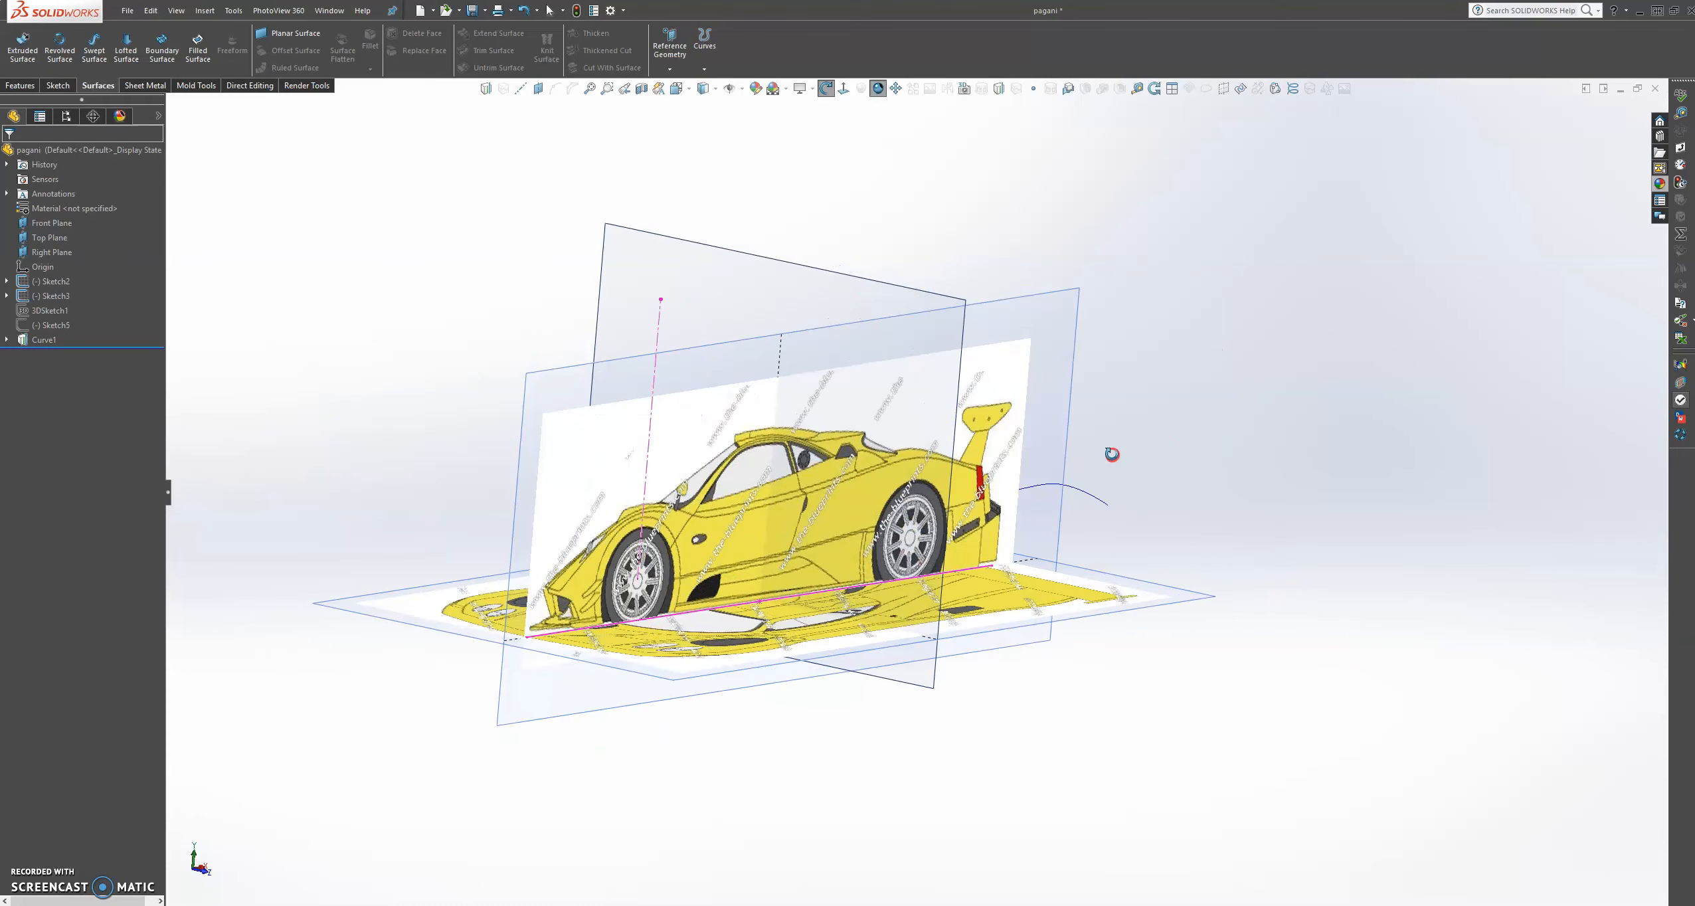
# Add a new display state to the part
pyautogui.rightClick(1161, 489)
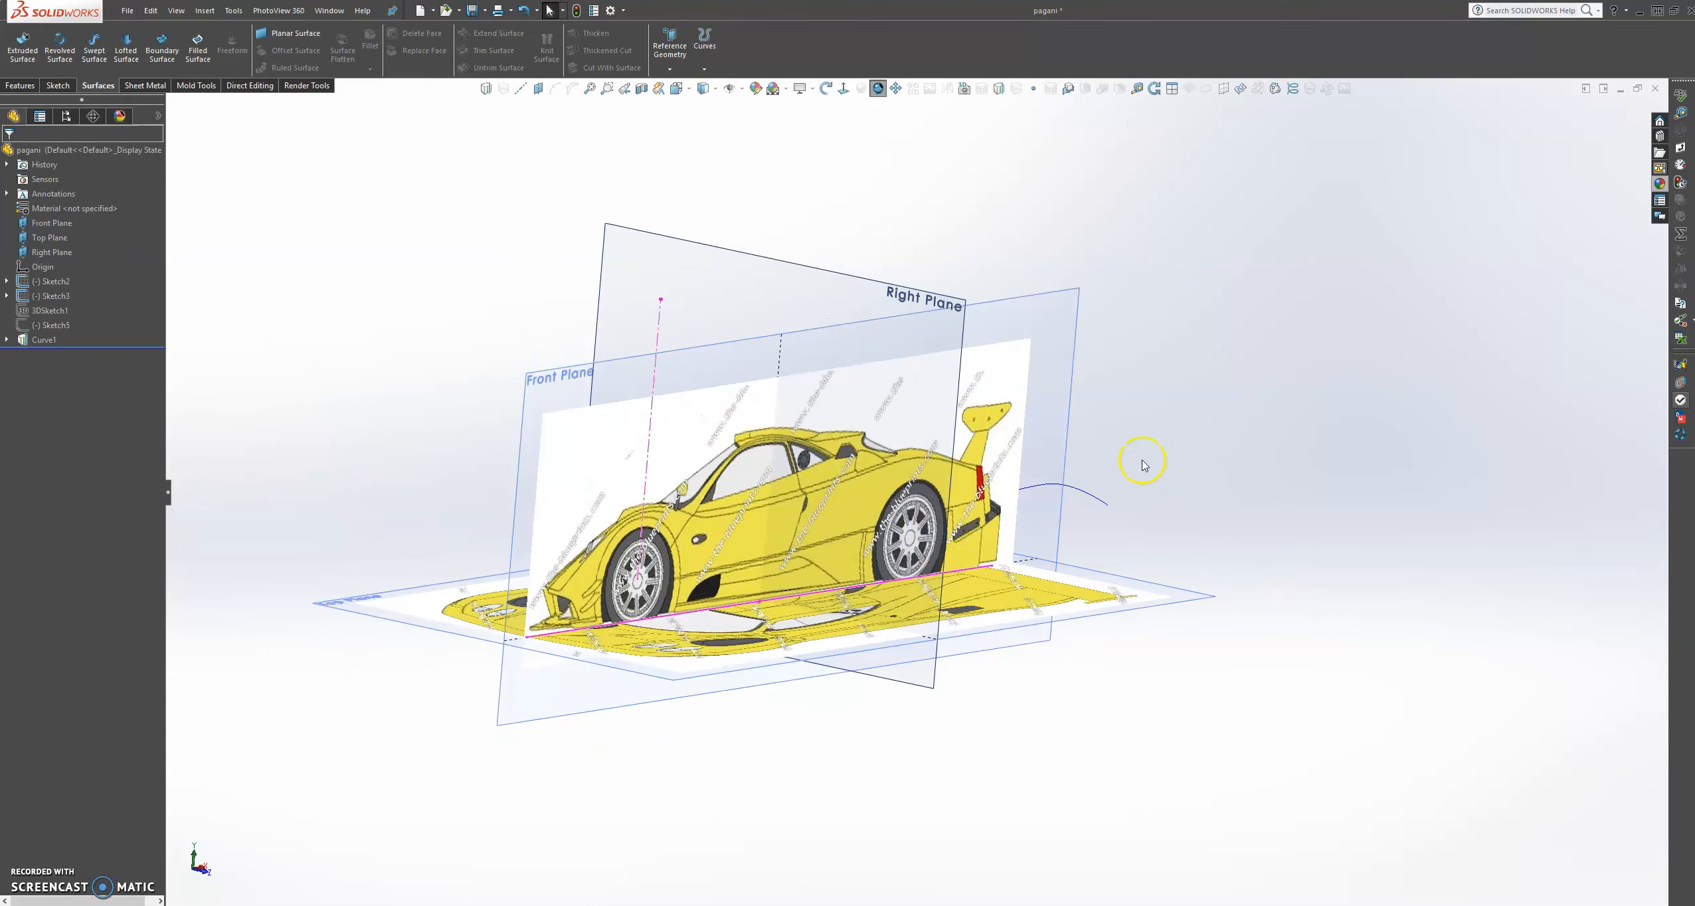
pyautogui.moveTo(1143, 465); pyautogui.dragTo(1135, 461, button='middle')
pyautogui.click(78, 125)
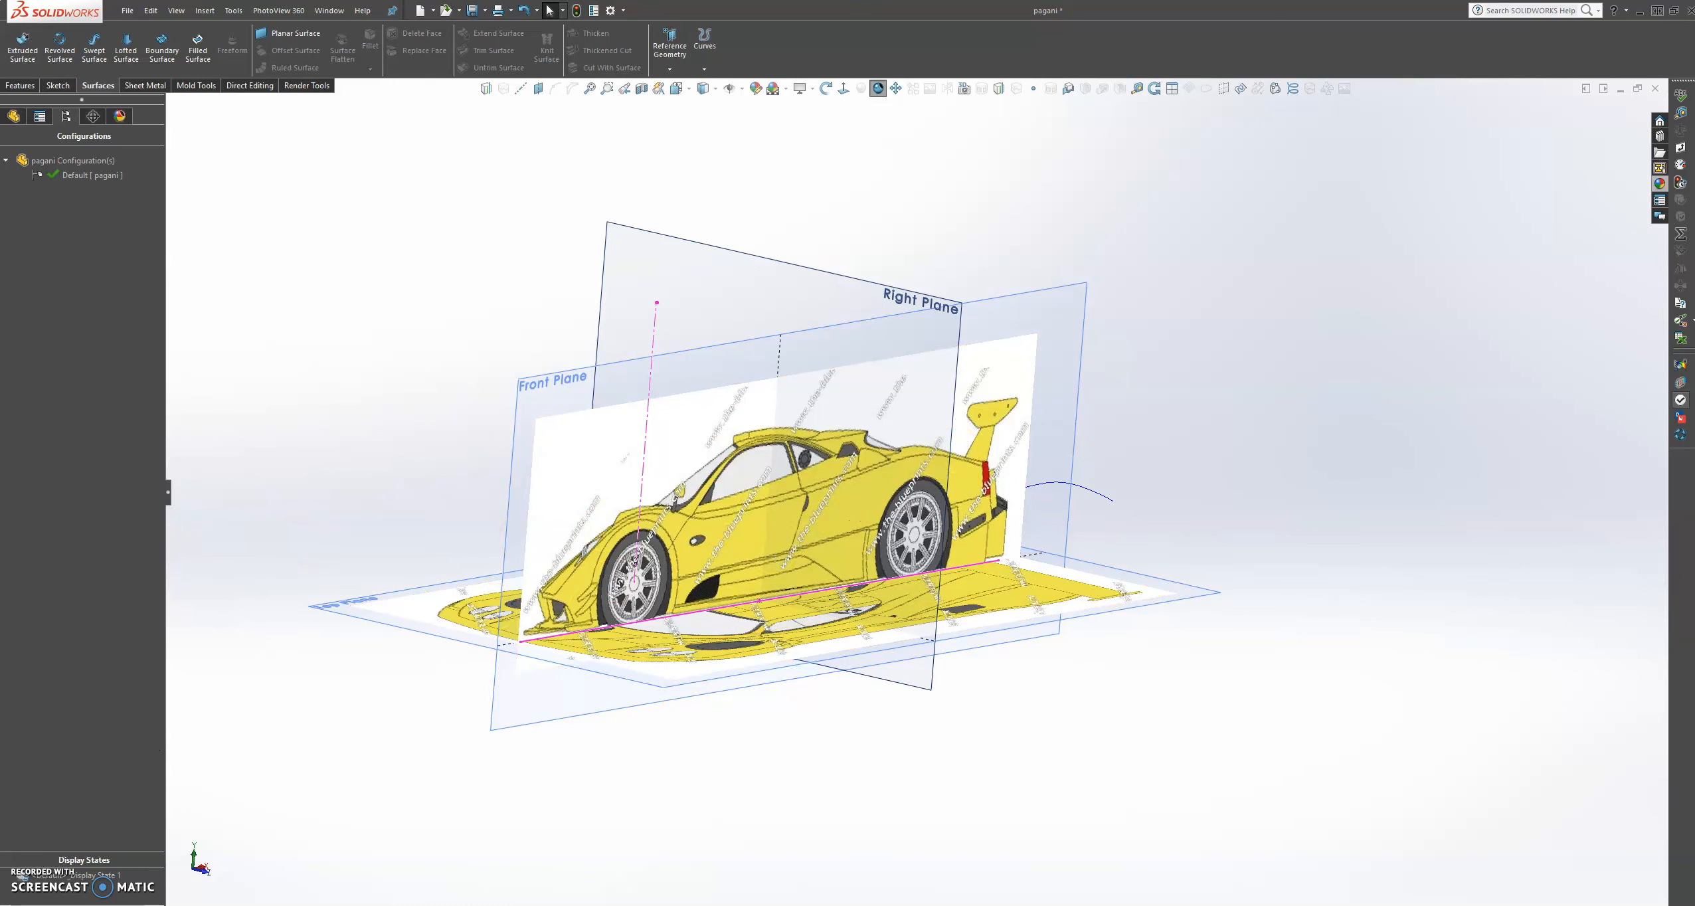
pyautogui.click(14, 117)
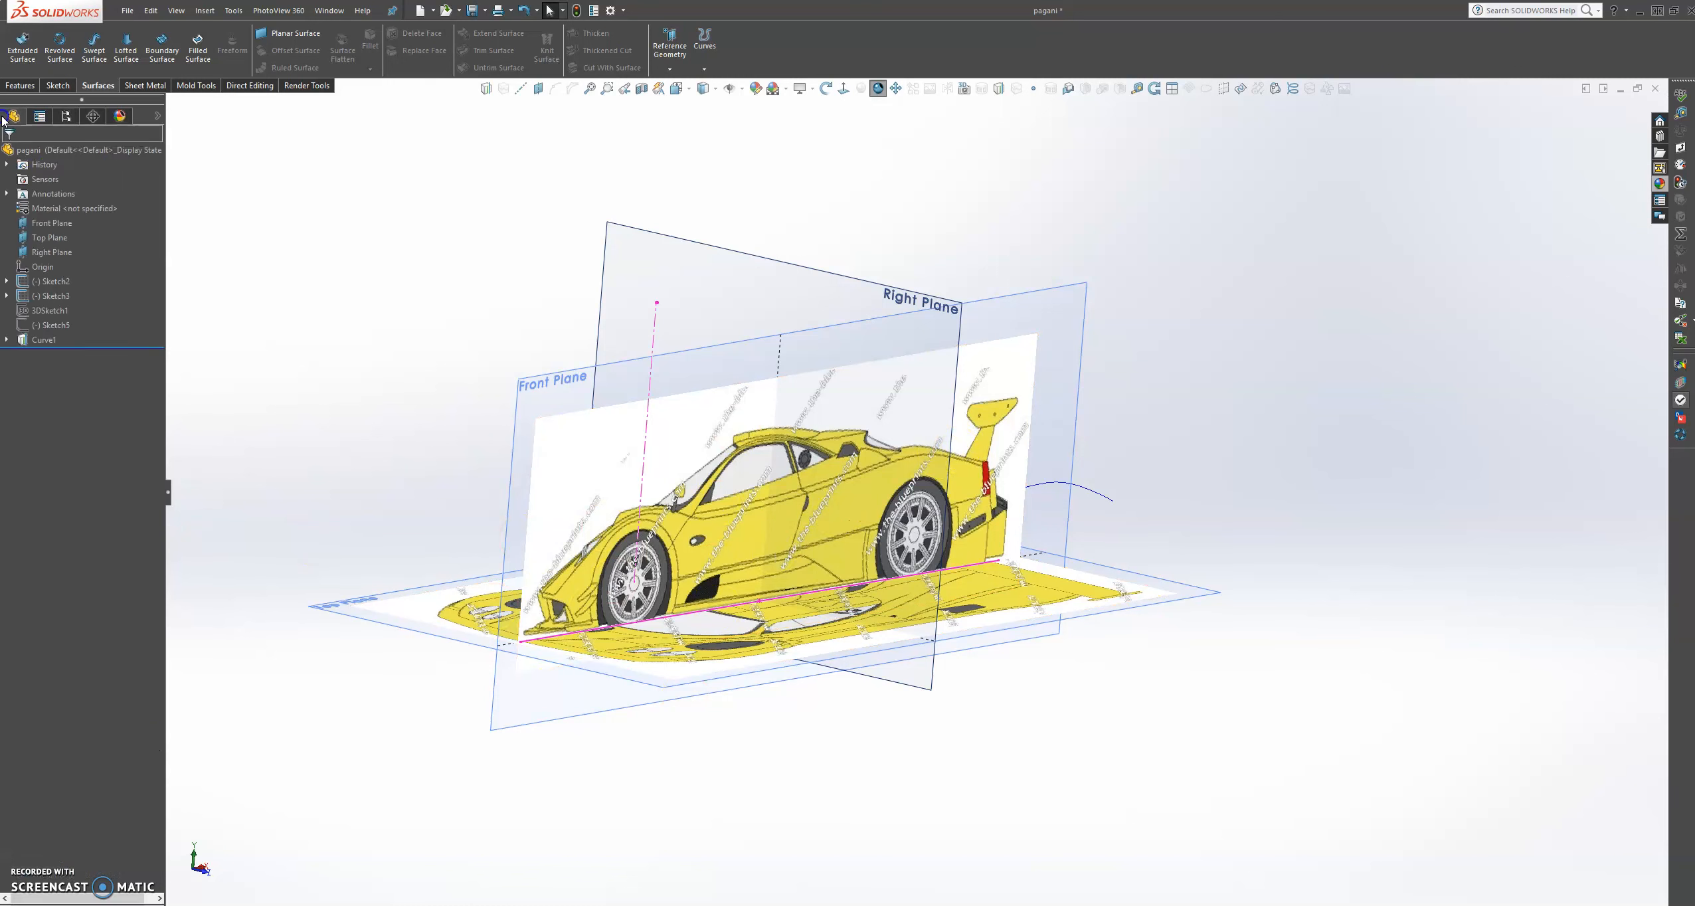
pyautogui.click(67, 117)
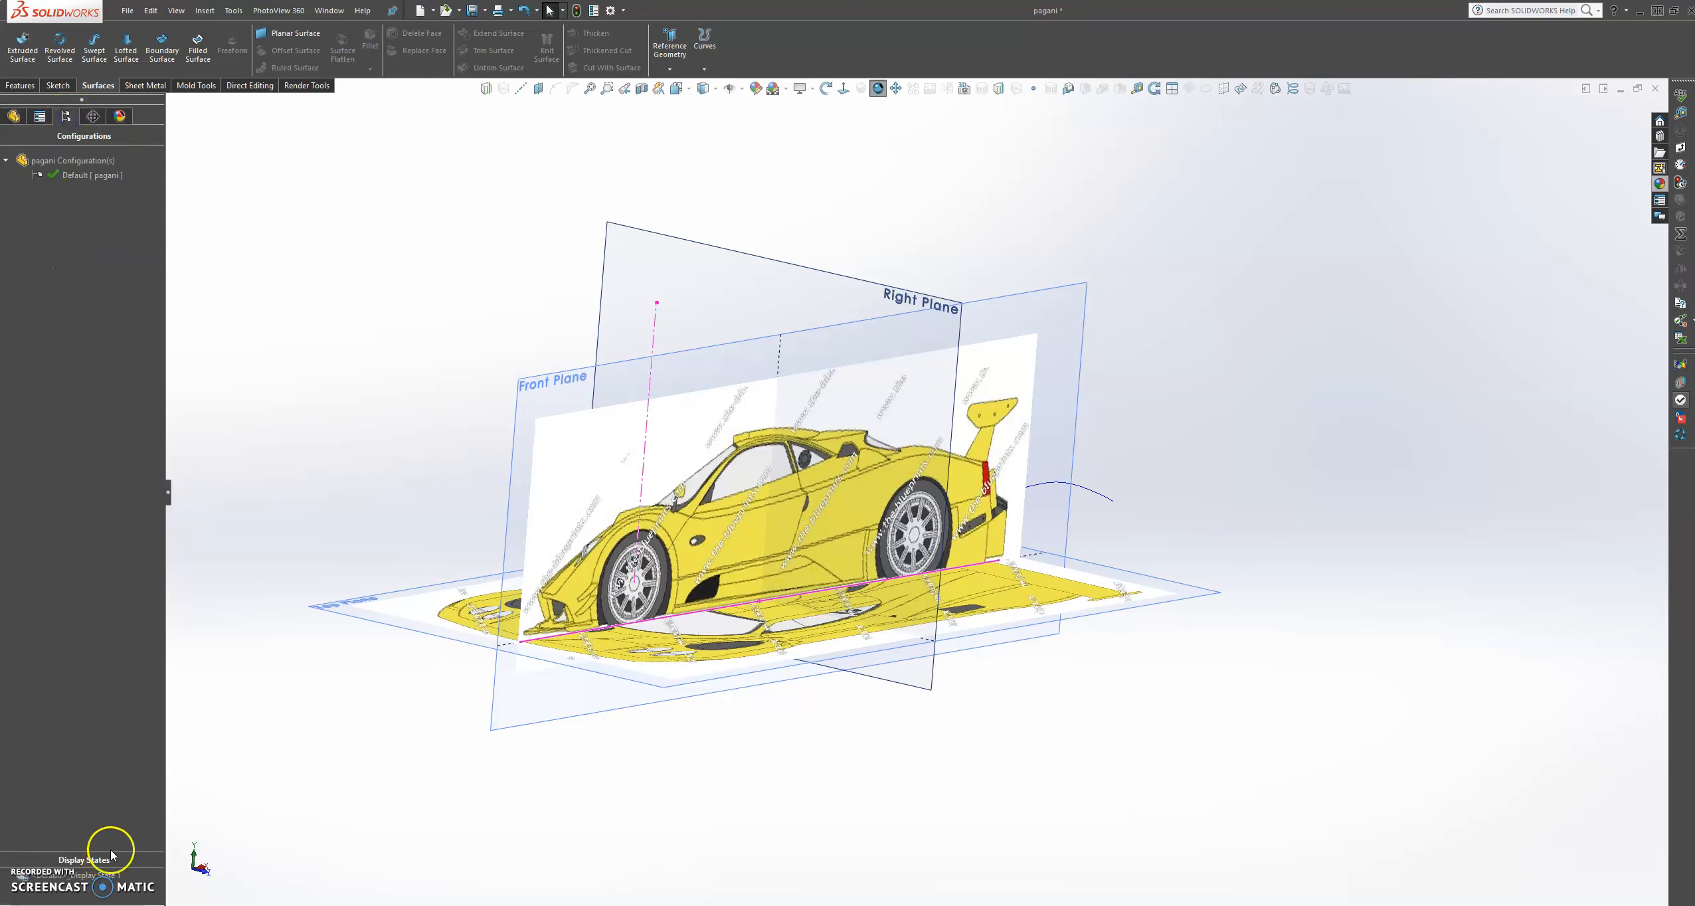
pyautogui.moveTo(104, 734); pyautogui.dragTo(95, 676)
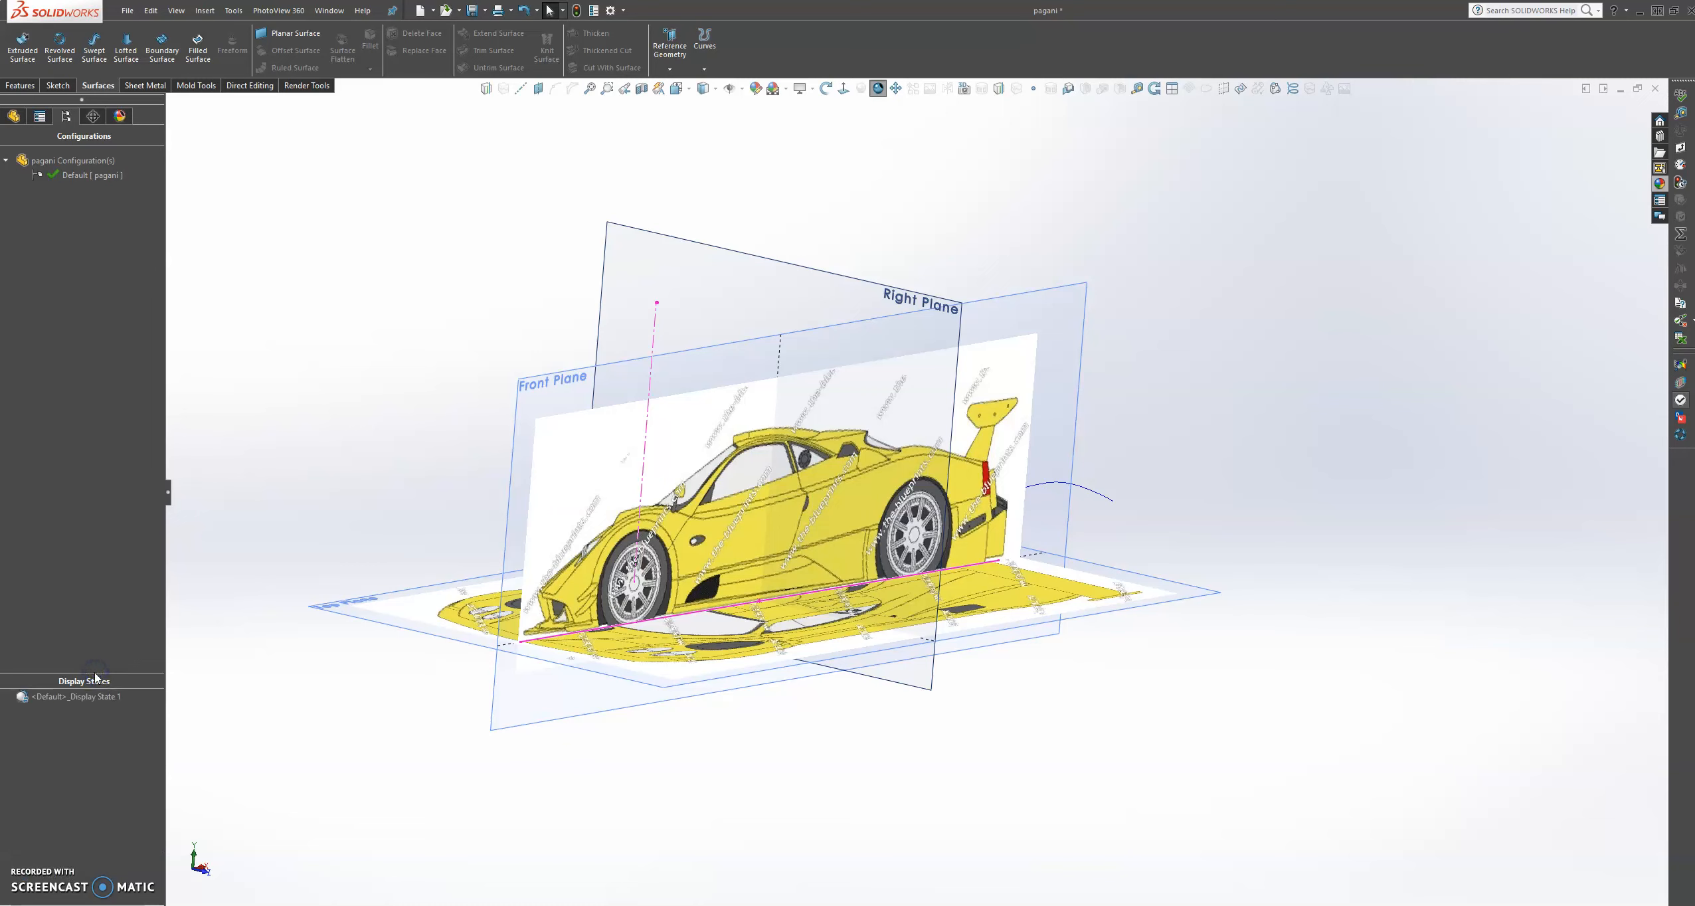
pyautogui.rightClick(81, 734)
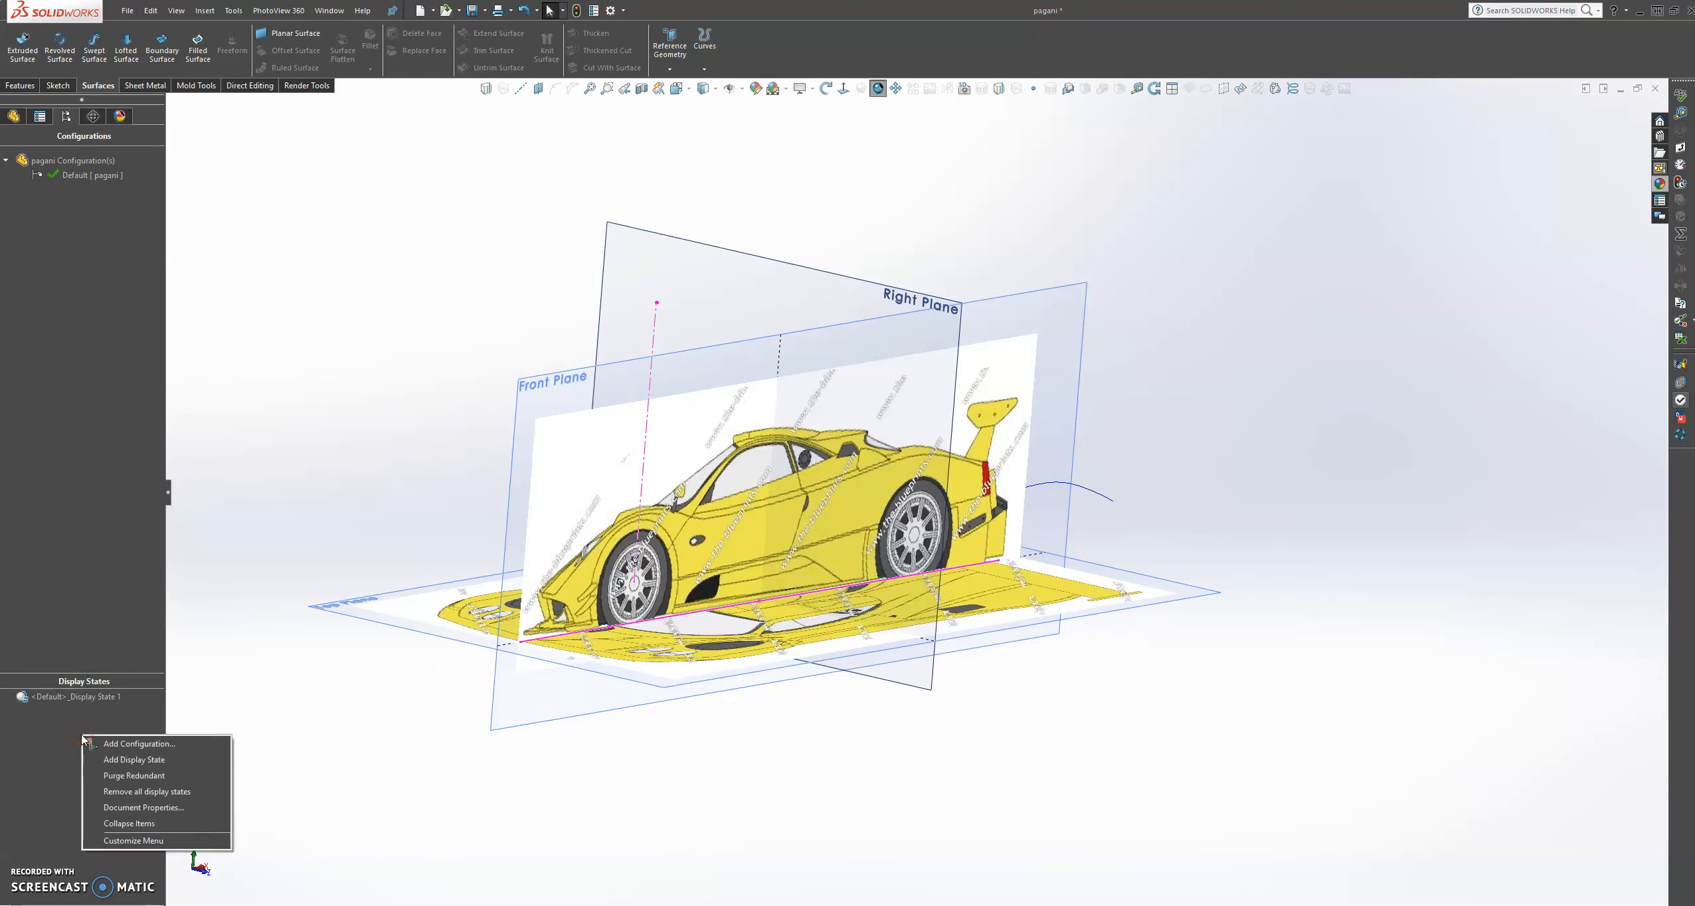
pyautogui.click(115, 760)
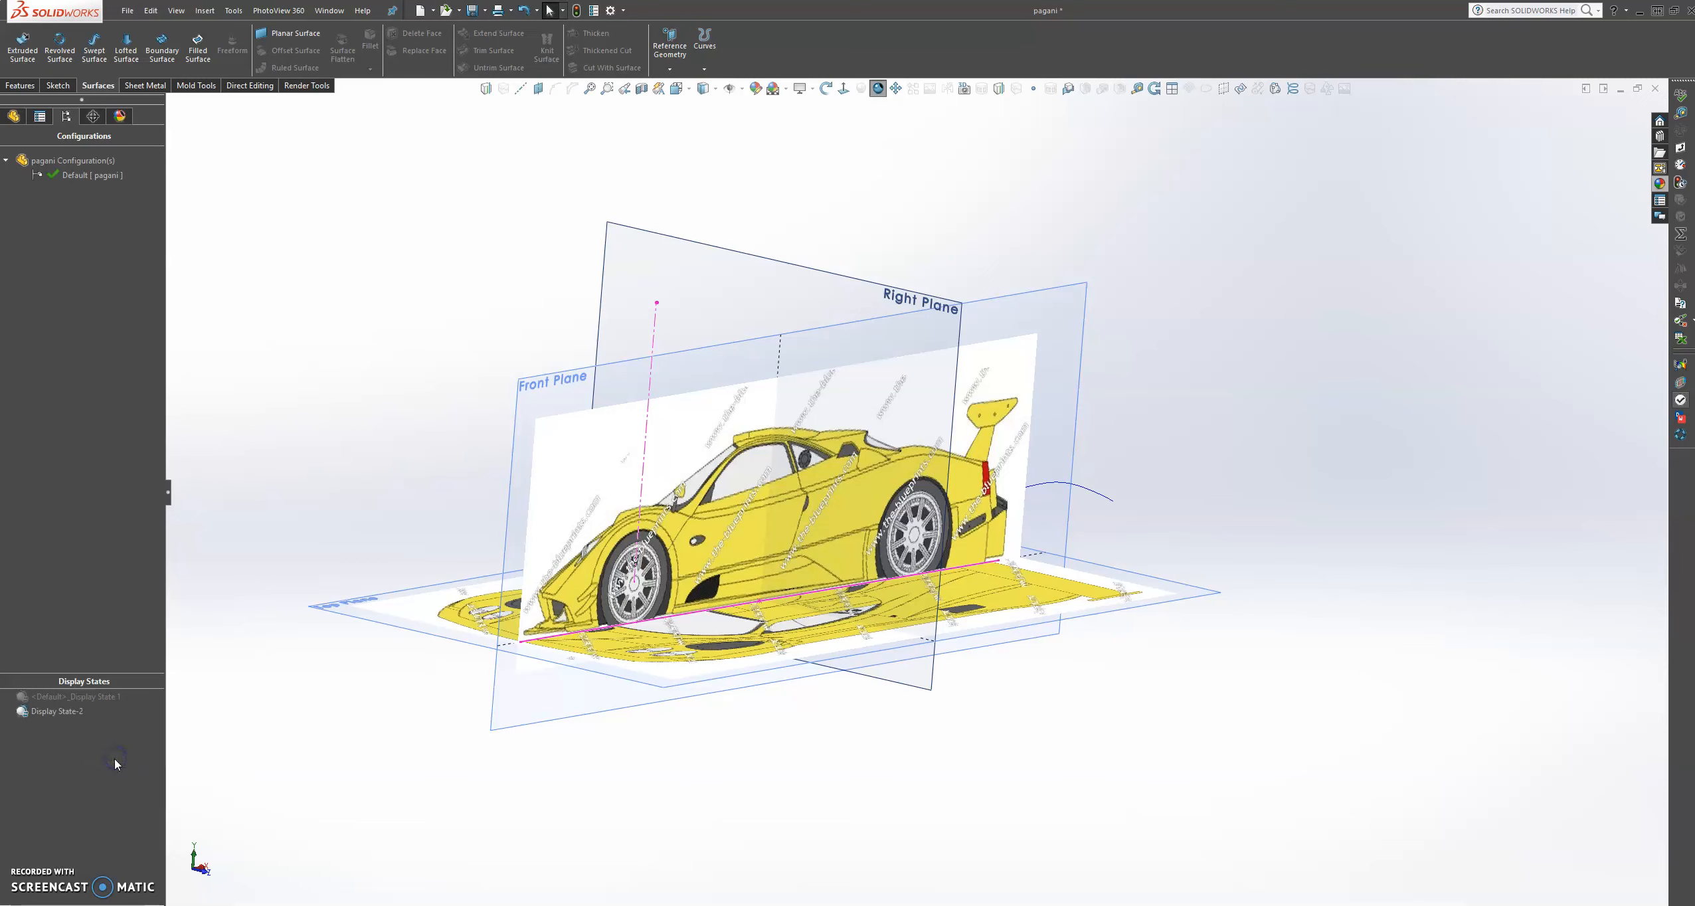
# Switch to the default display state and back to Display State-2
pyautogui.click(91, 698)
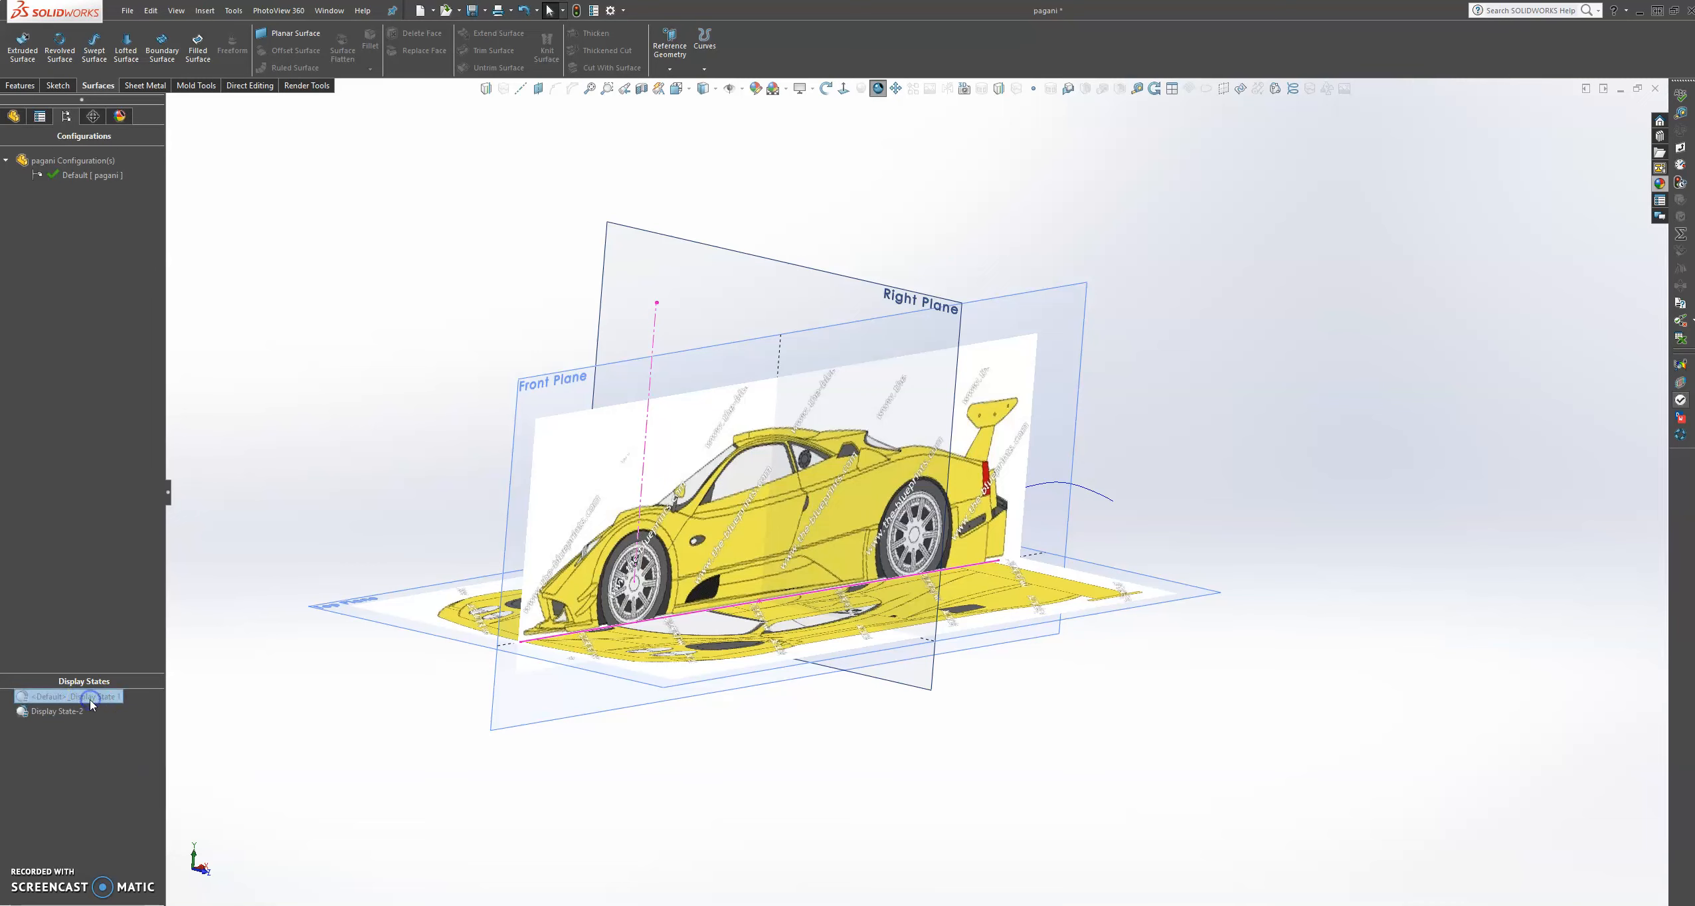
pyautogui.click(76, 776)
pyautogui.click(61, 713)
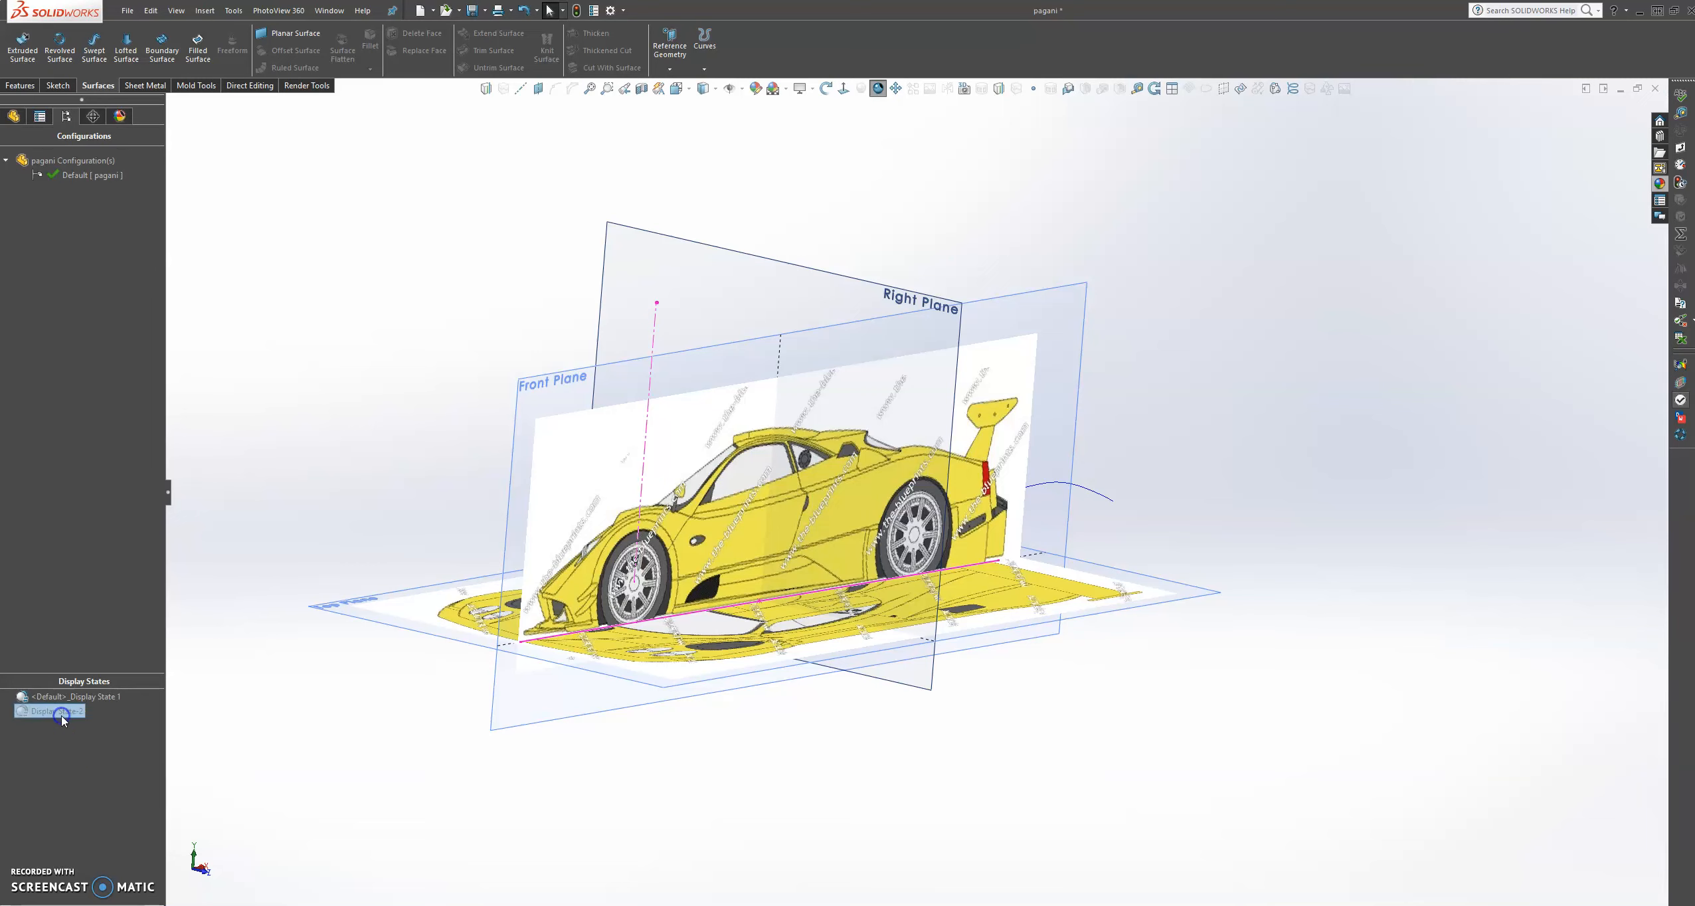
pyautogui.click(132, 805)
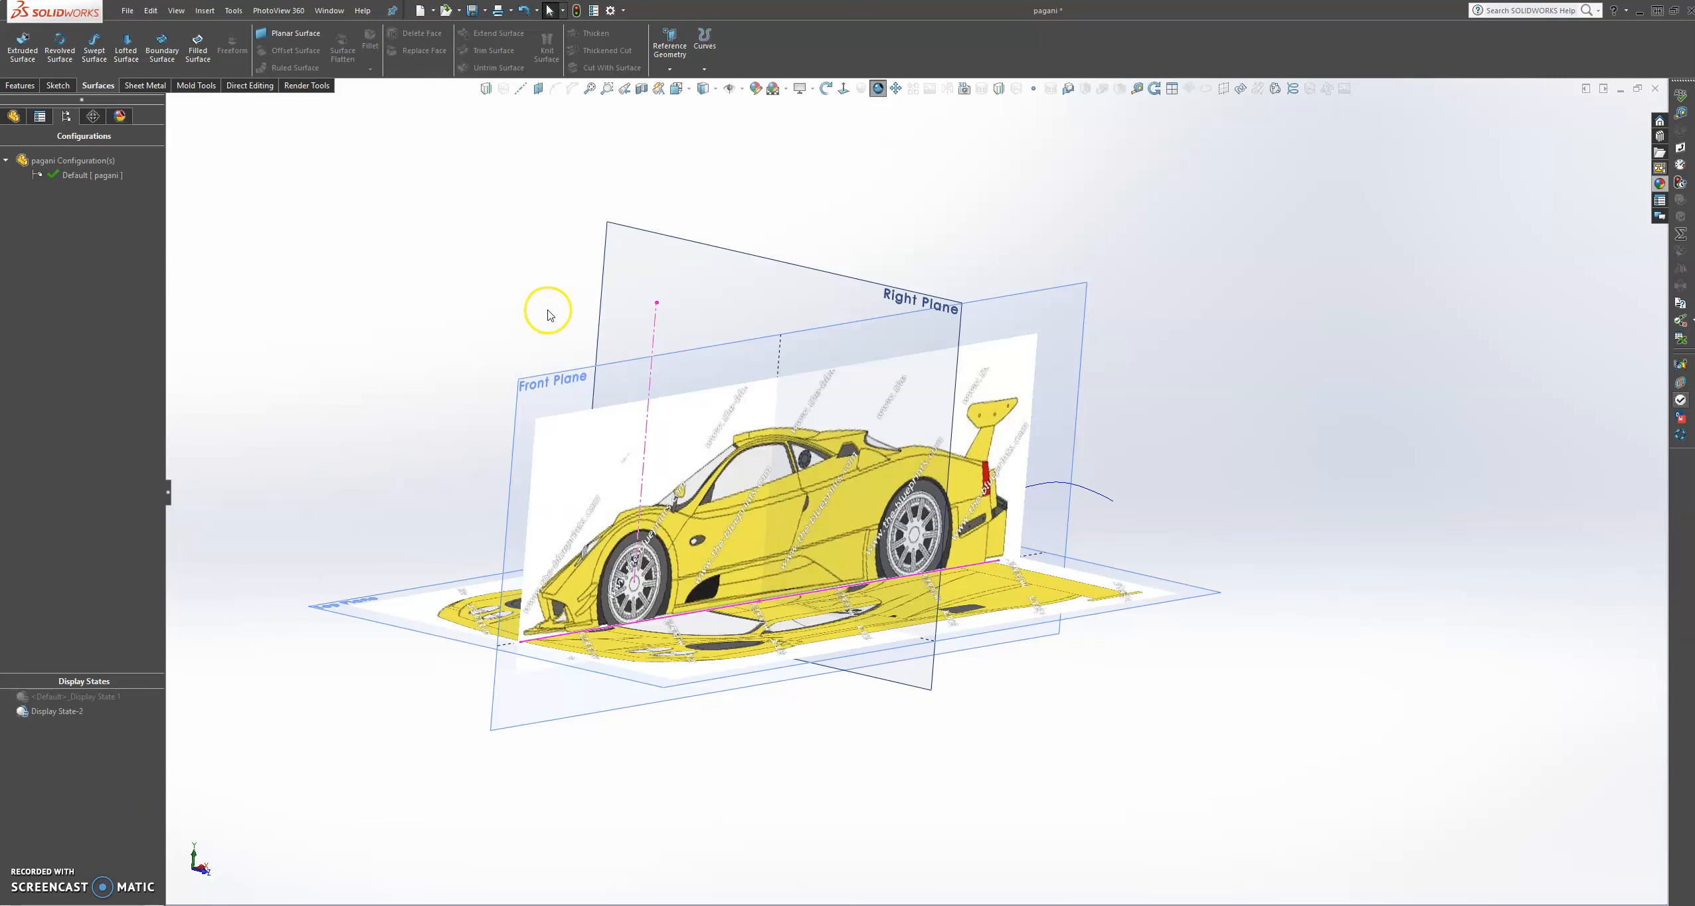
# Hide the top-view and side-view blueprint picture sketches in Display State-2
pyautogui.click(14, 117)
pyautogui.click(40, 281)
pyautogui.rightClick(53, 283)
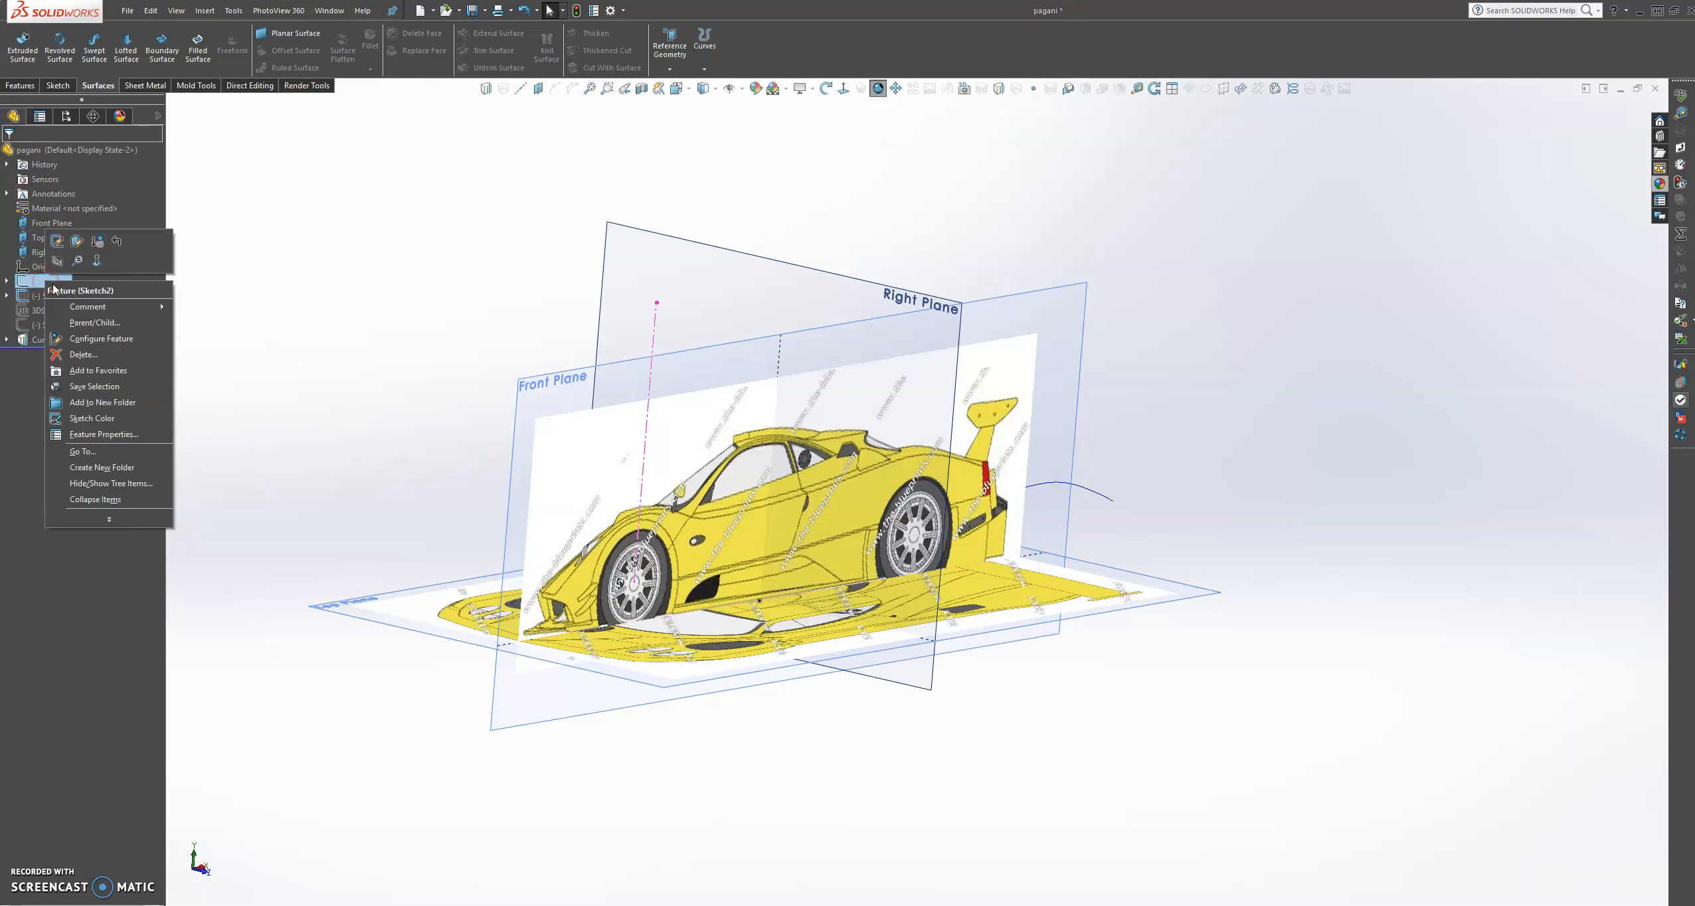
pyautogui.click(59, 266)
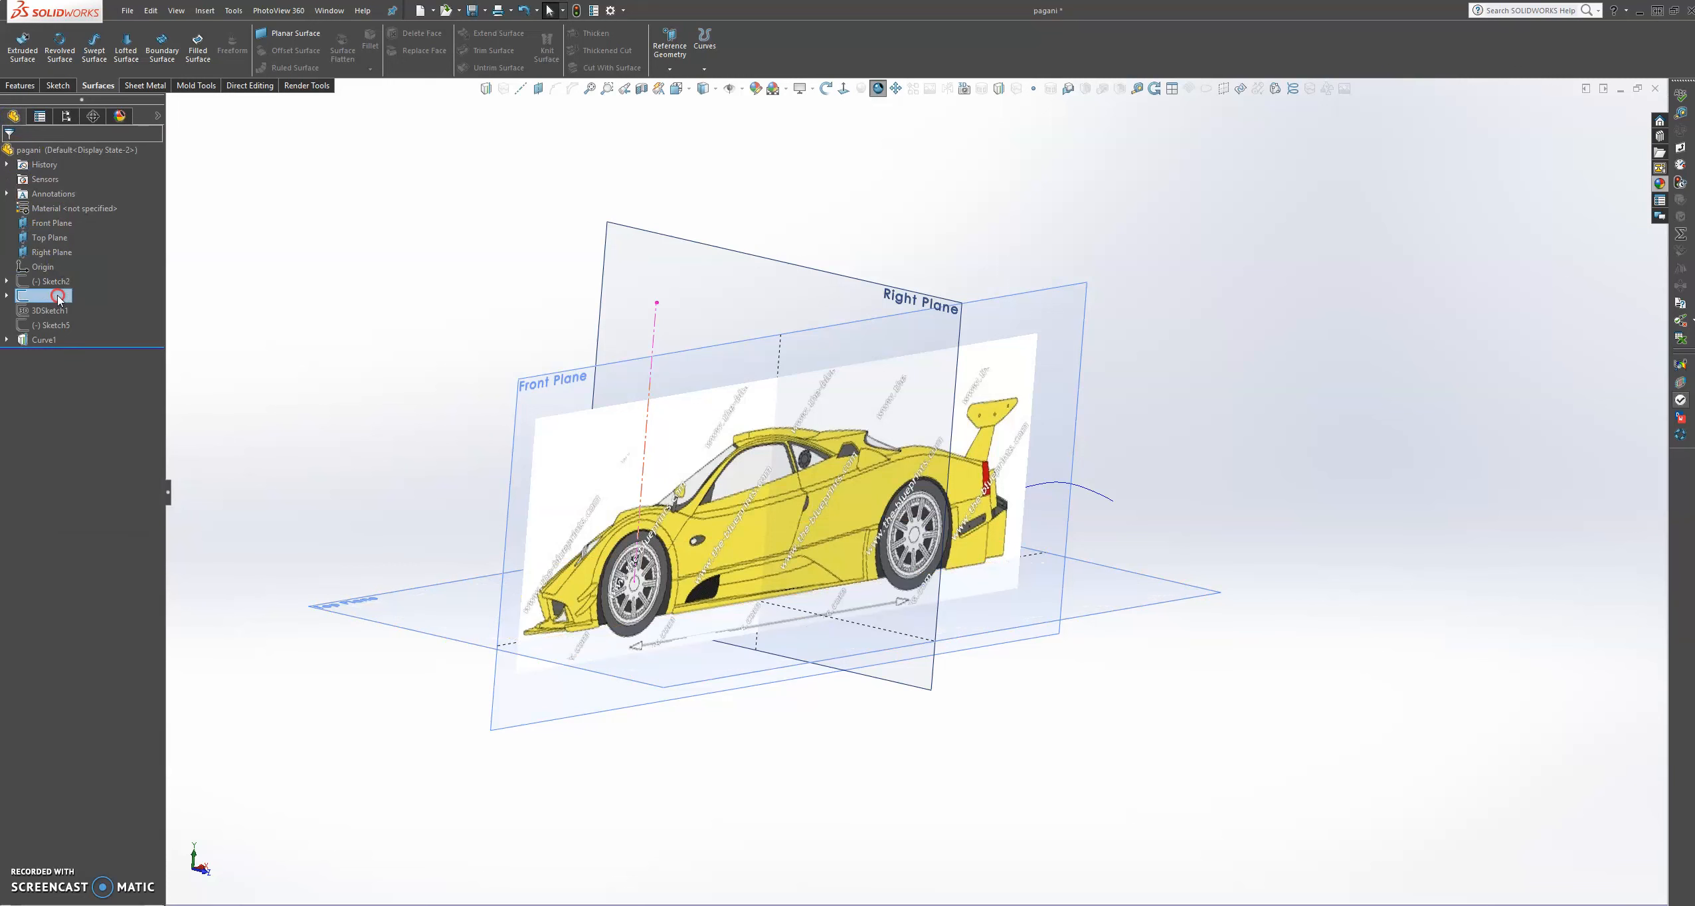
pyautogui.rightClick(57, 296)
pyautogui.click(72, 276)
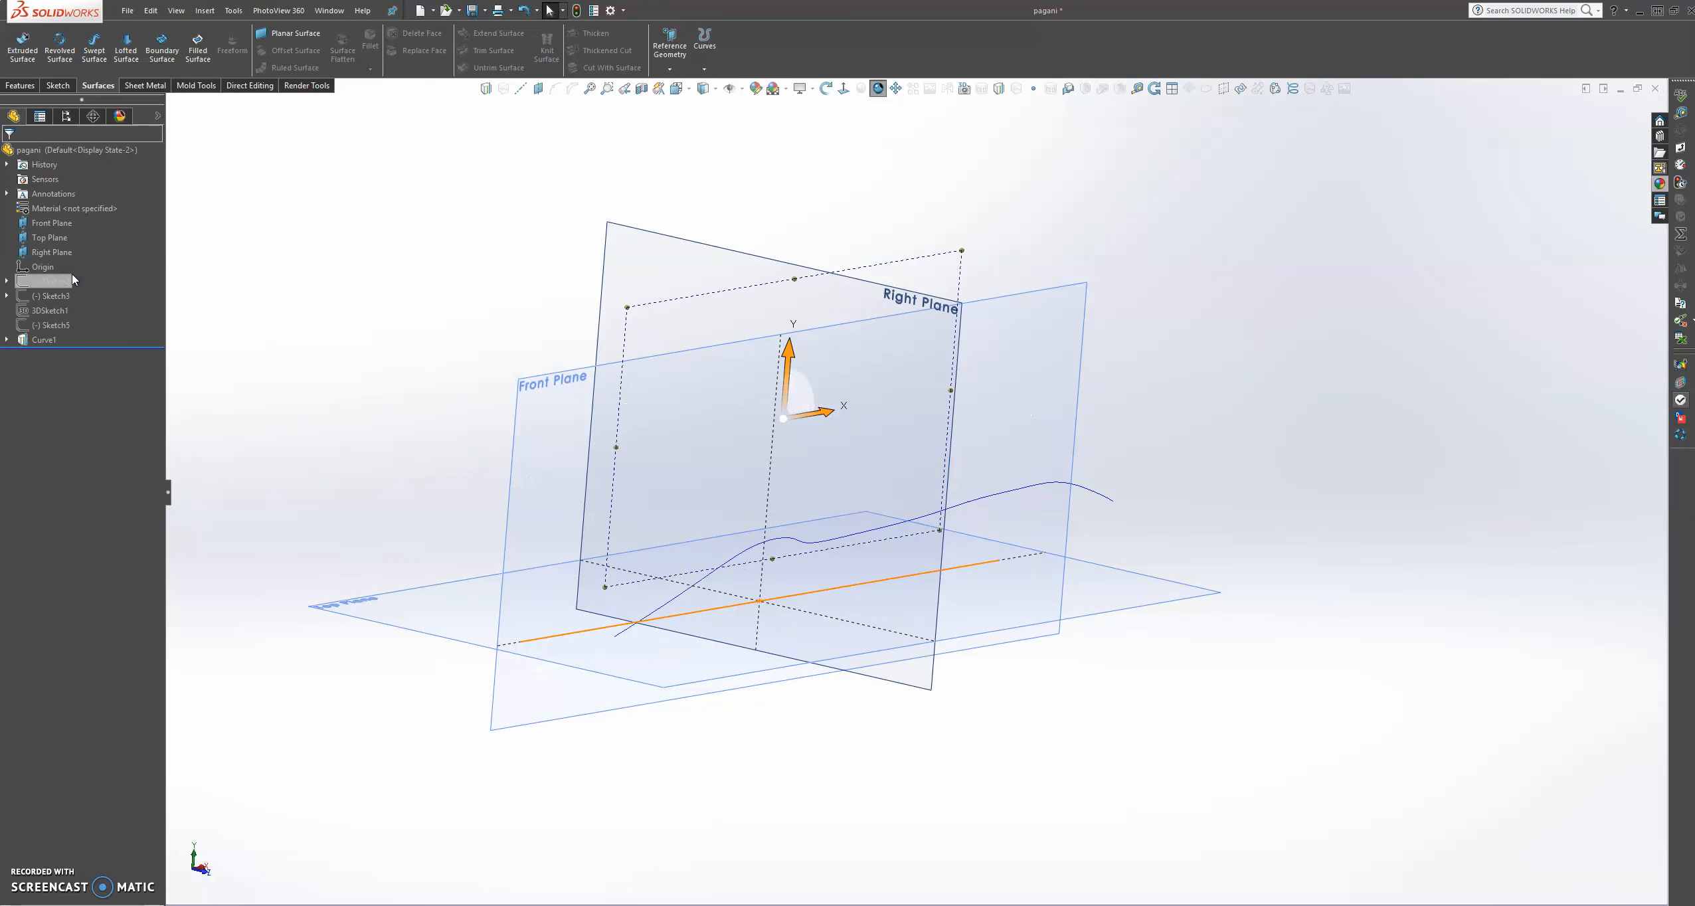
# Hide the Right, Front and Top planes in Display State-2
pyautogui.click(679, 240)
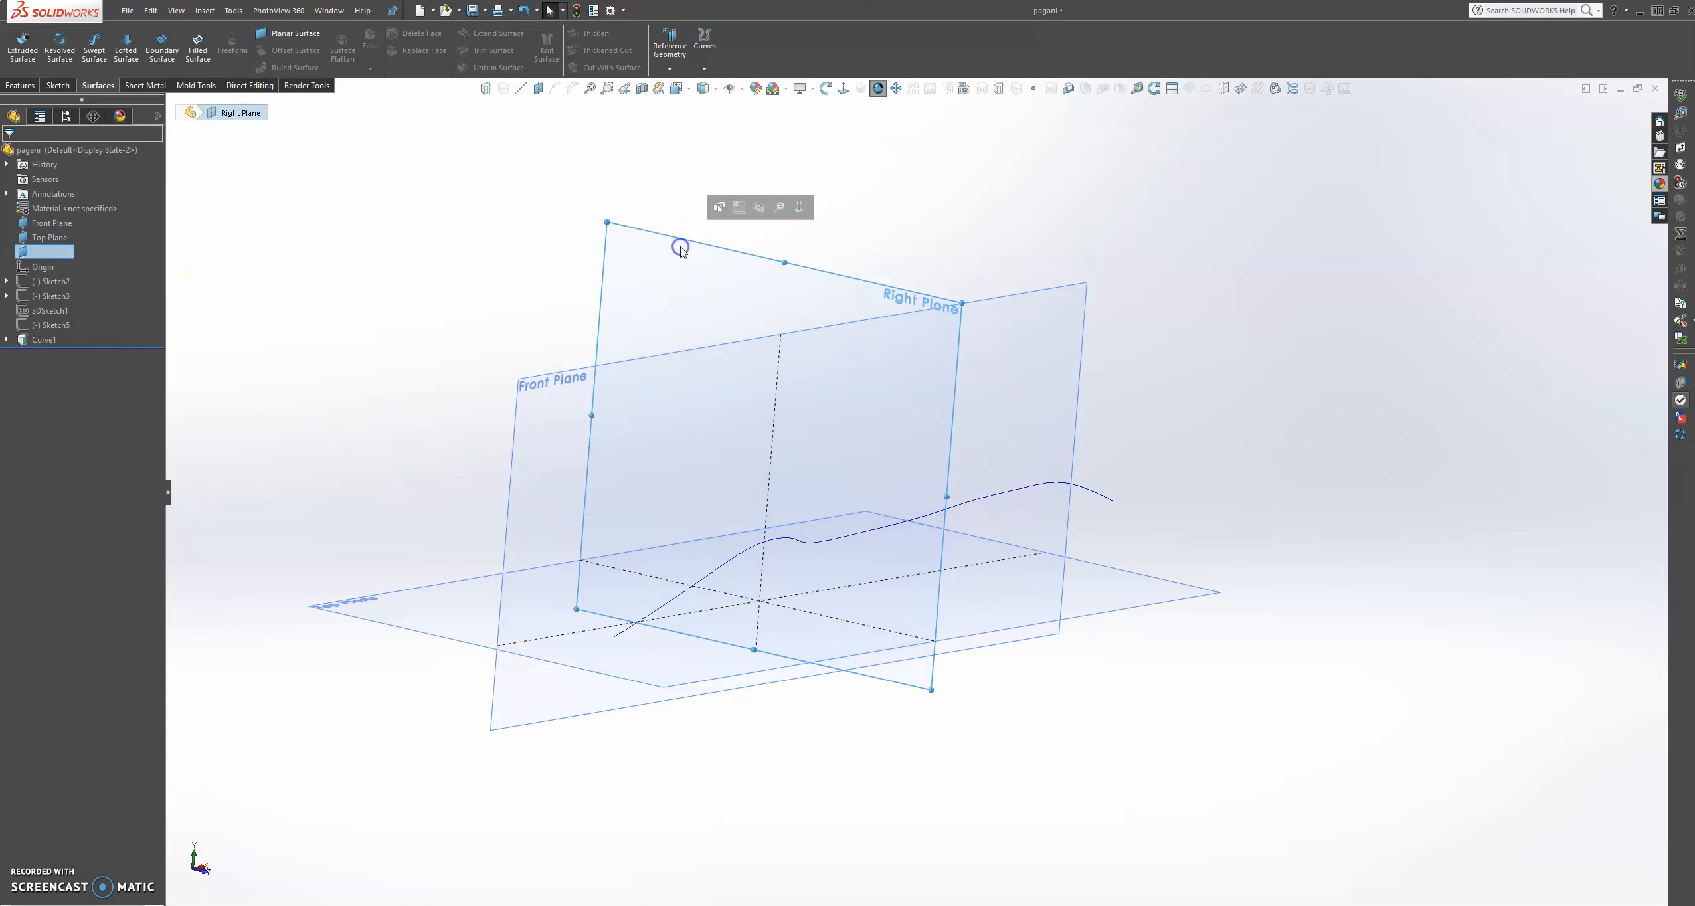
pyautogui.click(758, 208)
pyautogui.click(871, 321)
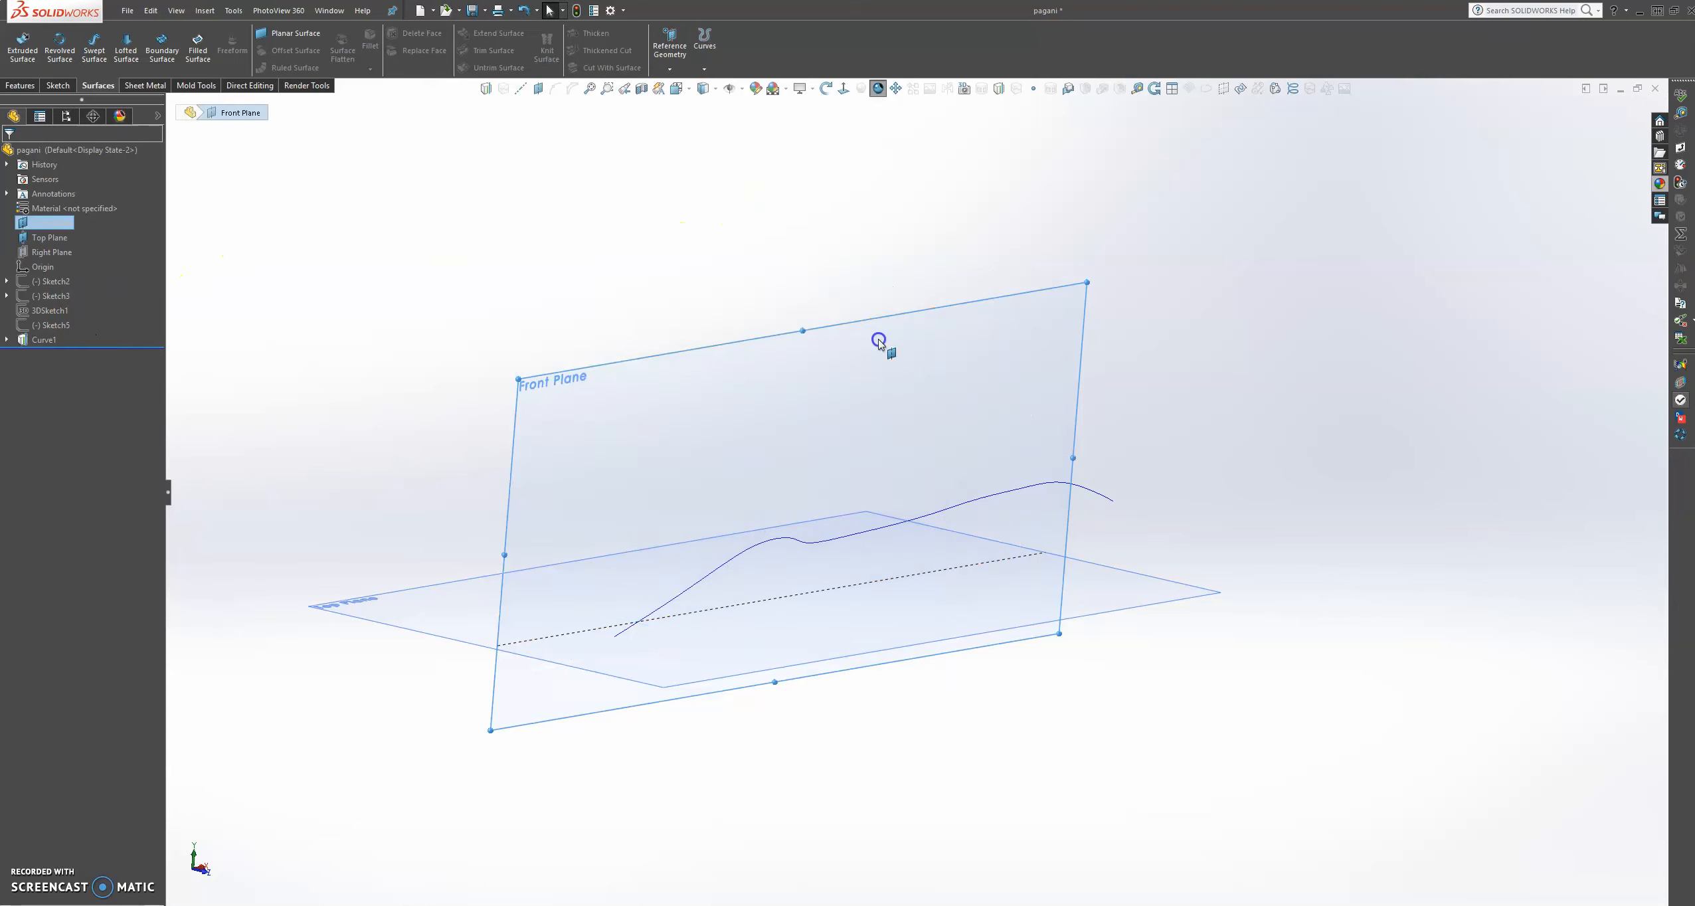
pyautogui.click(960, 302)
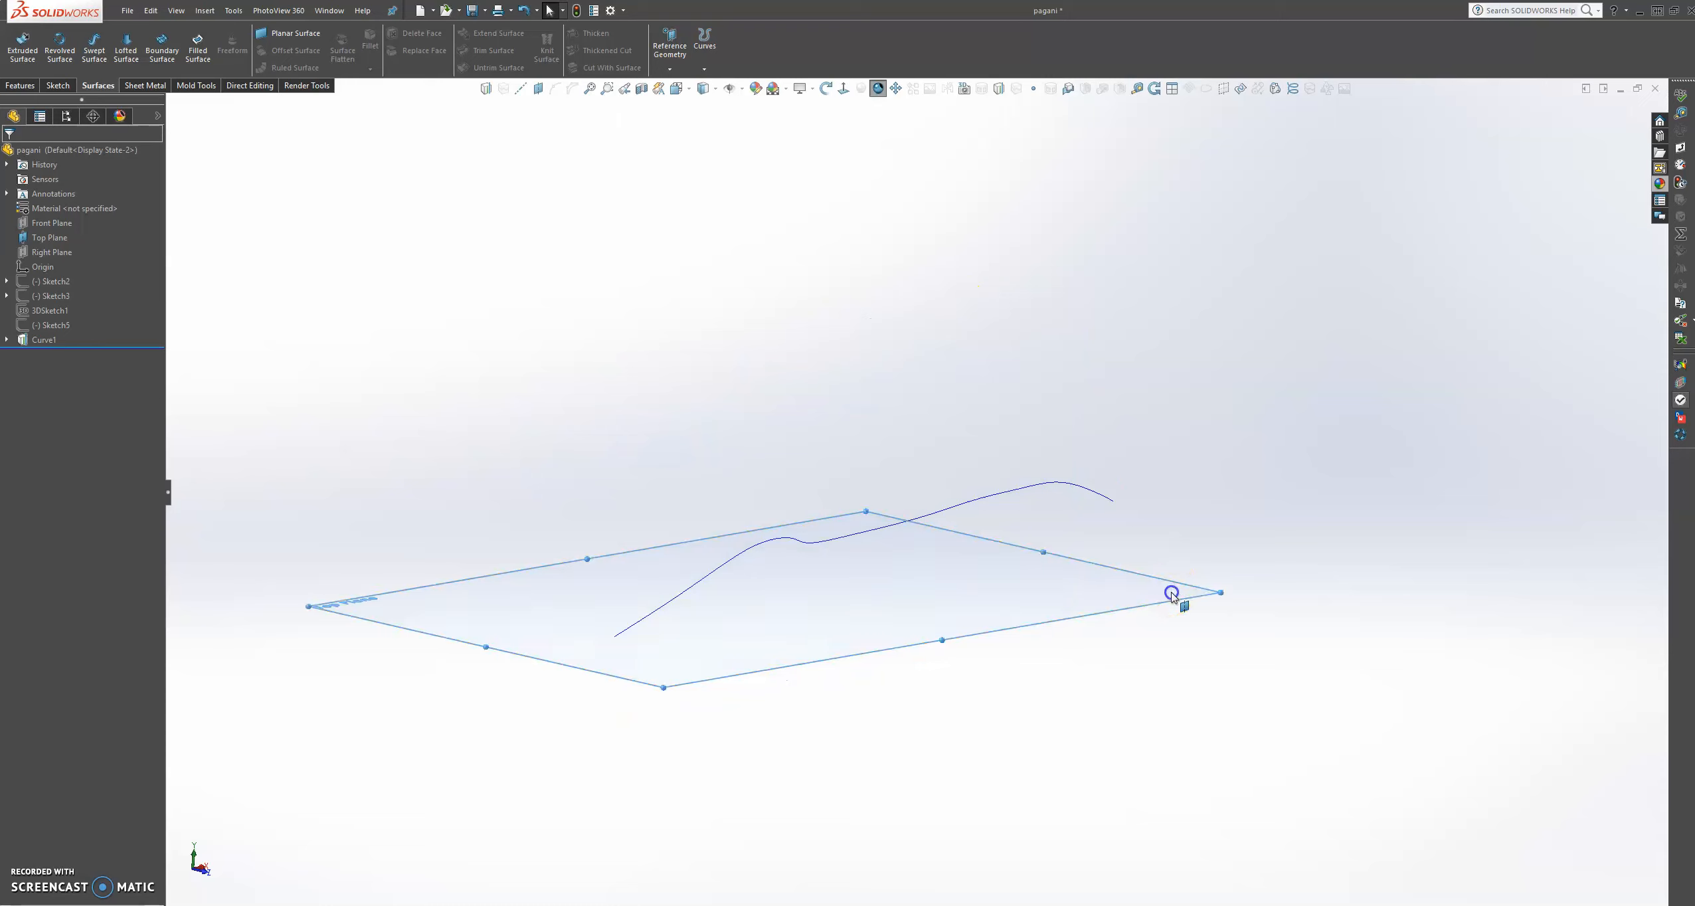
pyautogui.click(1255, 553)
pyautogui.moveTo(869, 606); pyautogui.dragTo(915, 620, button='middle')
# Activate the default display state, Display State 1, with the blueprints and planes shown
pyautogui.click(65, 118)
pyautogui.doubleClick(59, 696)
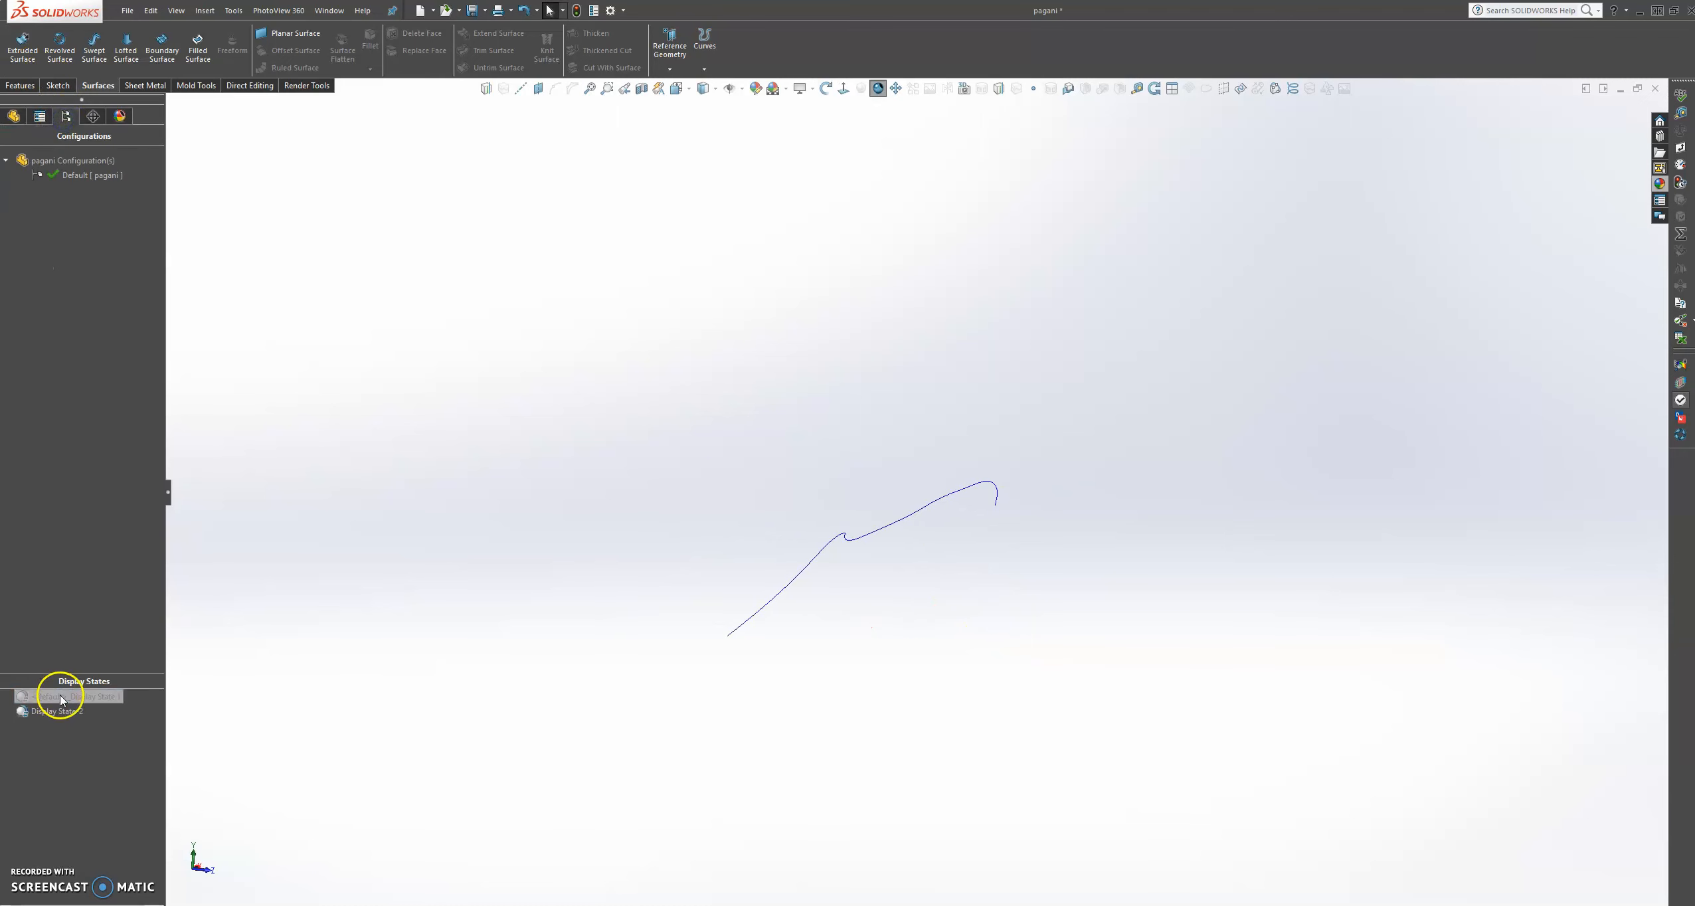
pyautogui.moveTo(1063, 355)
pyautogui.mouseDown(button='middle')
pyautogui.moveTo(1037, 401)
pyautogui.moveTo(1045, 380)
pyautogui.mouseUp(button='middle')
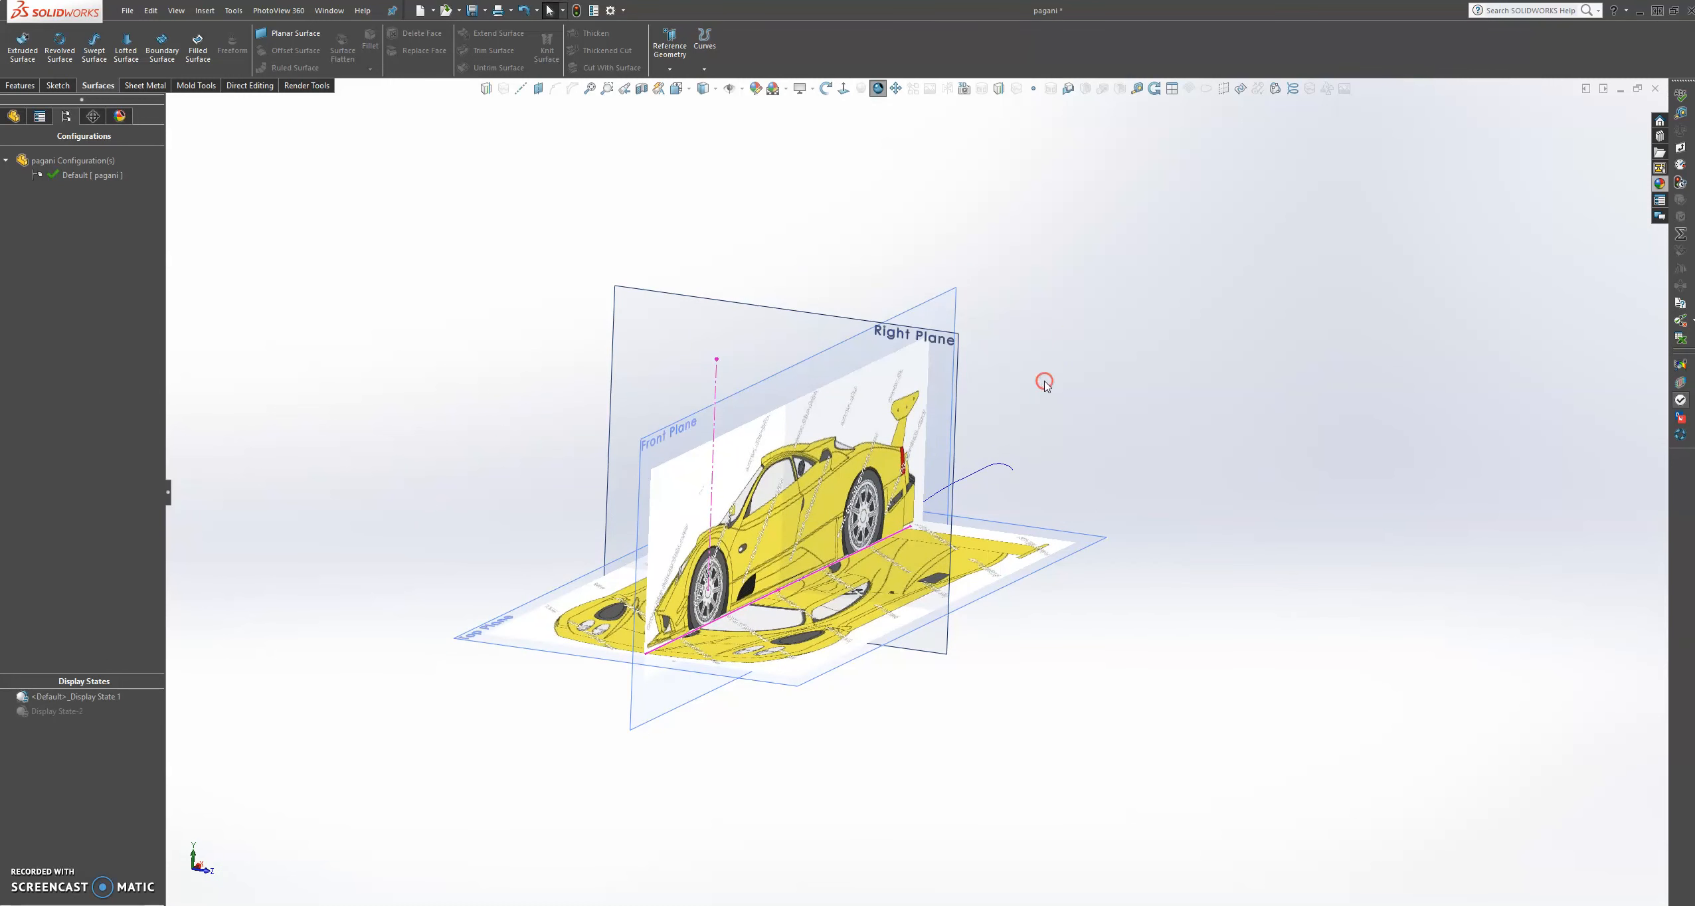
pyautogui.moveTo(1056, 459)
pyautogui.mouseDown(button='middle')
pyautogui.moveTo(1071, 435)
pyautogui.moveTo(1033, 442)
pyautogui.mouseUp(button='middle')
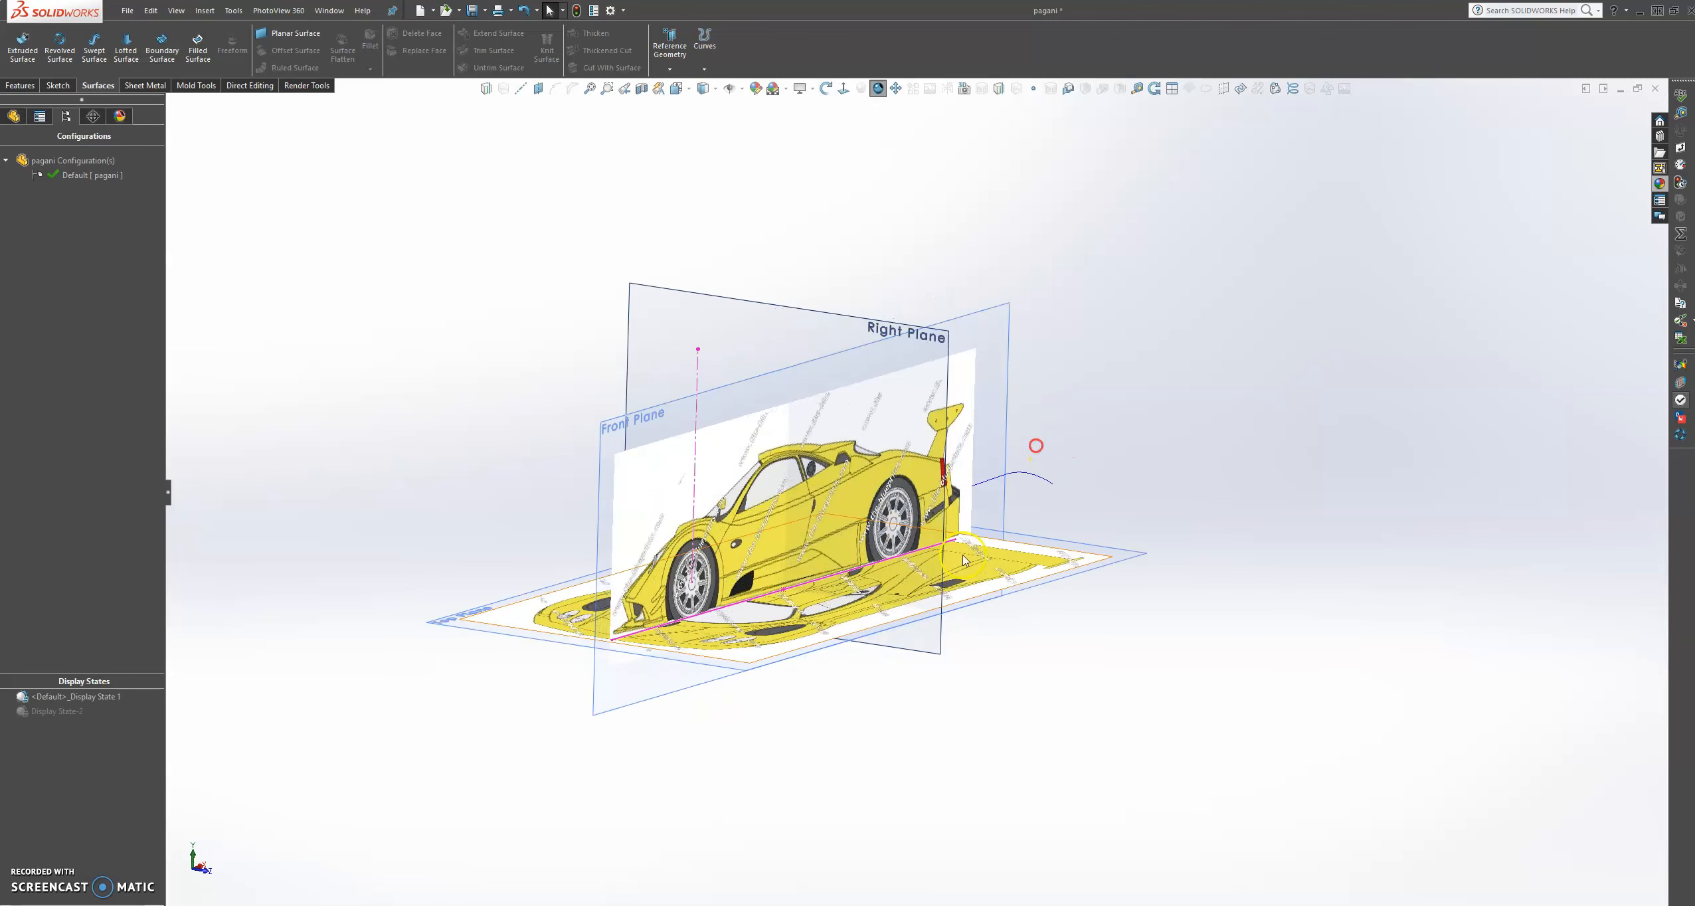
# Switch to Photos to study the Pagani reference picture's body lines and return to the SOLIDWORKS part
pyautogui.click(666, 880)
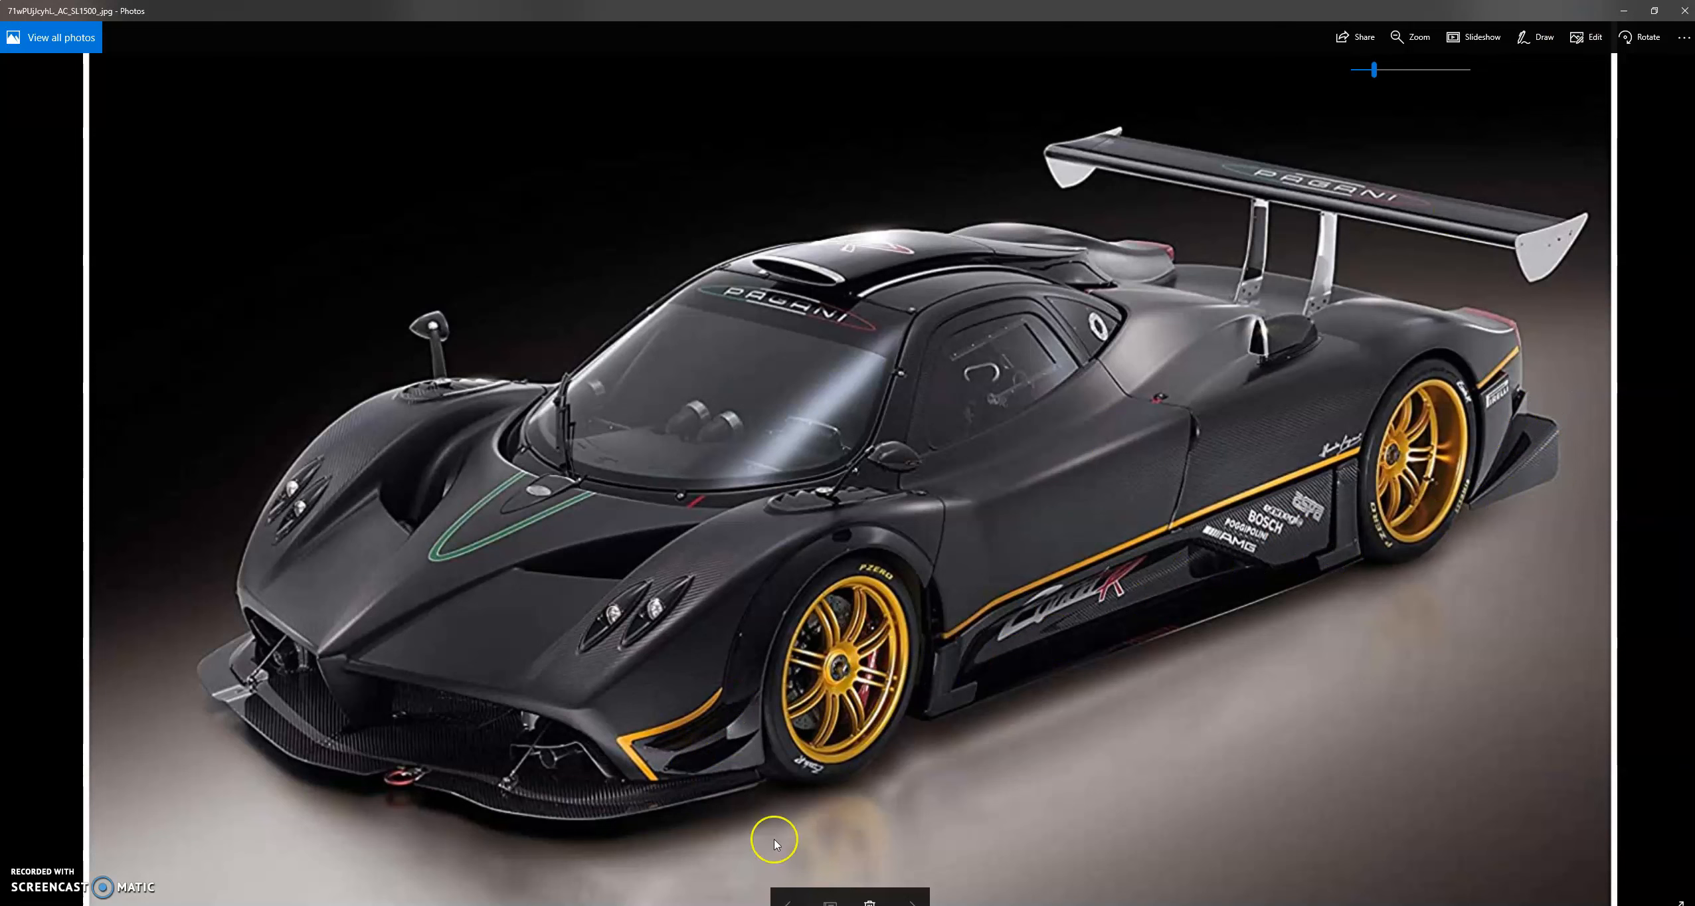
pyautogui.hotkey('alt', 'Tab')
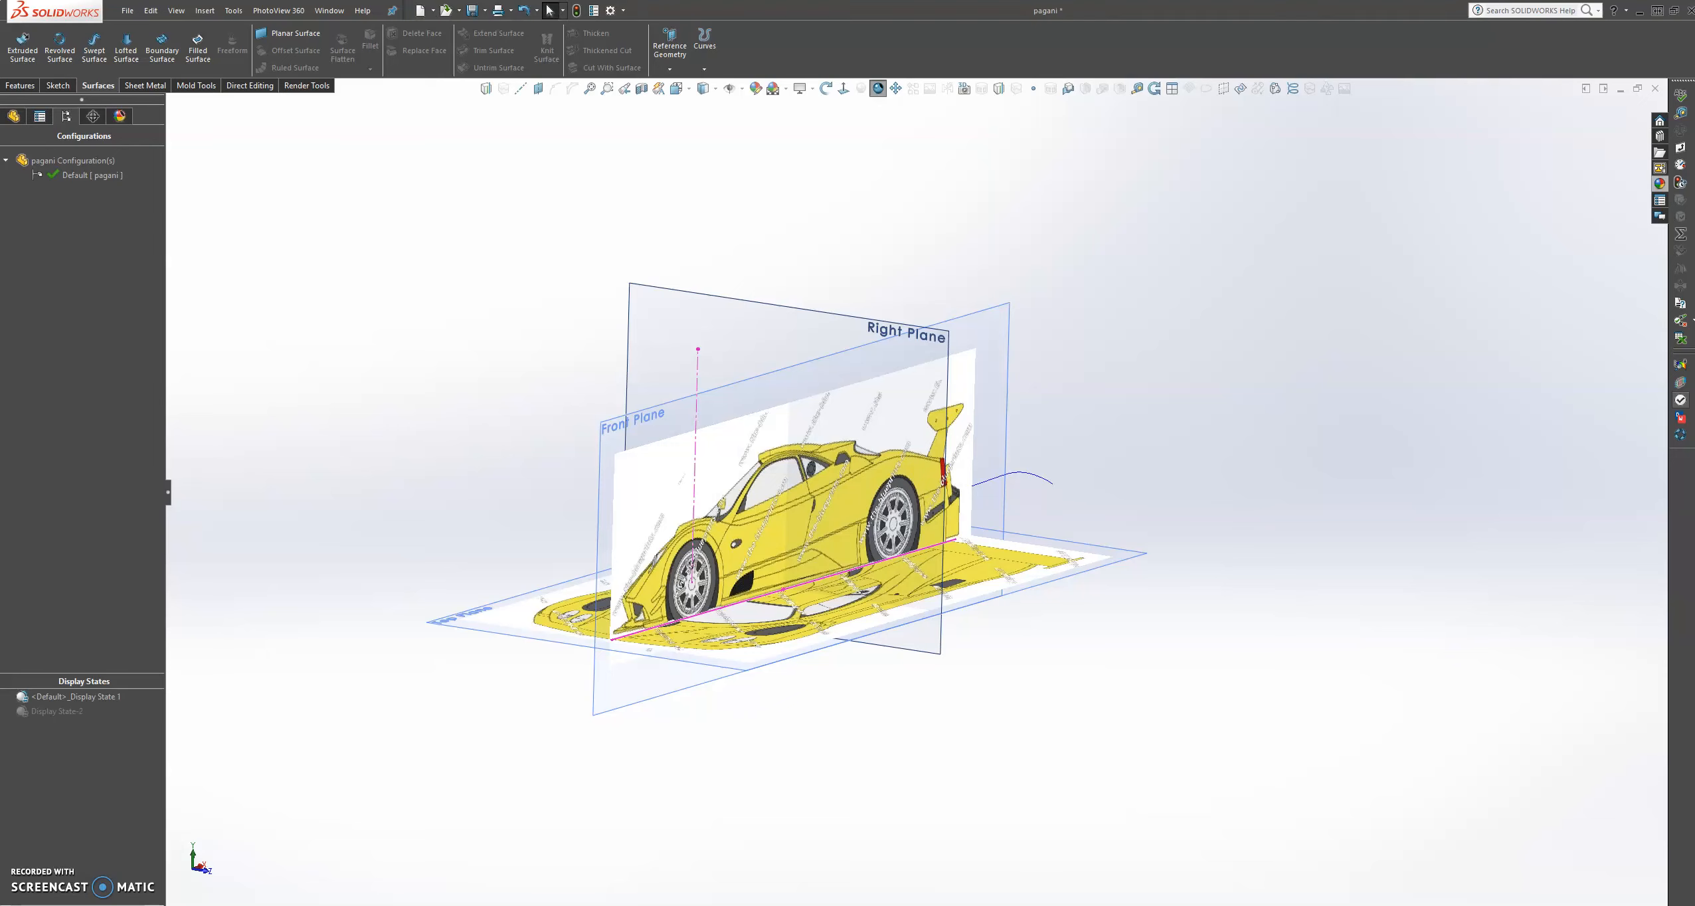
pyautogui.scroll(2, 1093, 384)
pyautogui.moveTo(1077, 398); pyautogui.dragTo(1078, 450, button='middle')
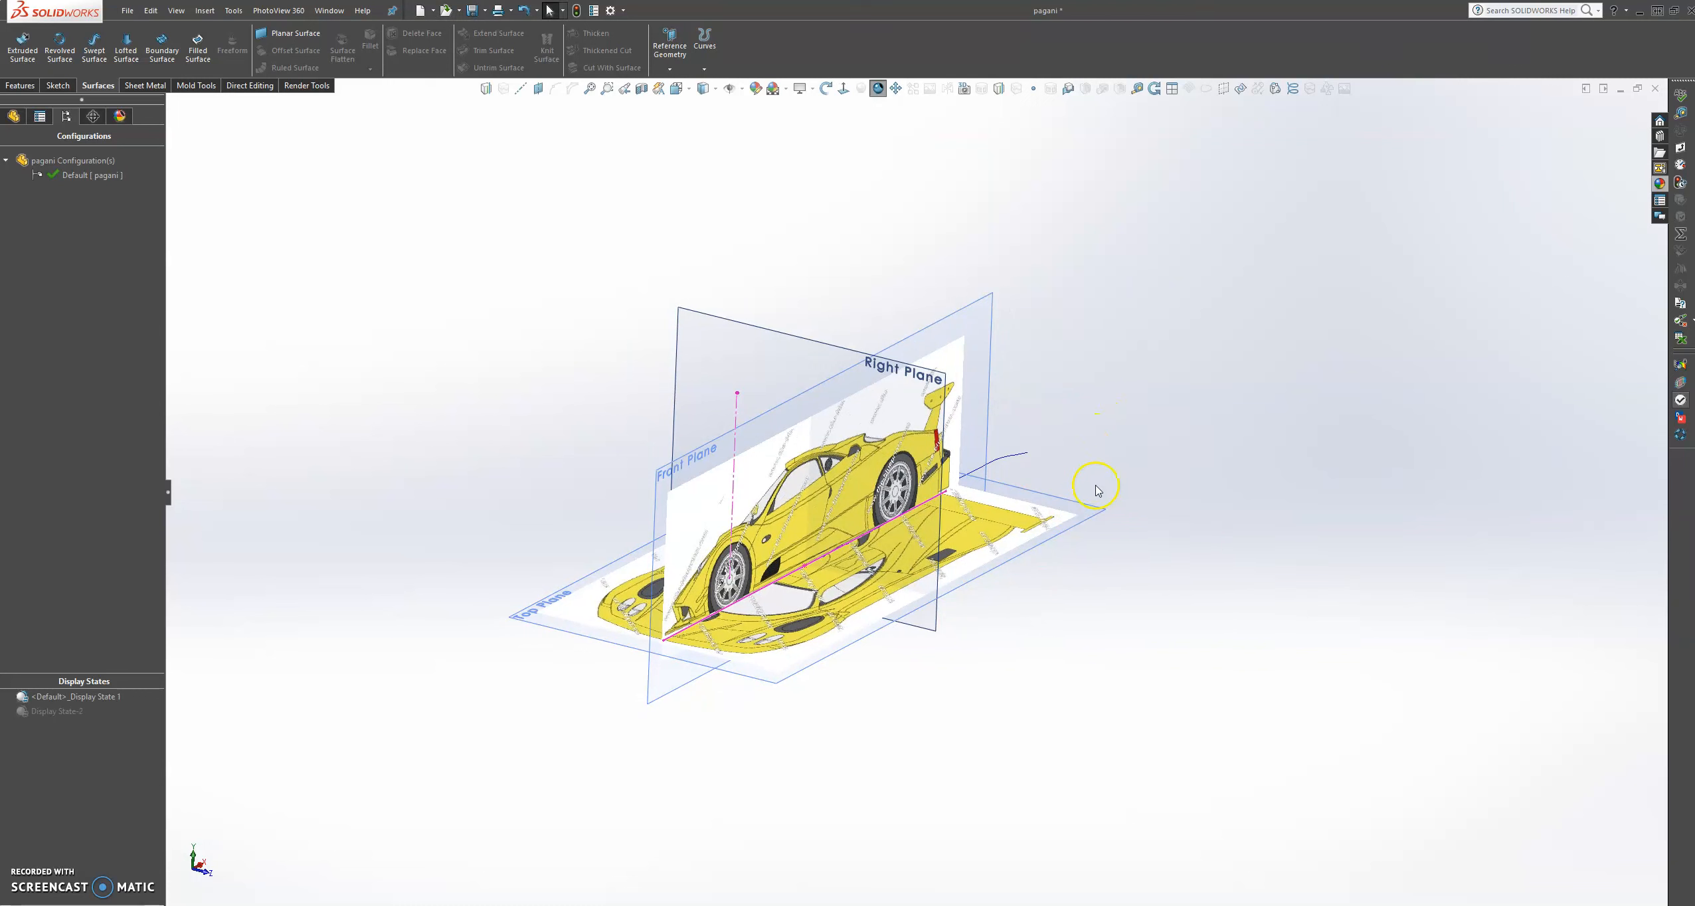
# Start a new sketch on the Top Plane, viewed normal to the plane
pyautogui.click(1094, 515)
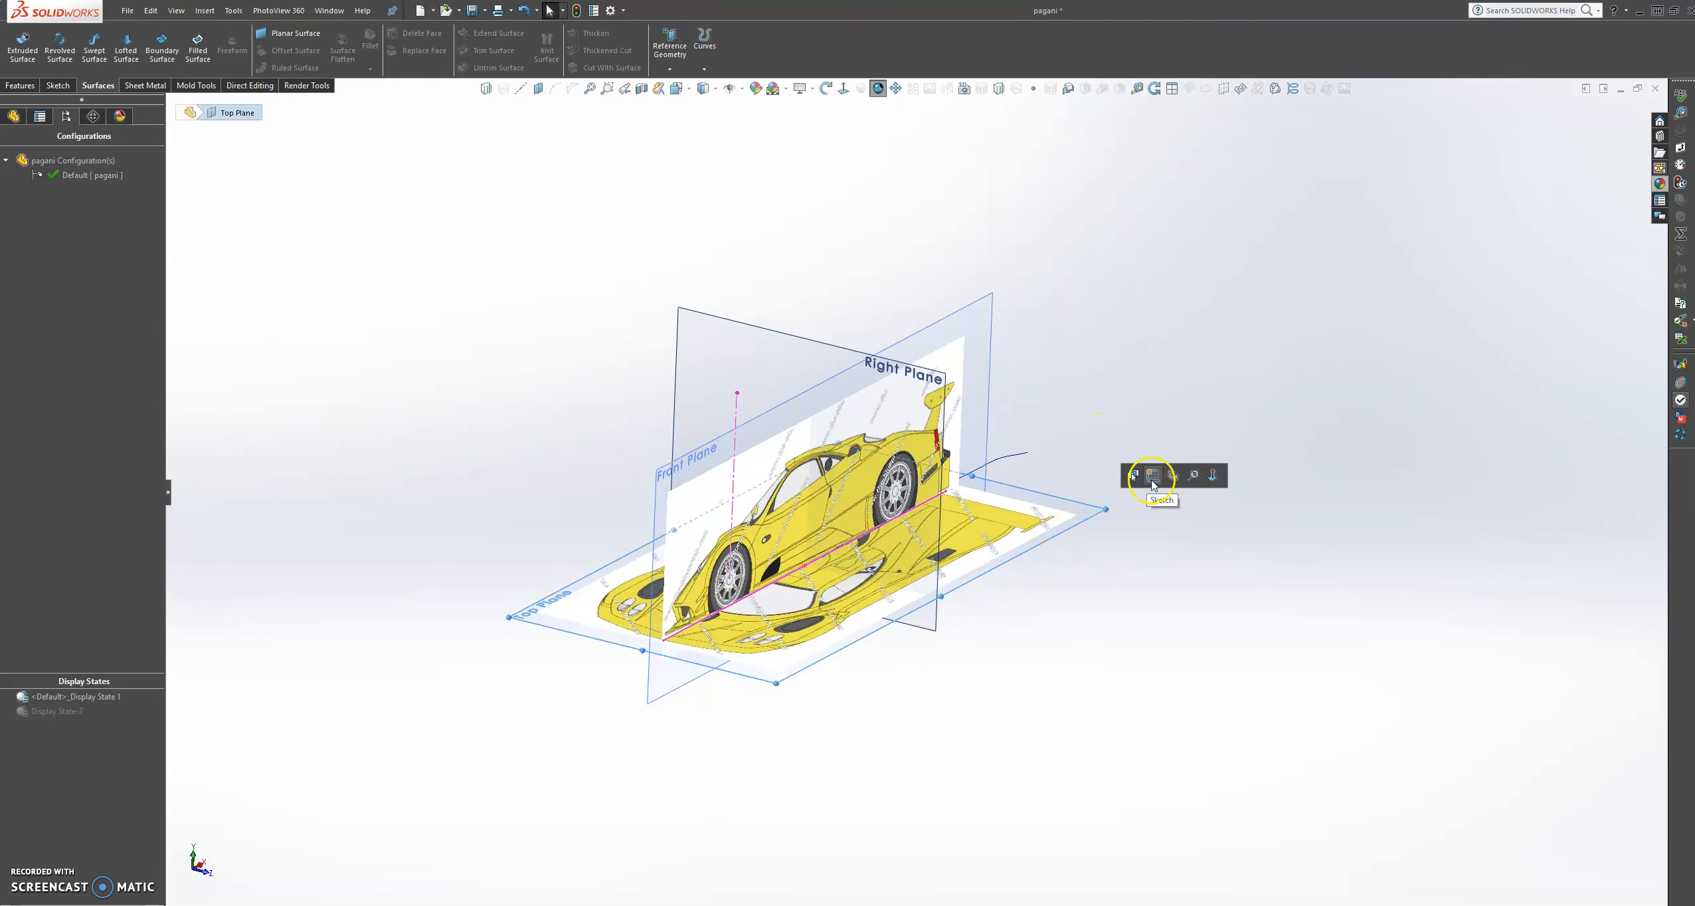
pyautogui.click(1152, 477)
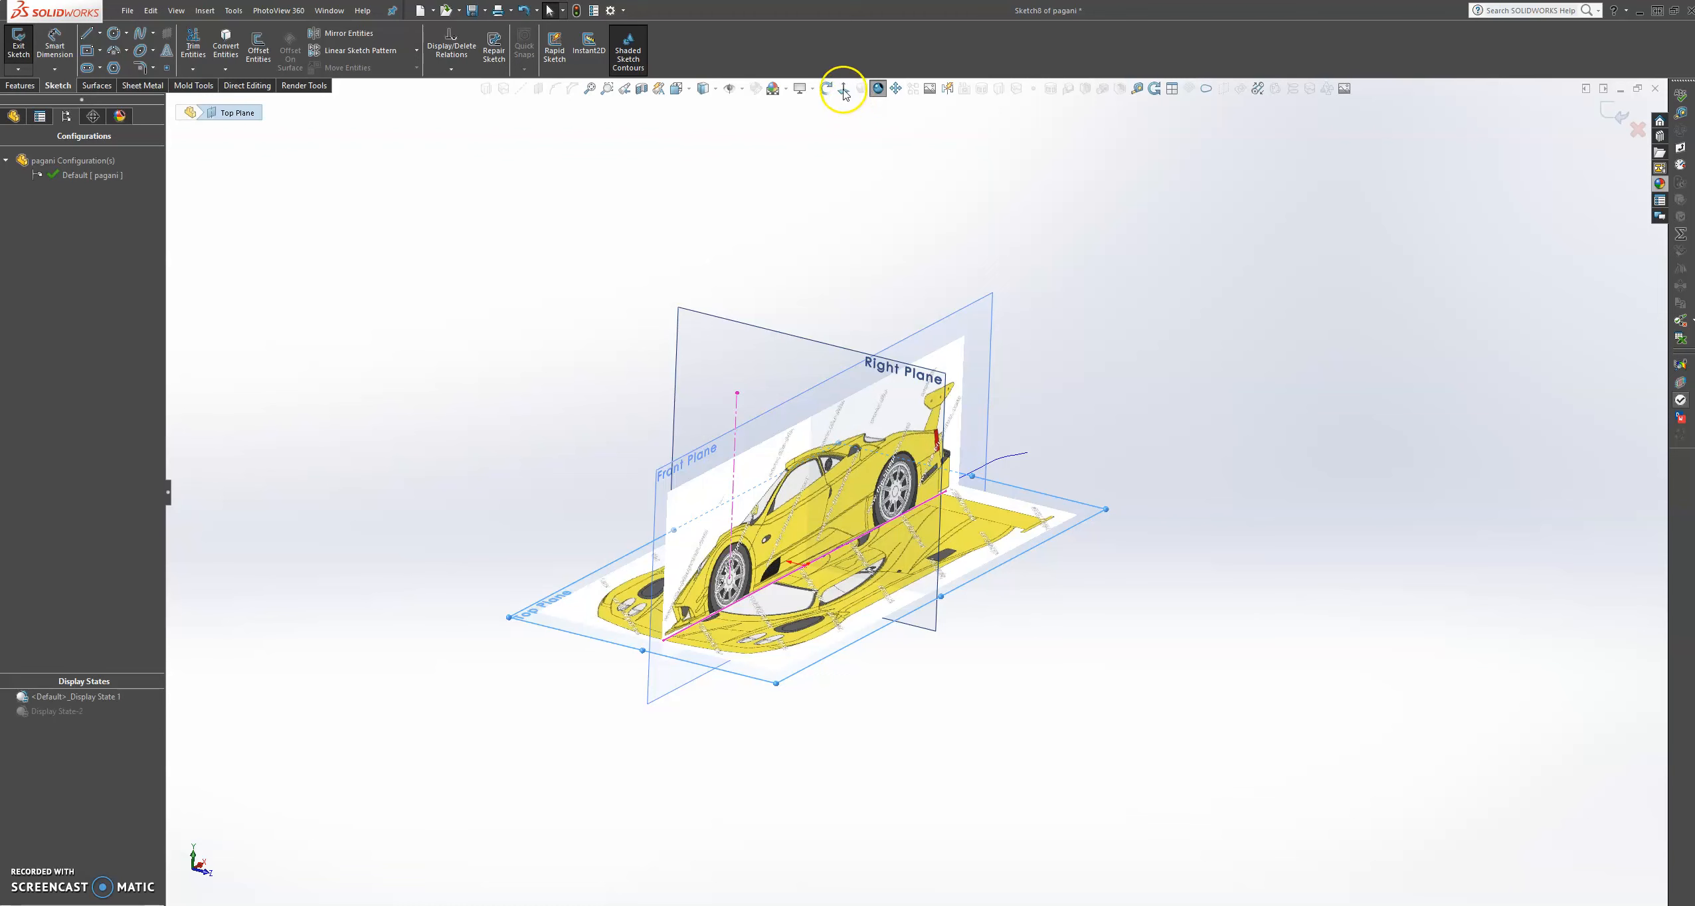
pyautogui.click(844, 89)
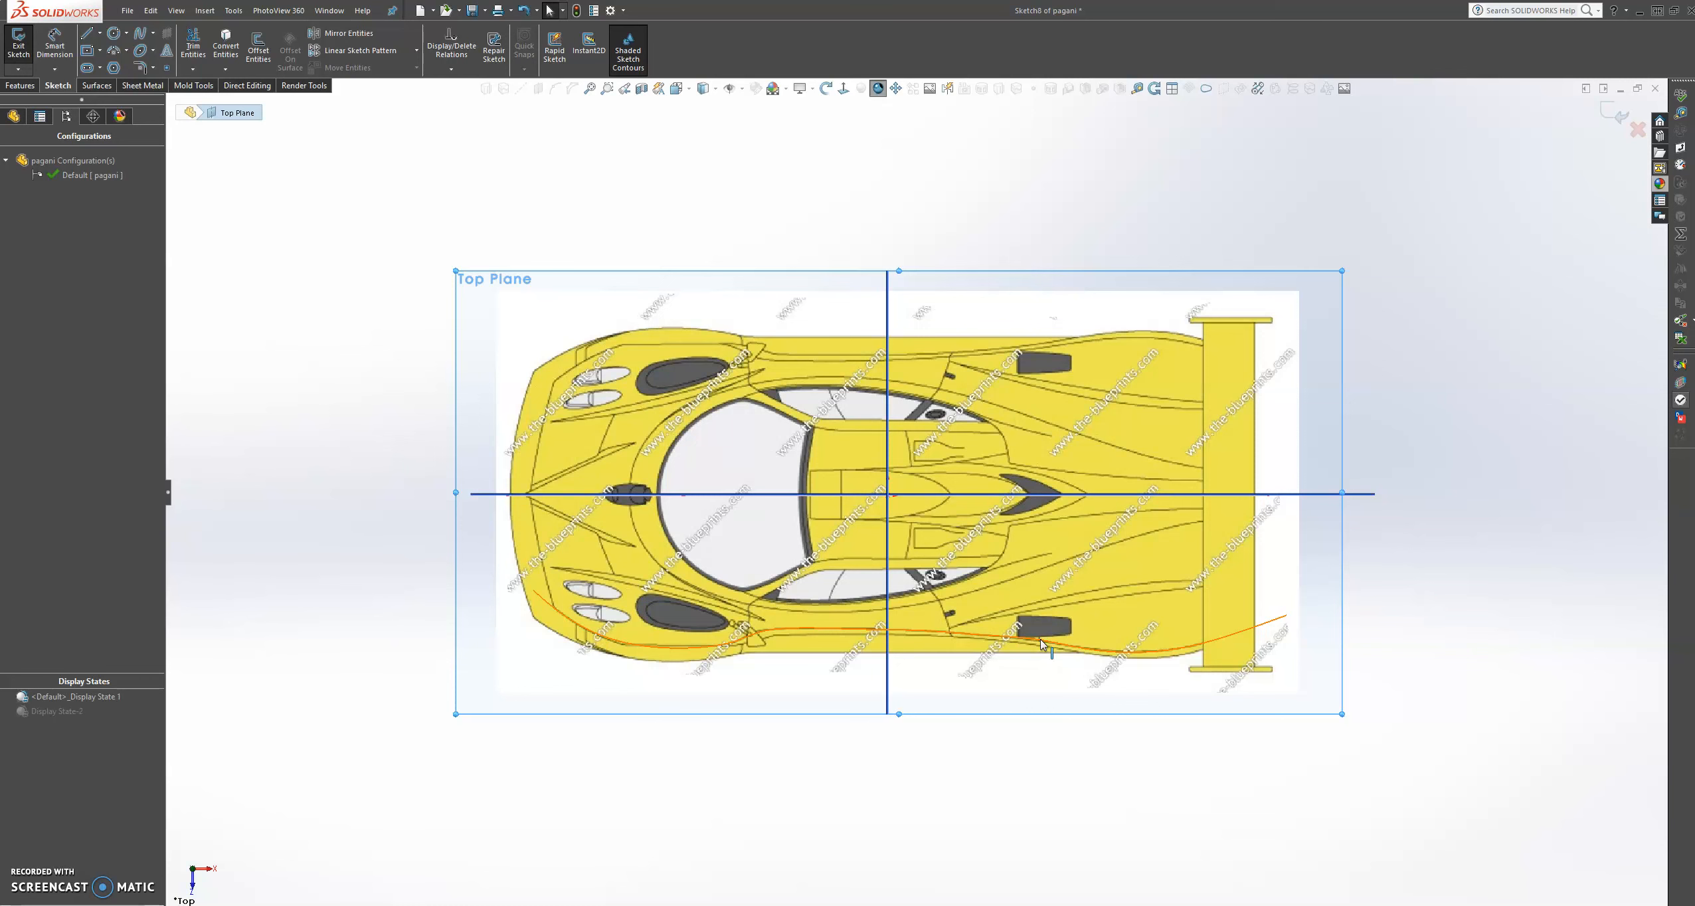
pyautogui.scroll(-2, 1040, 639)
pyautogui.click(1039, 641)
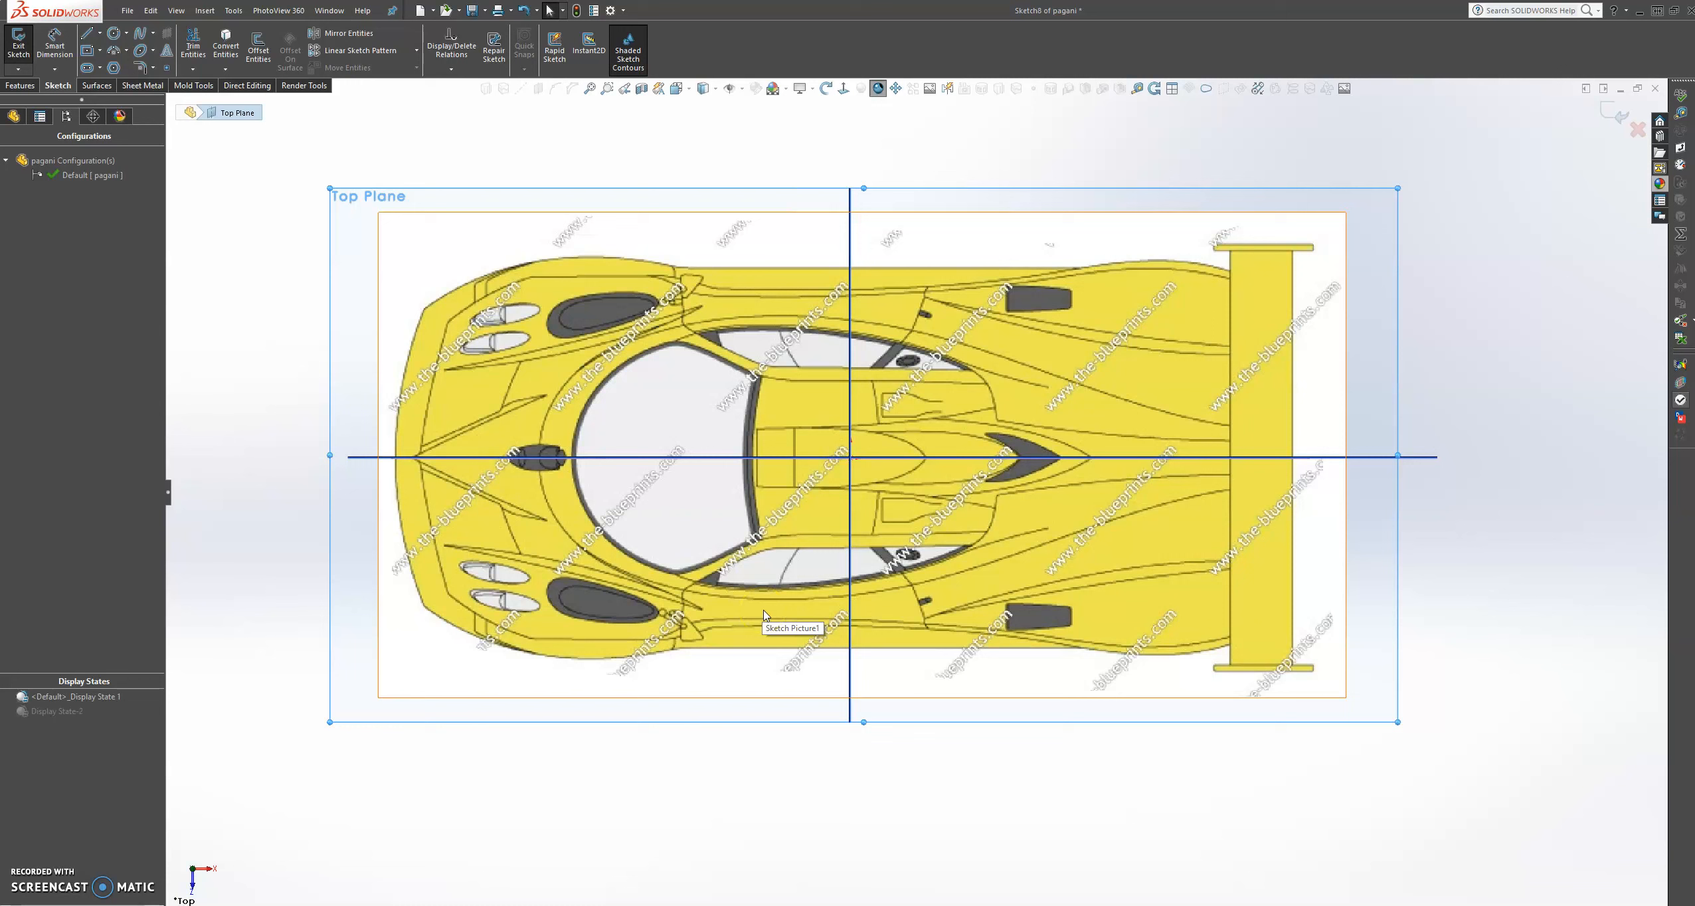
# Draw a multi-point spline over the top-view blueprint, following one side's body line from the nose past the door to behind the rear wing
pyautogui.click(962, 608)
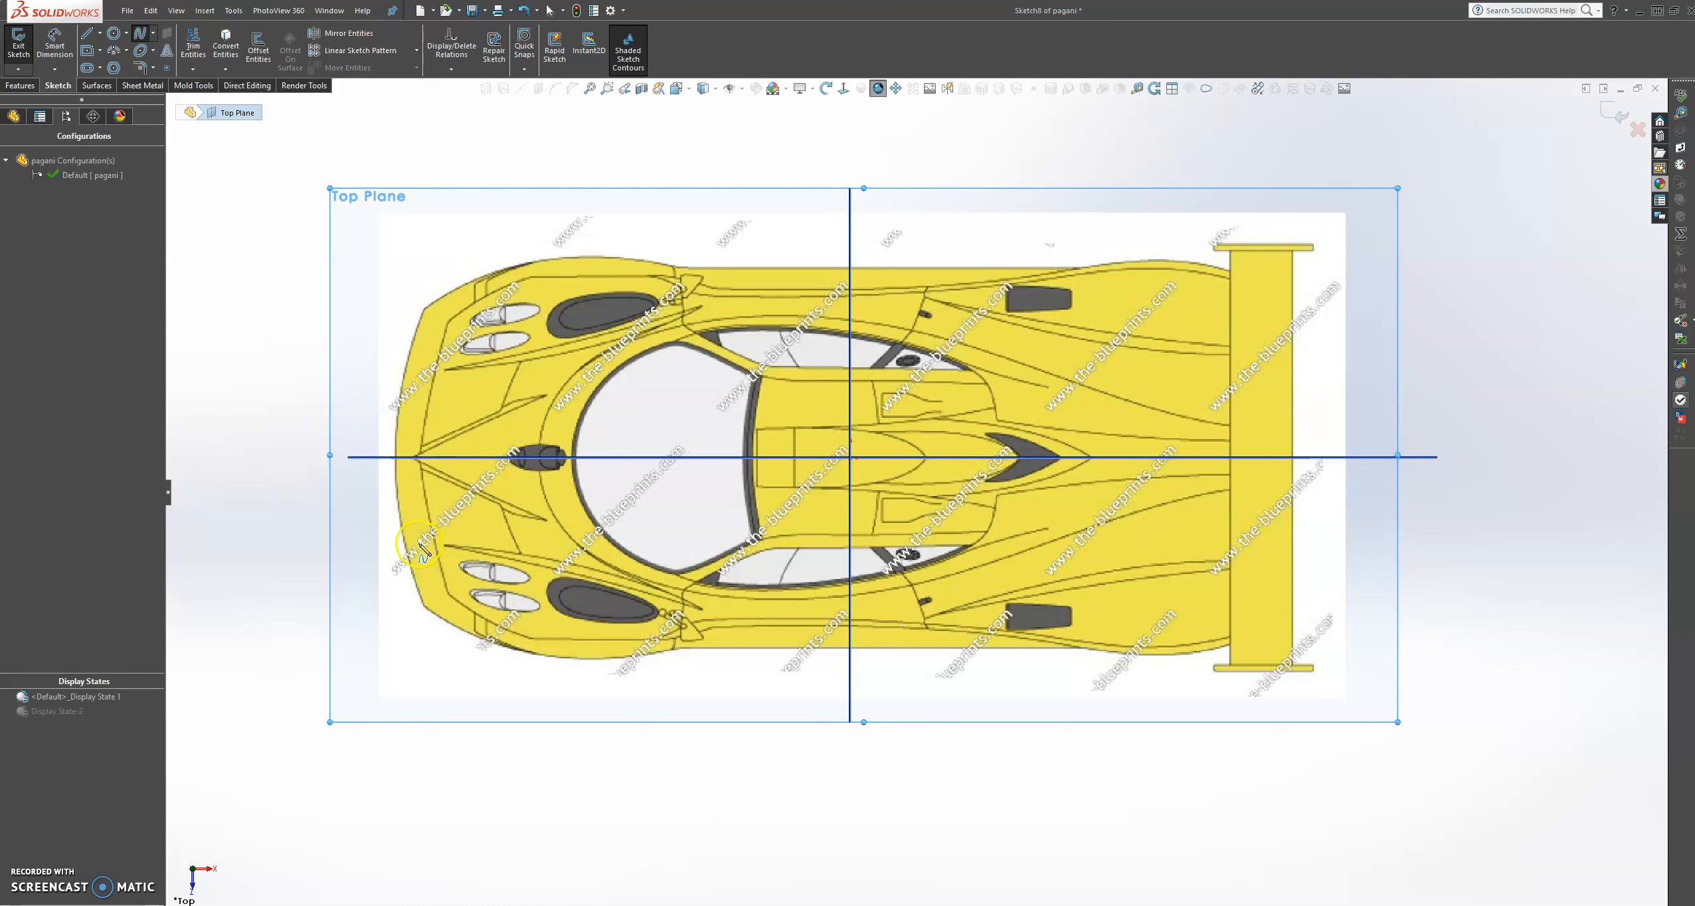
pyautogui.click(569, 572)
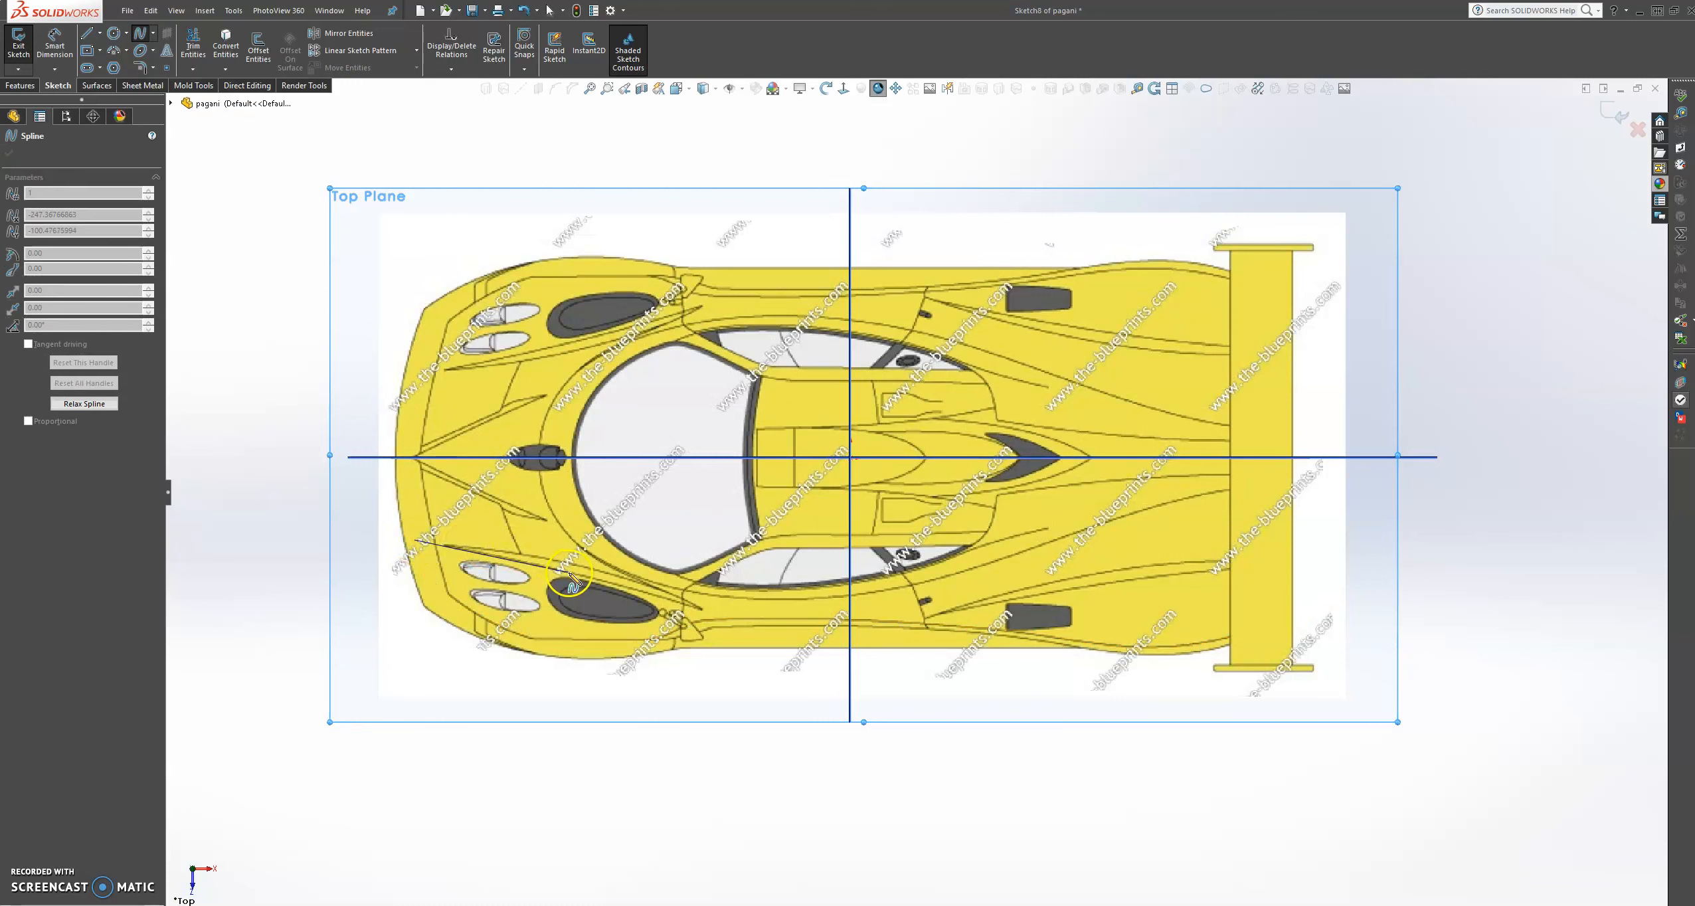
pyautogui.click(692, 604)
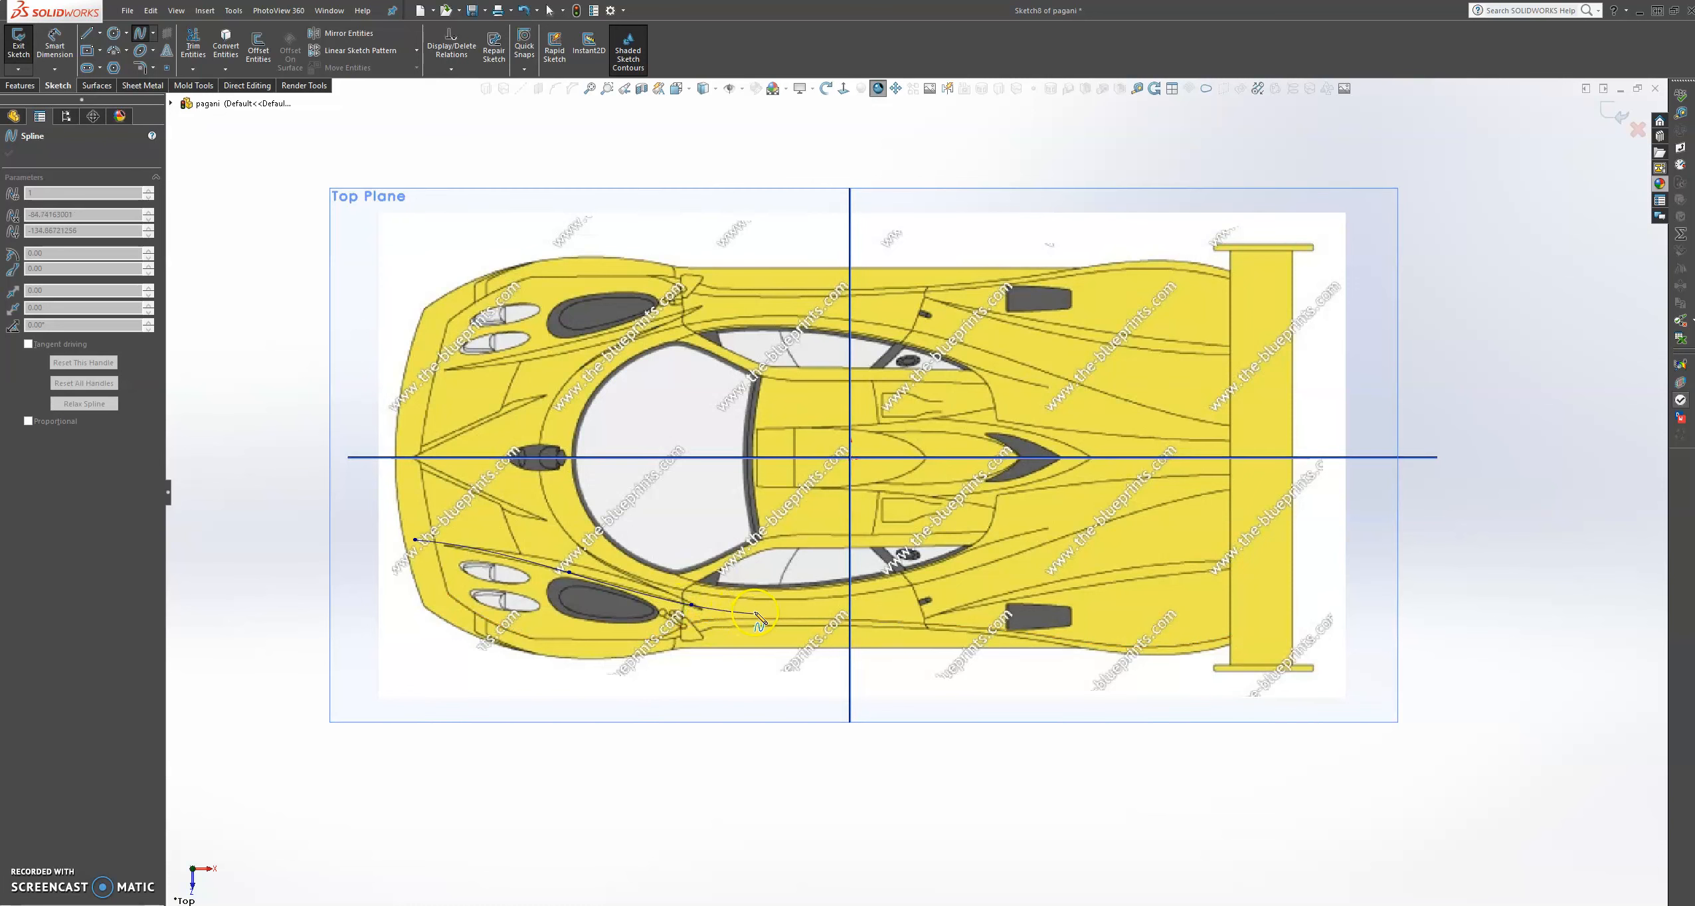
pyautogui.click(755, 611)
pyautogui.click(996, 595)
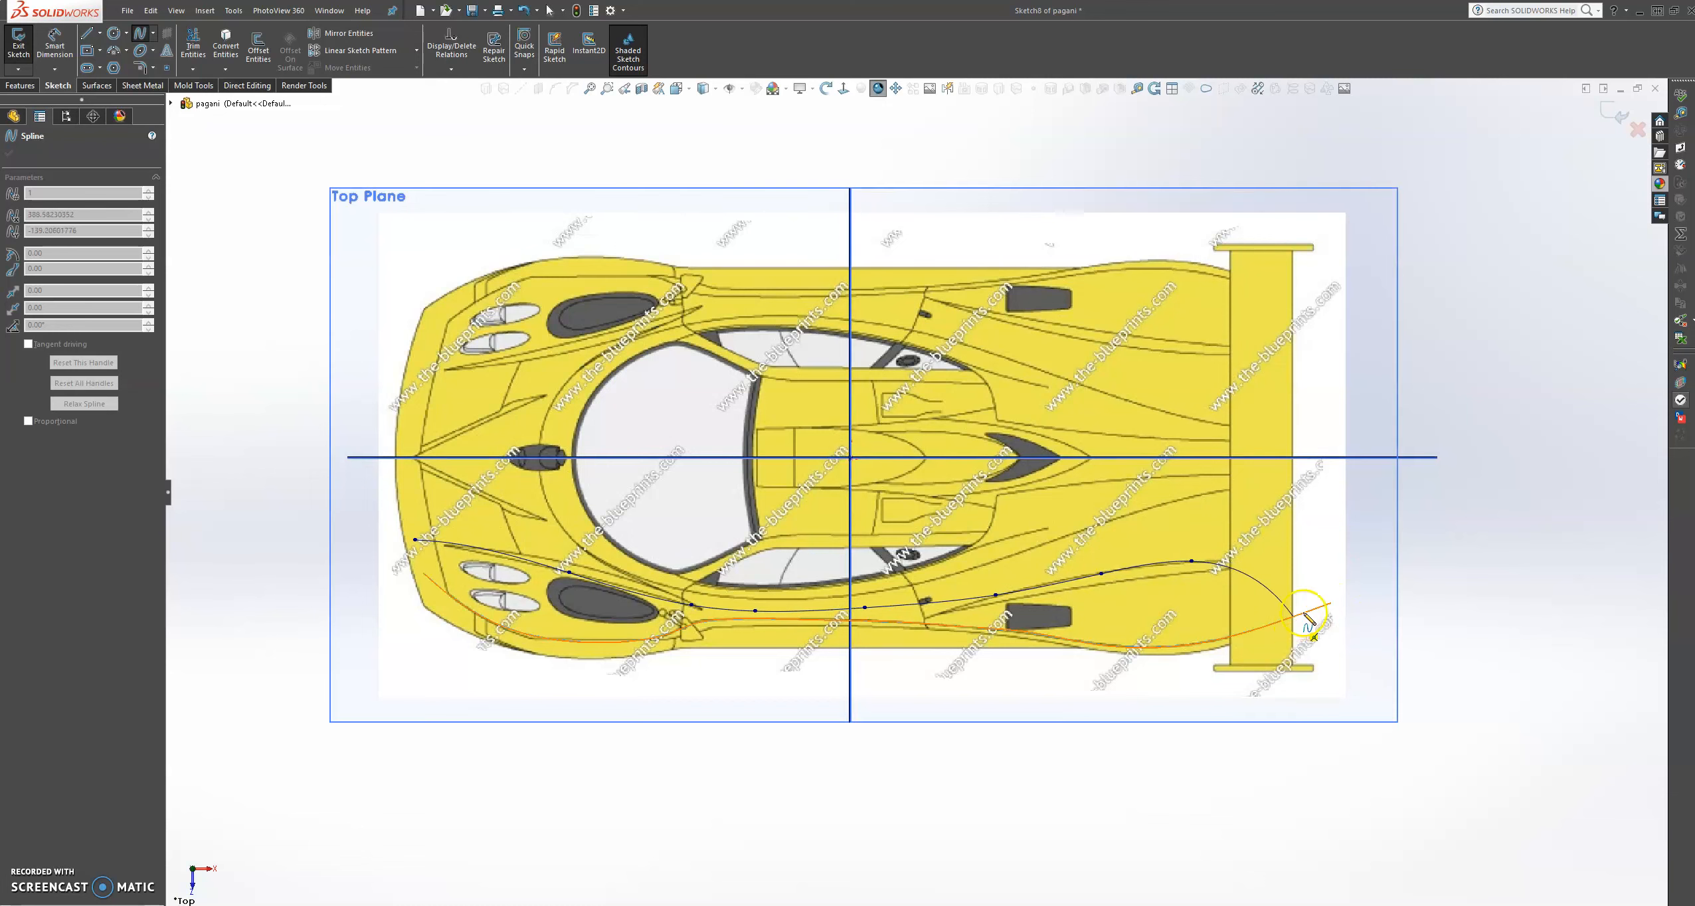
pyautogui.doubleClick(1321, 570)
pyautogui.press('Escape')
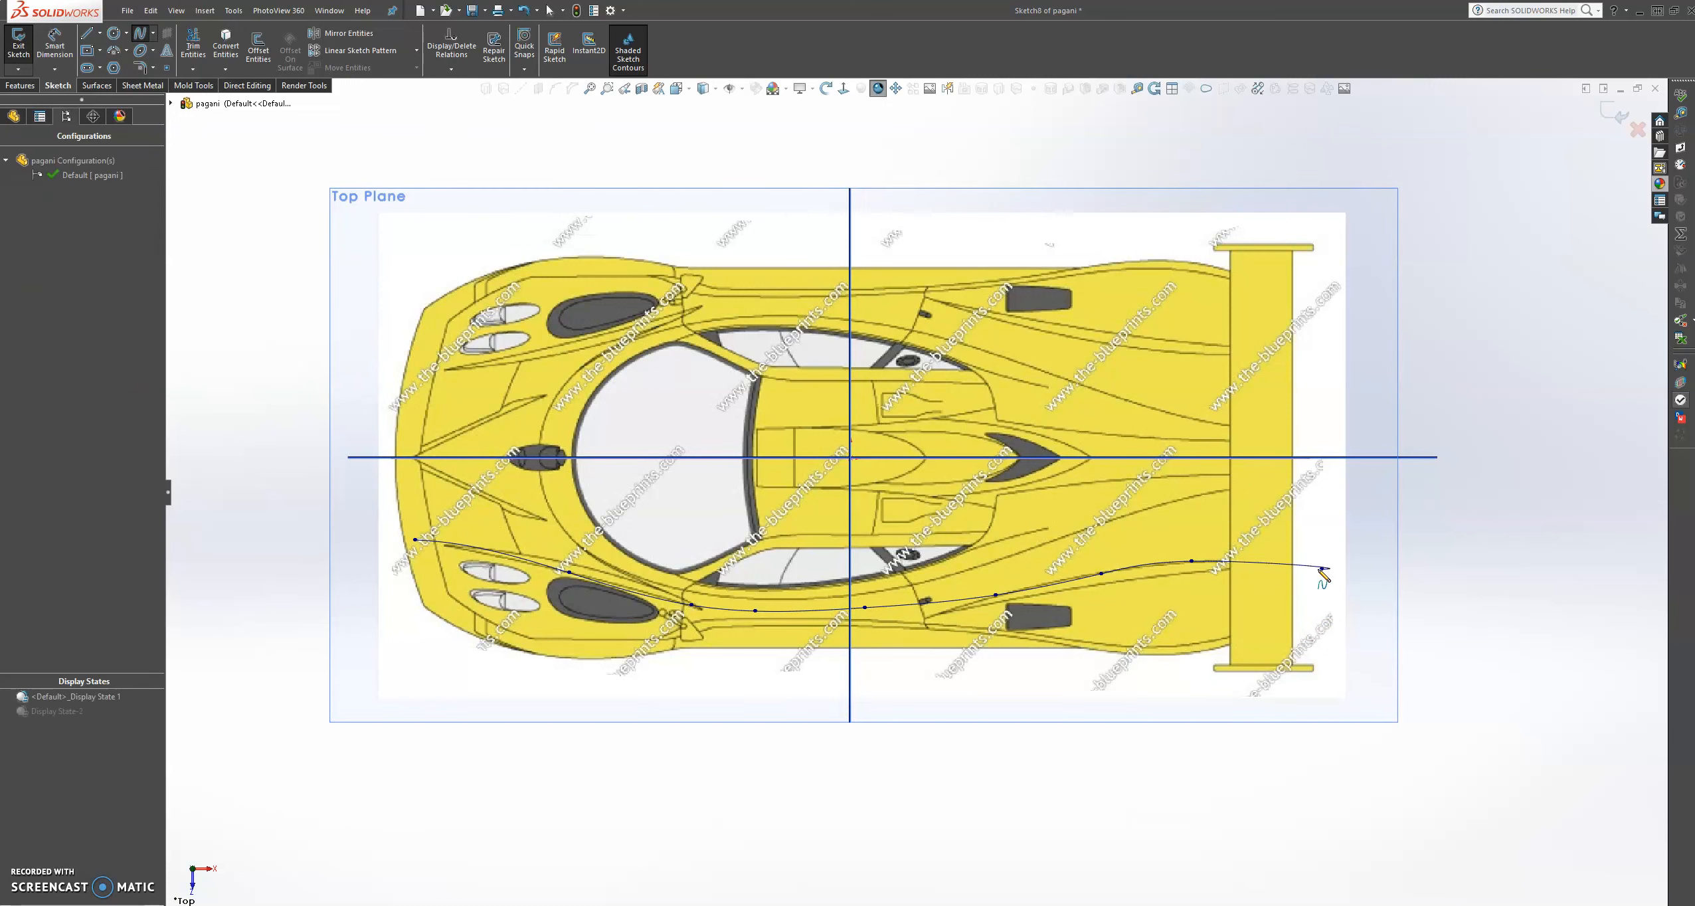
pyautogui.press('Escape')
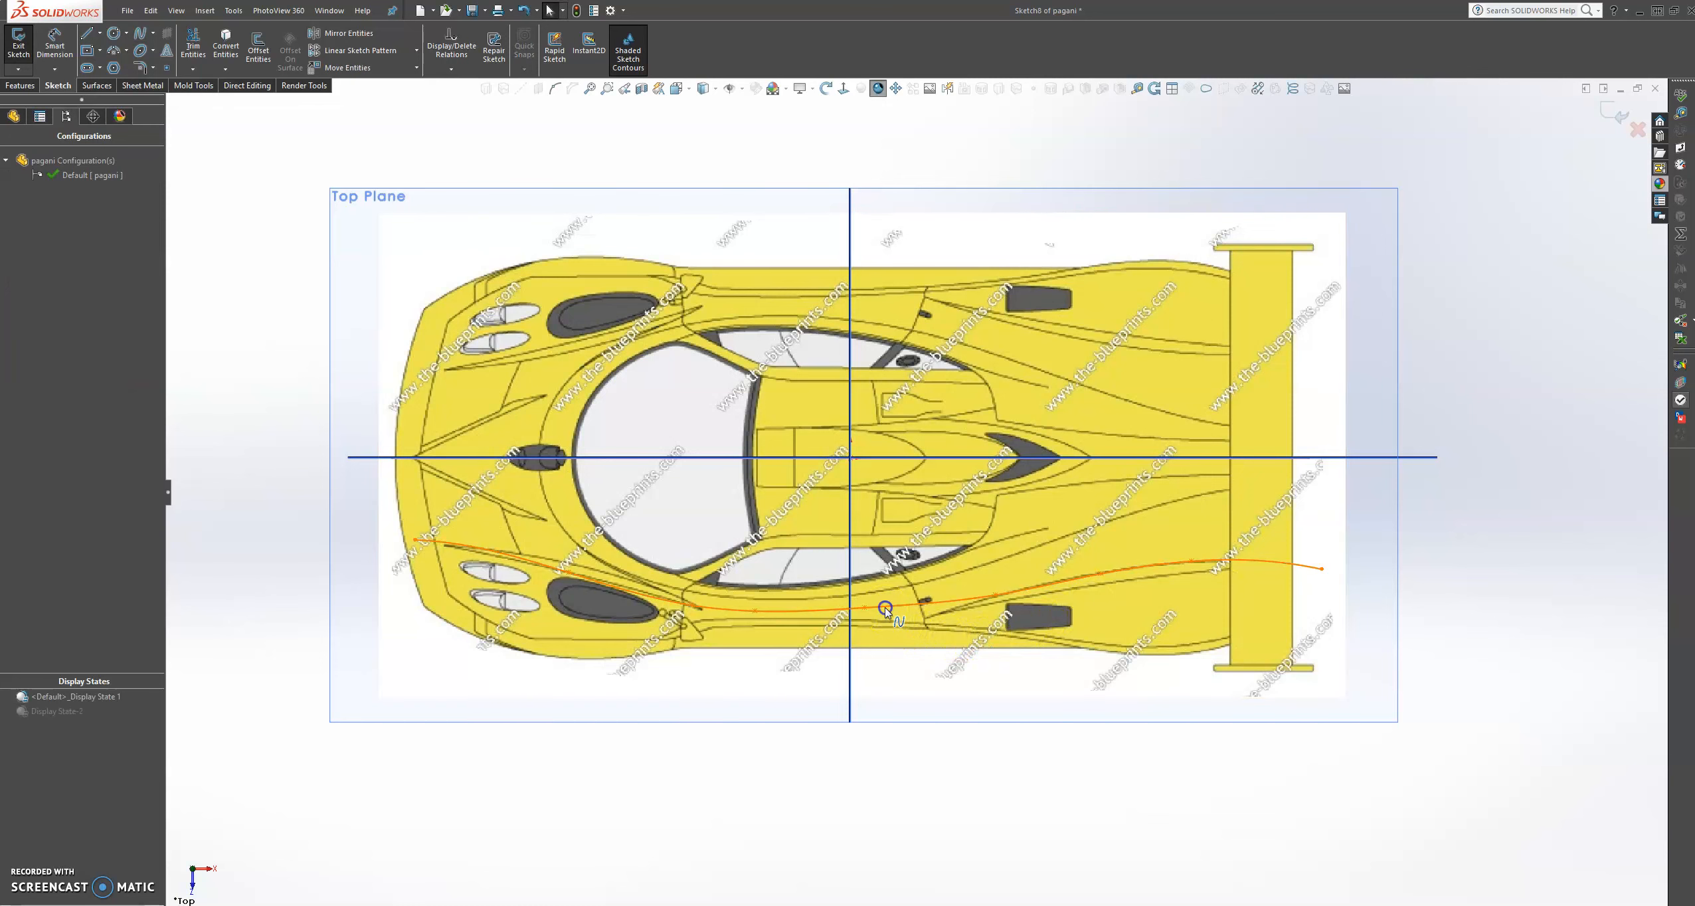
# Adjust the spline's front control points so its end meets the car's nose outline and the curve follows the line past the headlights
pyautogui.click(617, 602)
pyautogui.moveTo(617, 602); pyautogui.dragTo(619, 595)
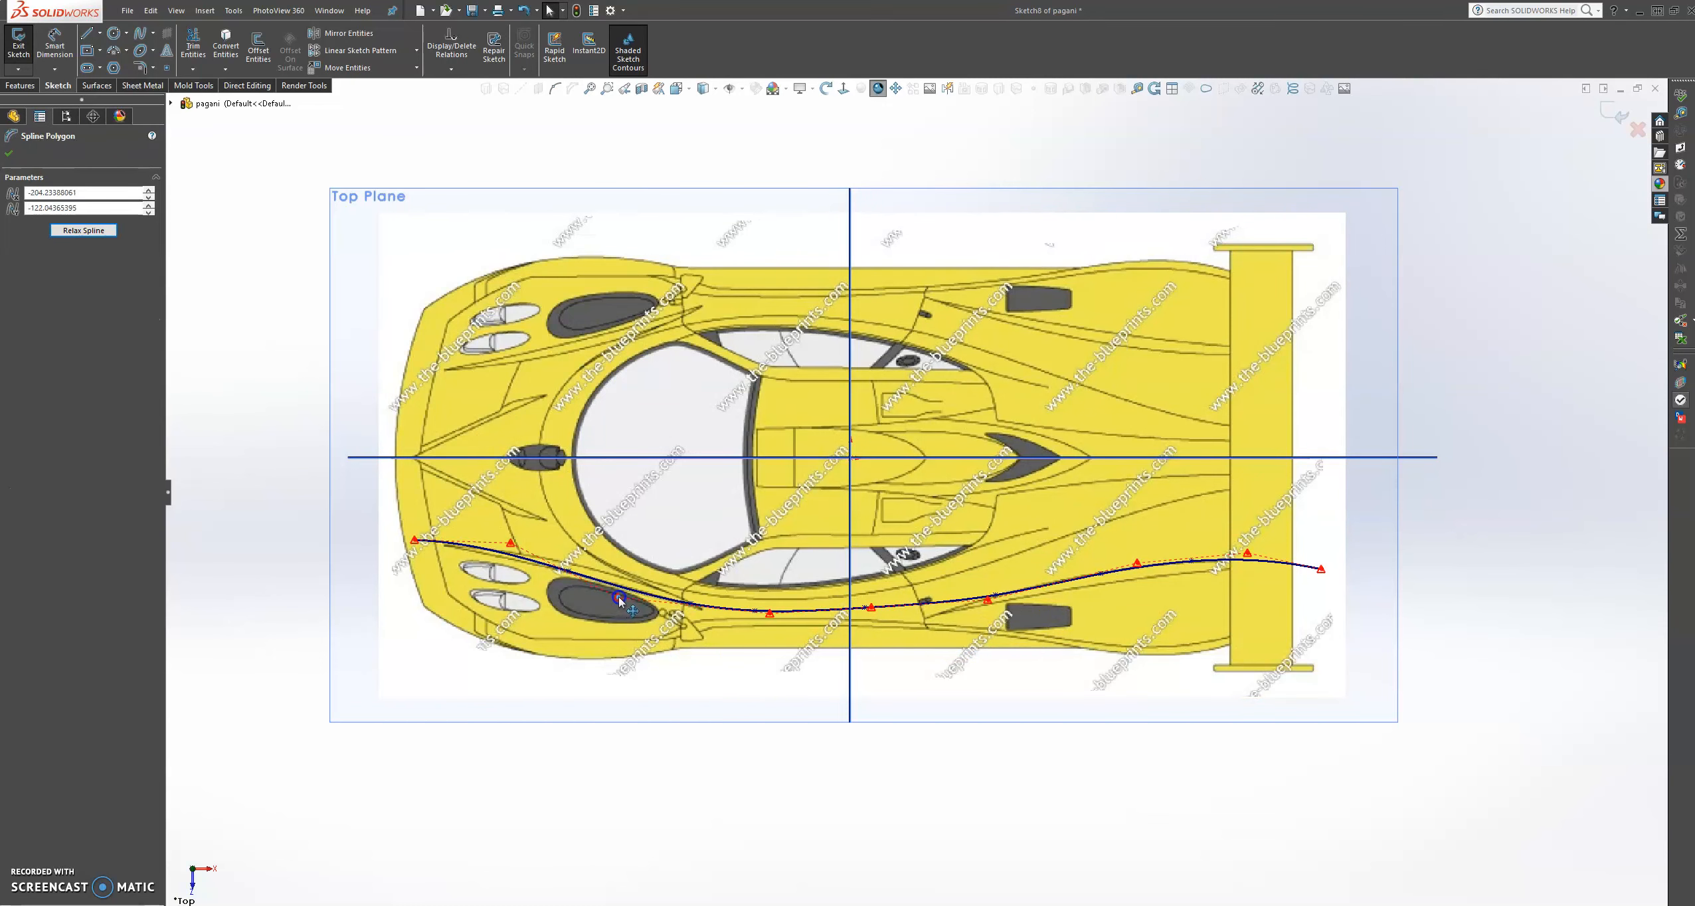
pyautogui.moveTo(413, 543); pyautogui.dragTo(404, 544)
pyautogui.moveTo(512, 546); pyautogui.dragTo(513, 550)
pyautogui.moveTo(405, 544); pyautogui.dragTo(402, 546)
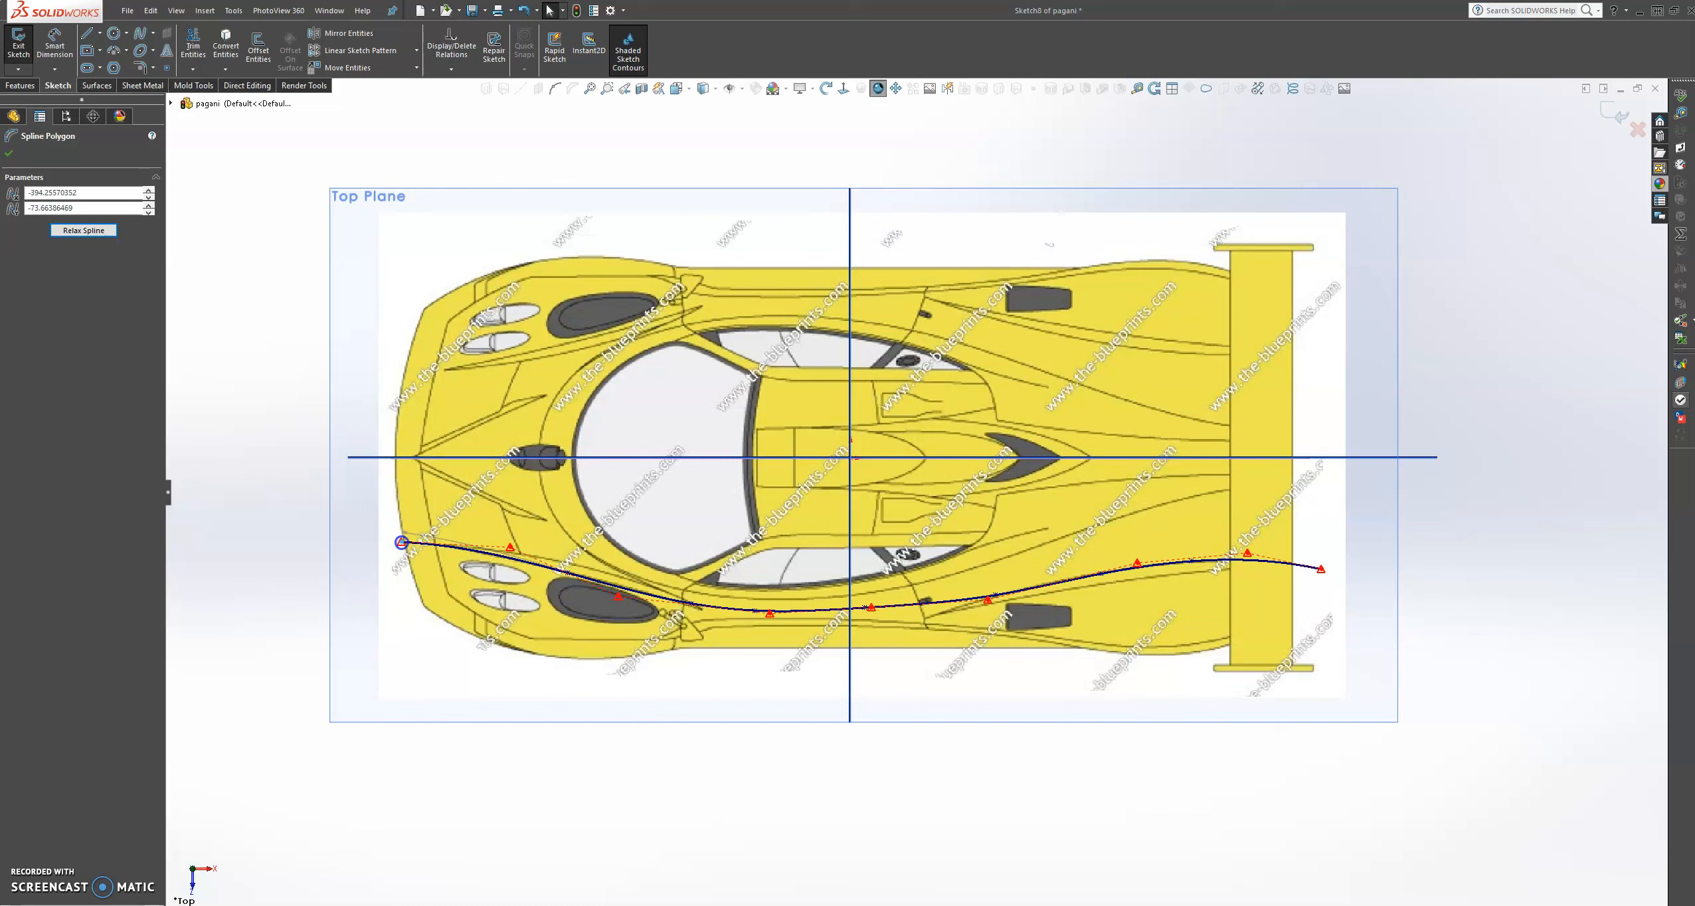
# Adjust the spline's rear control points and end point so the curve follows the body line past the side vent and behind the rear wing
pyautogui.click(770, 612)
pyautogui.scroll(-2, 891, 607)
pyautogui.scroll(-1, 877, 607)
pyautogui.click(862, 592)
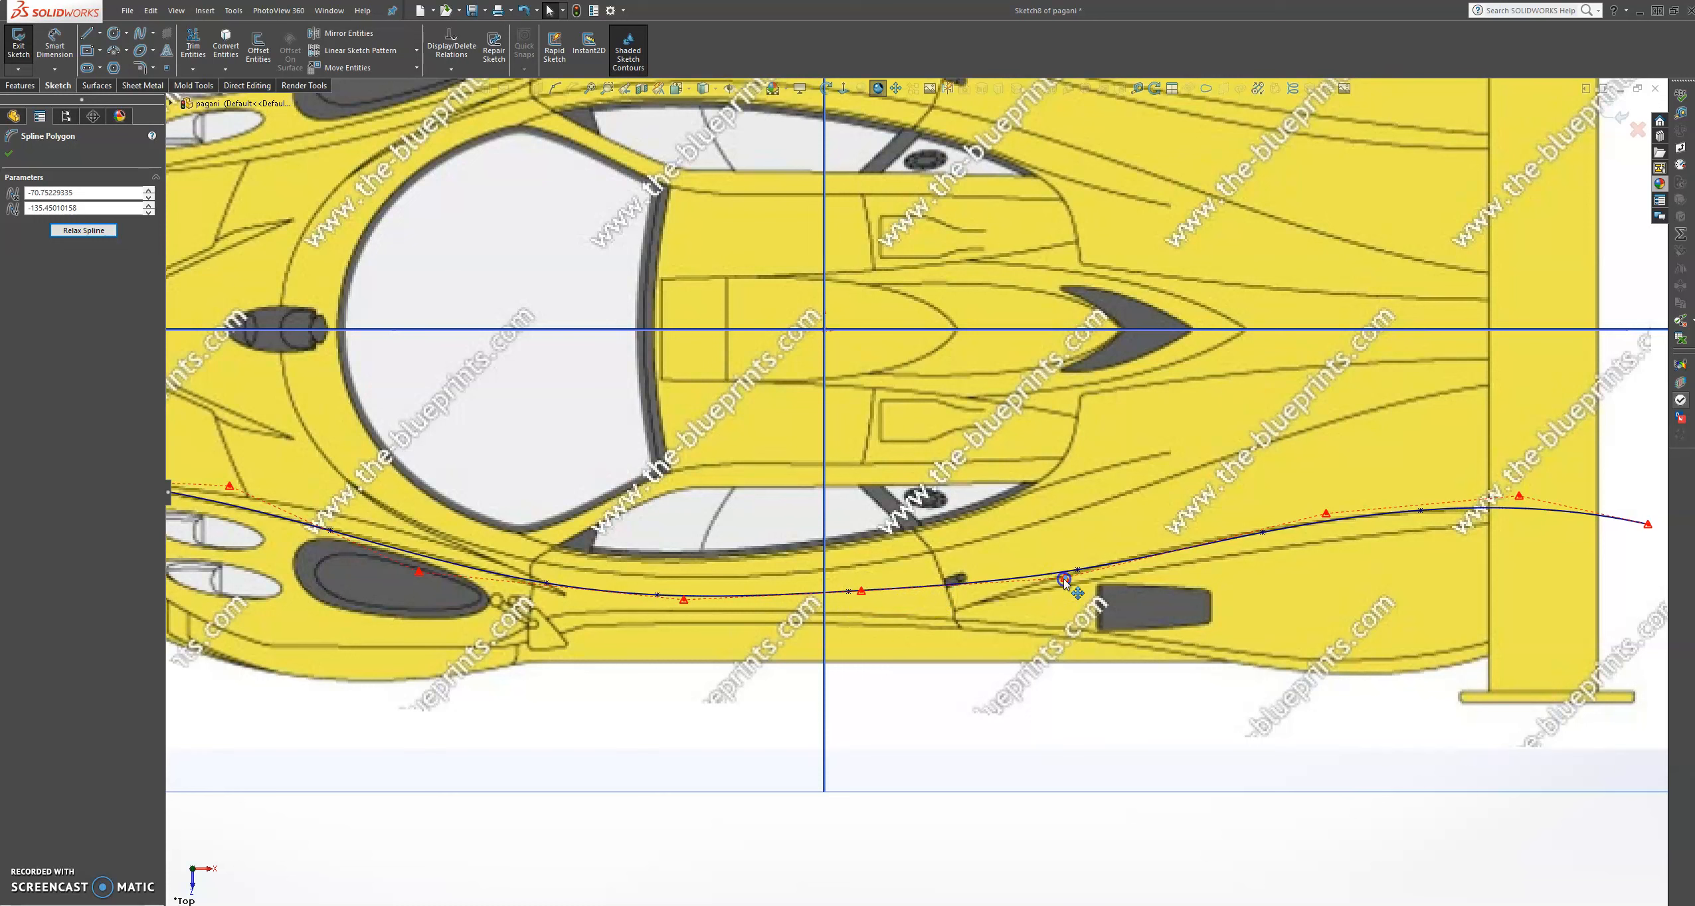
pyautogui.moveTo(1063, 580); pyautogui.dragTo(1058, 577)
pyautogui.moveTo(1327, 513); pyautogui.dragTo(1319, 511)
pyautogui.moveTo(1648, 525); pyautogui.dragTo(1652, 538)
pyautogui.moveTo(1518, 495); pyautogui.dragTo(1519, 500)
pyautogui.moveTo(1654, 538); pyautogui.dragTo(1654, 532)
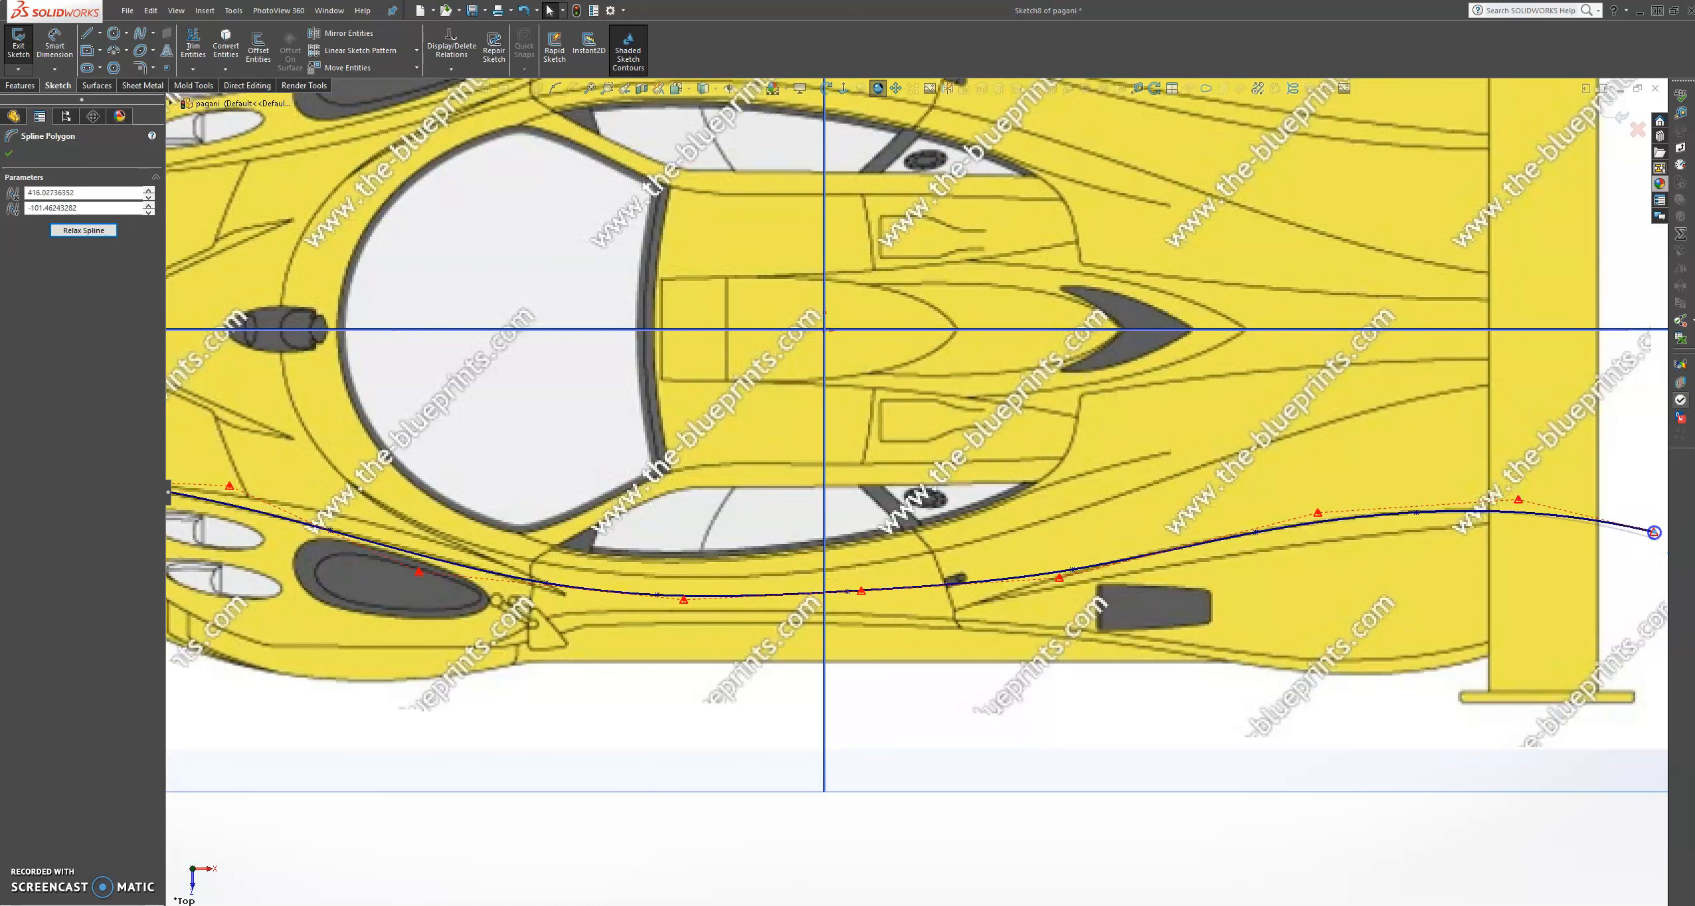
# Move the spline's rear control points outward toward the car's side, bringing the one near the side vent forward to the door's rear edge
pyautogui.press('Escape')
pyautogui.click(1059, 577)
pyautogui.moveTo(1059, 577); pyautogui.dragTo(1060, 604)
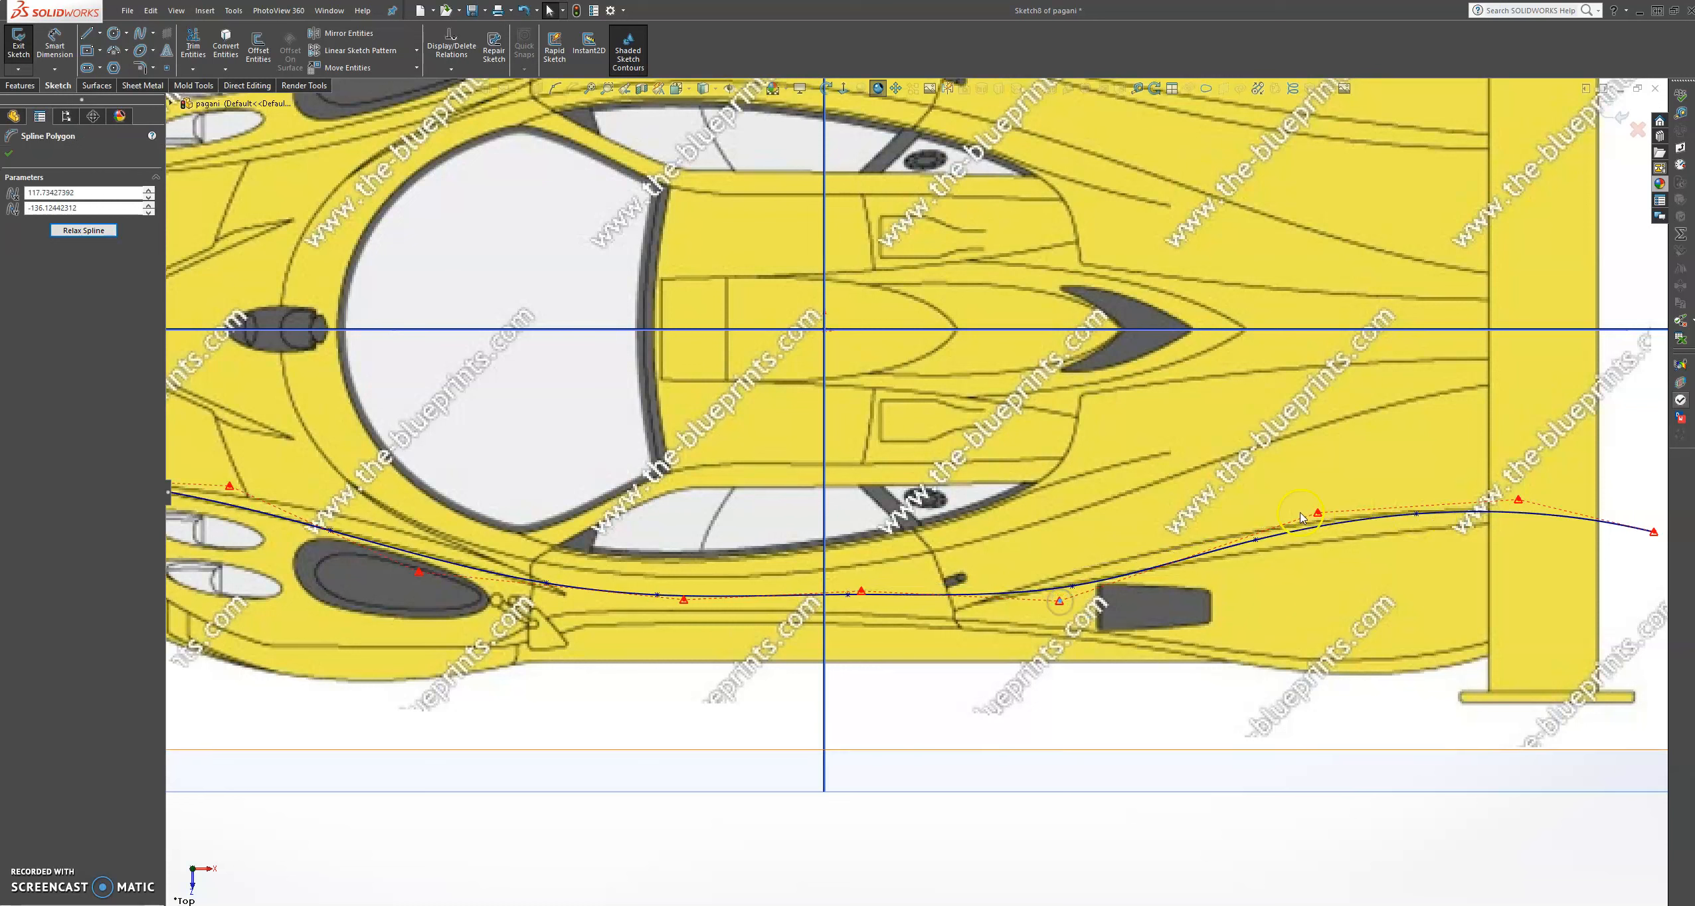
pyautogui.moveTo(1322, 517); pyautogui.dragTo(1331, 540)
pyautogui.moveTo(1518, 500); pyautogui.dragTo(1529, 514)
pyautogui.moveTo(1059, 600); pyautogui.dragTo(982, 601)
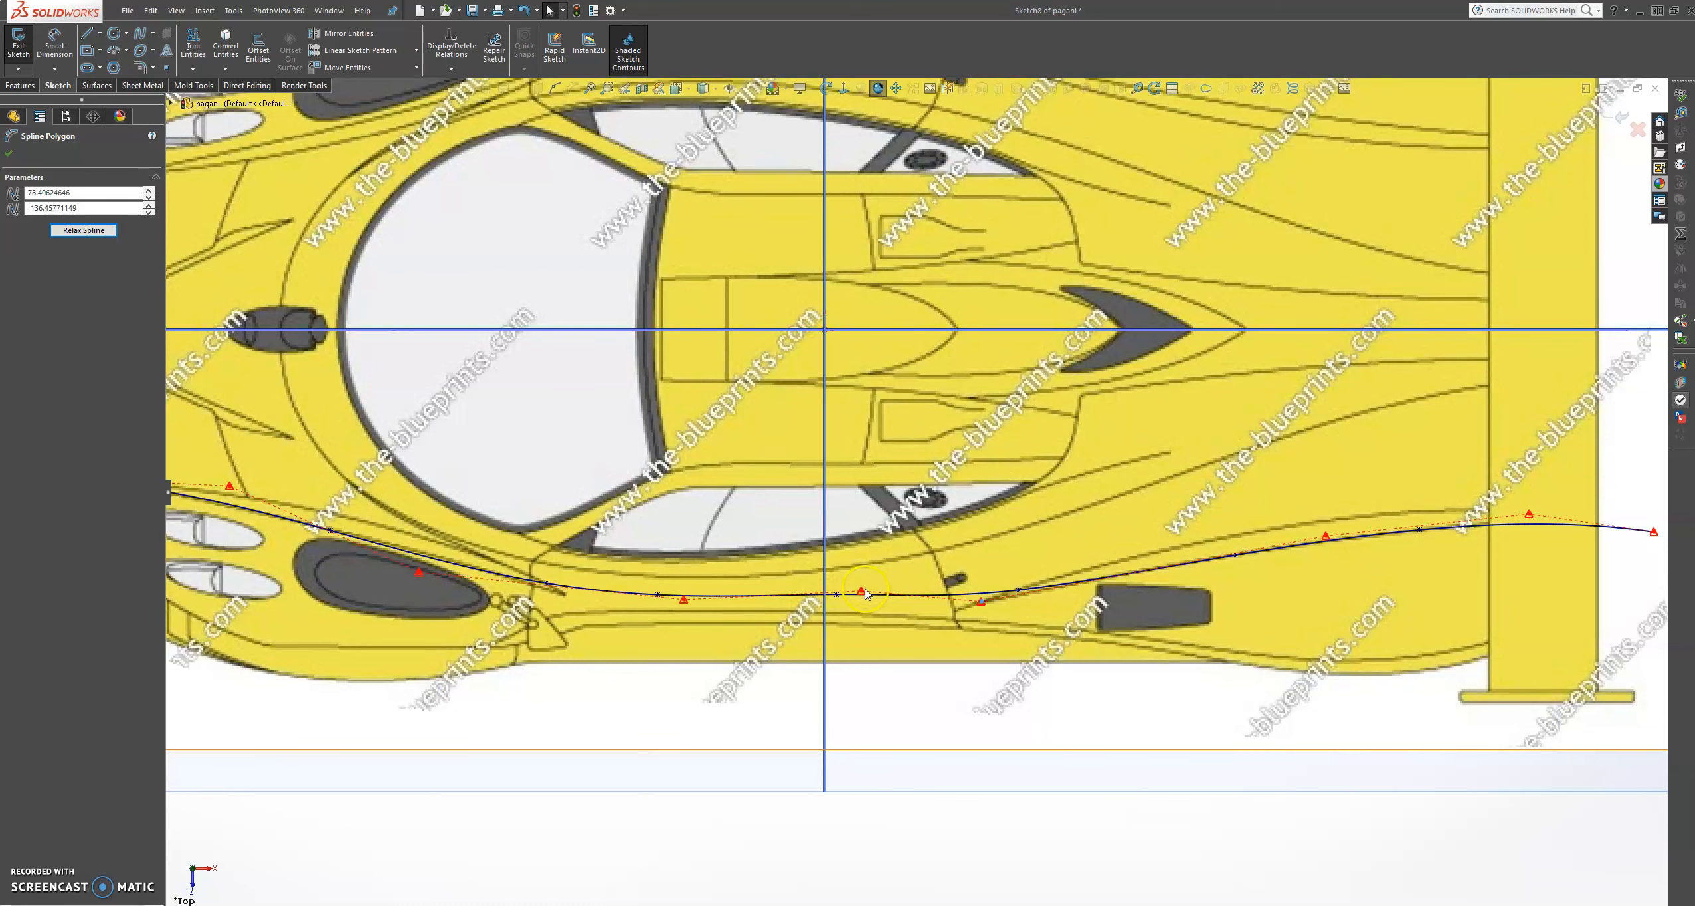
# Fine-tune the control points beside the door and behind the side vent so the spline flows smoothly through the rear half
pyautogui.moveTo(862, 596); pyautogui.dragTo(861, 600)
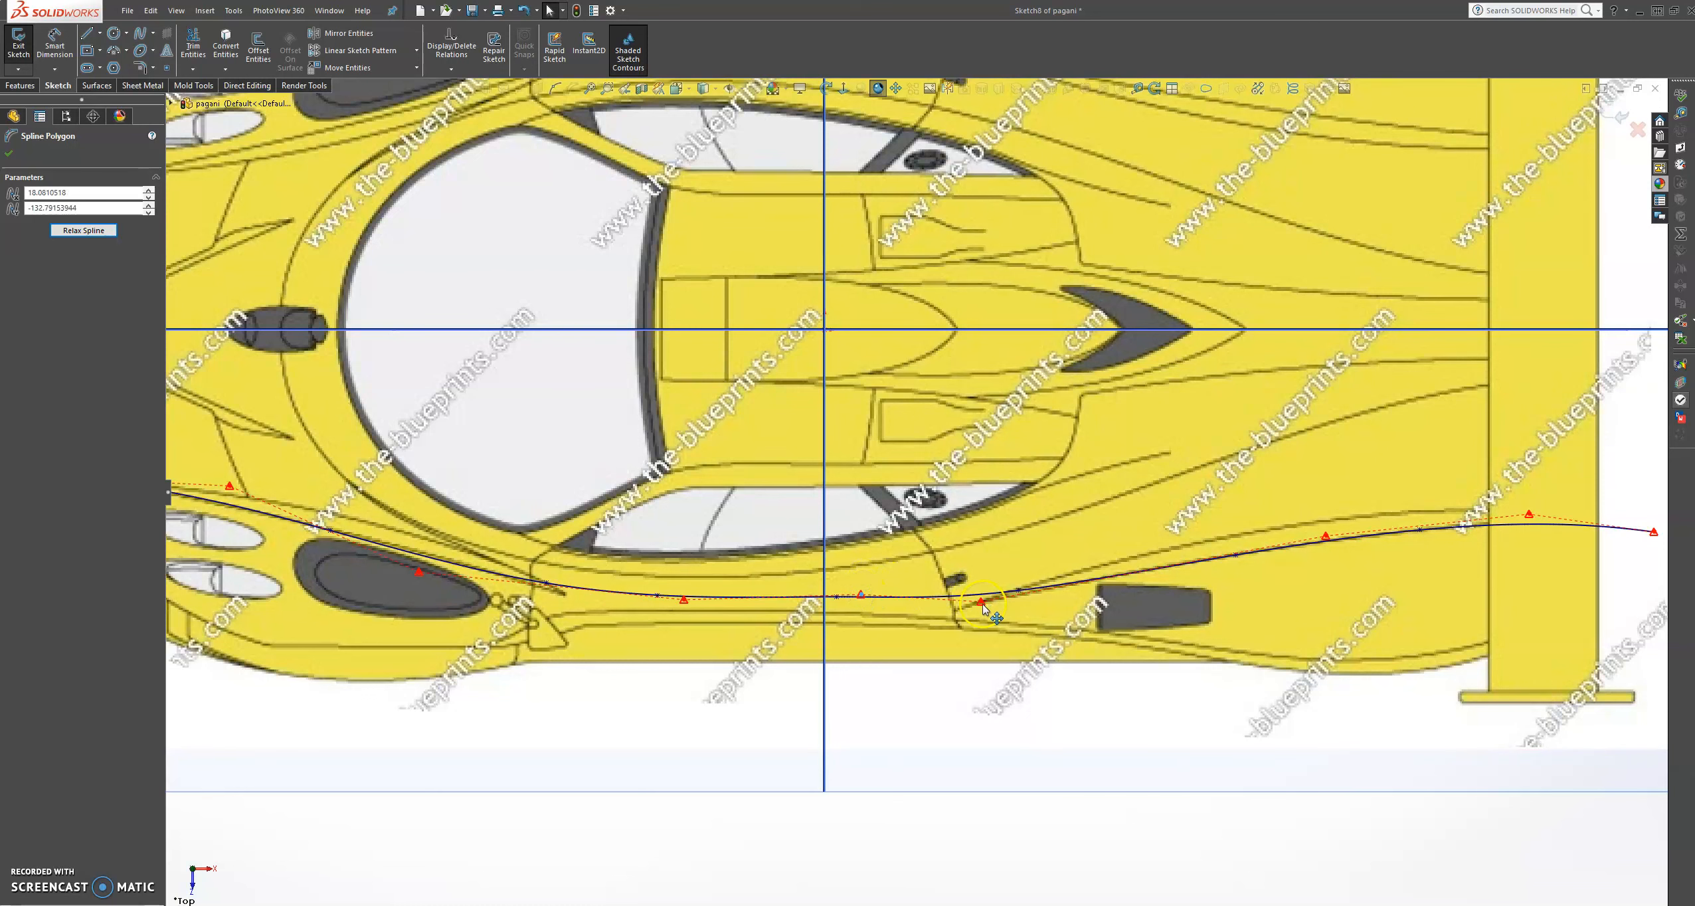
pyautogui.moveTo(981, 595); pyautogui.dragTo(981, 591)
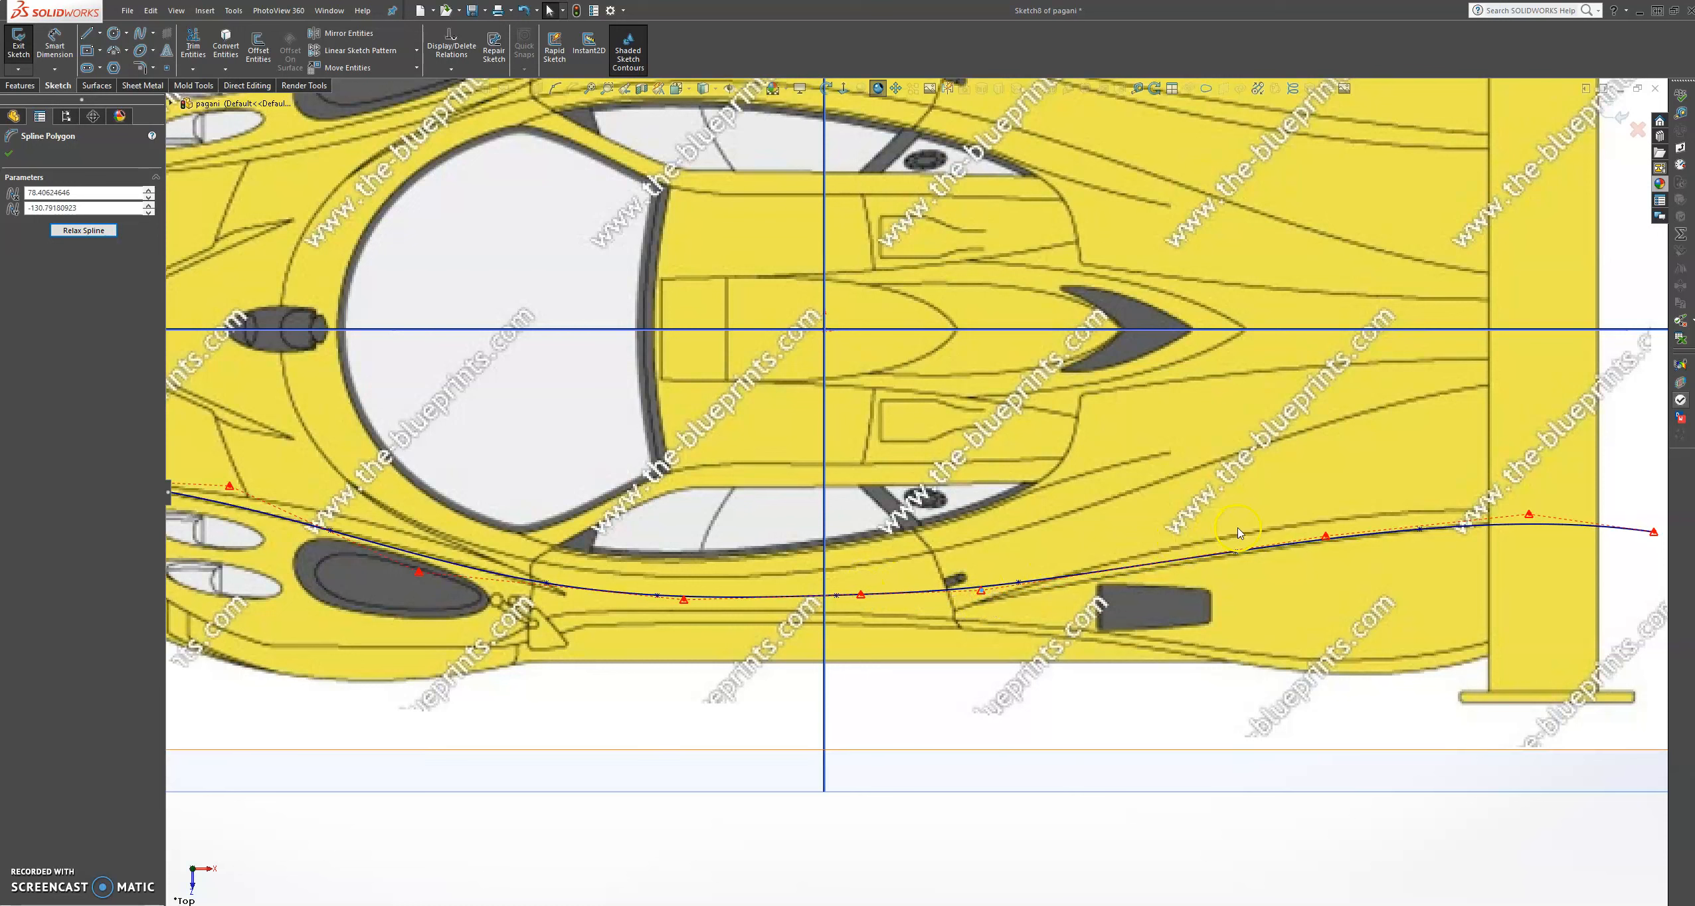
pyautogui.click(1327, 535)
pyautogui.moveTo(1326, 535); pyautogui.dragTo(1326, 540)
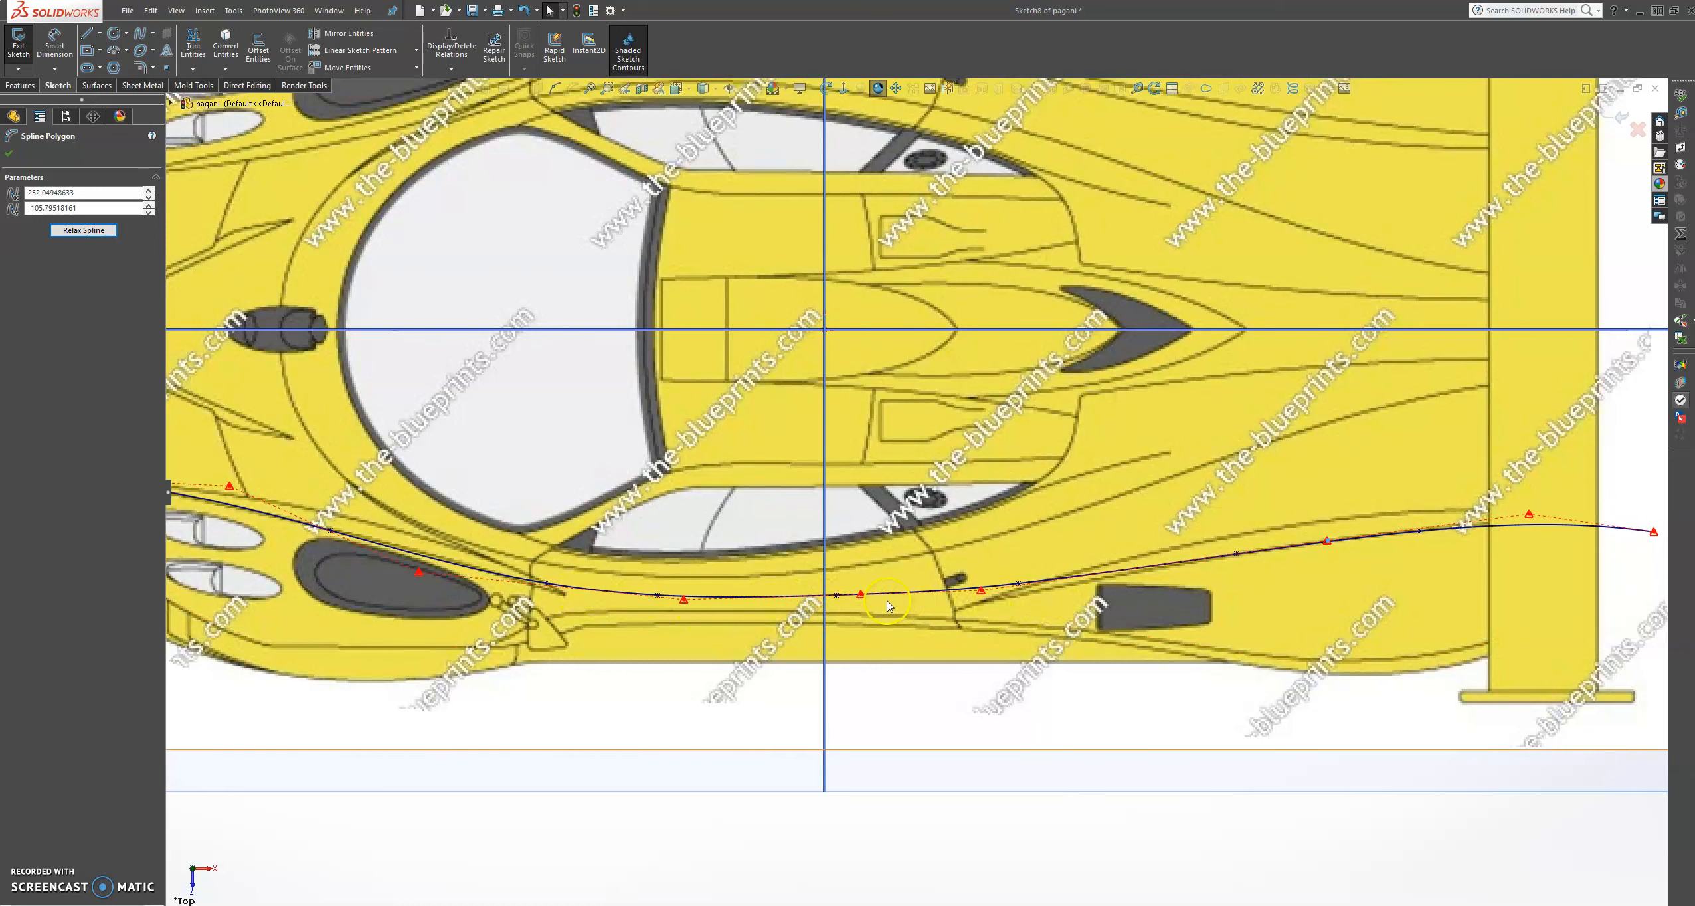
pyautogui.moveTo(861, 595); pyautogui.dragTo(861, 592)
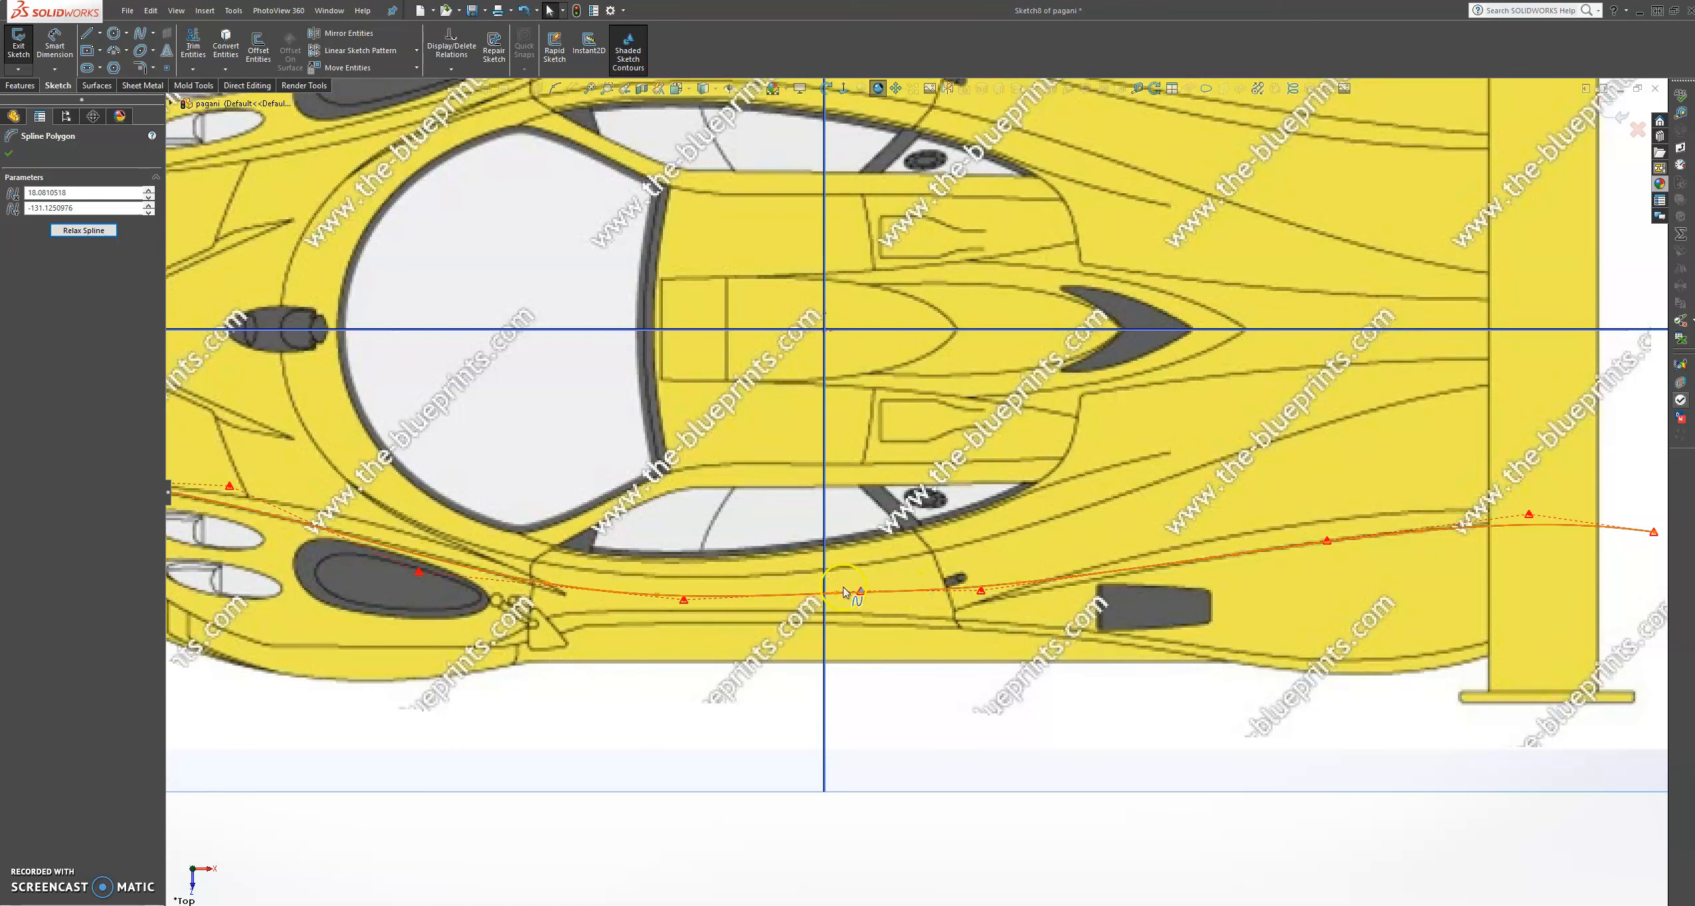
# Accept the spline's control-point edits and exit the Top Plane sketch
pyautogui.scroll(3, 1021, 530)
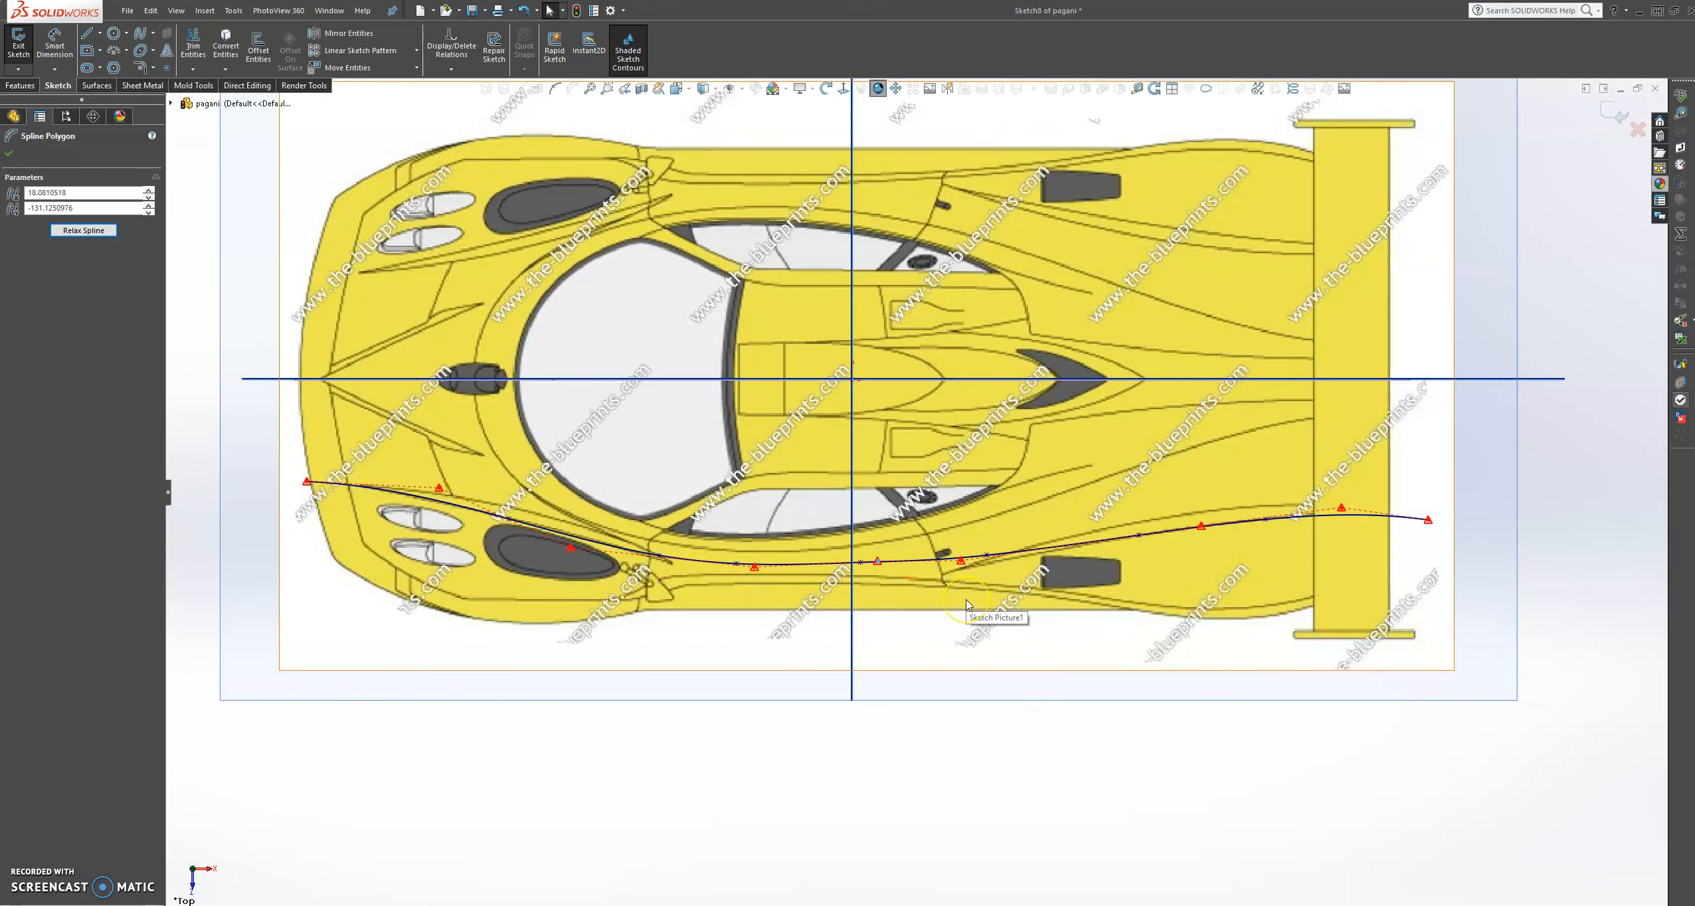
pyautogui.click(1034, 583)
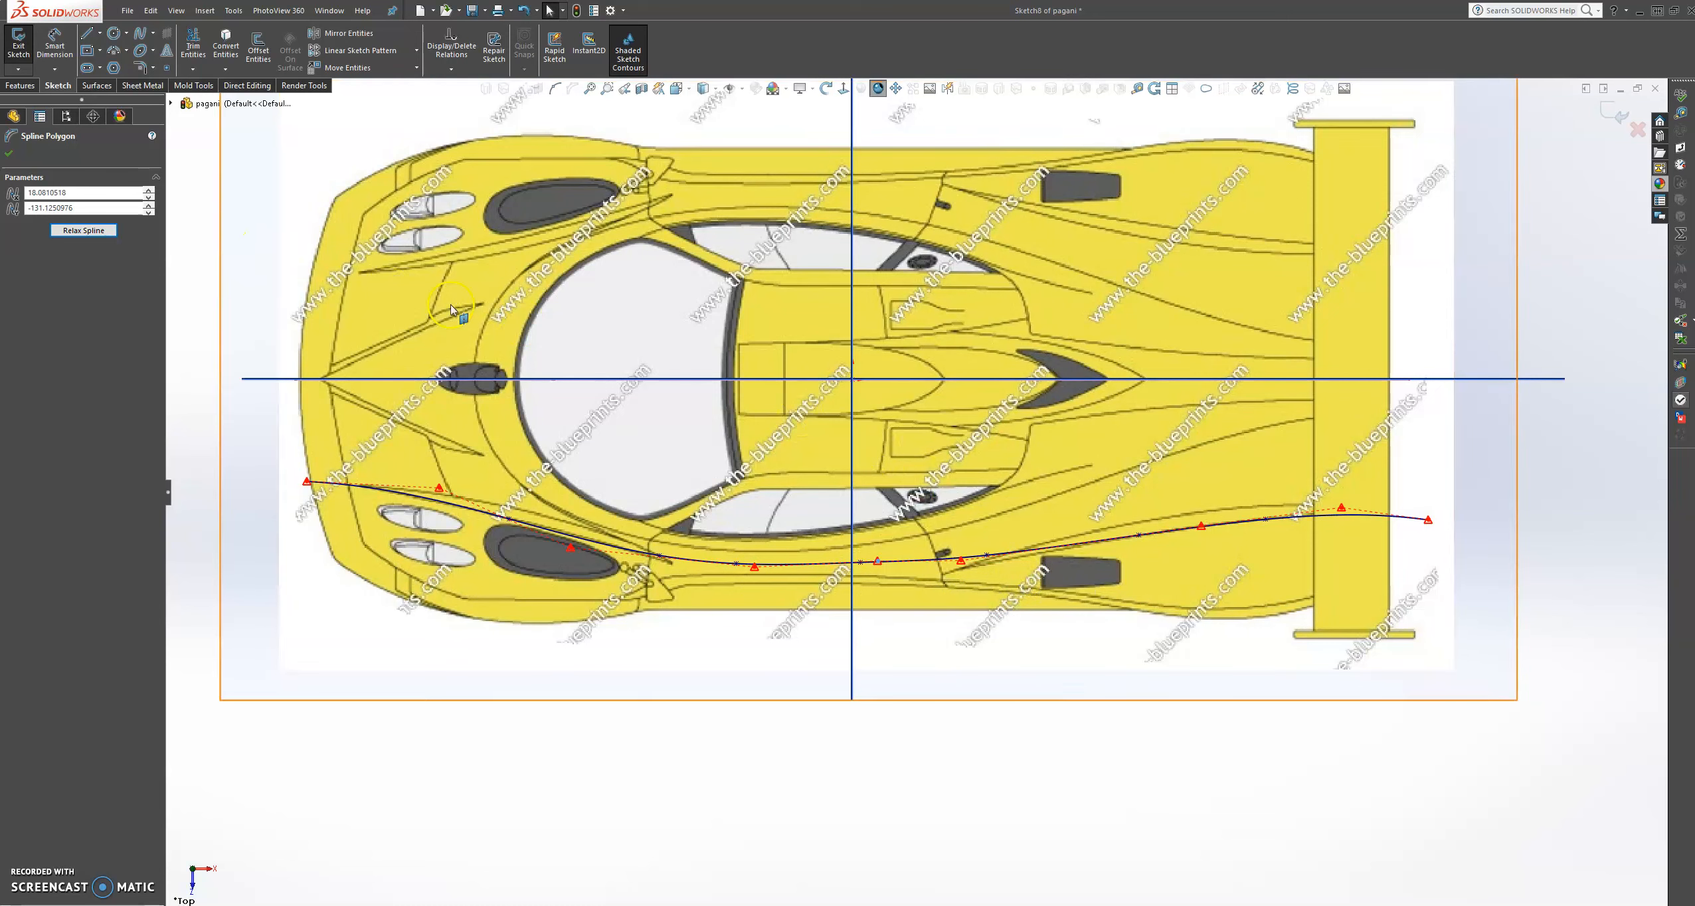
pyautogui.click(13, 147)
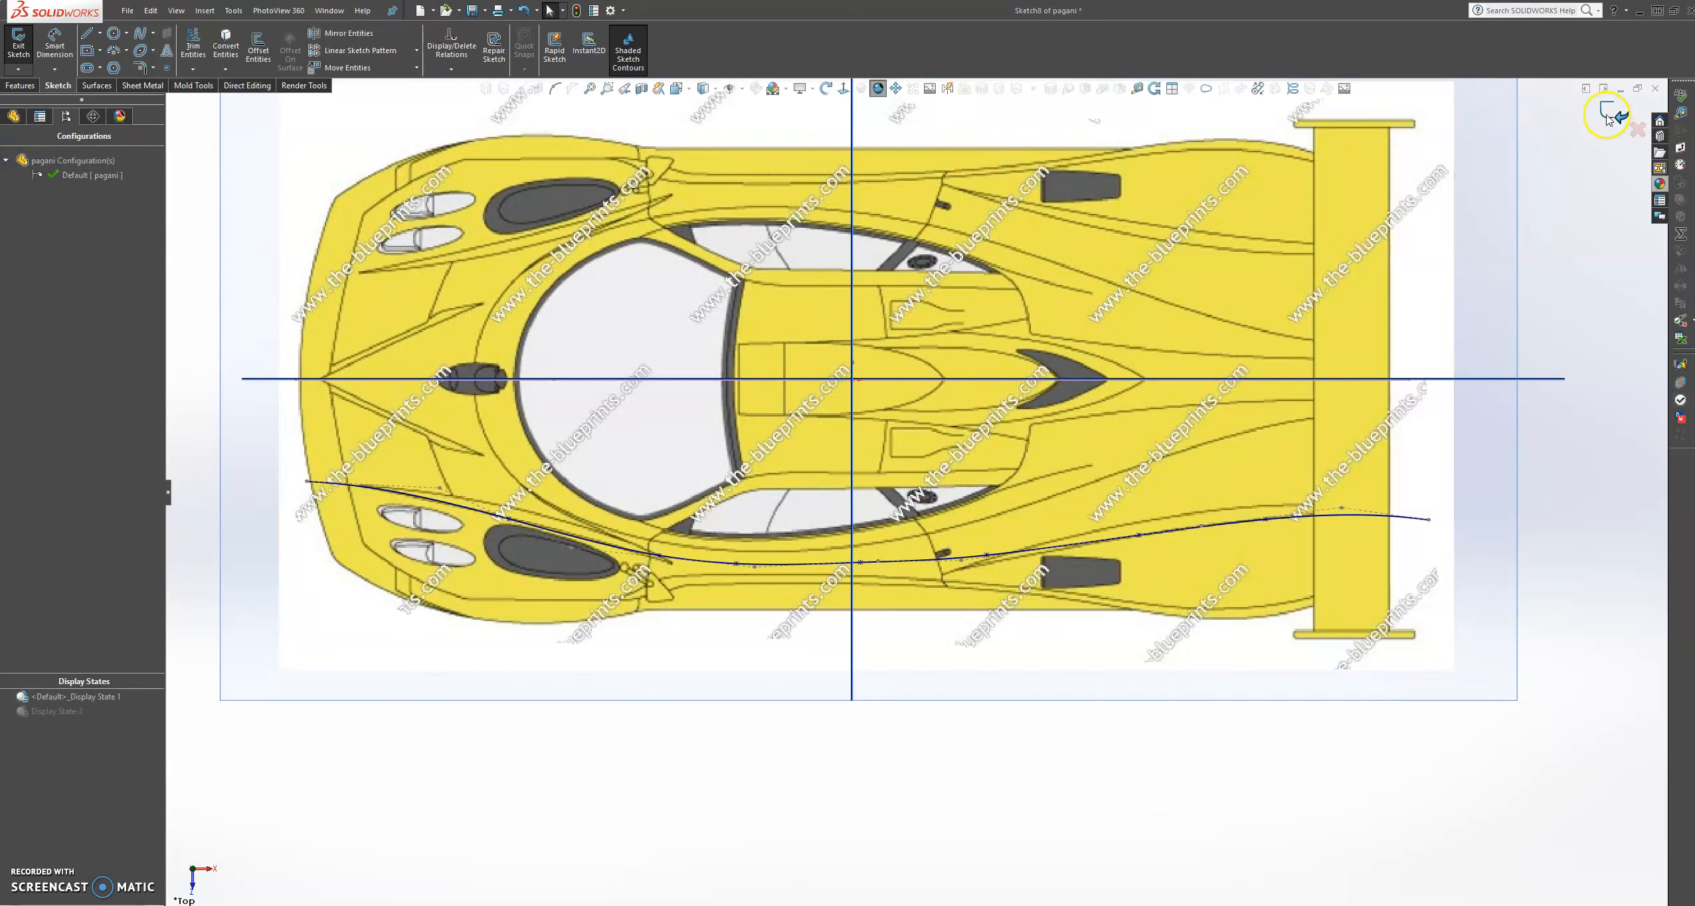
pyautogui.click(1607, 114)
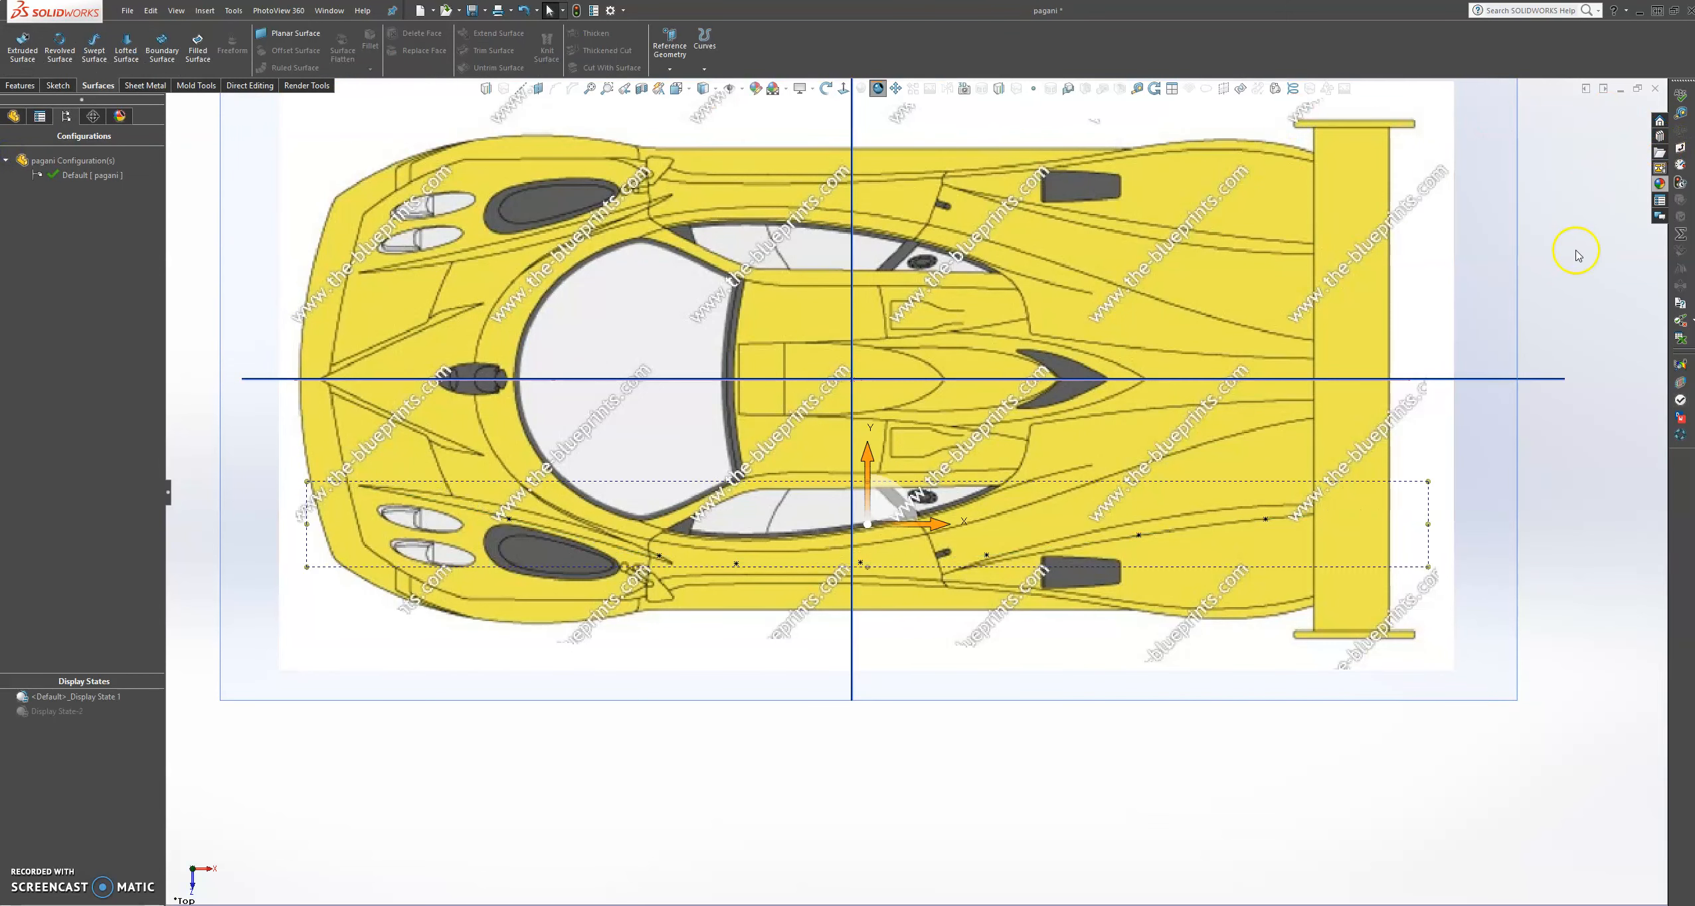
# Start a new sketch on the Front Plane, viewed normal to the plane over the side-view blueprint
pyautogui.moveTo(968, 692); pyautogui.dragTo(362, 255, button='middle')
pyautogui.click(362, 252)
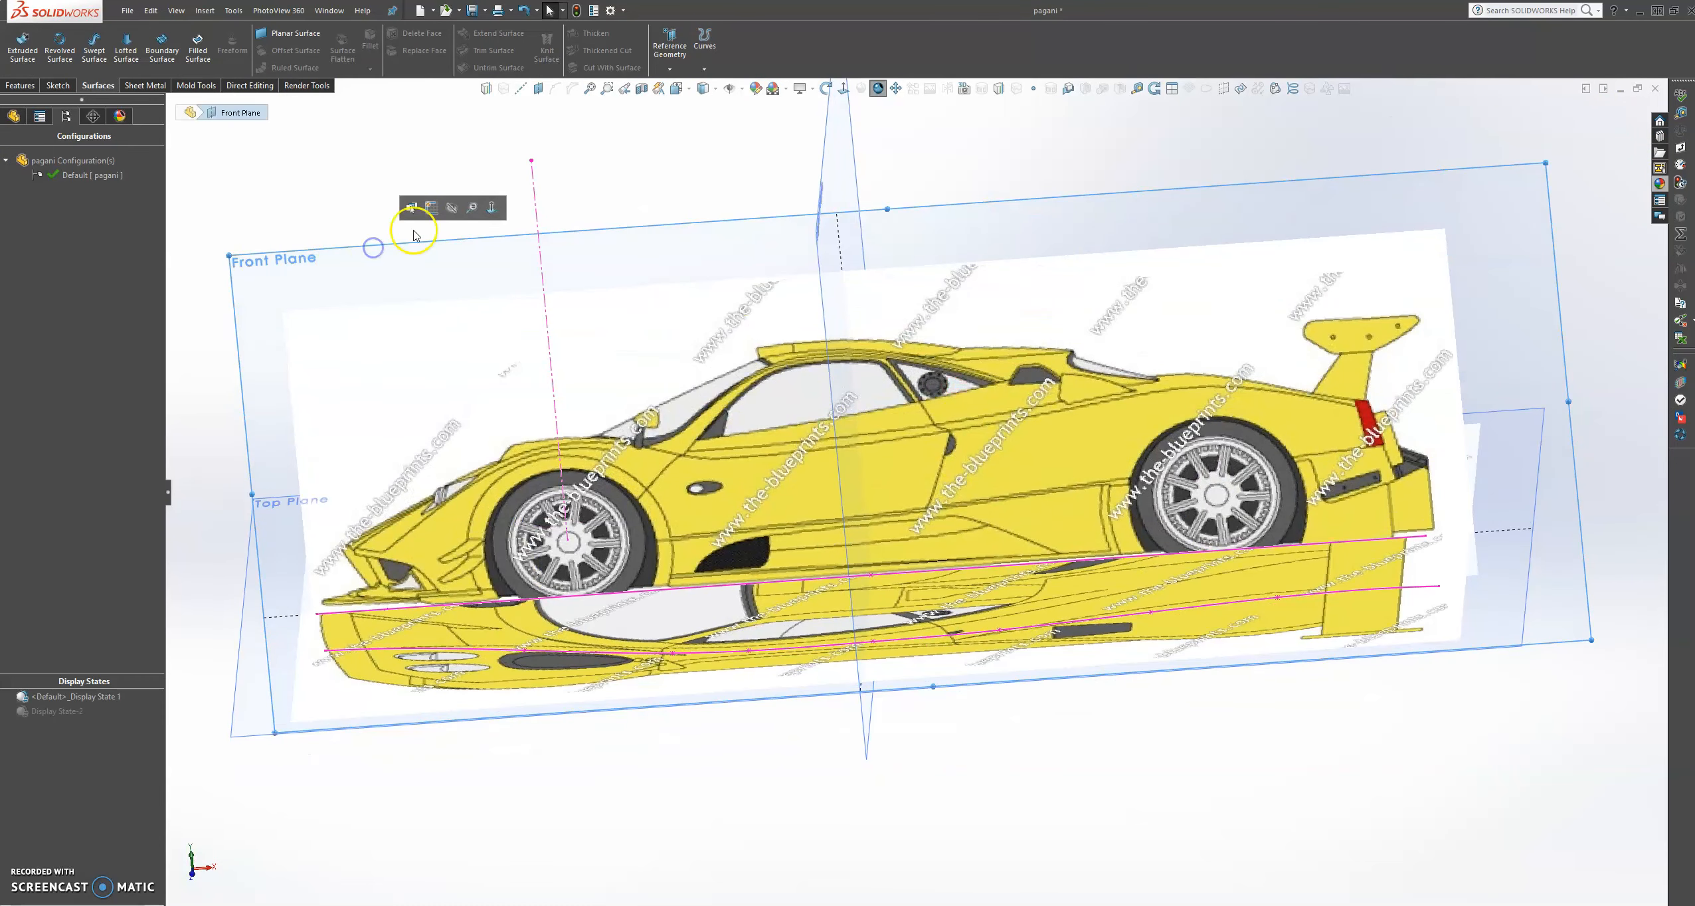
pyautogui.click(433, 211)
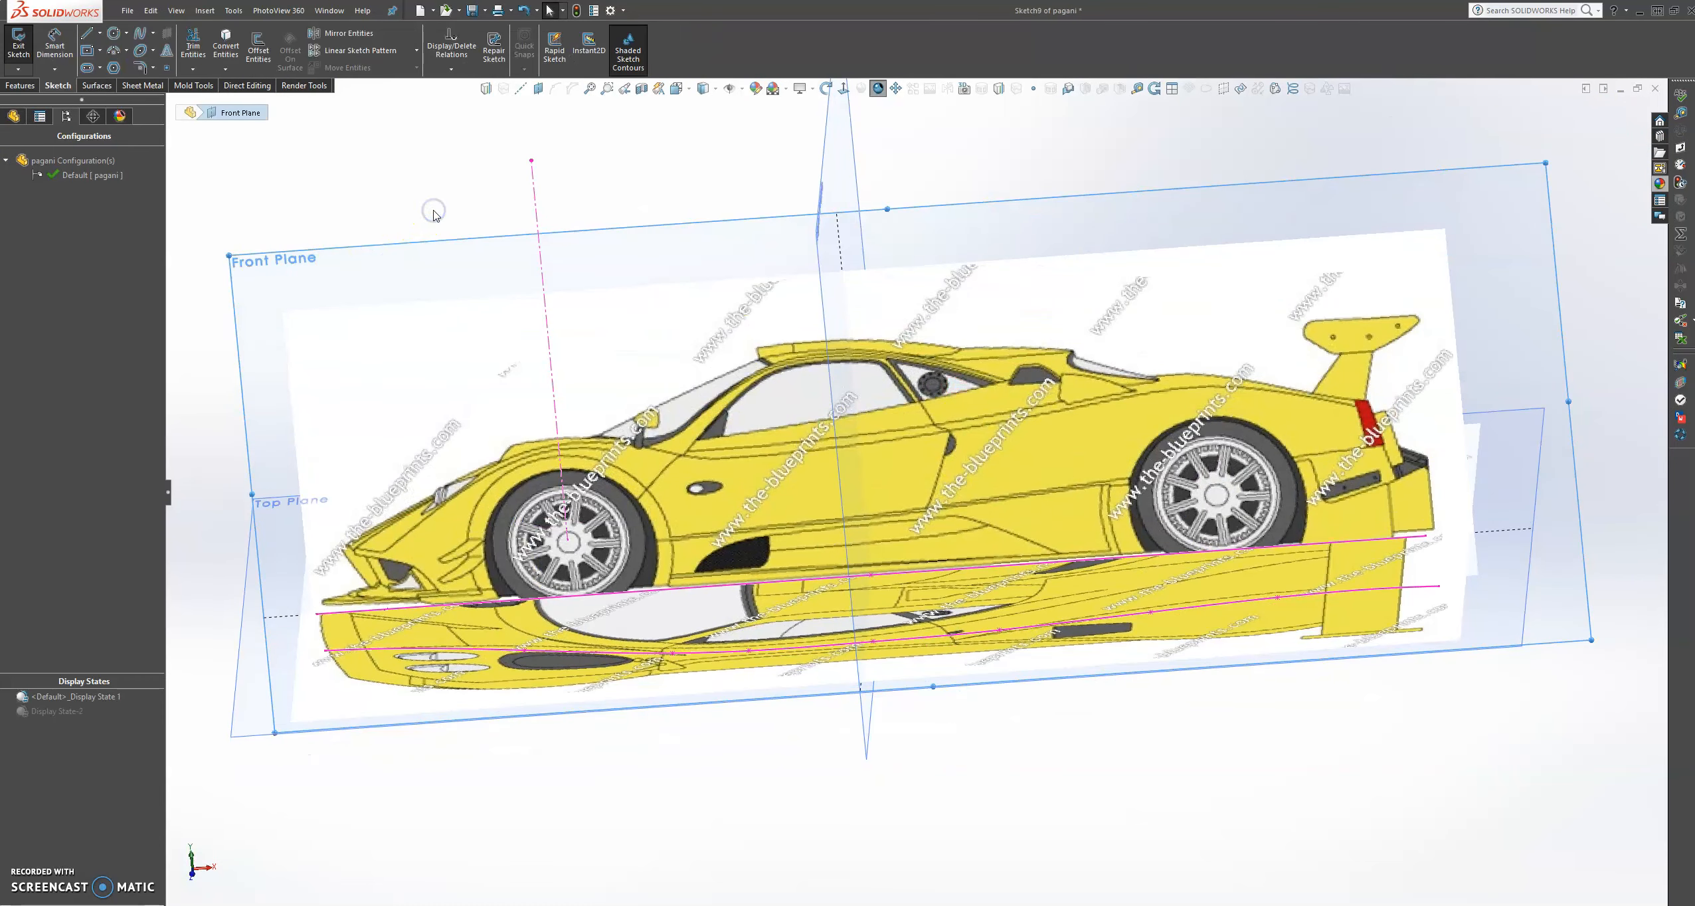
pyautogui.click(843, 90)
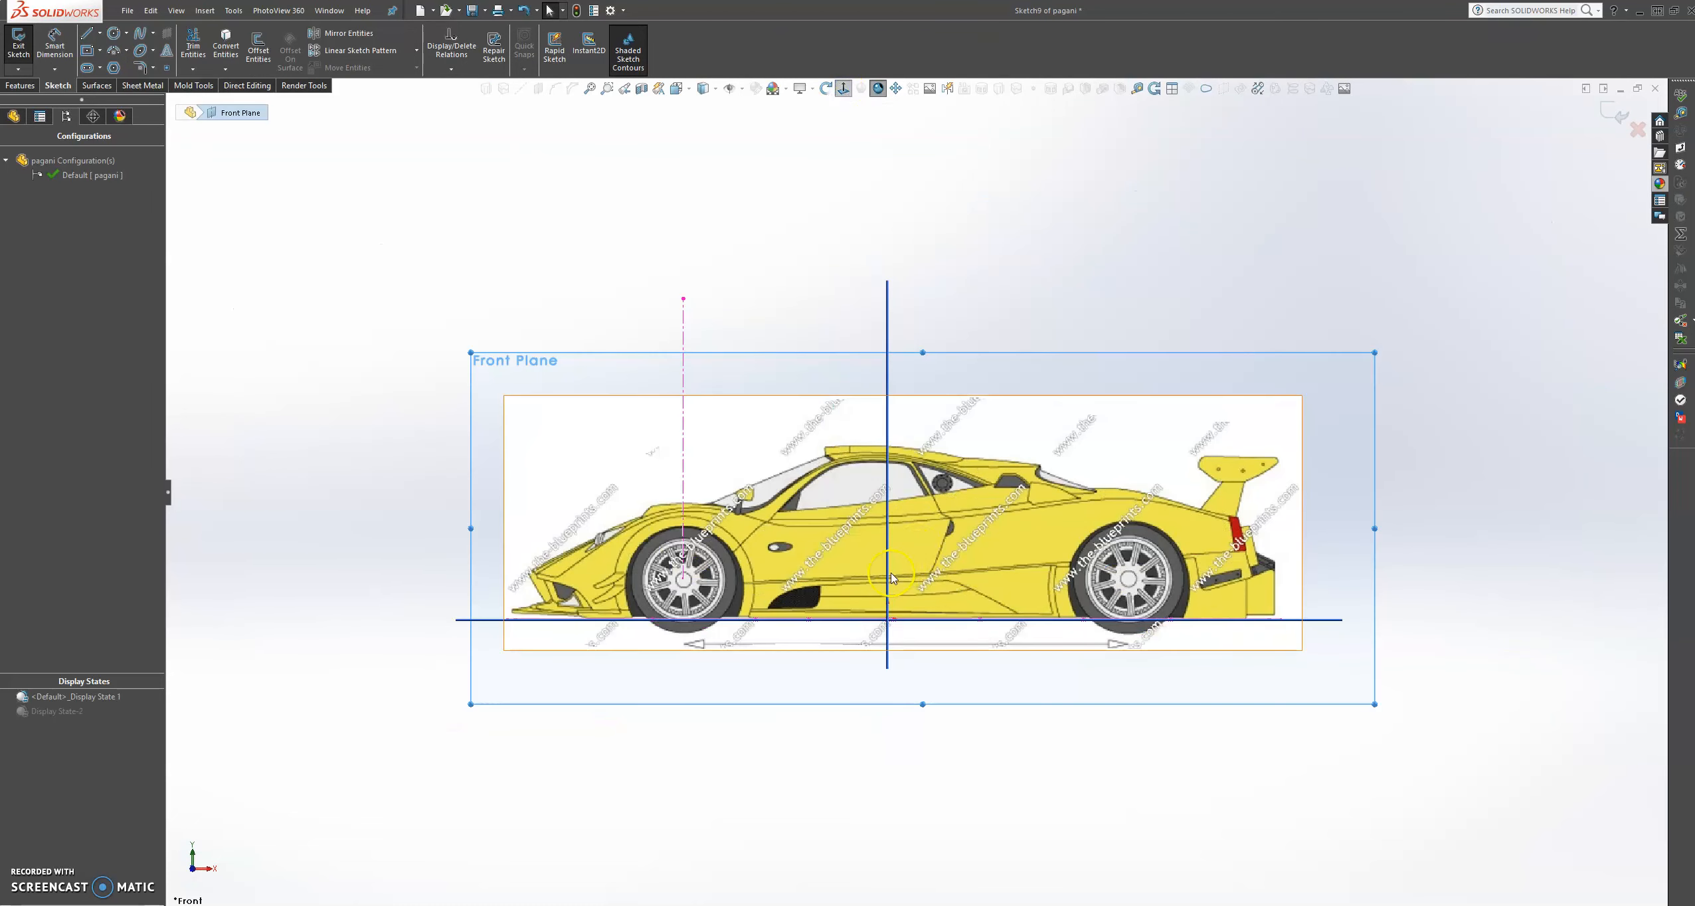
pyautogui.scroll(-3, 888, 576)
pyautogui.scroll(-2, 789, 533)
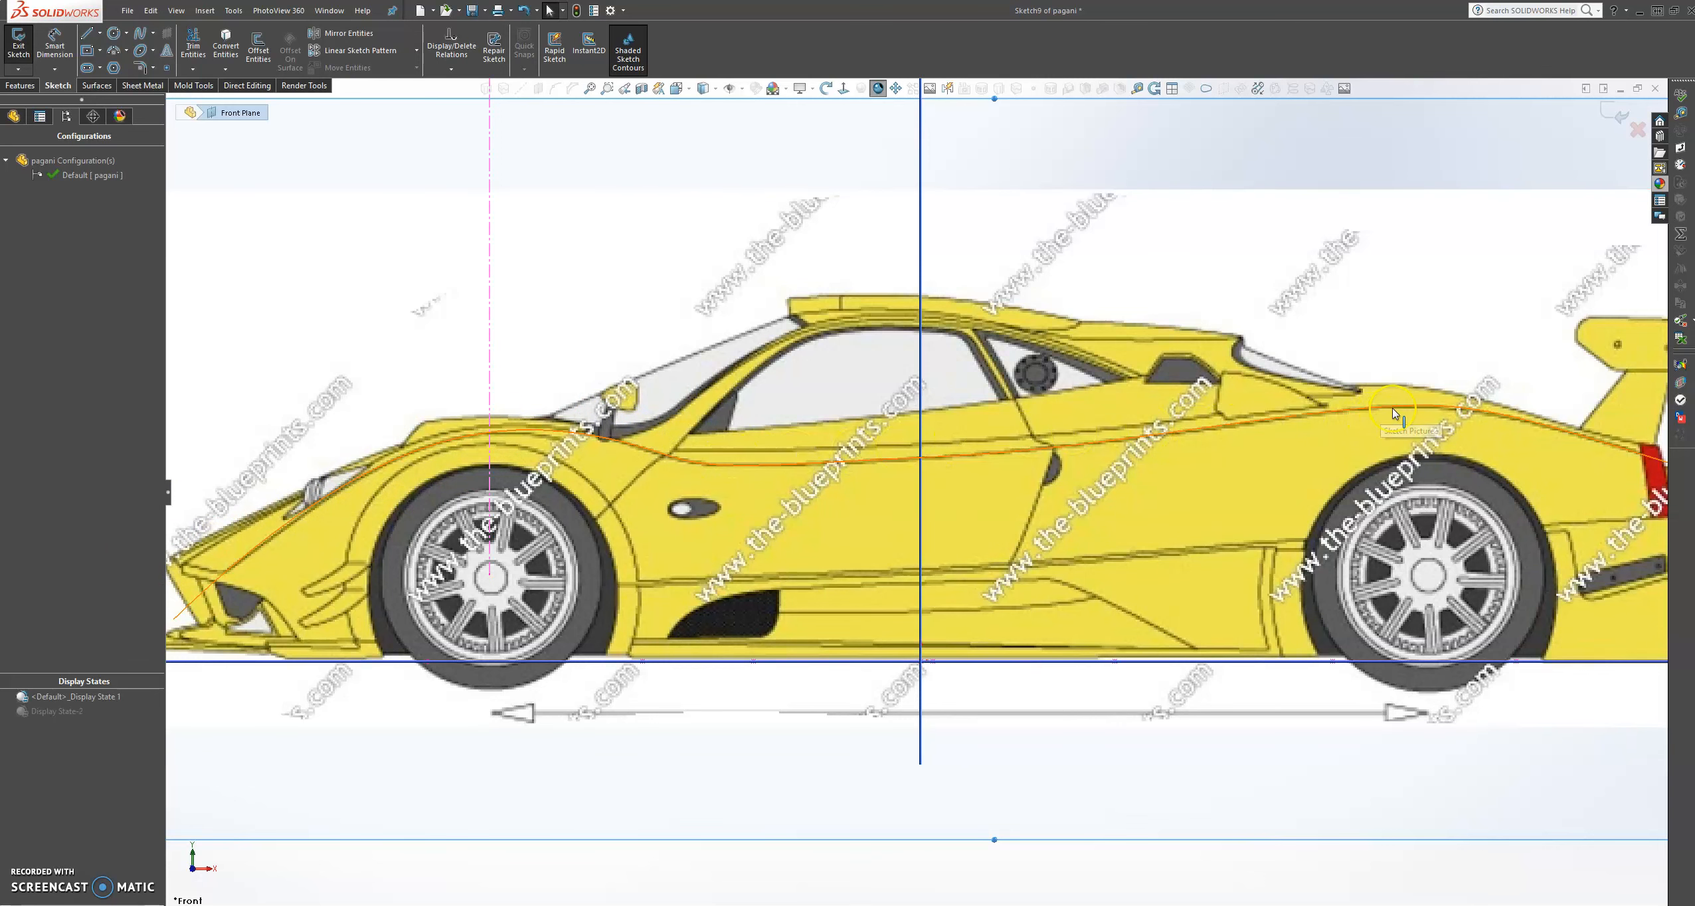
pyautogui.scroll(1, 1393, 408)
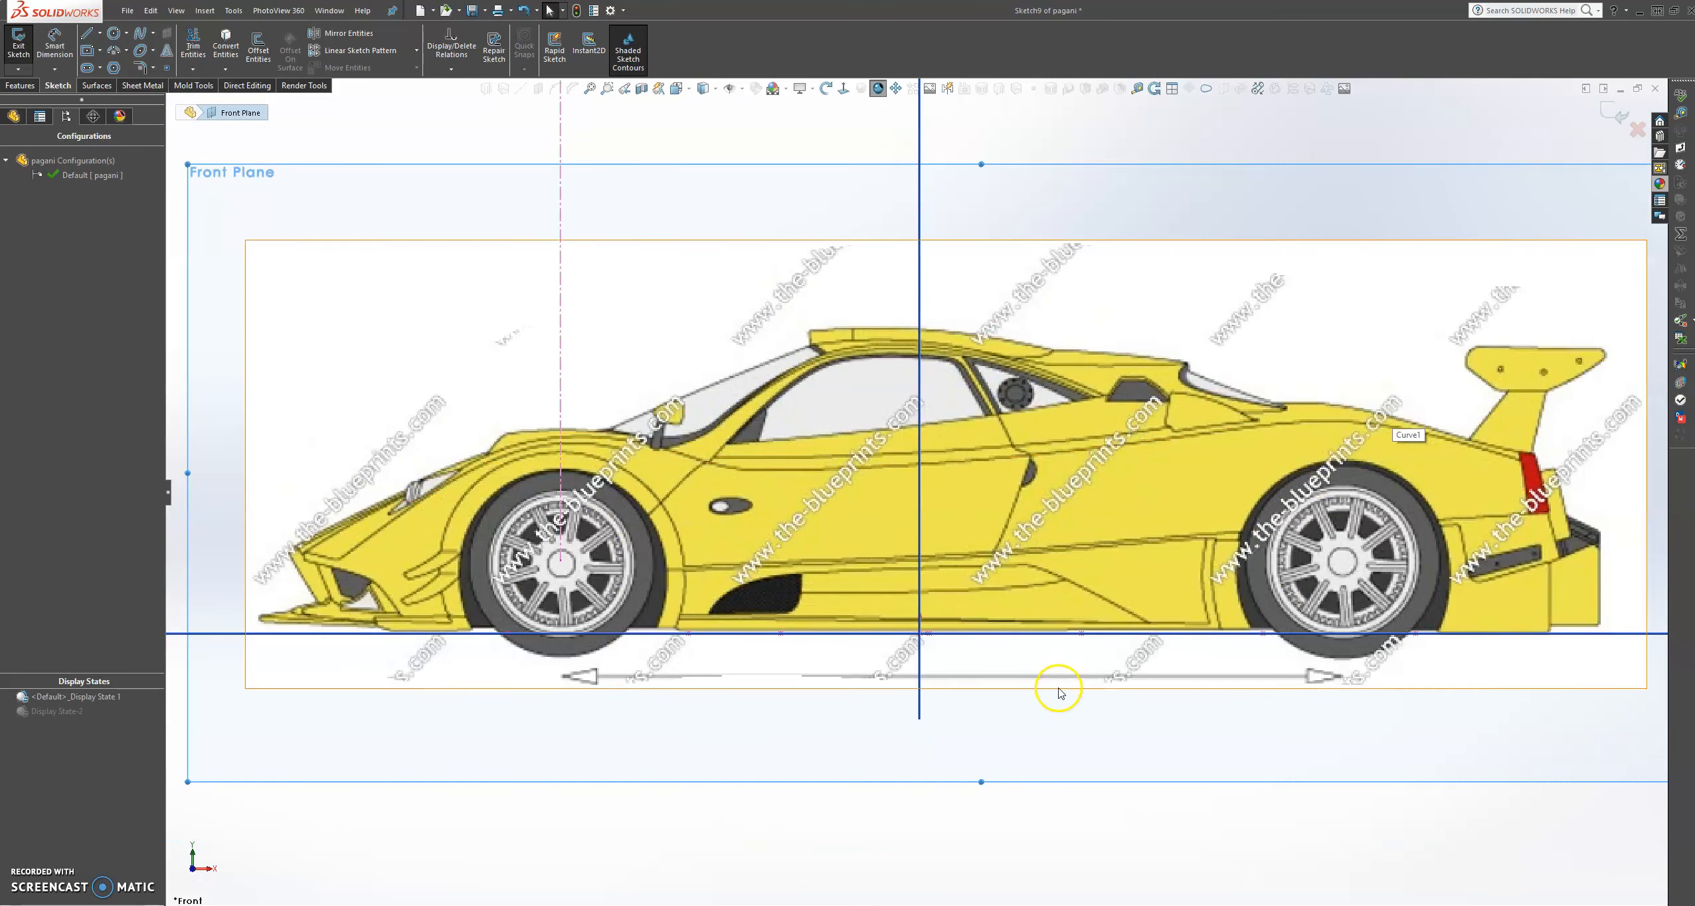
# Switch to Photos to examine how the car's side body line runs in the reference picture, and return to the SOLIDWORKS sketch
pyautogui.moveTo(666, 902)
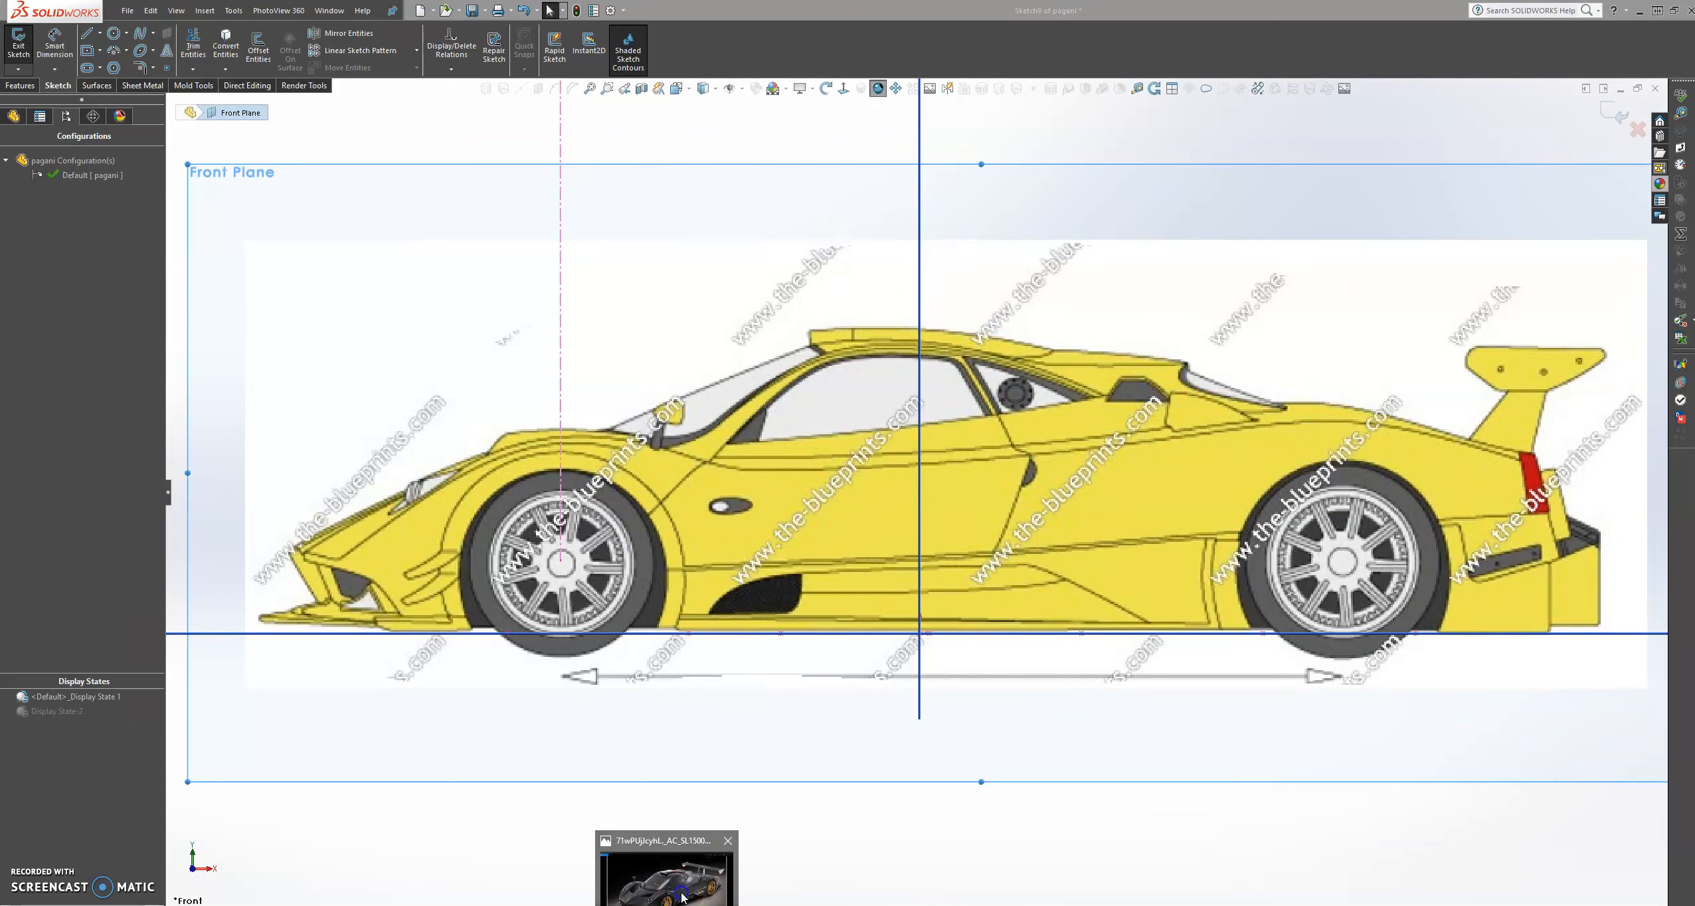
pyautogui.click(666, 867)
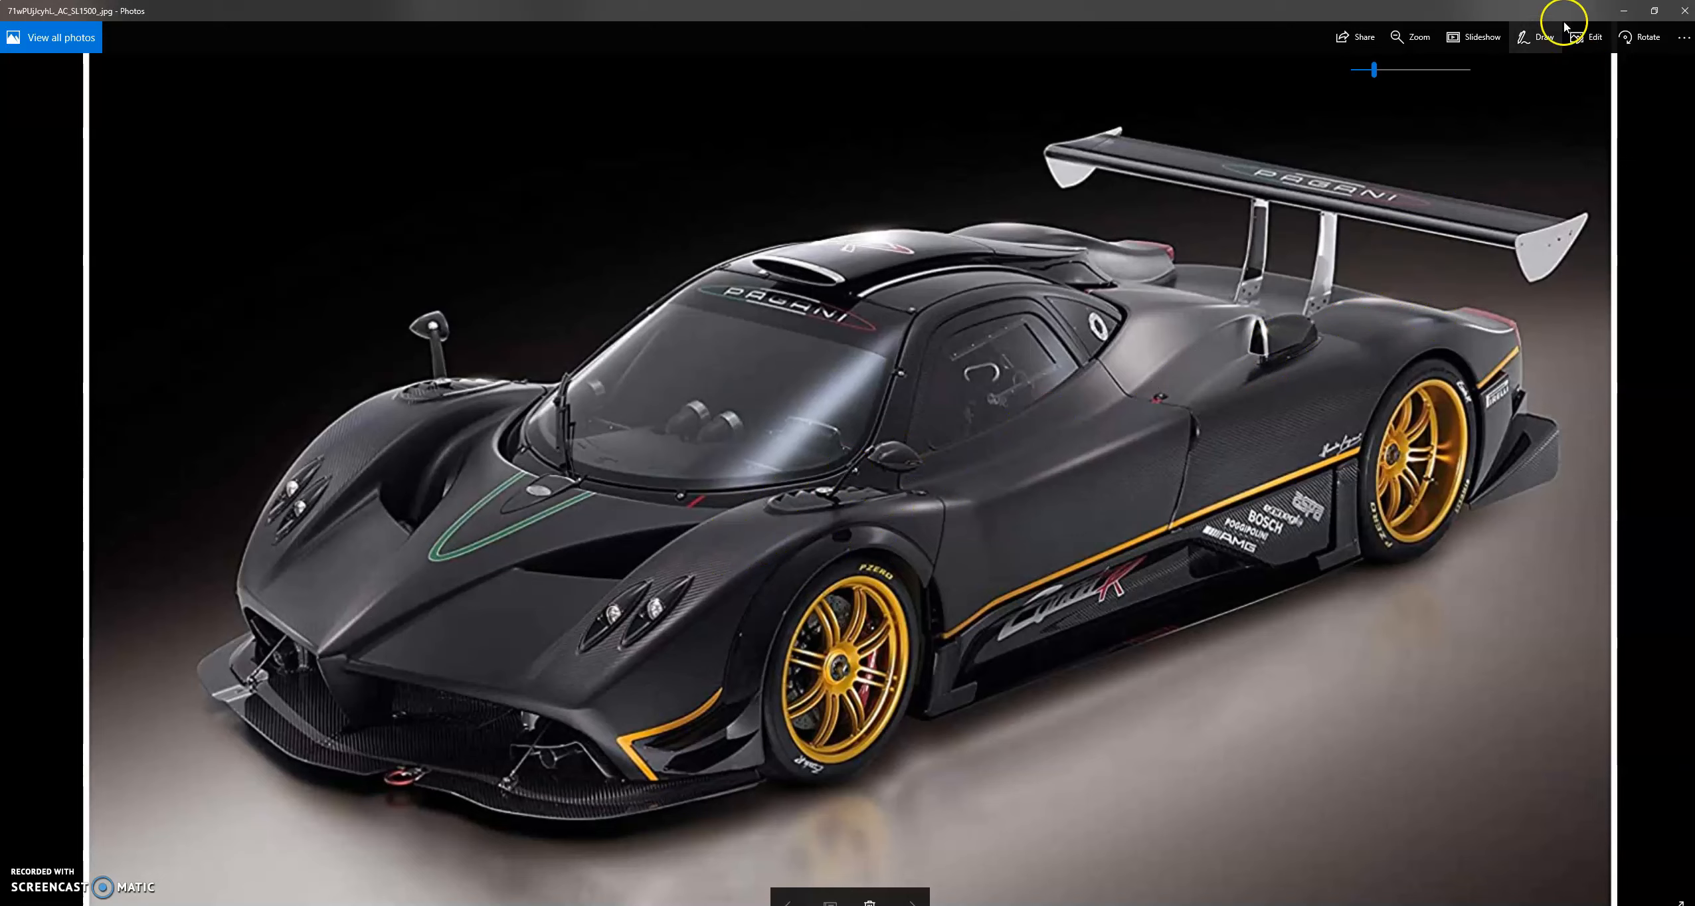
pyautogui.click(1623, 10)
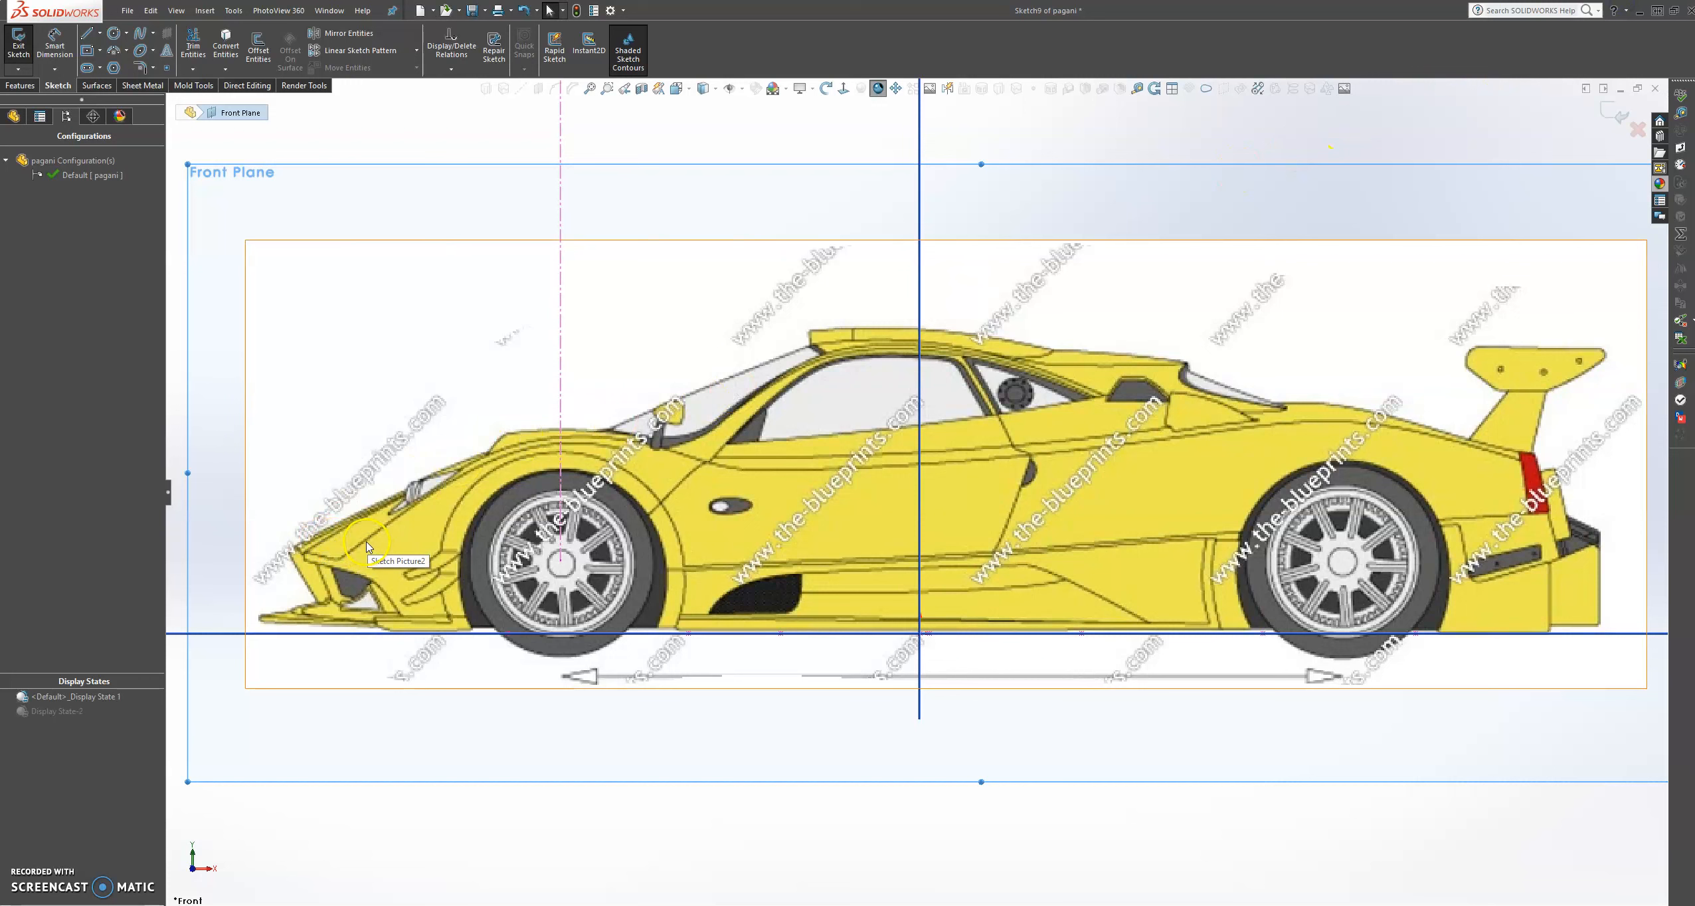
# Try to trace the side-view body line with a multi-point spline from the nose over the front wheel and along the door to the rear fender
pyautogui.click(140, 33)
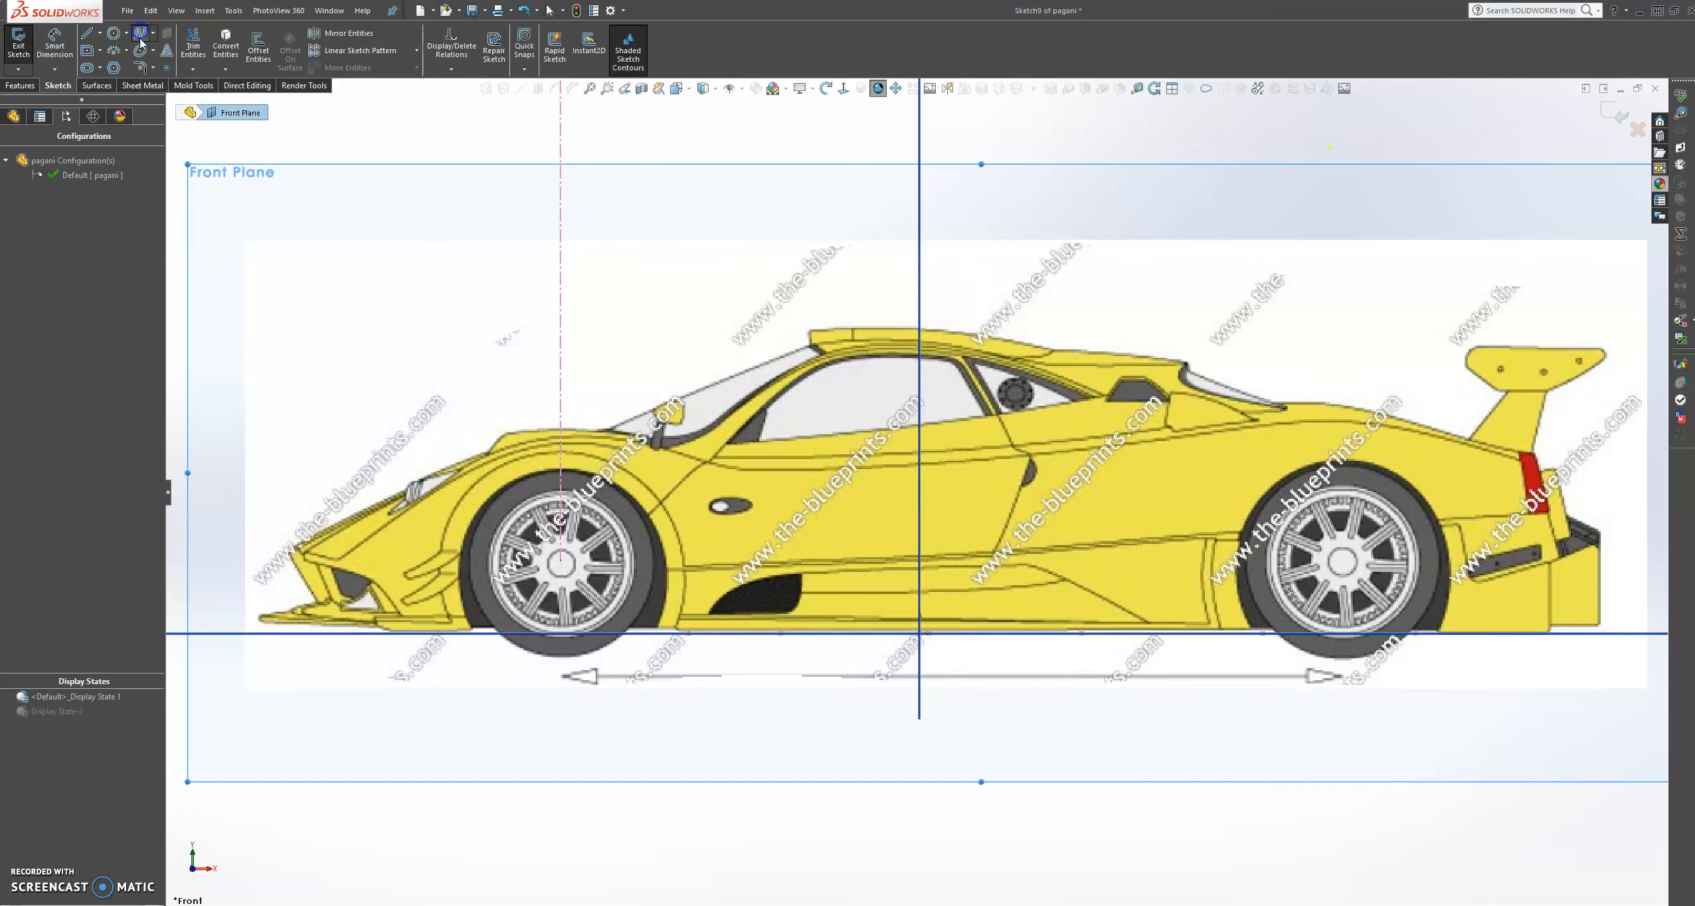
pyautogui.click(273, 578)
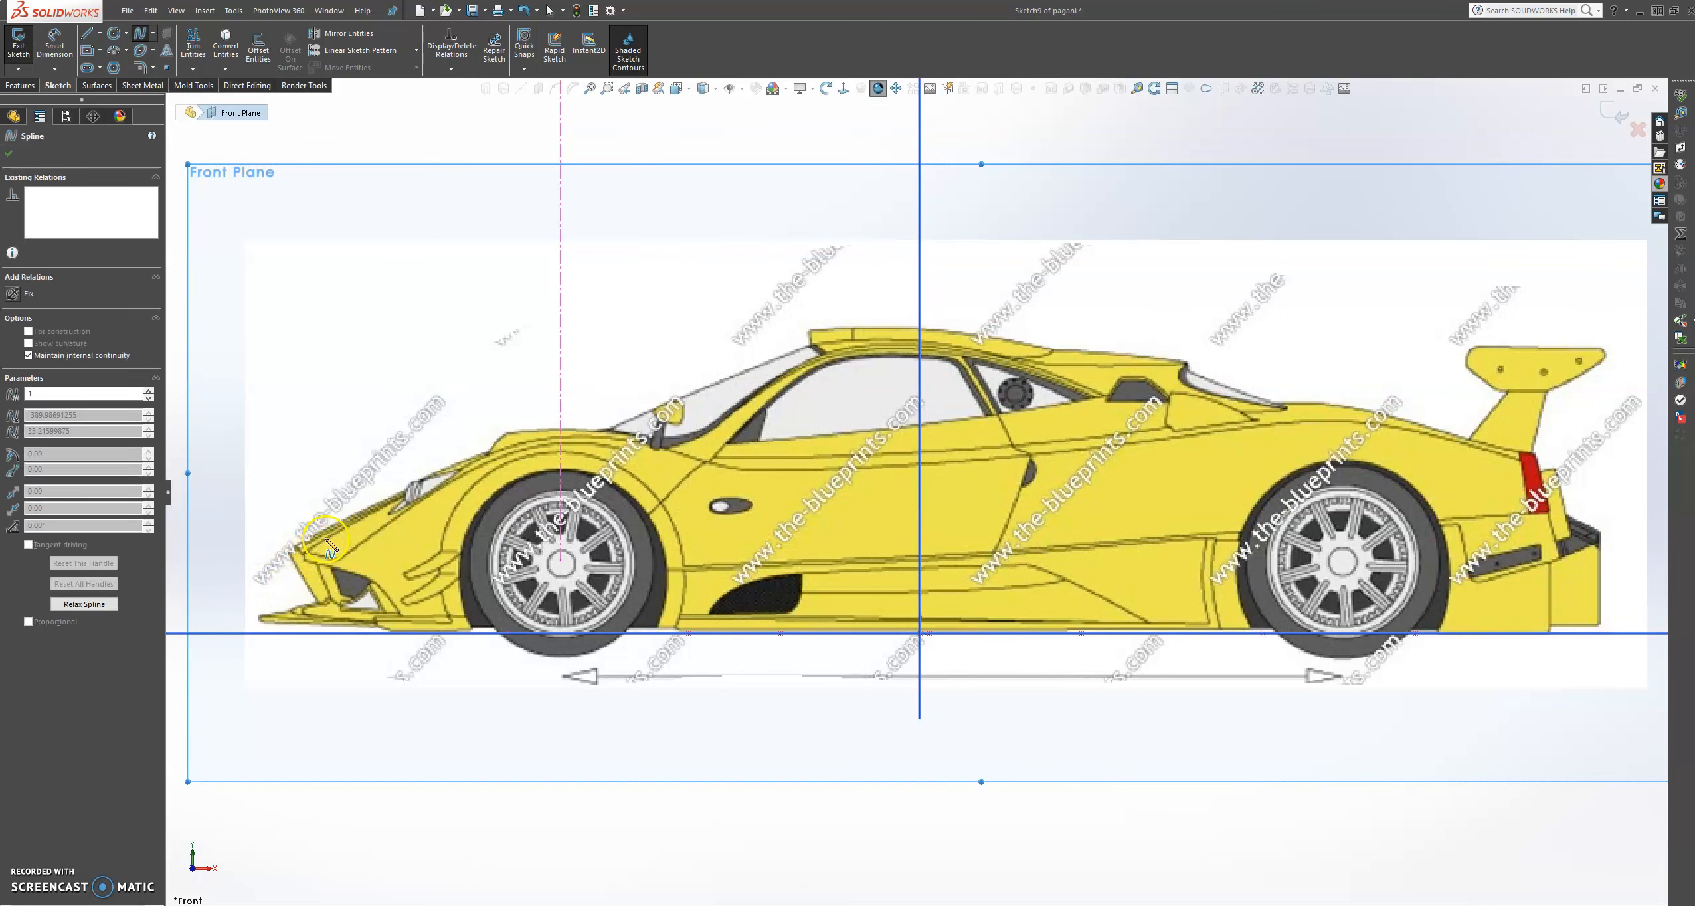
pyautogui.click(330, 538)
pyautogui.click(399, 505)
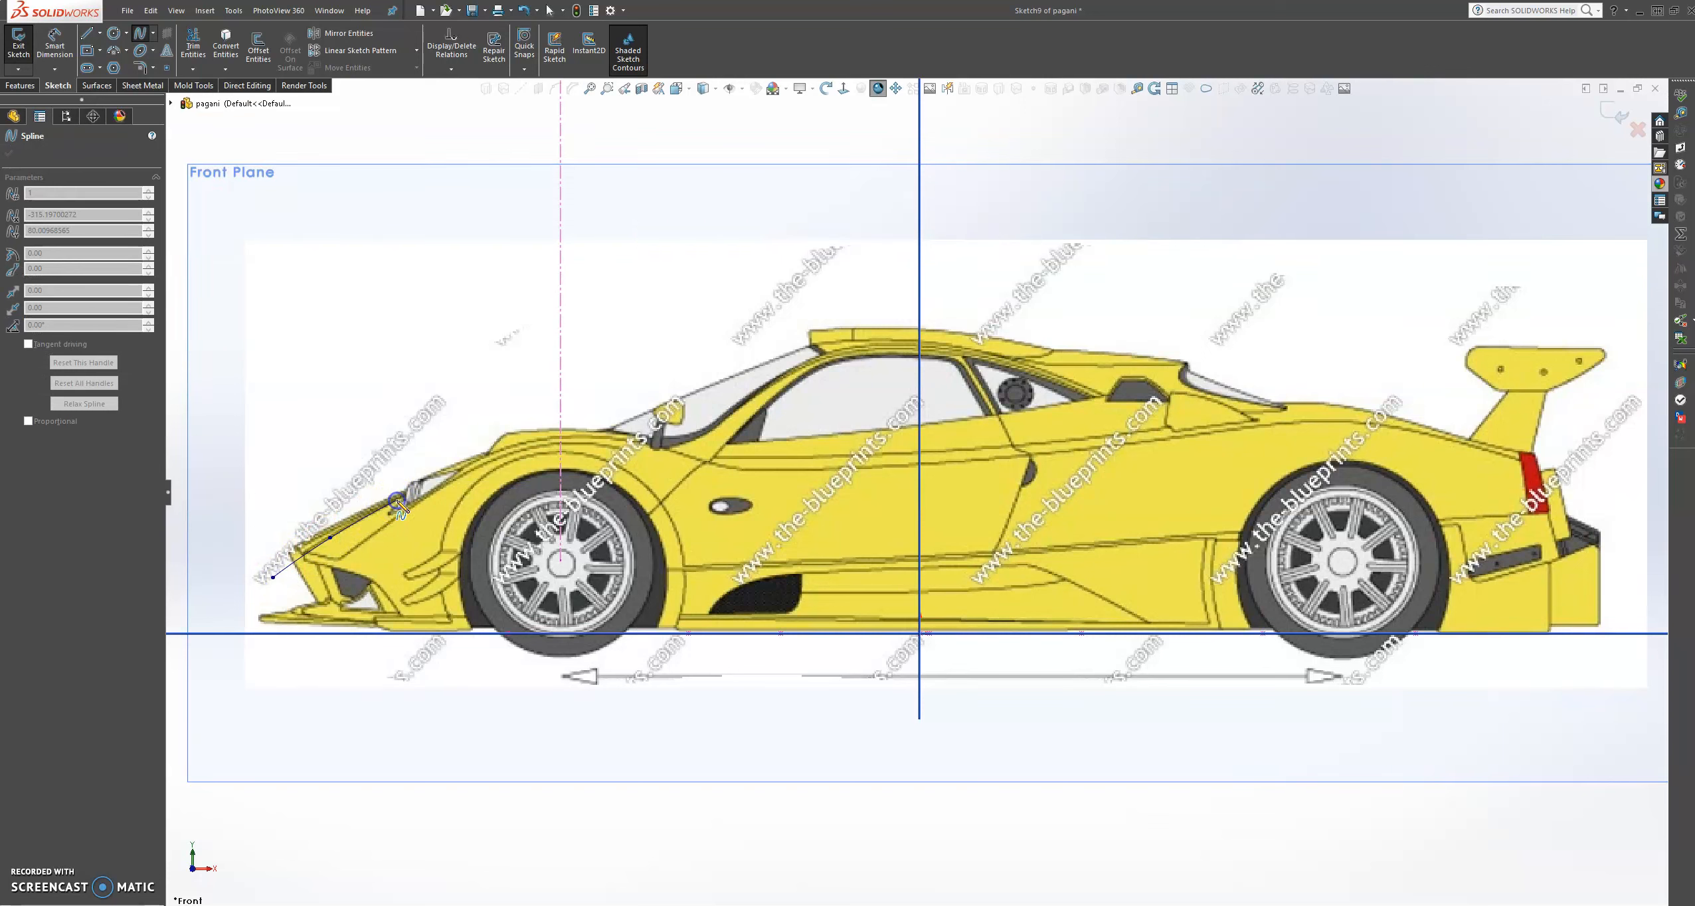
pyautogui.click(479, 465)
pyautogui.click(478, 460)
pyautogui.scroll(-3, 483, 465)
pyautogui.click(521, 467)
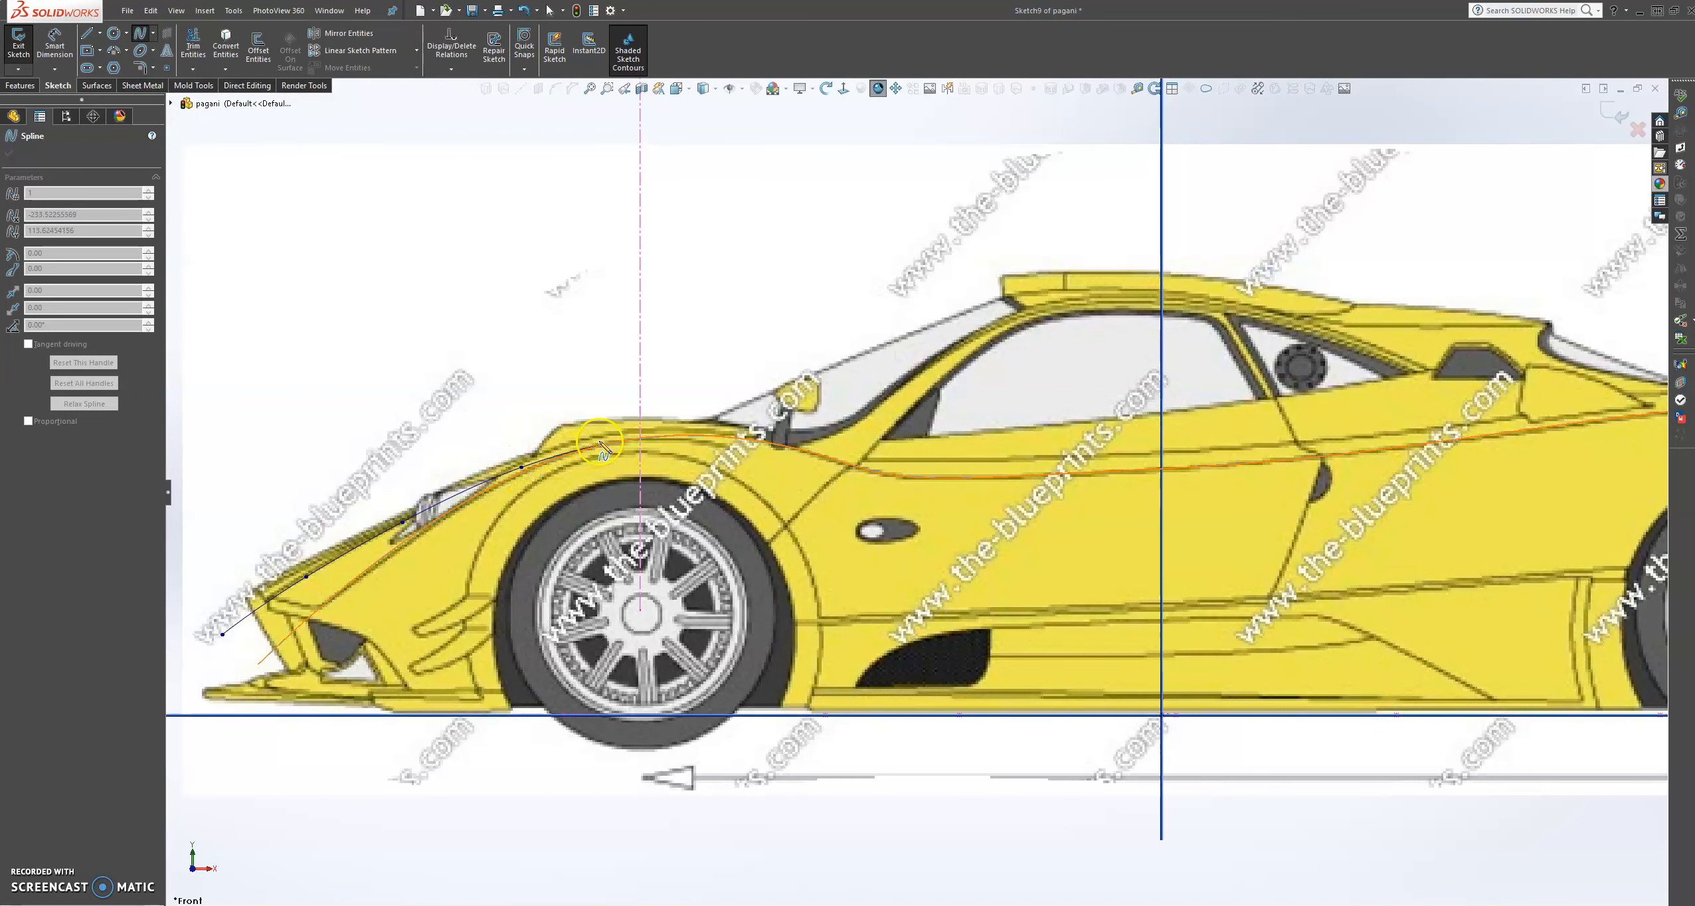
pyautogui.scroll(-2, 602, 445)
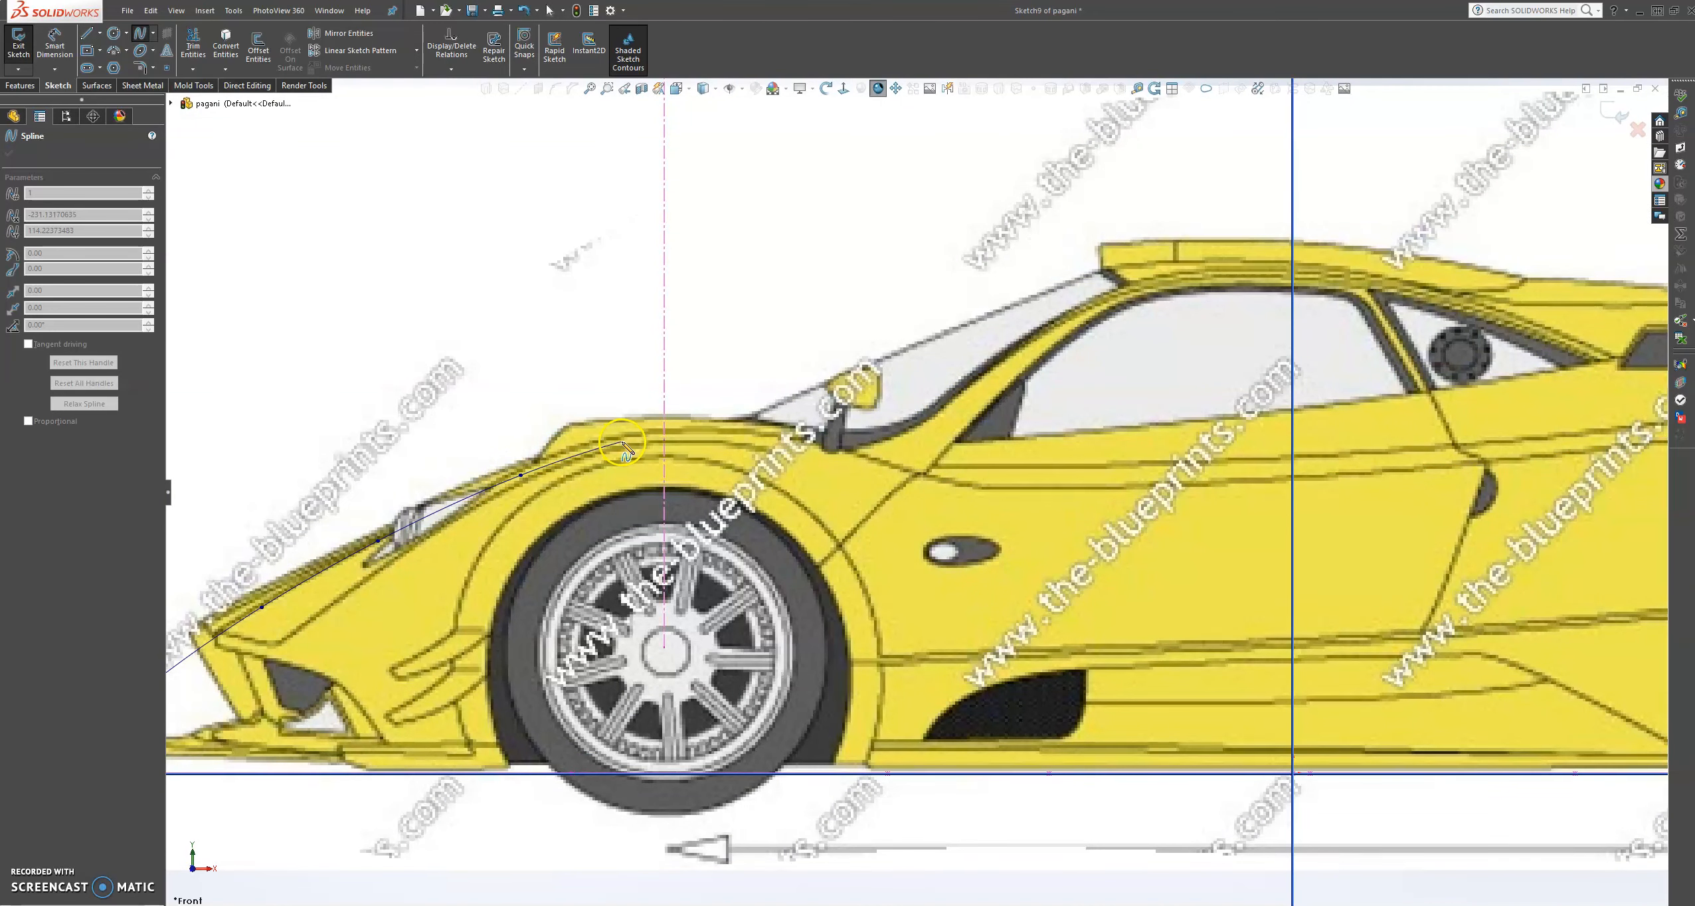
pyautogui.click(623, 441)
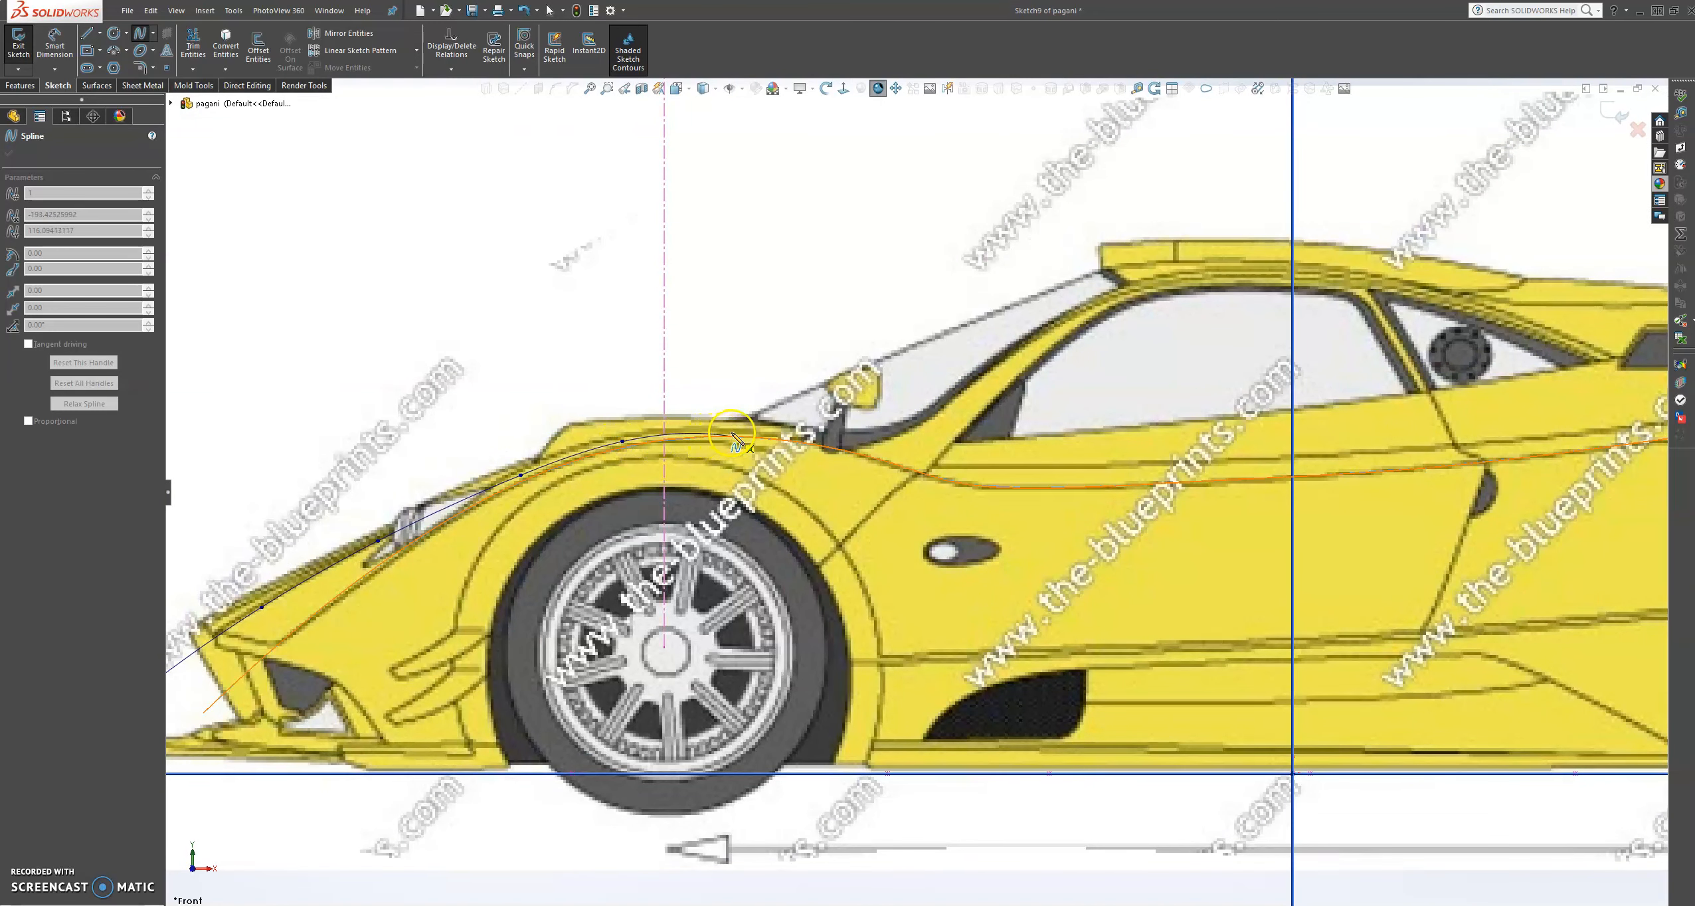
pyautogui.click(737, 430)
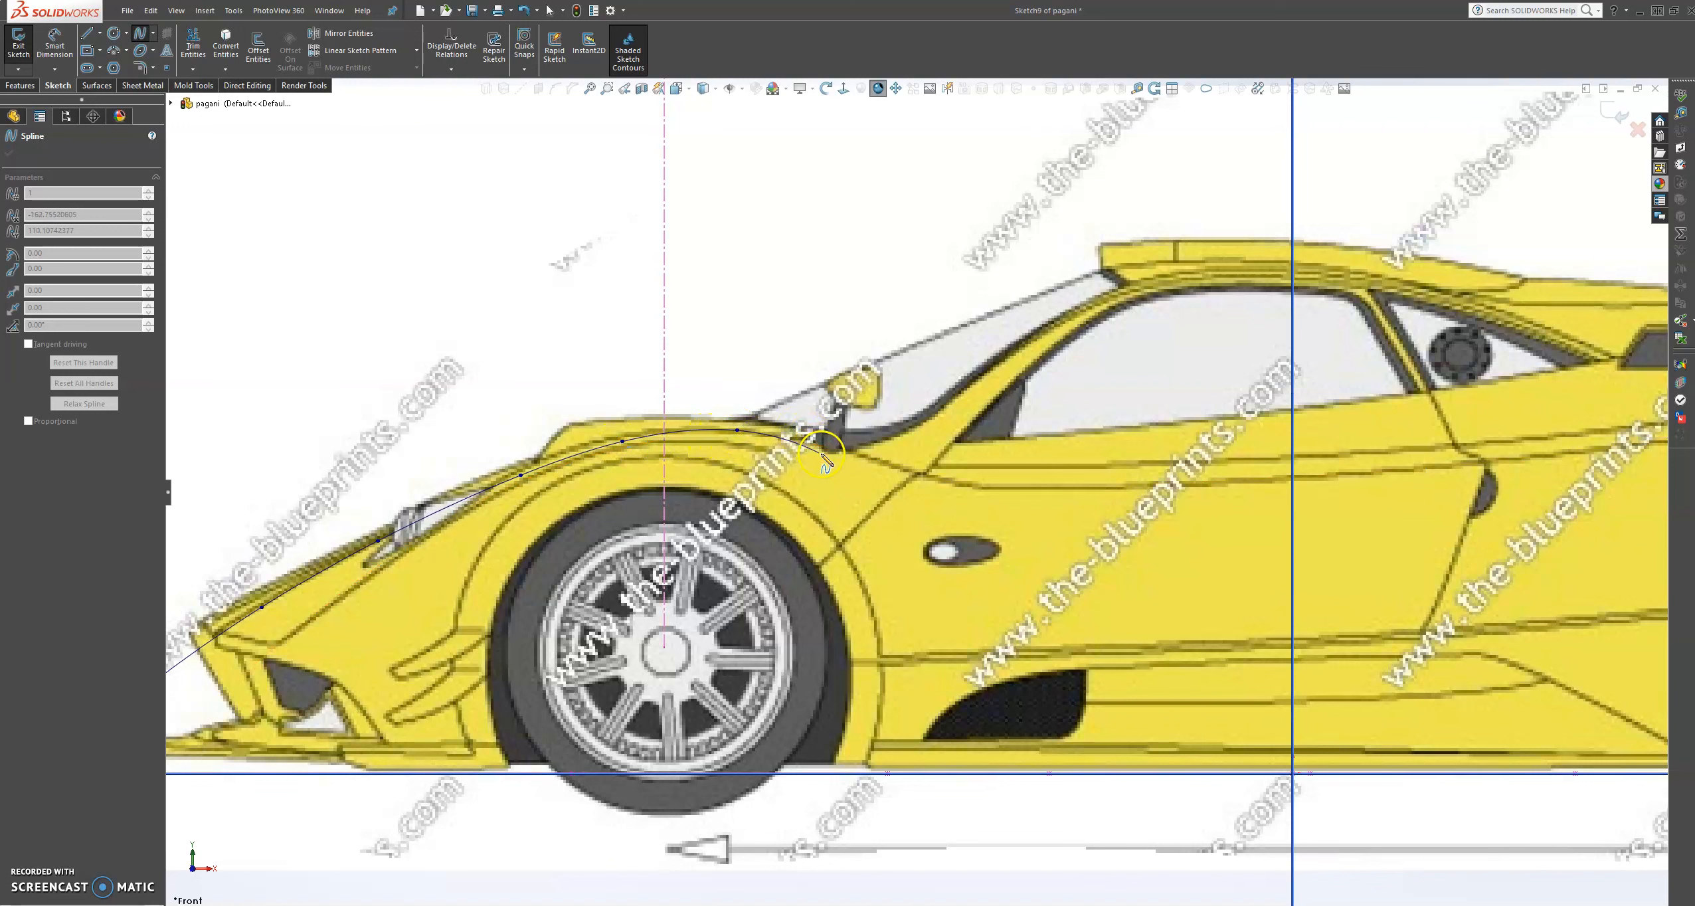
pyautogui.click(857, 447)
pyautogui.click(967, 479)
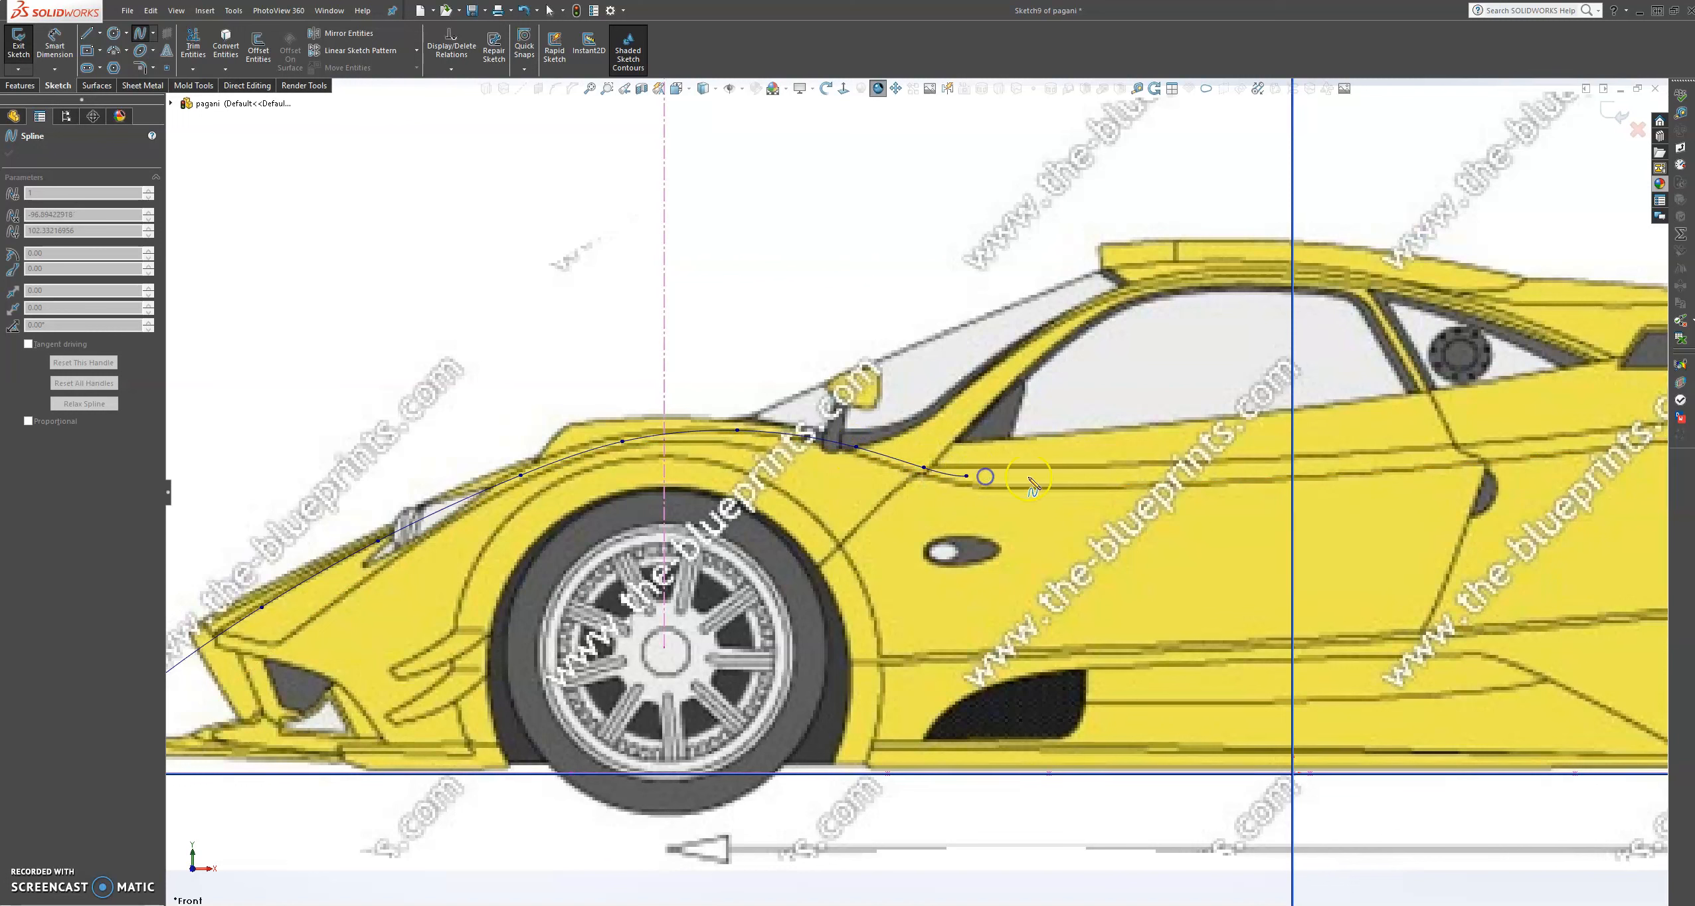
pyautogui.click(1080, 481)
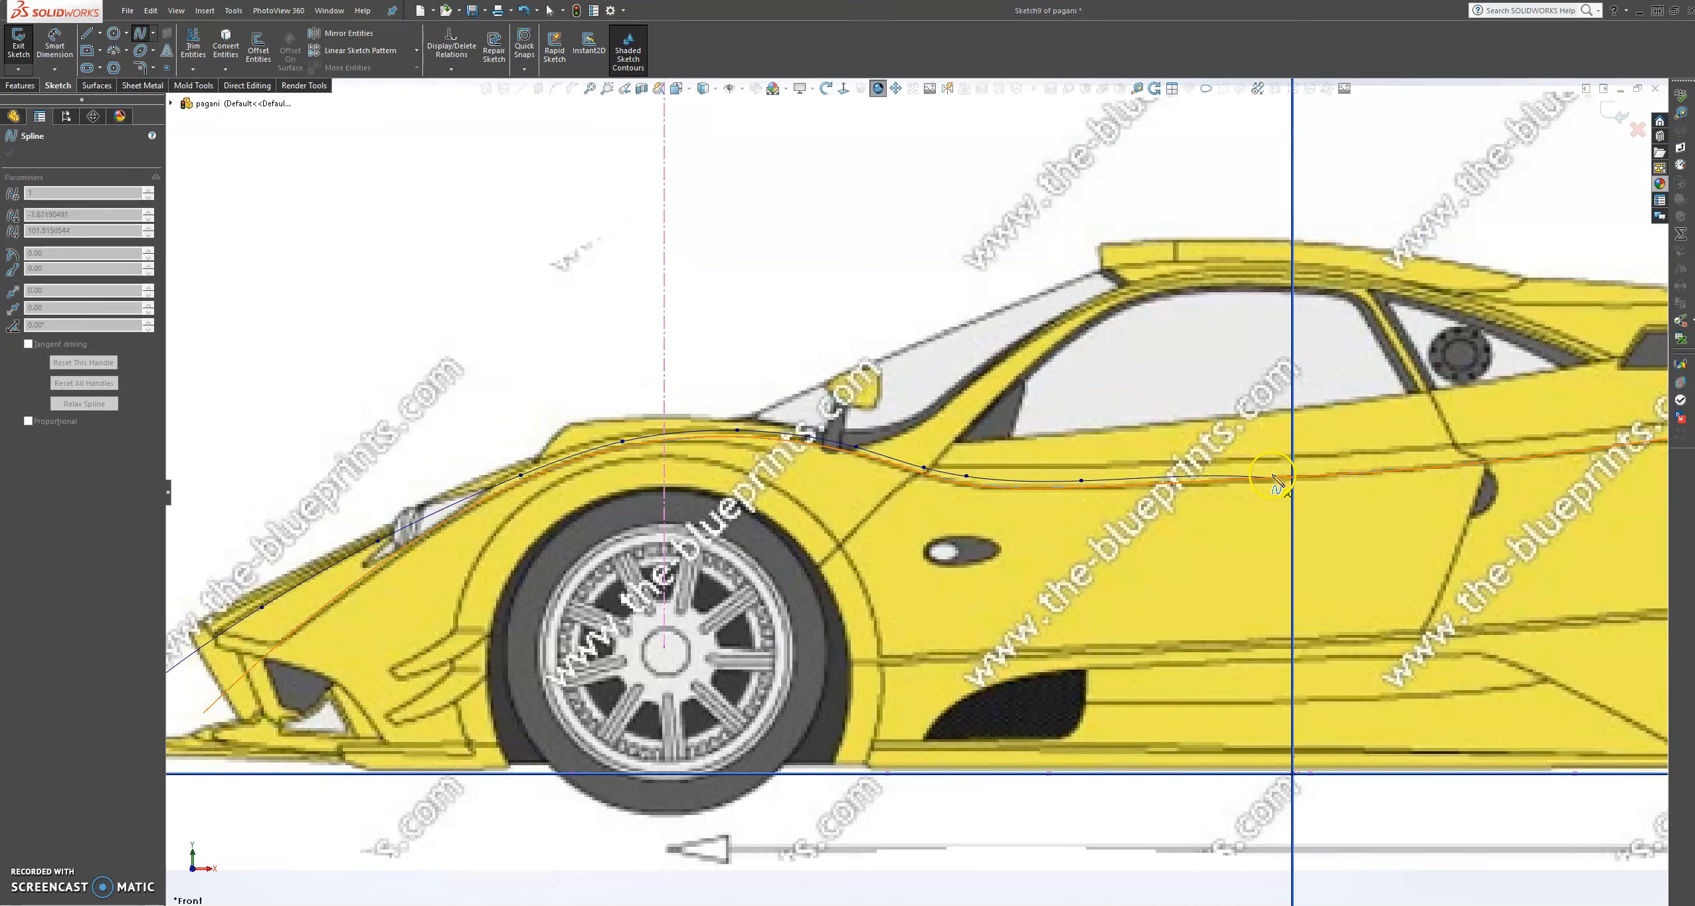
pyautogui.scroll(4, 1275, 478)
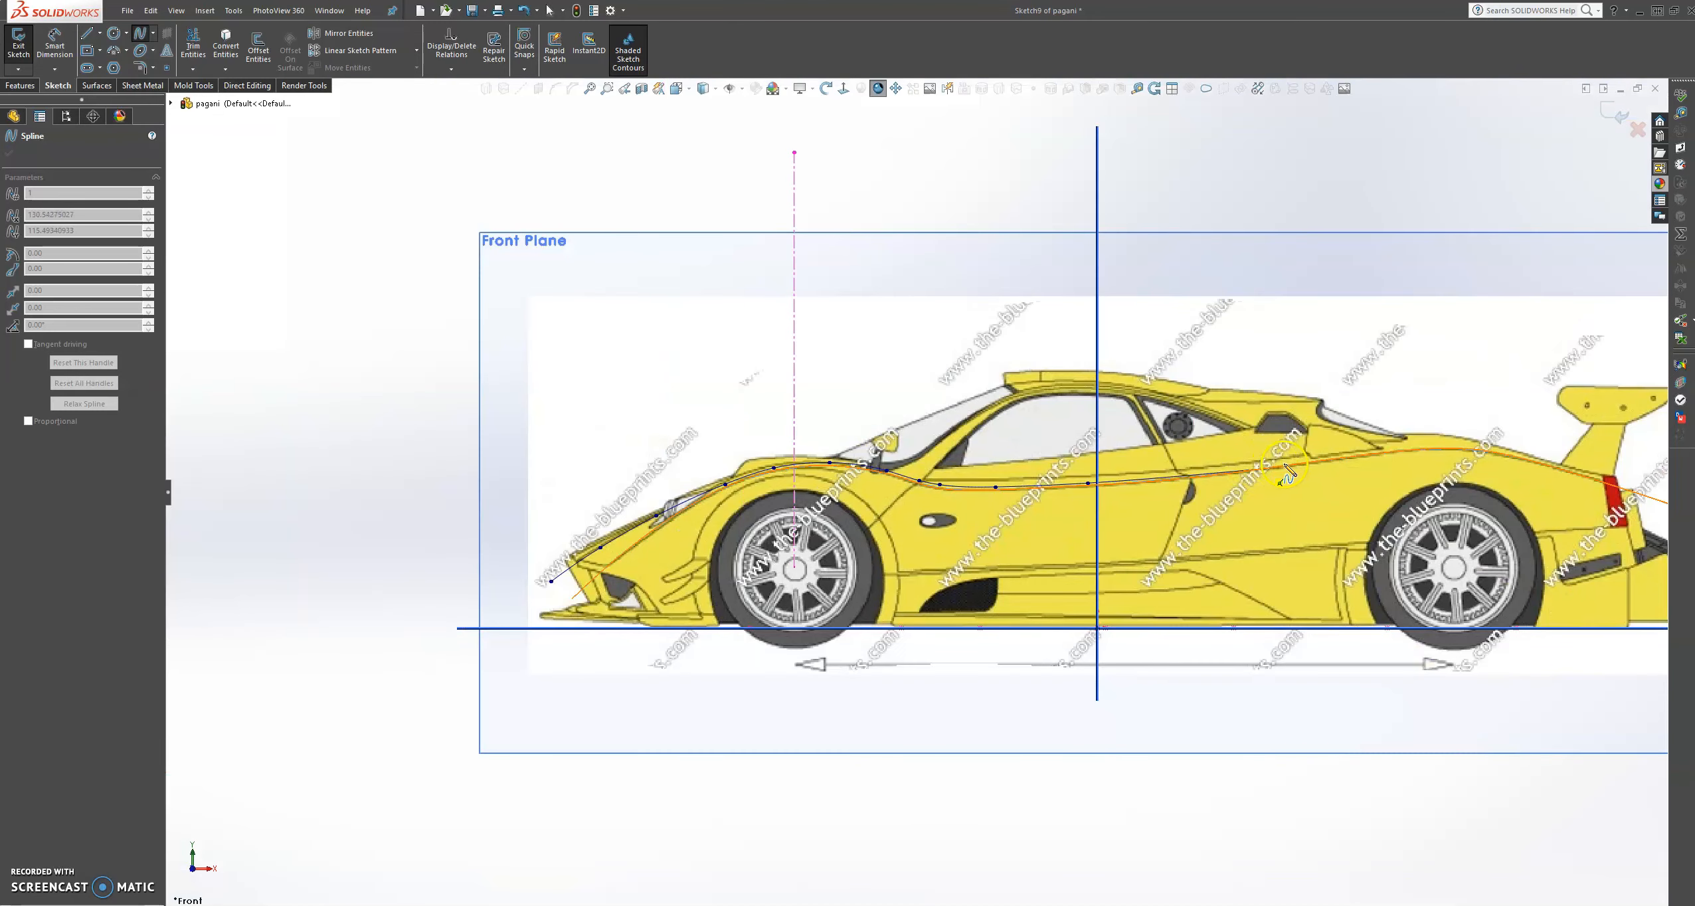
pyautogui.click(1289, 461)
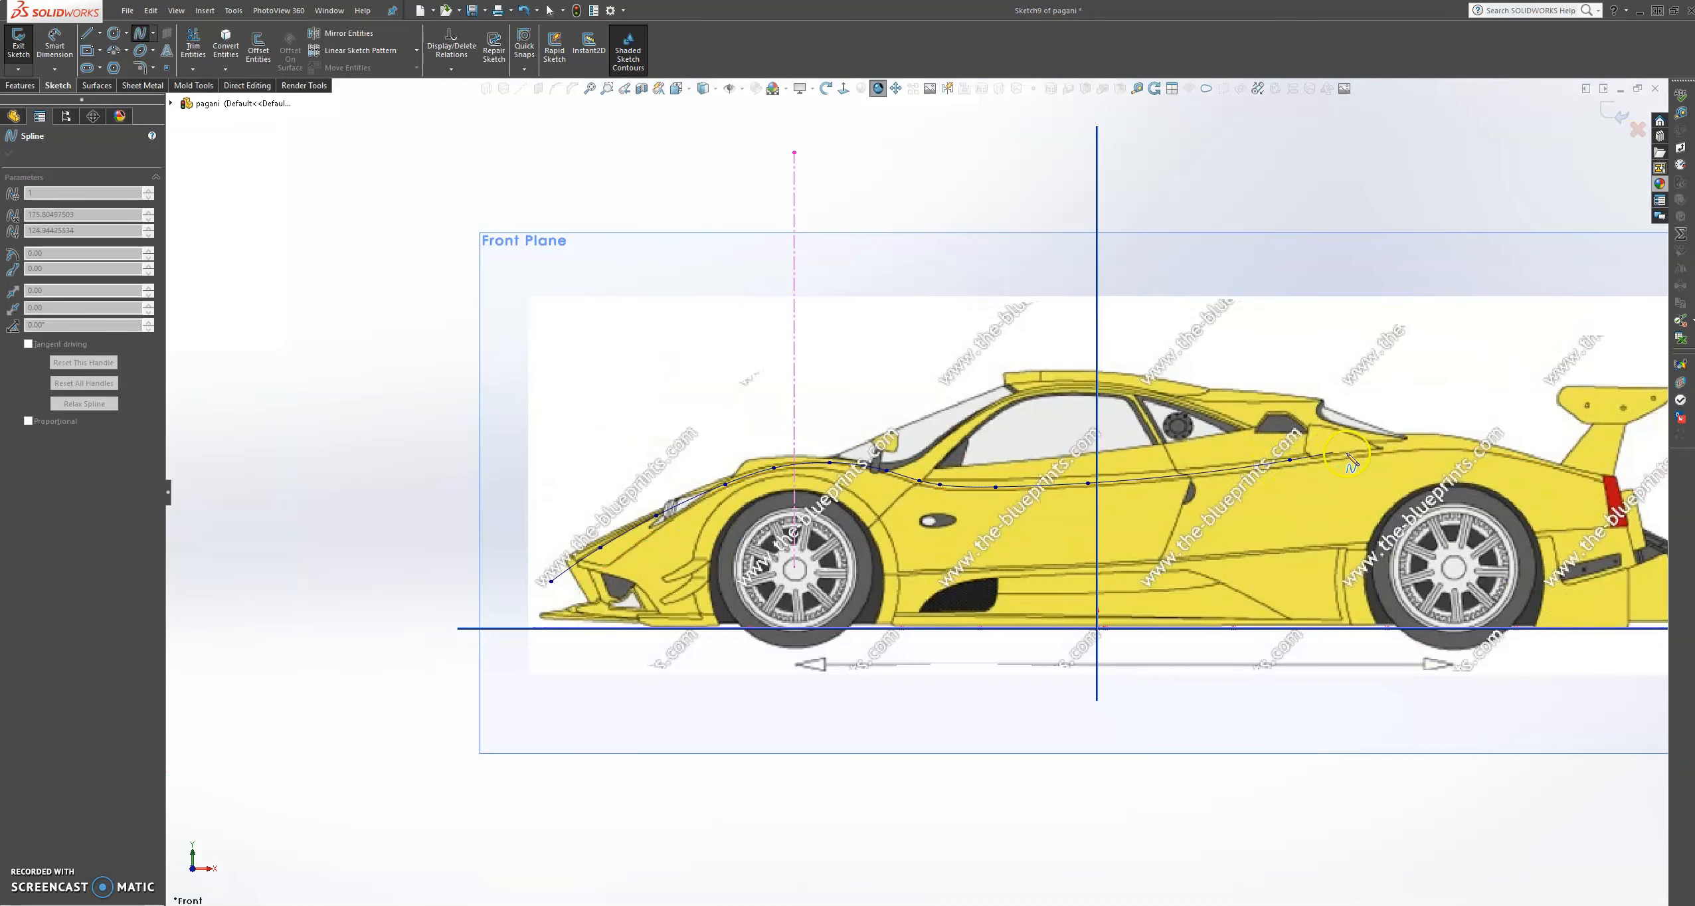
pyautogui.click(1379, 446)
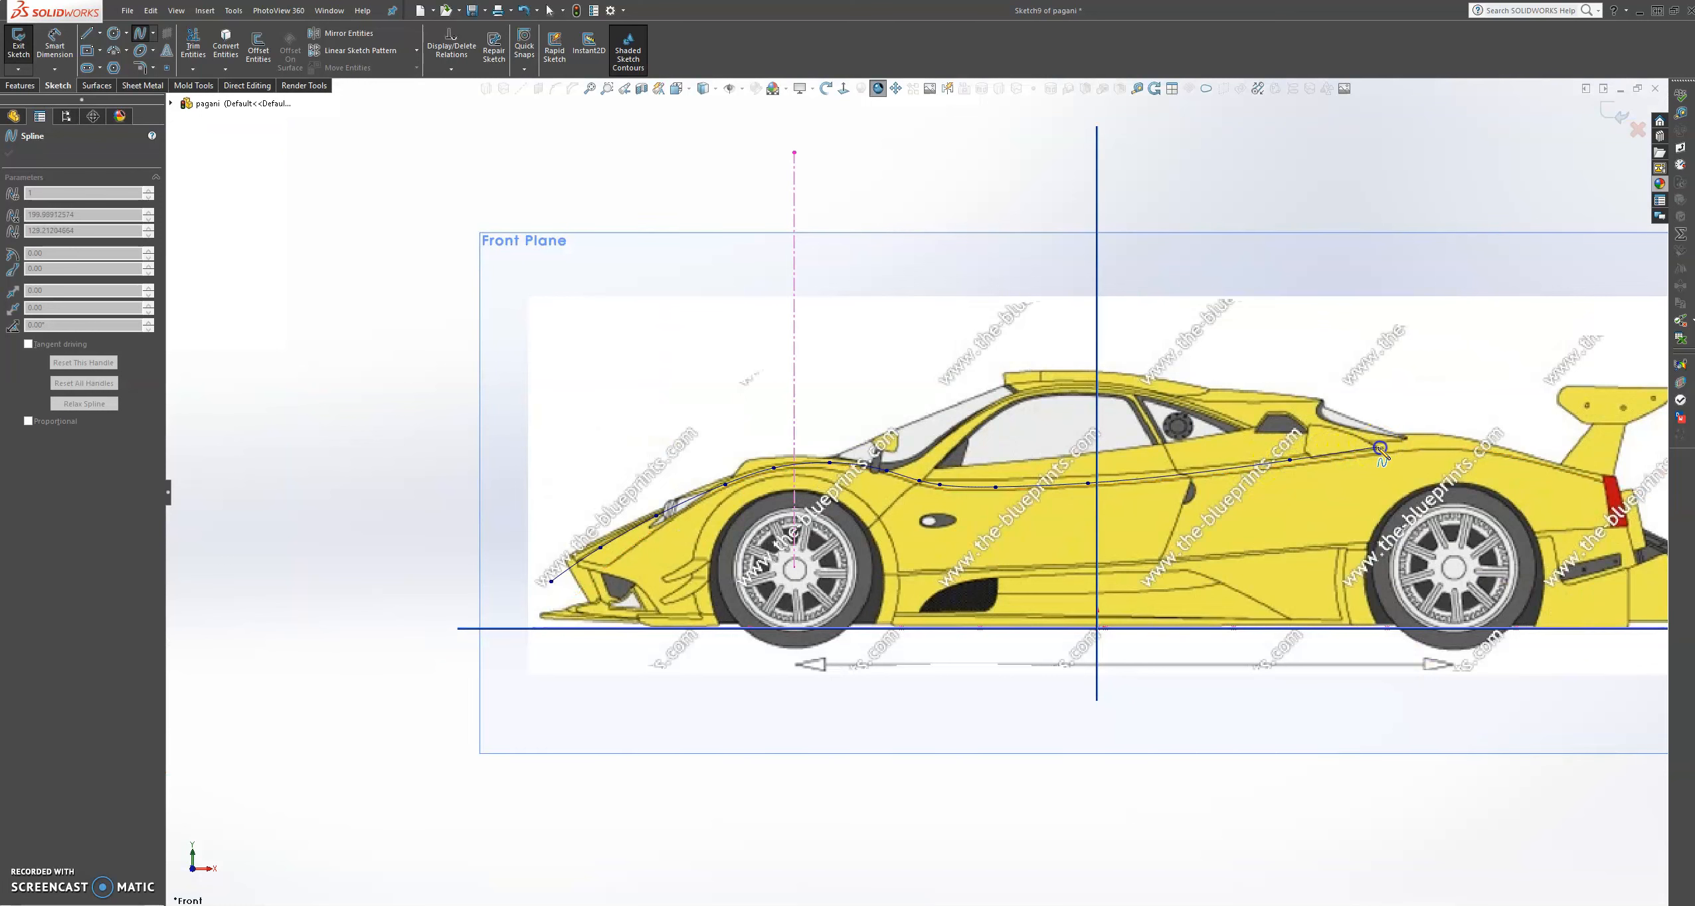
pyautogui.click(1471, 449)
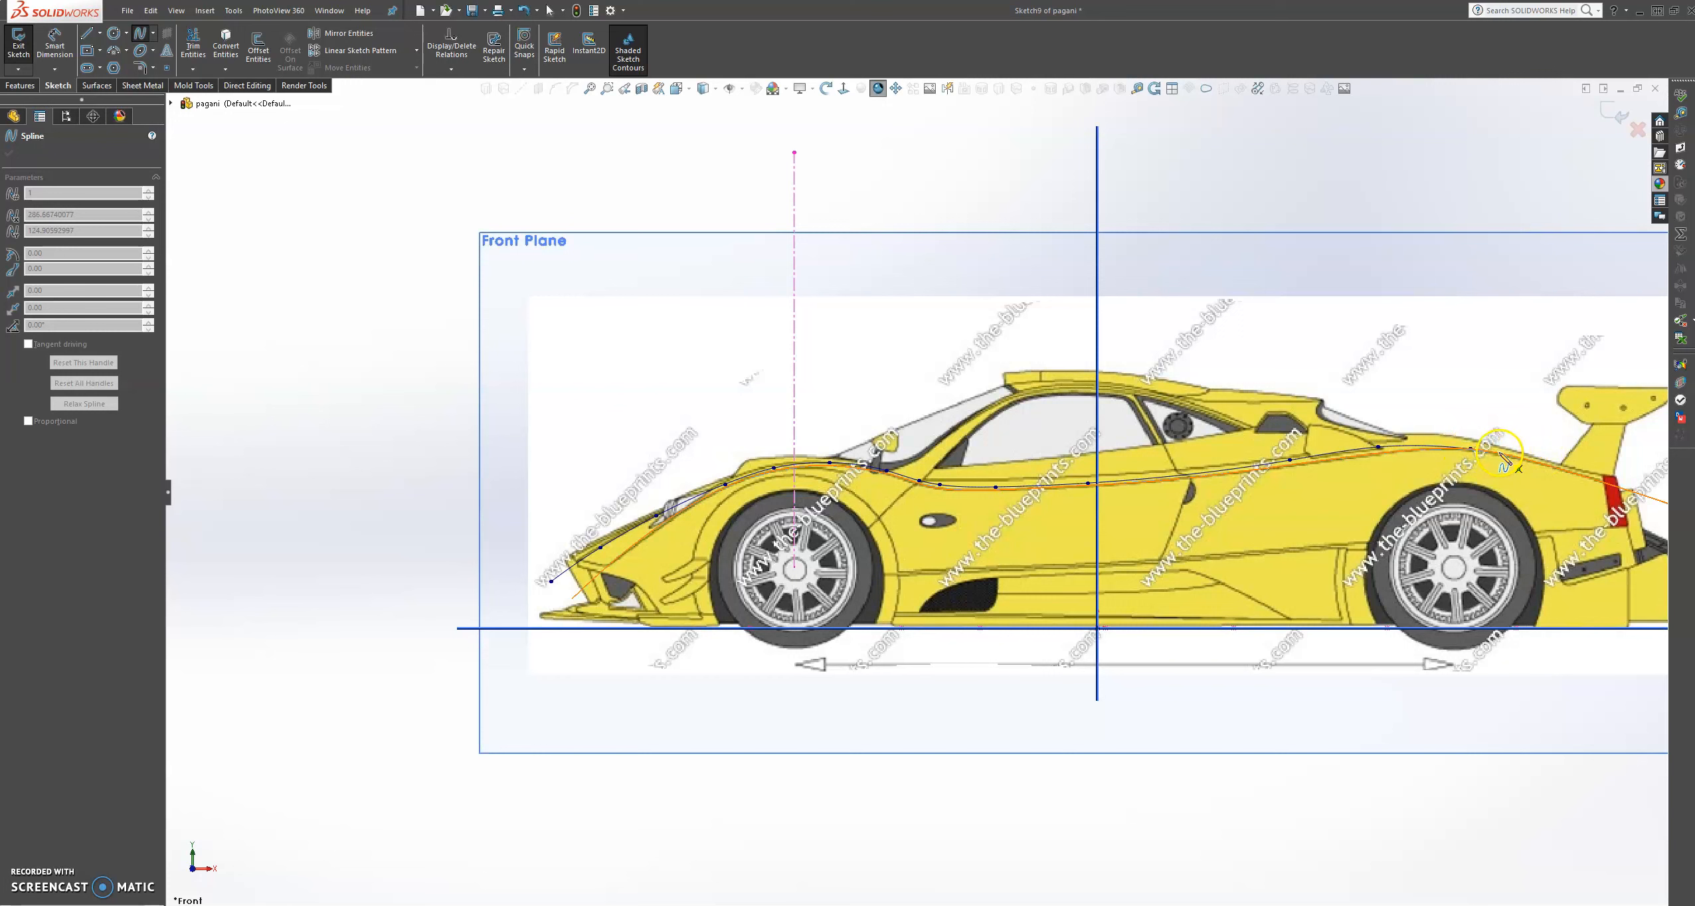
pyautogui.click(1506, 454)
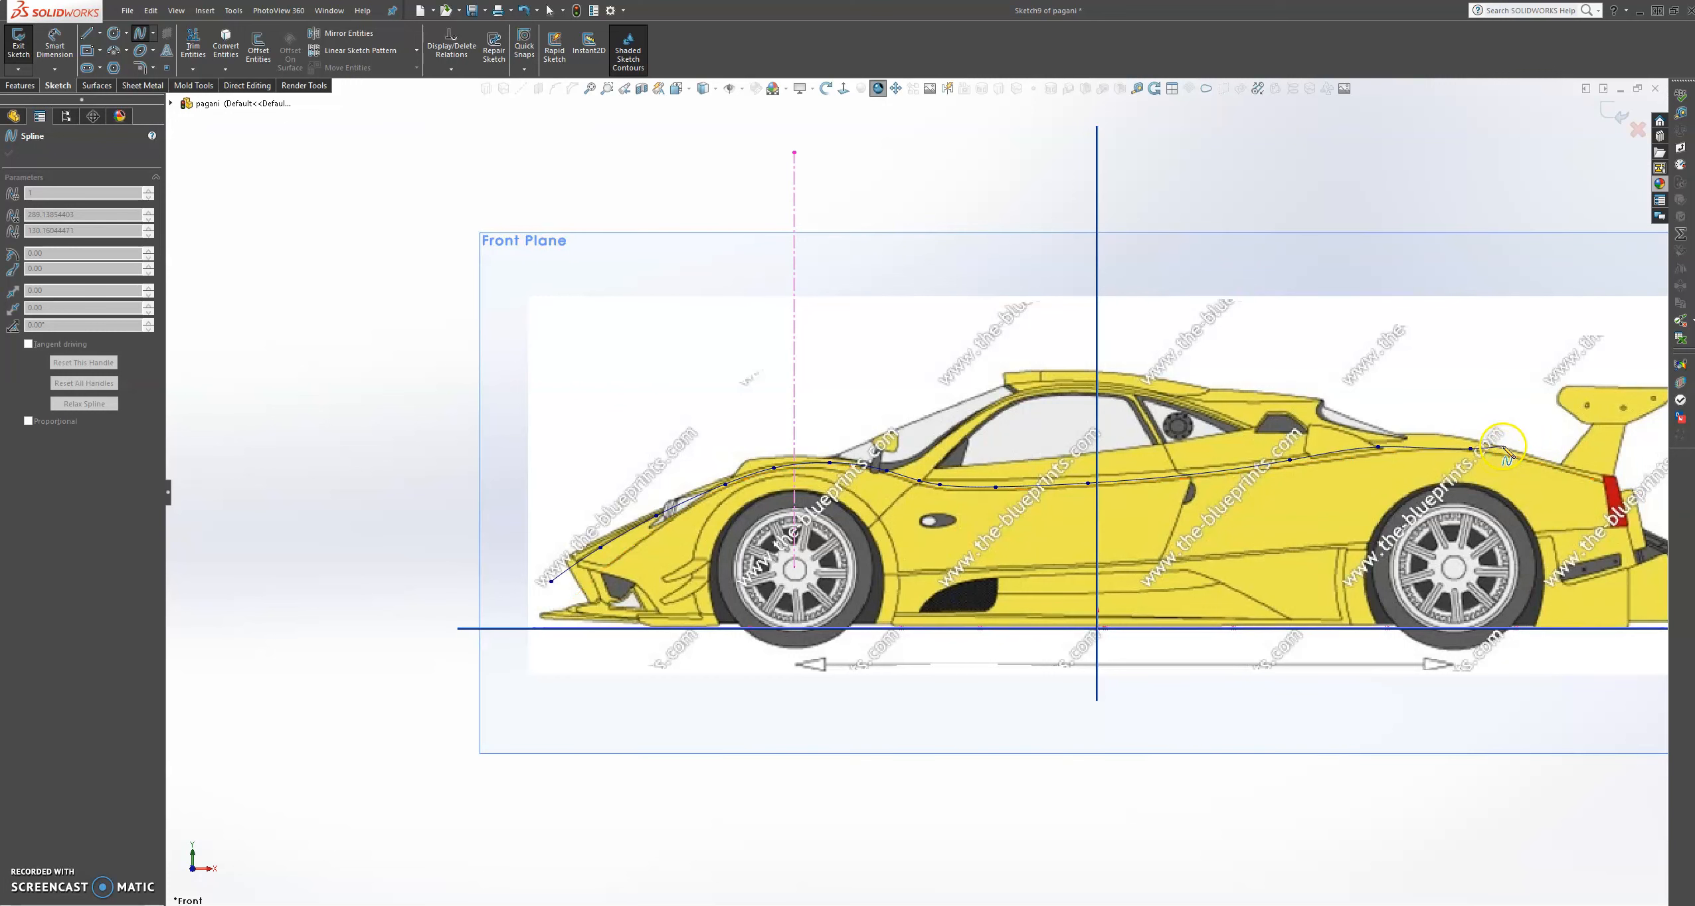
pyautogui.press('Escape')
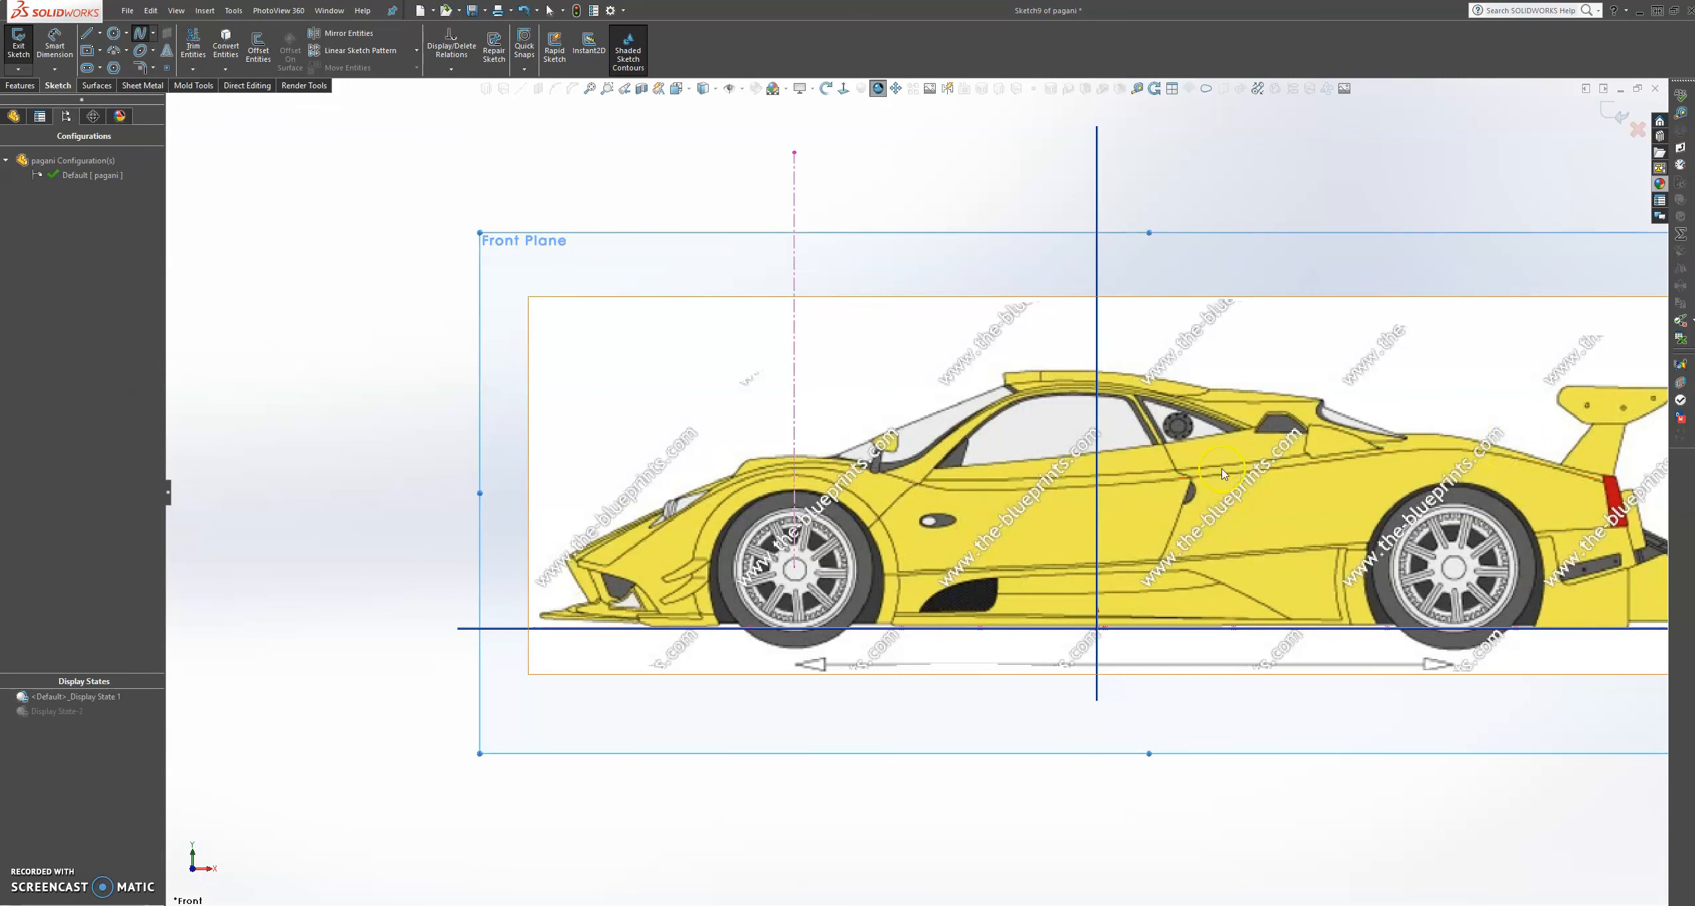
# Check the existing body curve without the blueprint in Display State-2, and return to <Default>_Display State 1
pyautogui.doubleClick(93, 709)
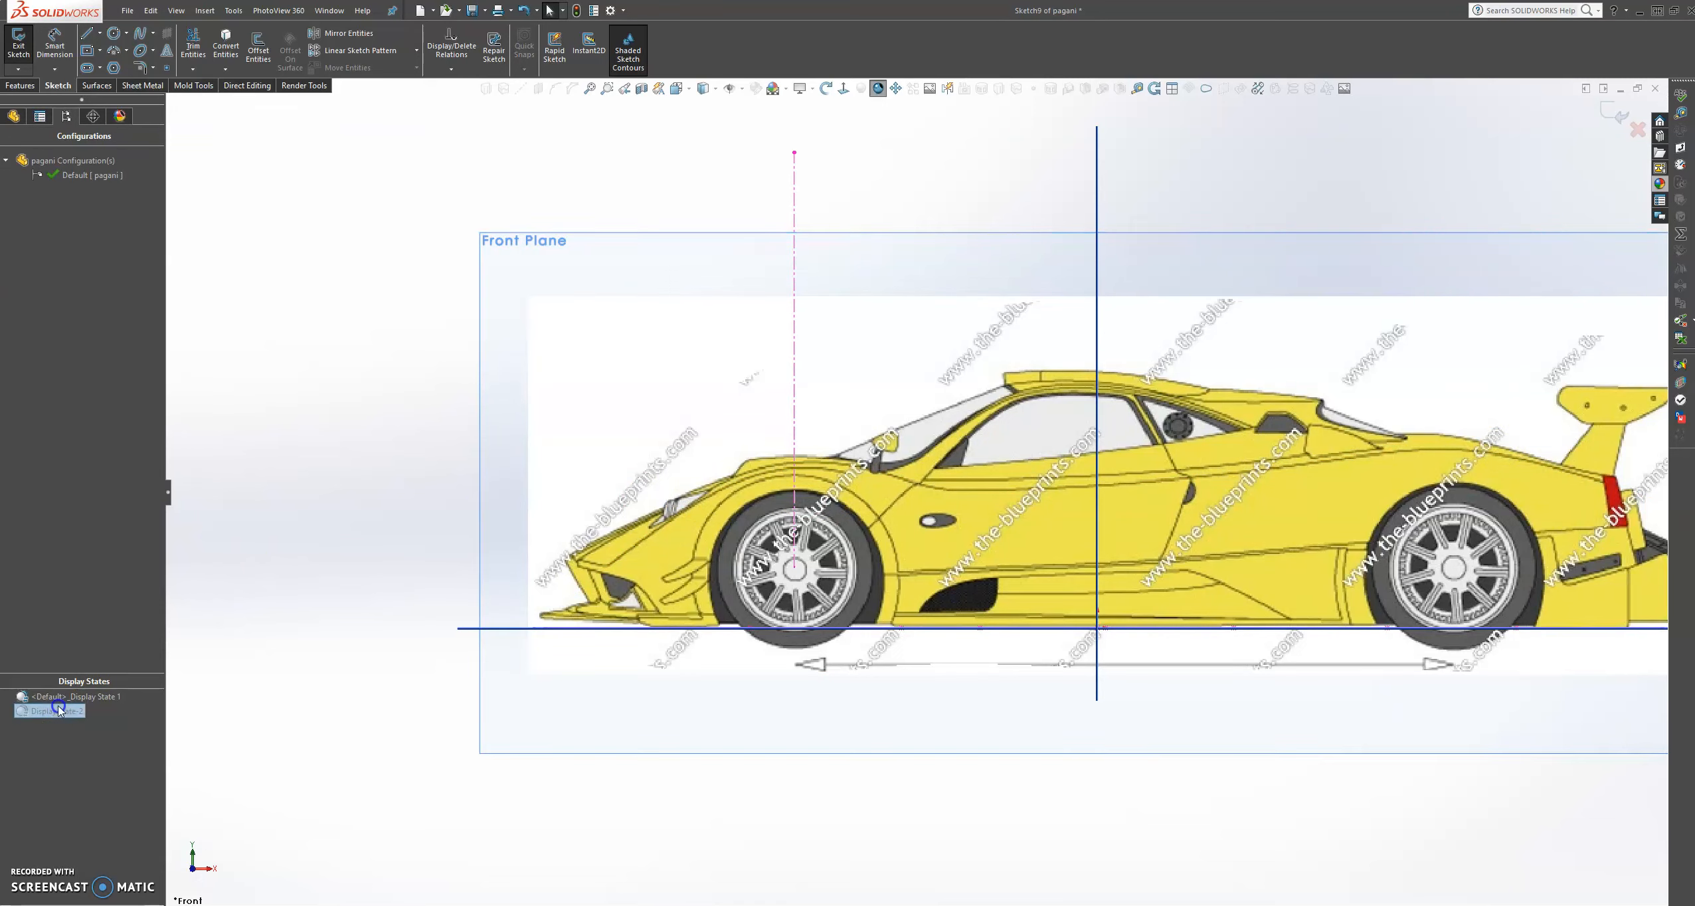
pyautogui.scroll(3, 1485, 599)
pyautogui.scroll(-3, 1129, 478)
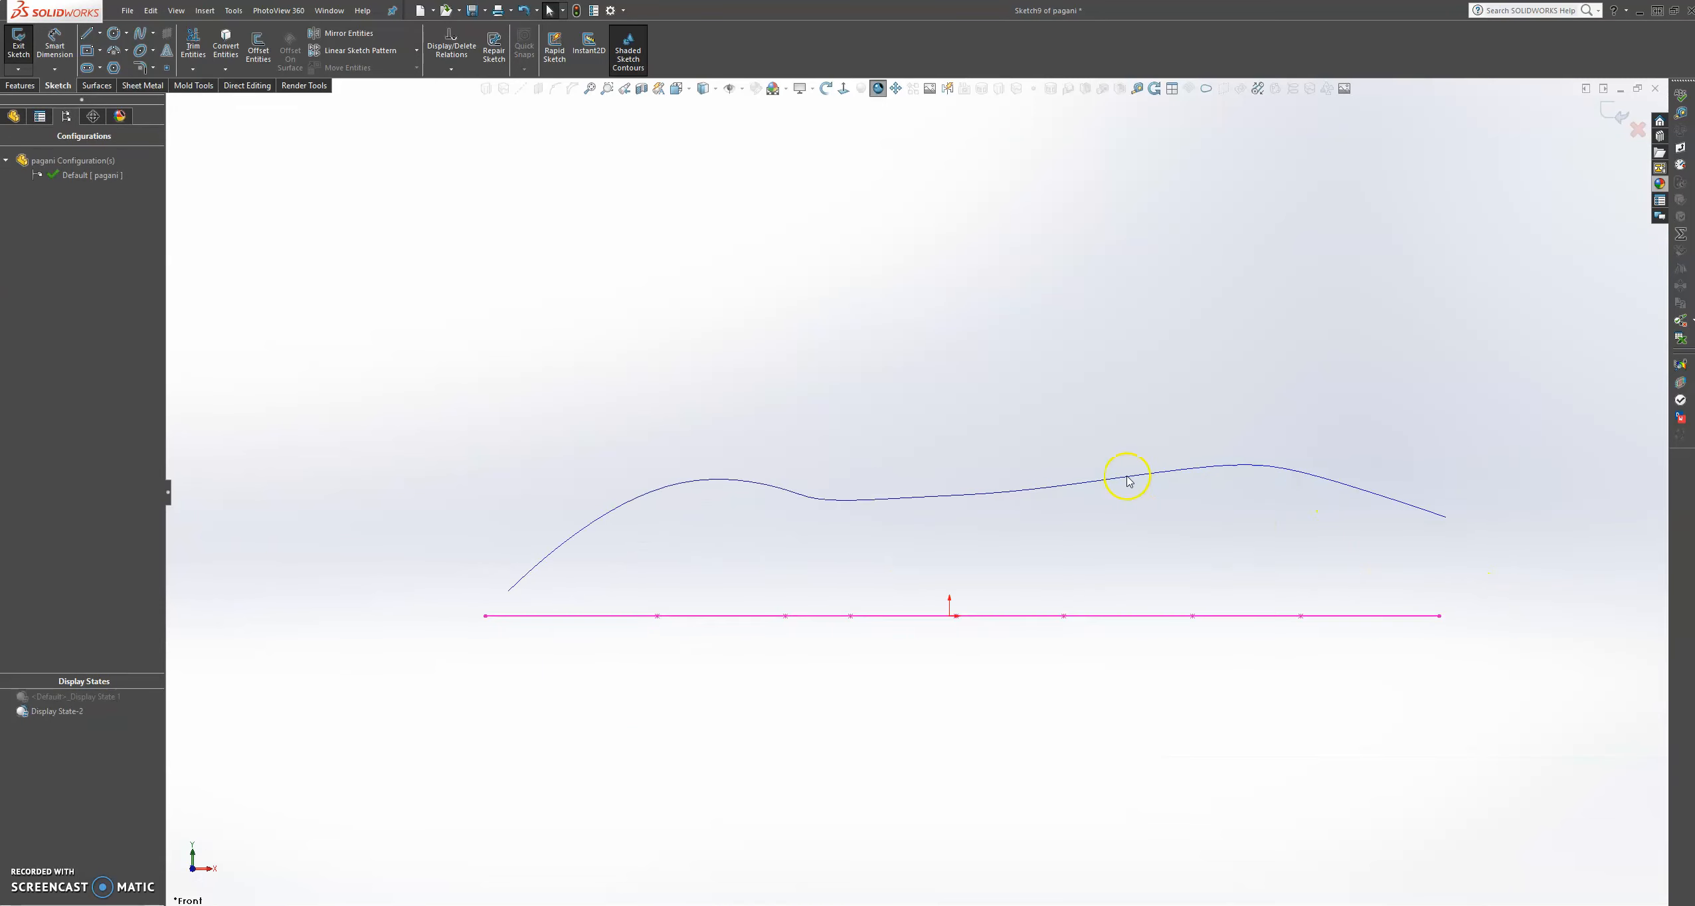
pyautogui.doubleClick(69, 696)
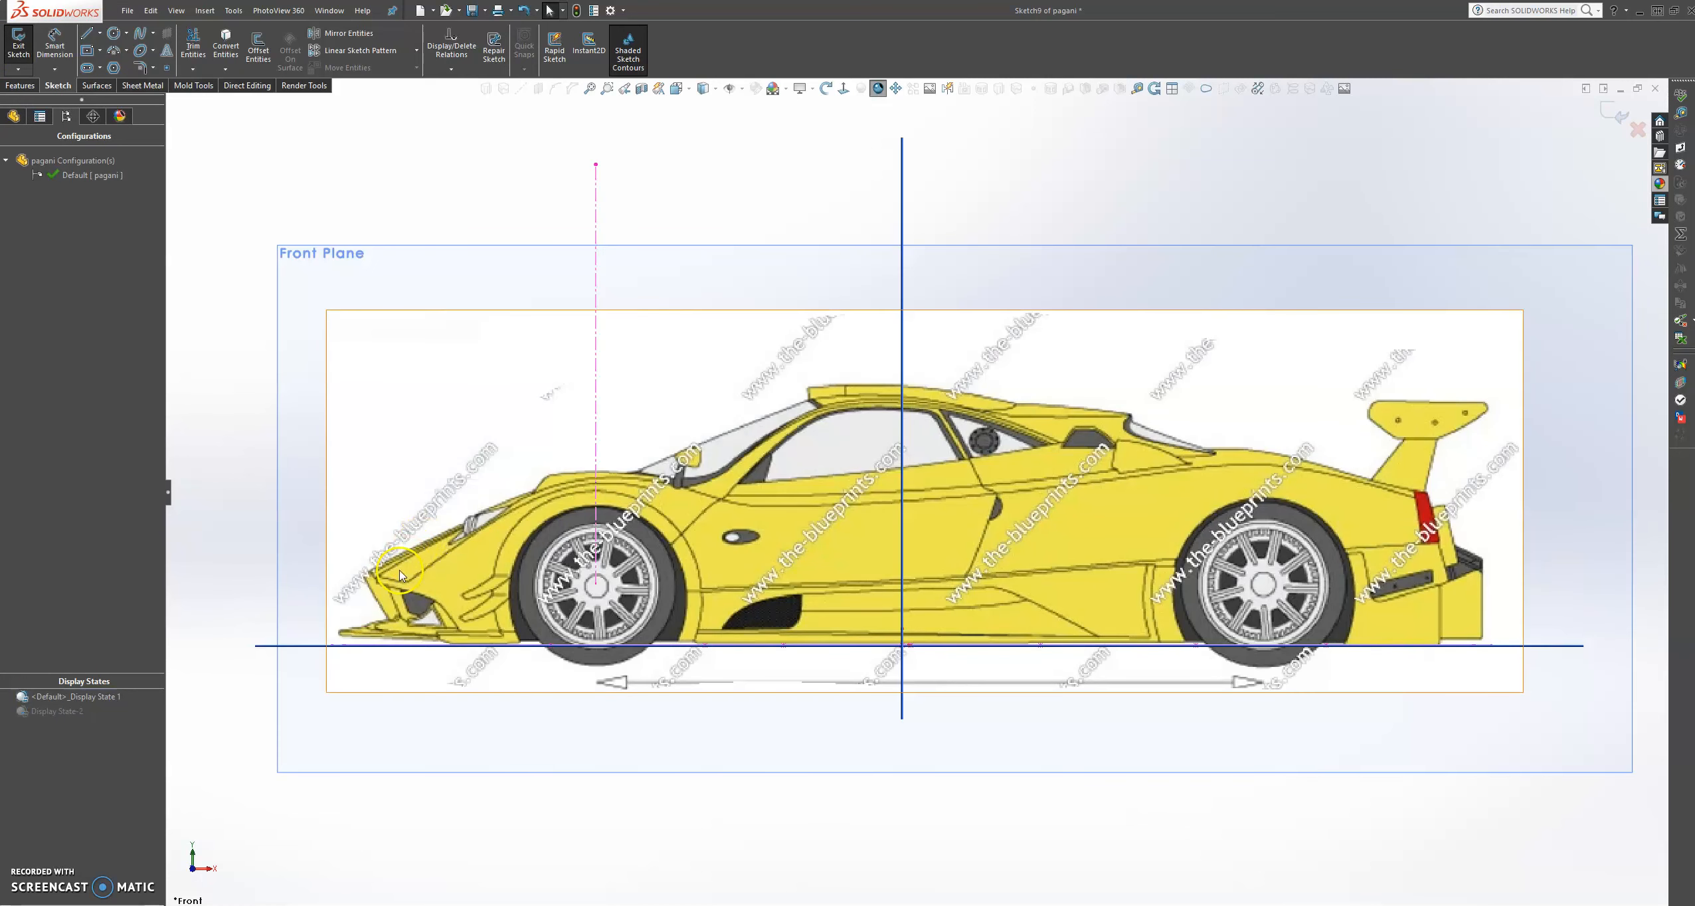
# Start a spline with two points from the nose along the blueprint's front edge, and hide the blueprint by activating Display State-2
pyautogui.click(143, 37)
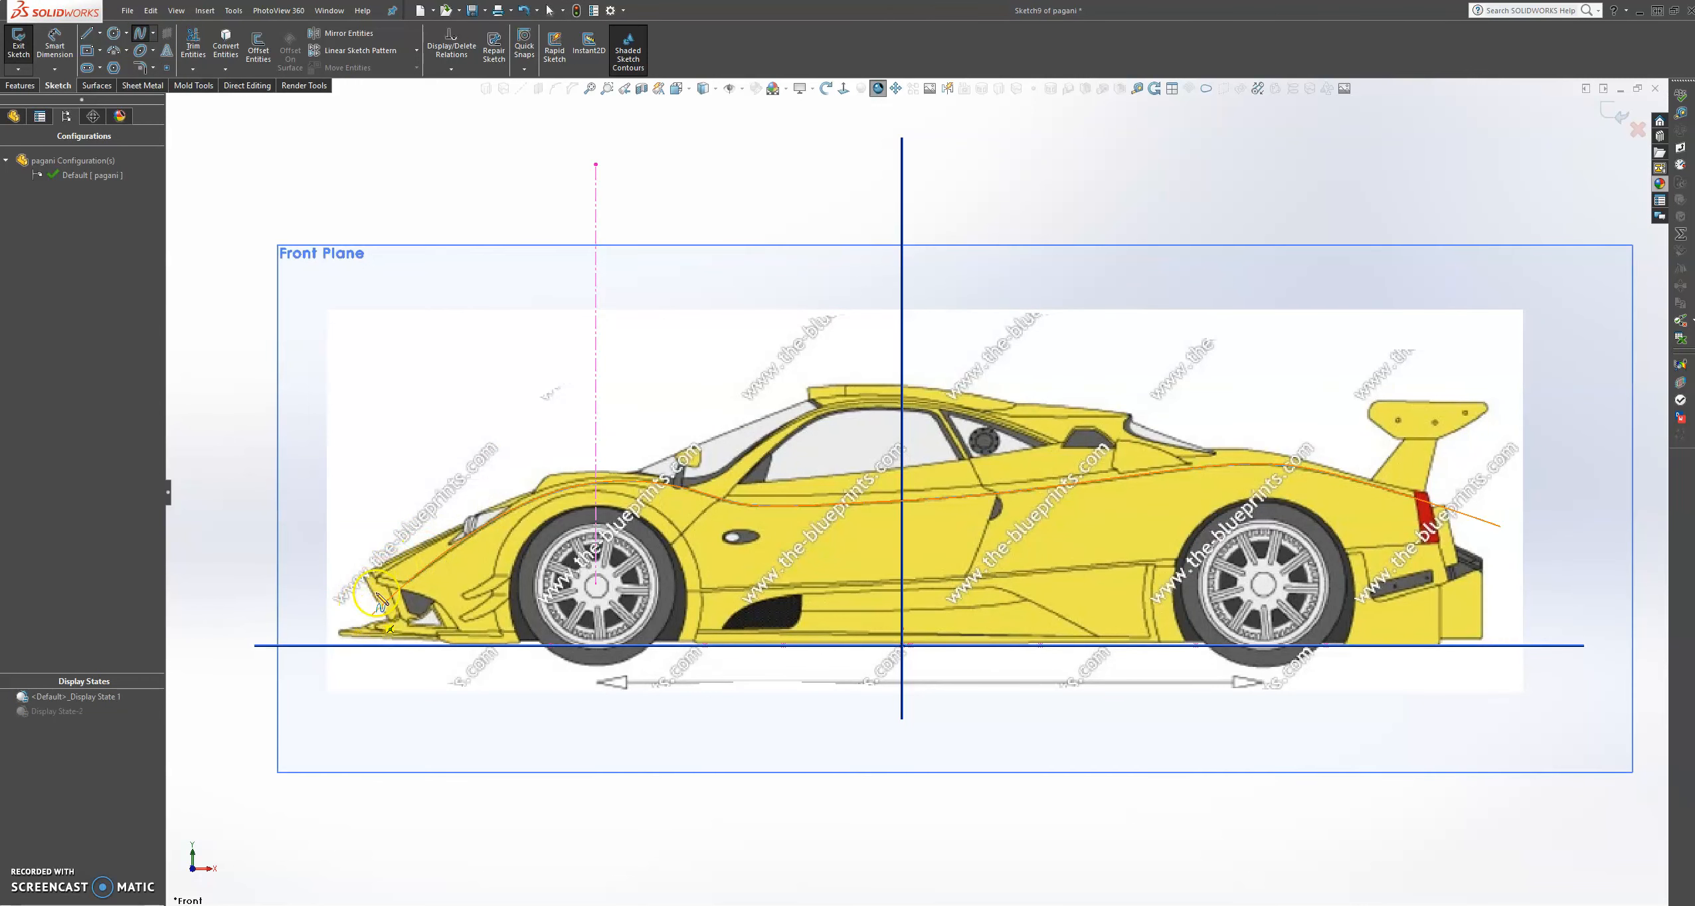
pyautogui.click(342, 600)
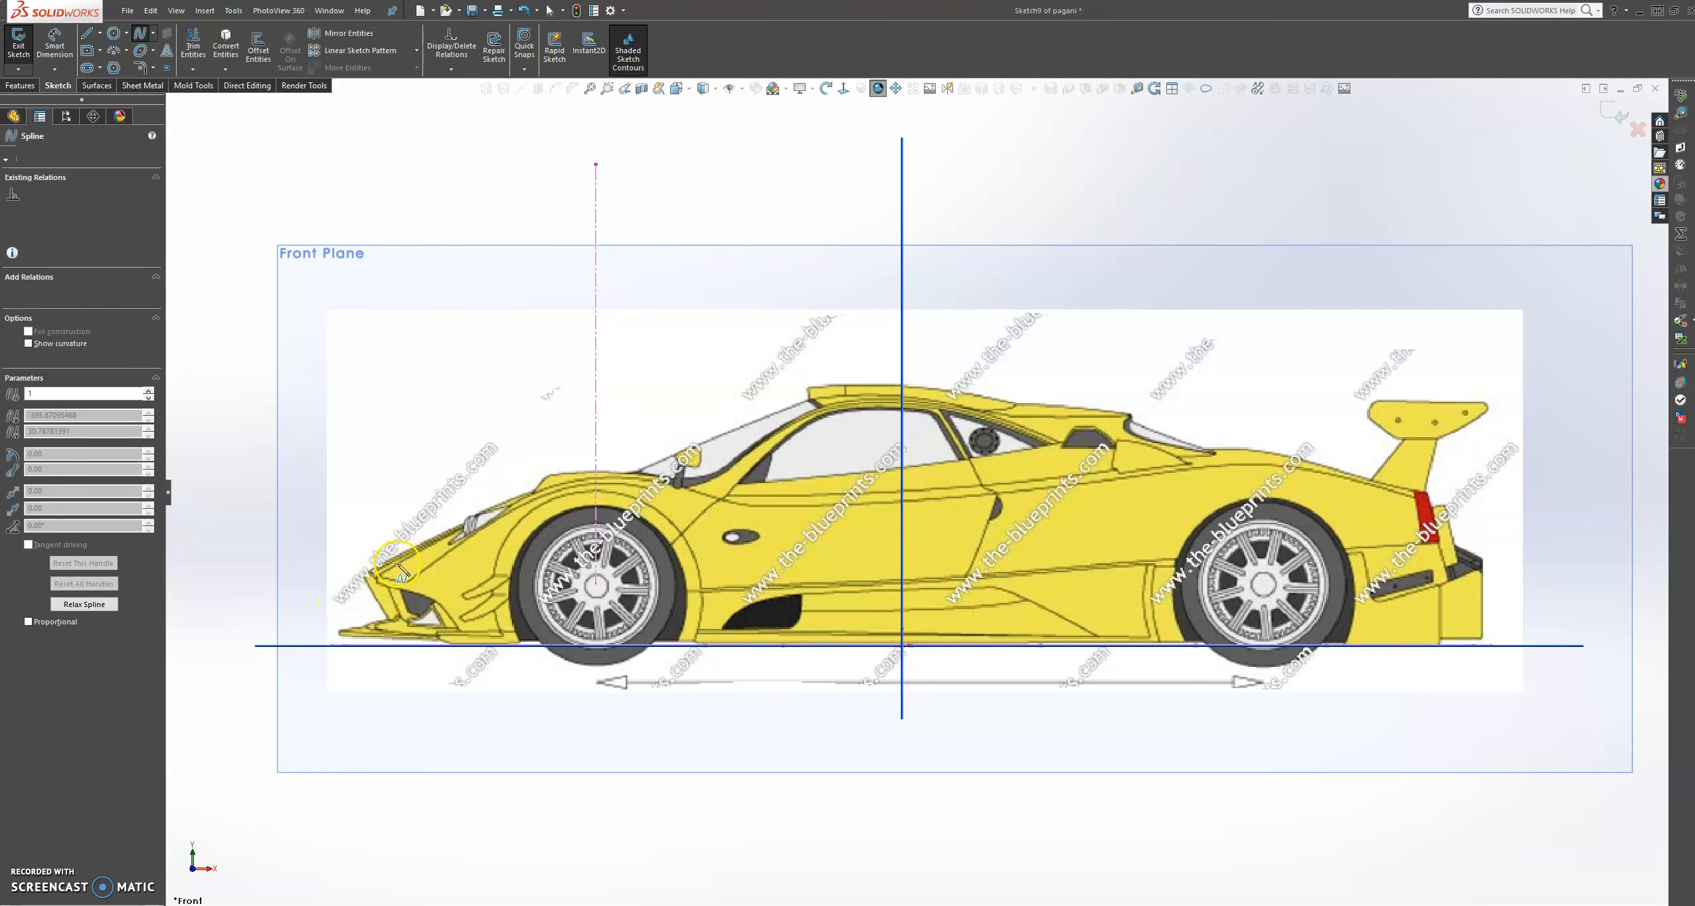
pyautogui.click(410, 556)
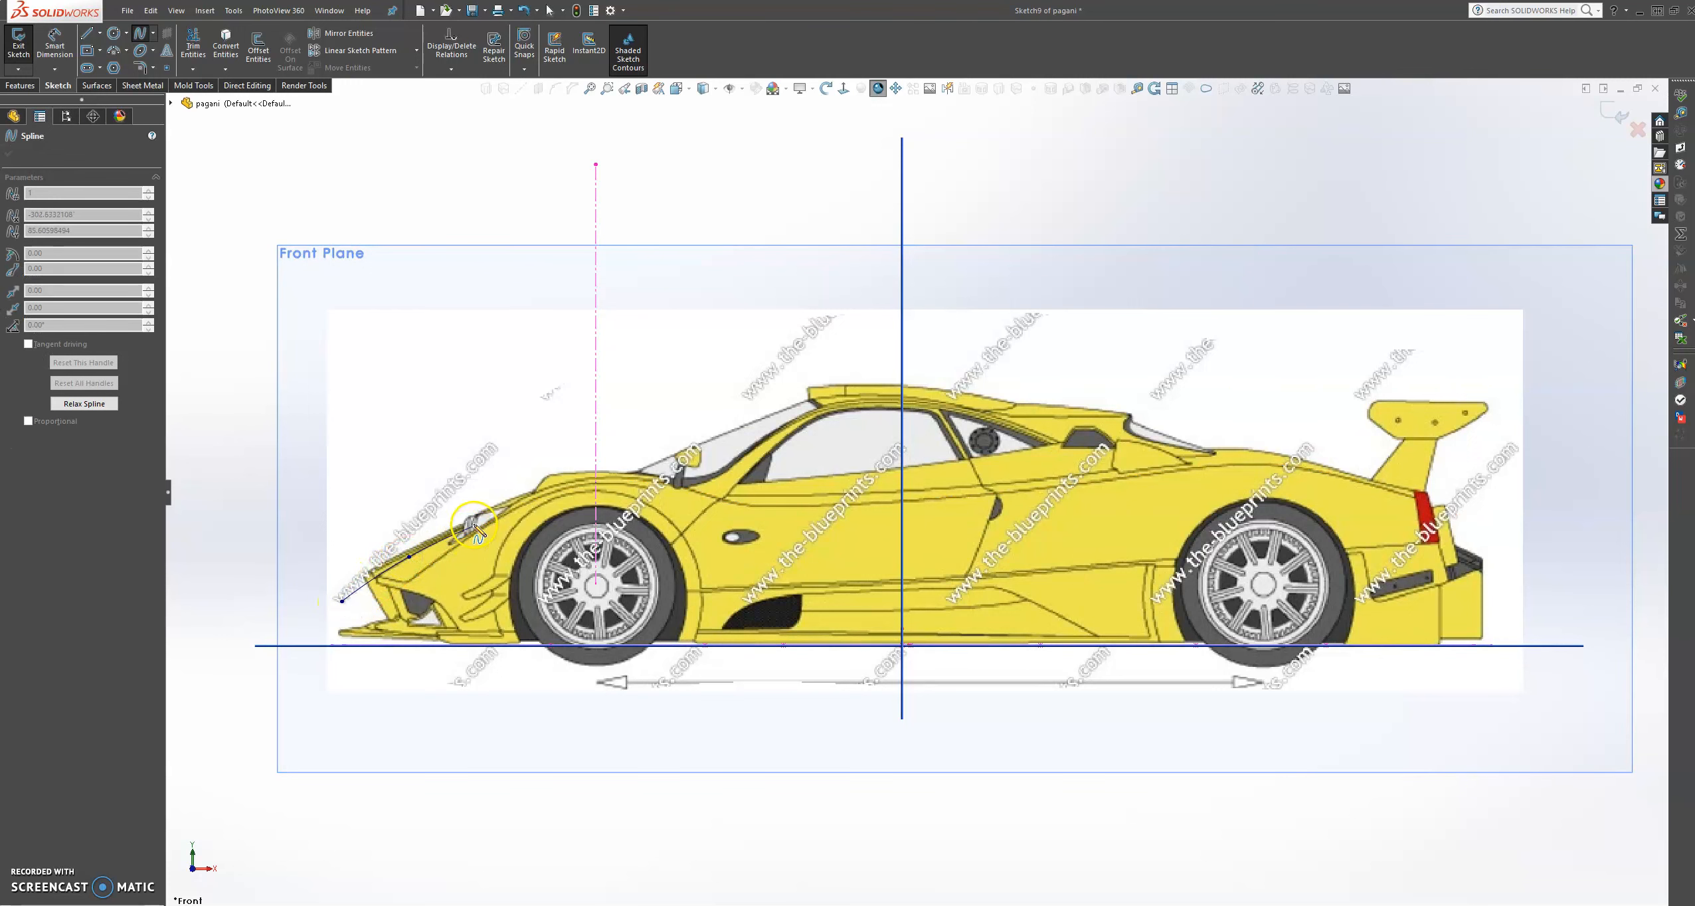
pyautogui.click(67, 116)
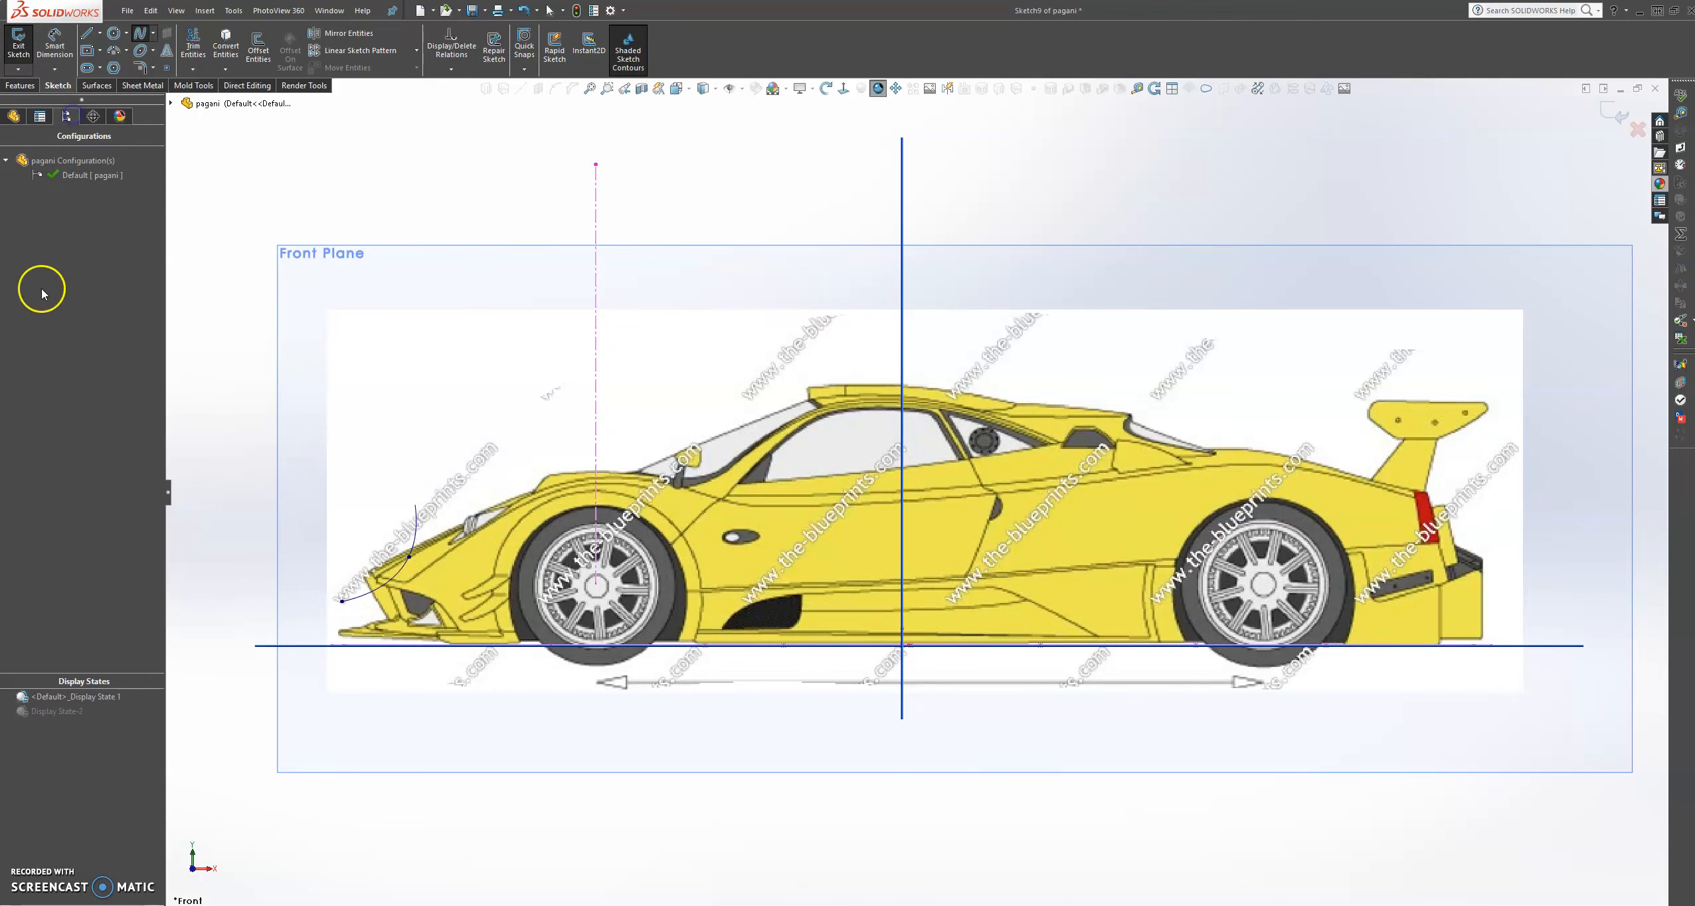
pyautogui.doubleClick(61, 712)
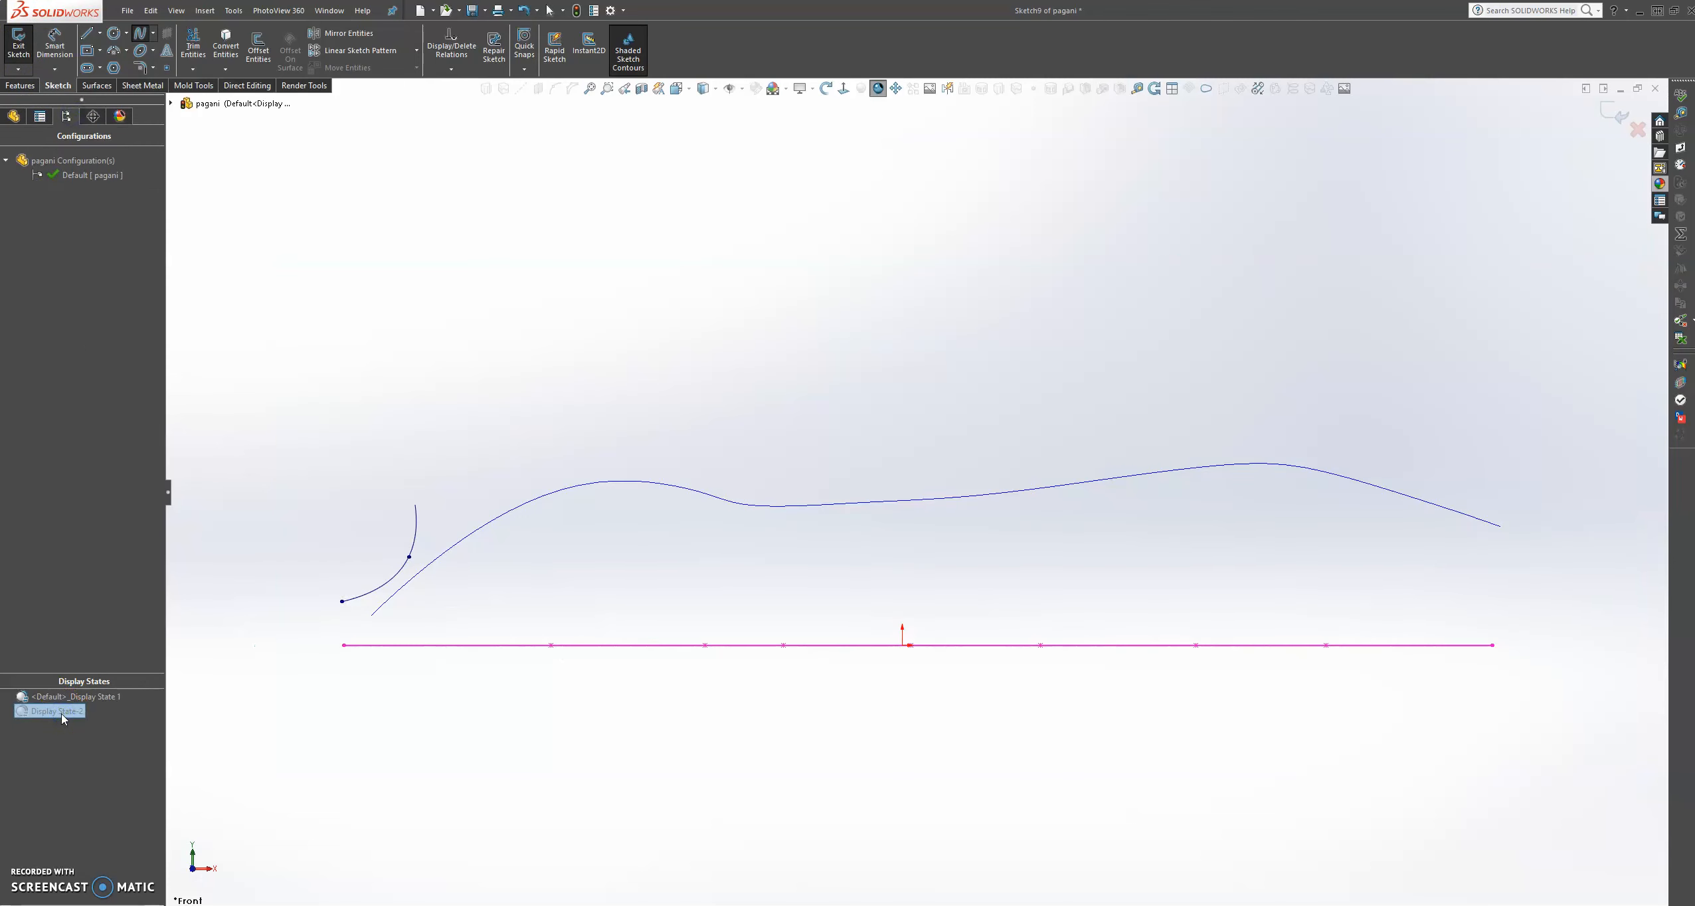
# Continue the spline just above the existing curve, over the front wheel hump and through the dip at the start of the door
pyautogui.scroll(-1, 541, 488)
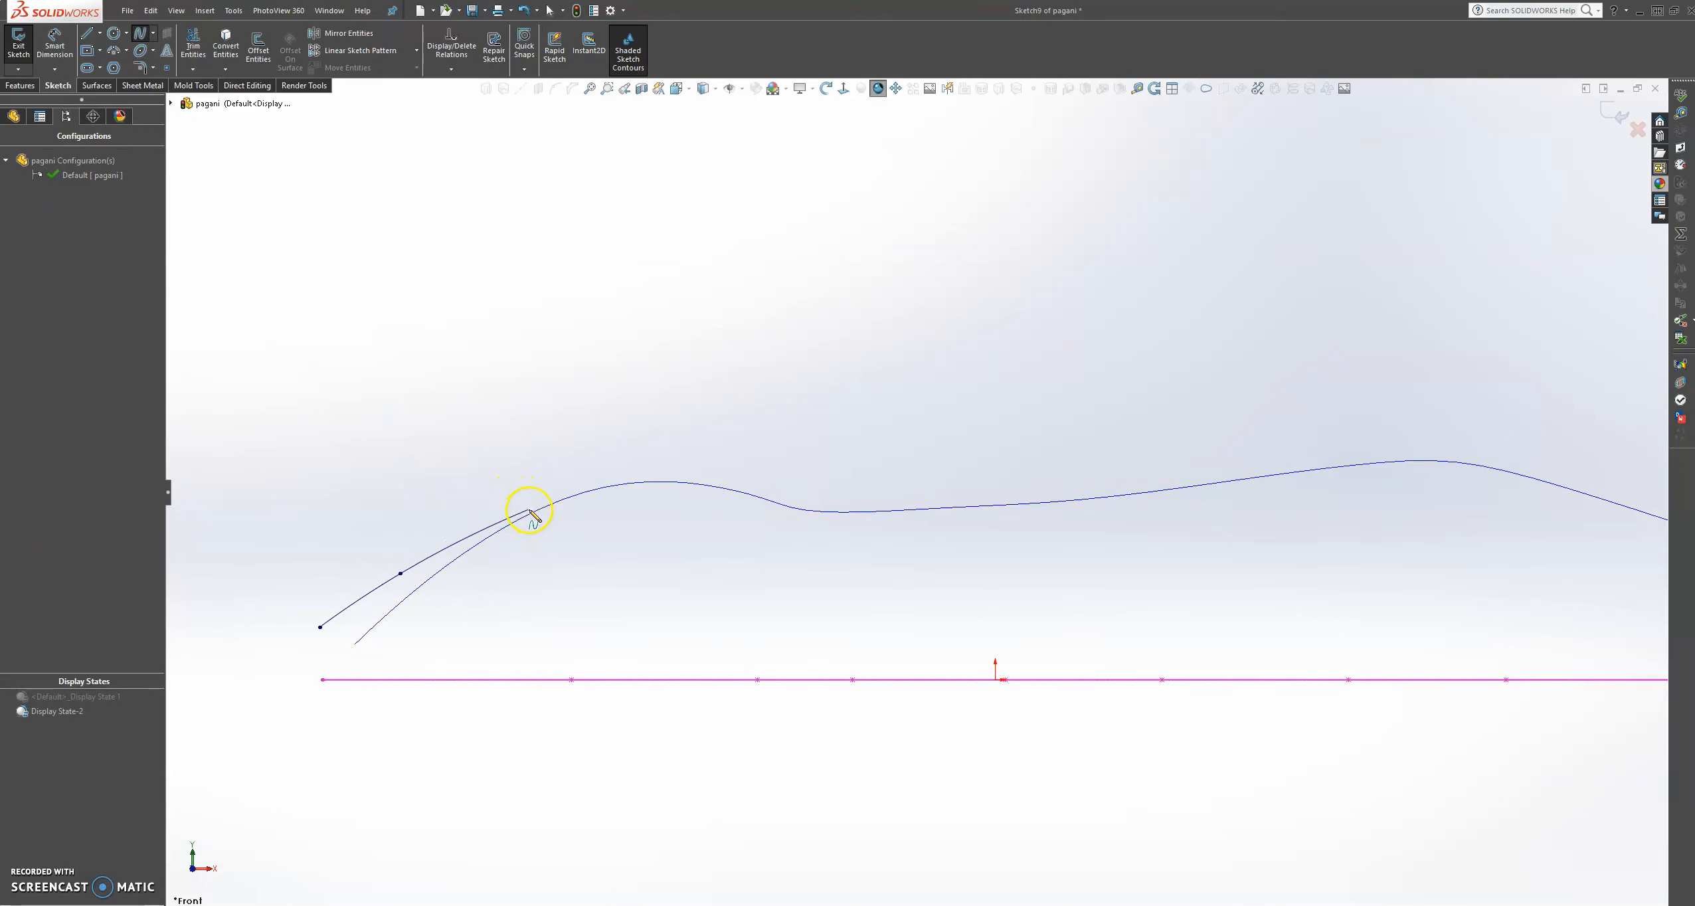
pyautogui.scroll(-1, 536, 510)
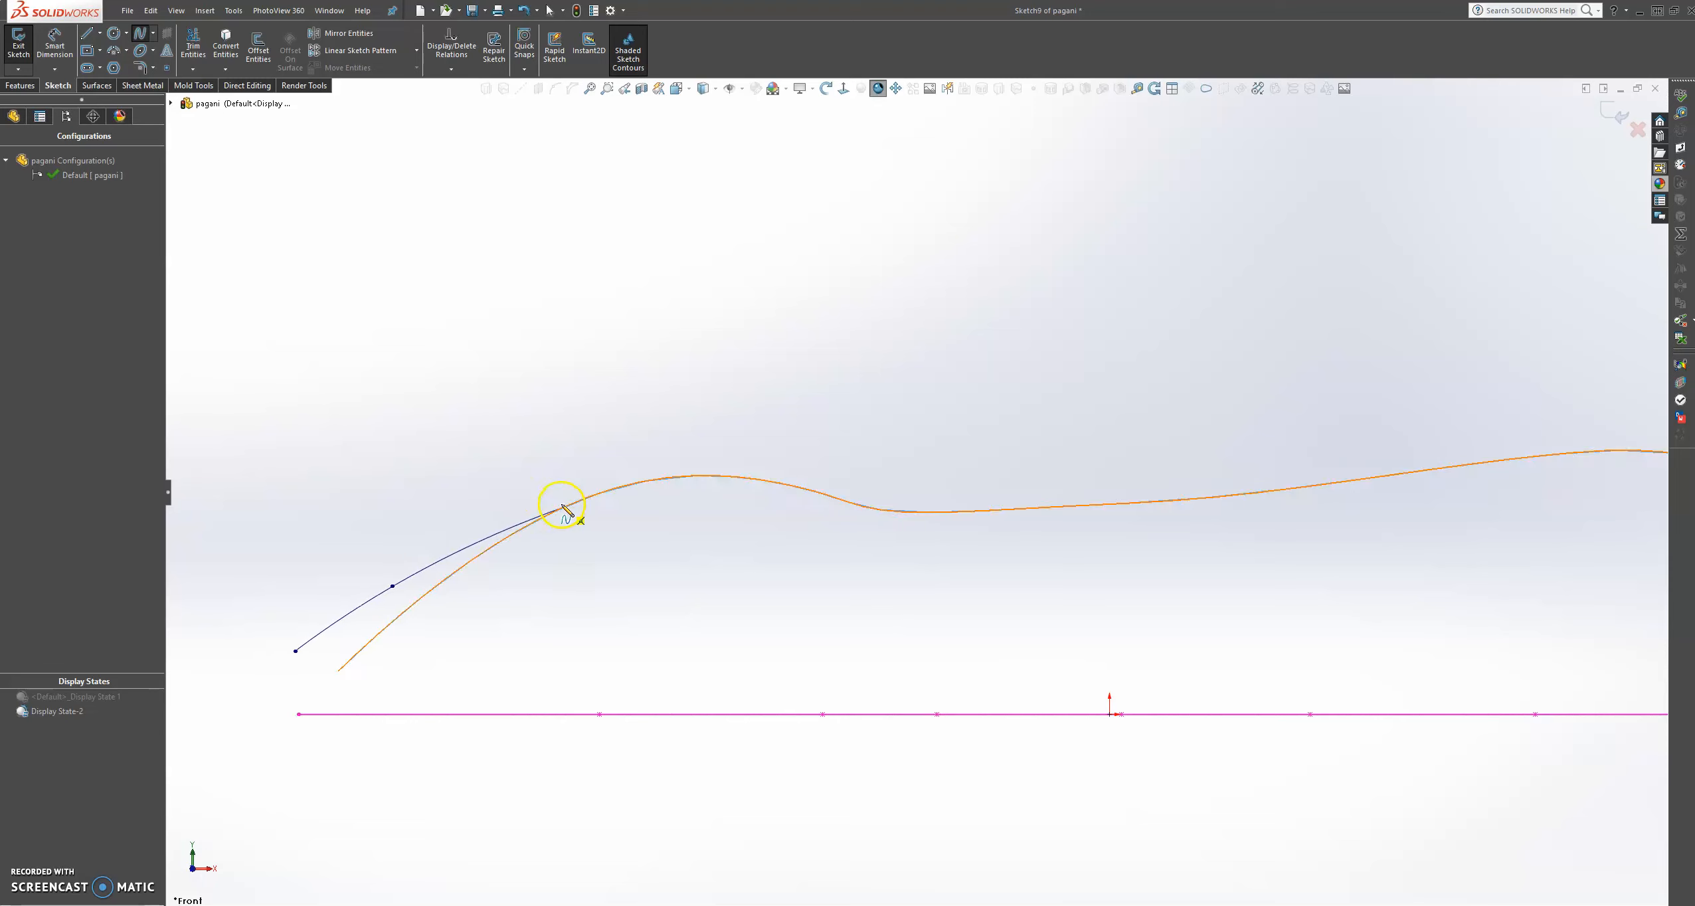
pyautogui.click(563, 502)
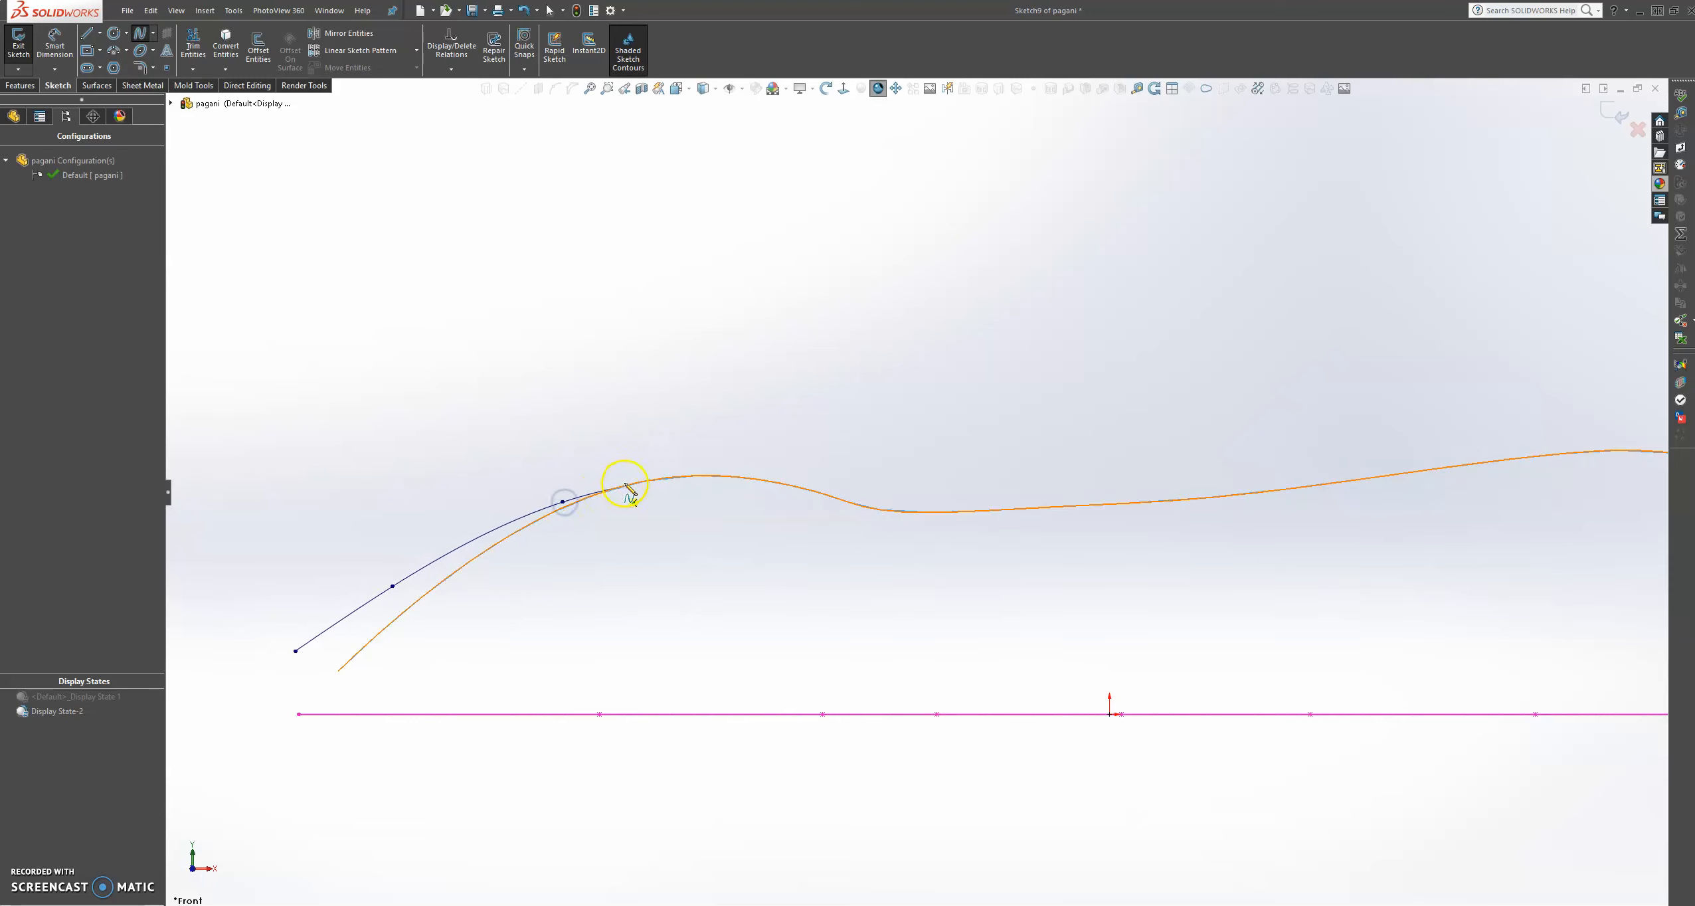
pyautogui.click(645, 476)
pyautogui.click(740, 471)
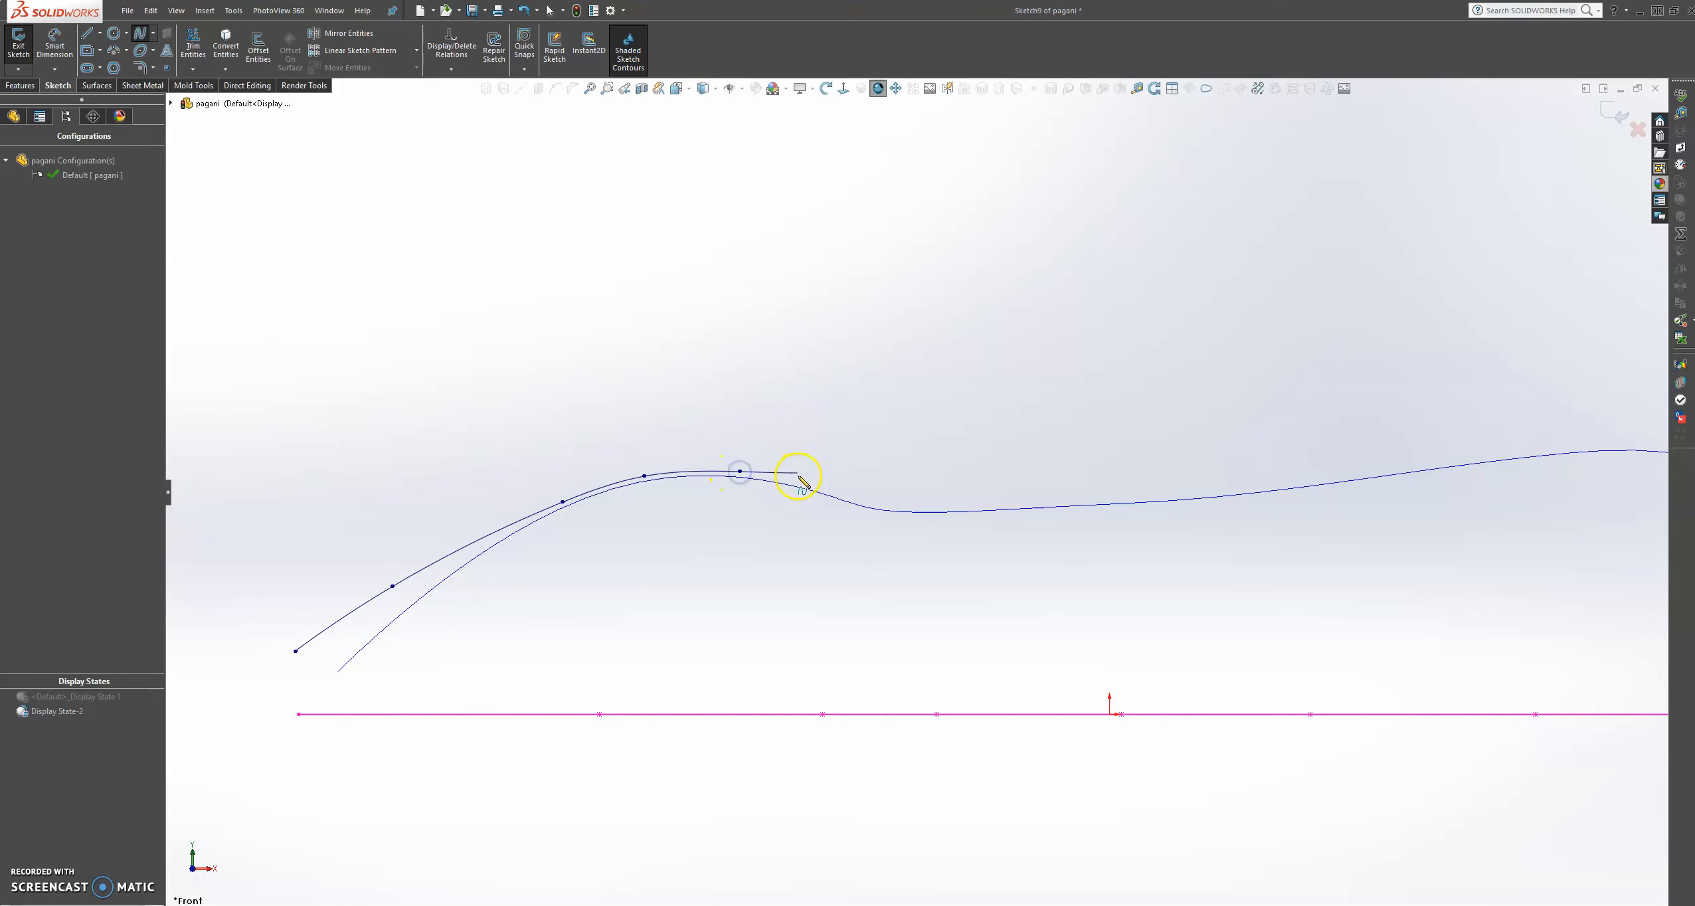
pyautogui.click(808, 483)
pyautogui.click(866, 500)
pyautogui.click(909, 507)
pyautogui.click(1024, 501)
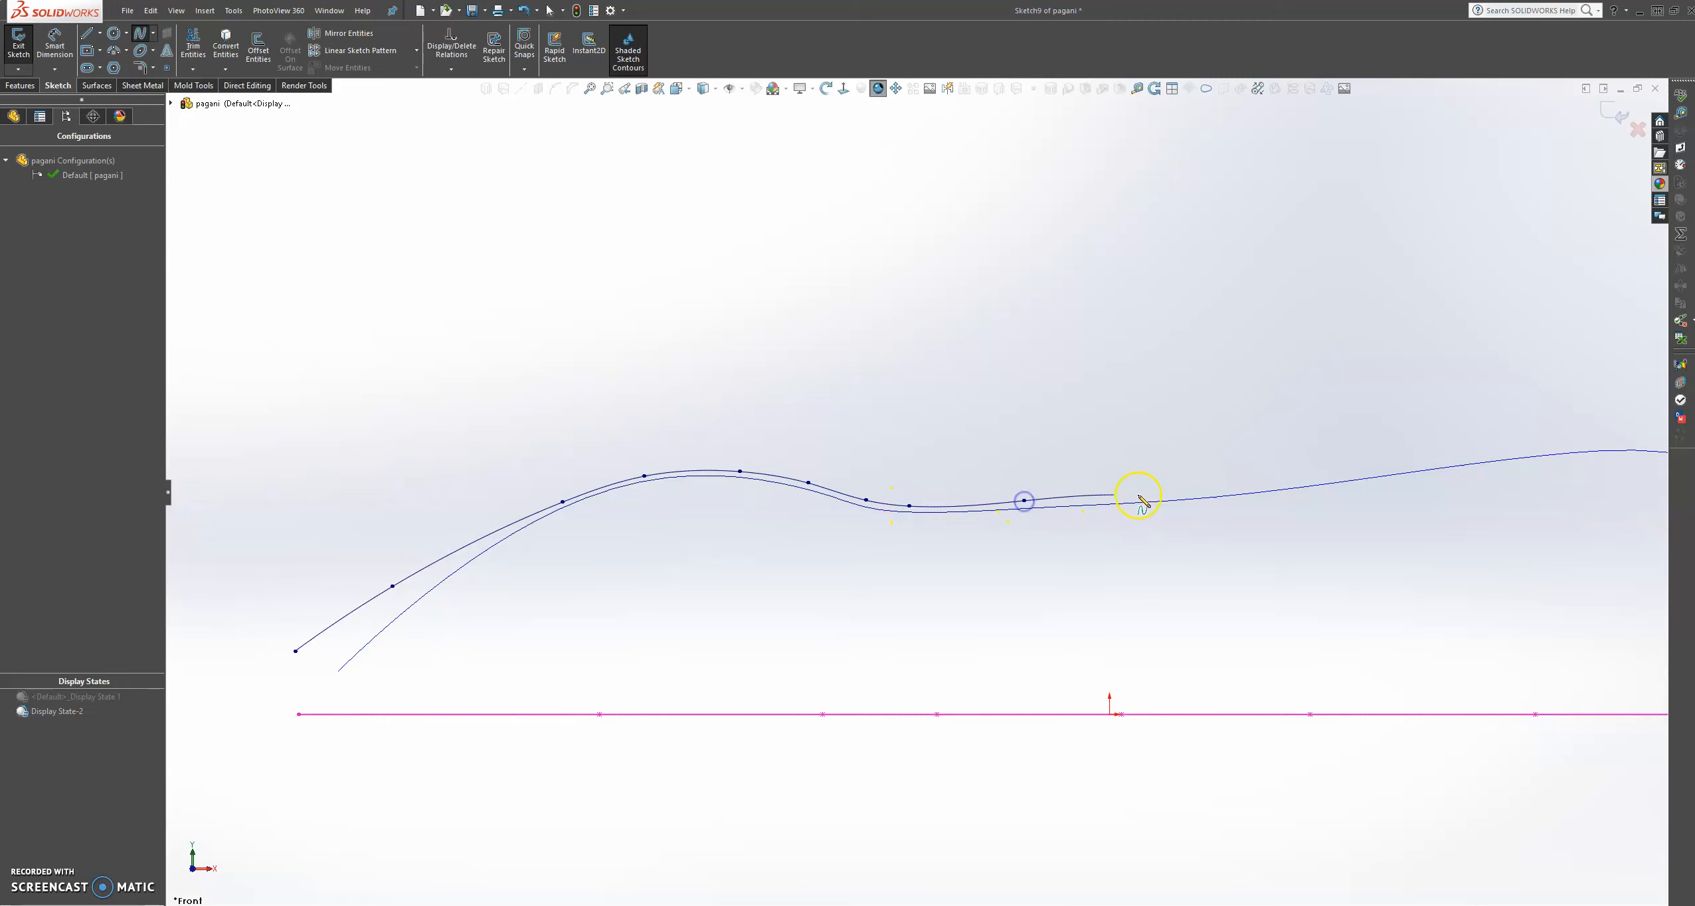
# Extend the spline along the door and over the rear fender, and finish it beyond the tail end of the existing curve
pyautogui.click(1183, 496)
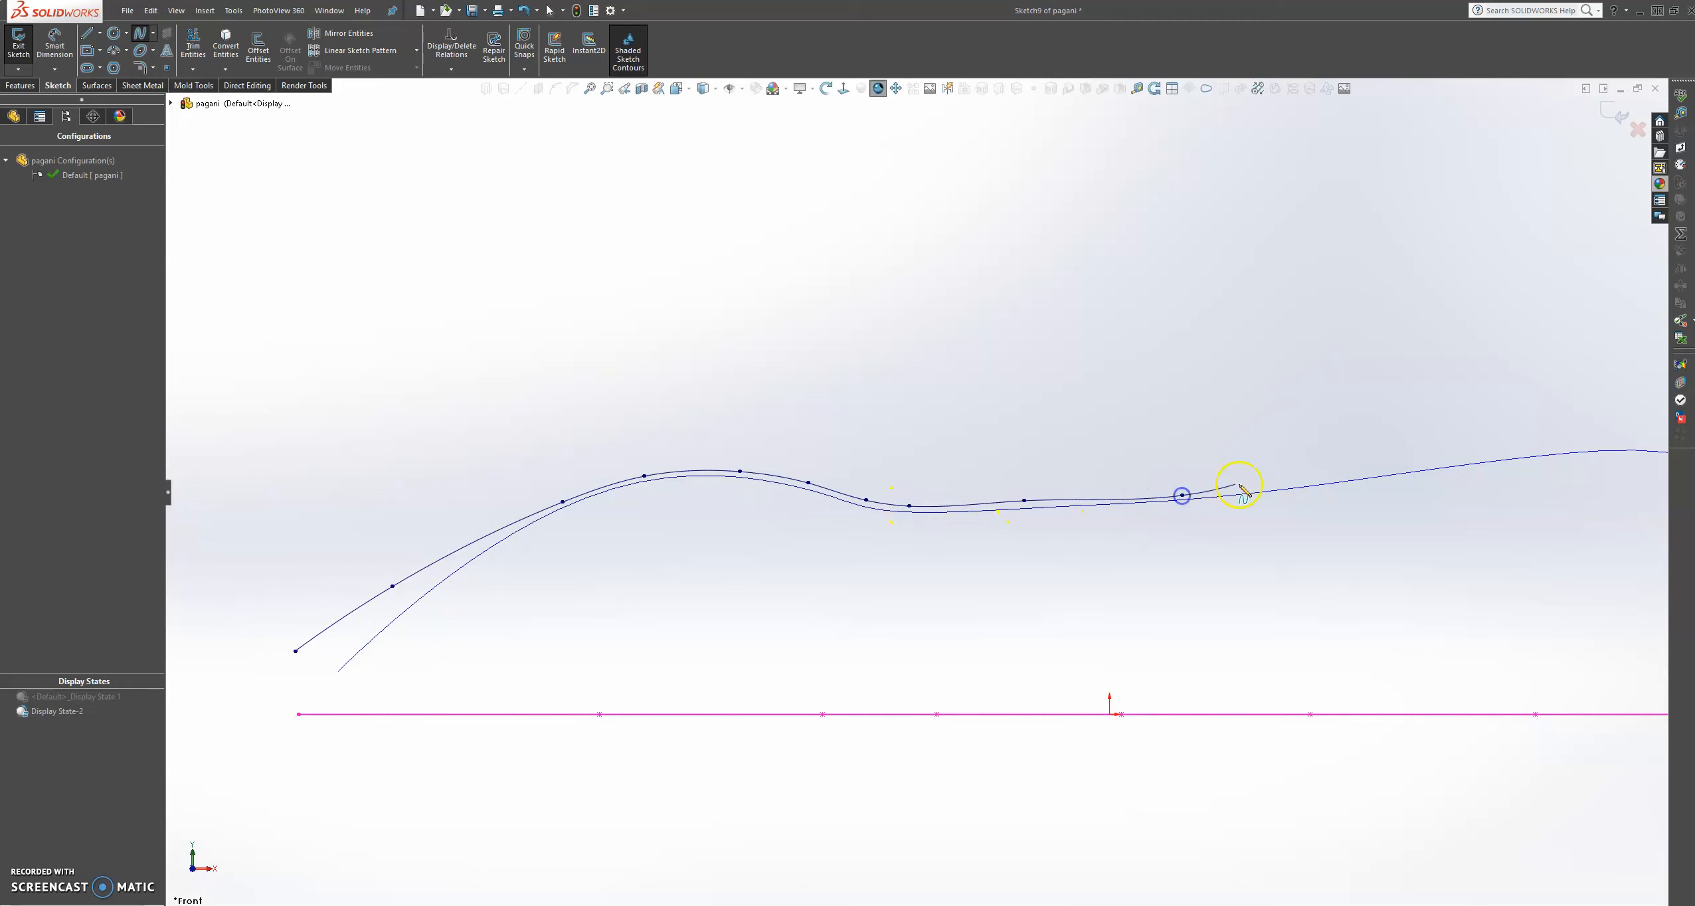
pyautogui.click(1331, 476)
pyautogui.click(1487, 456)
pyautogui.scroll(3, 1332, 491)
pyautogui.scroll(-5, 1235, 493)
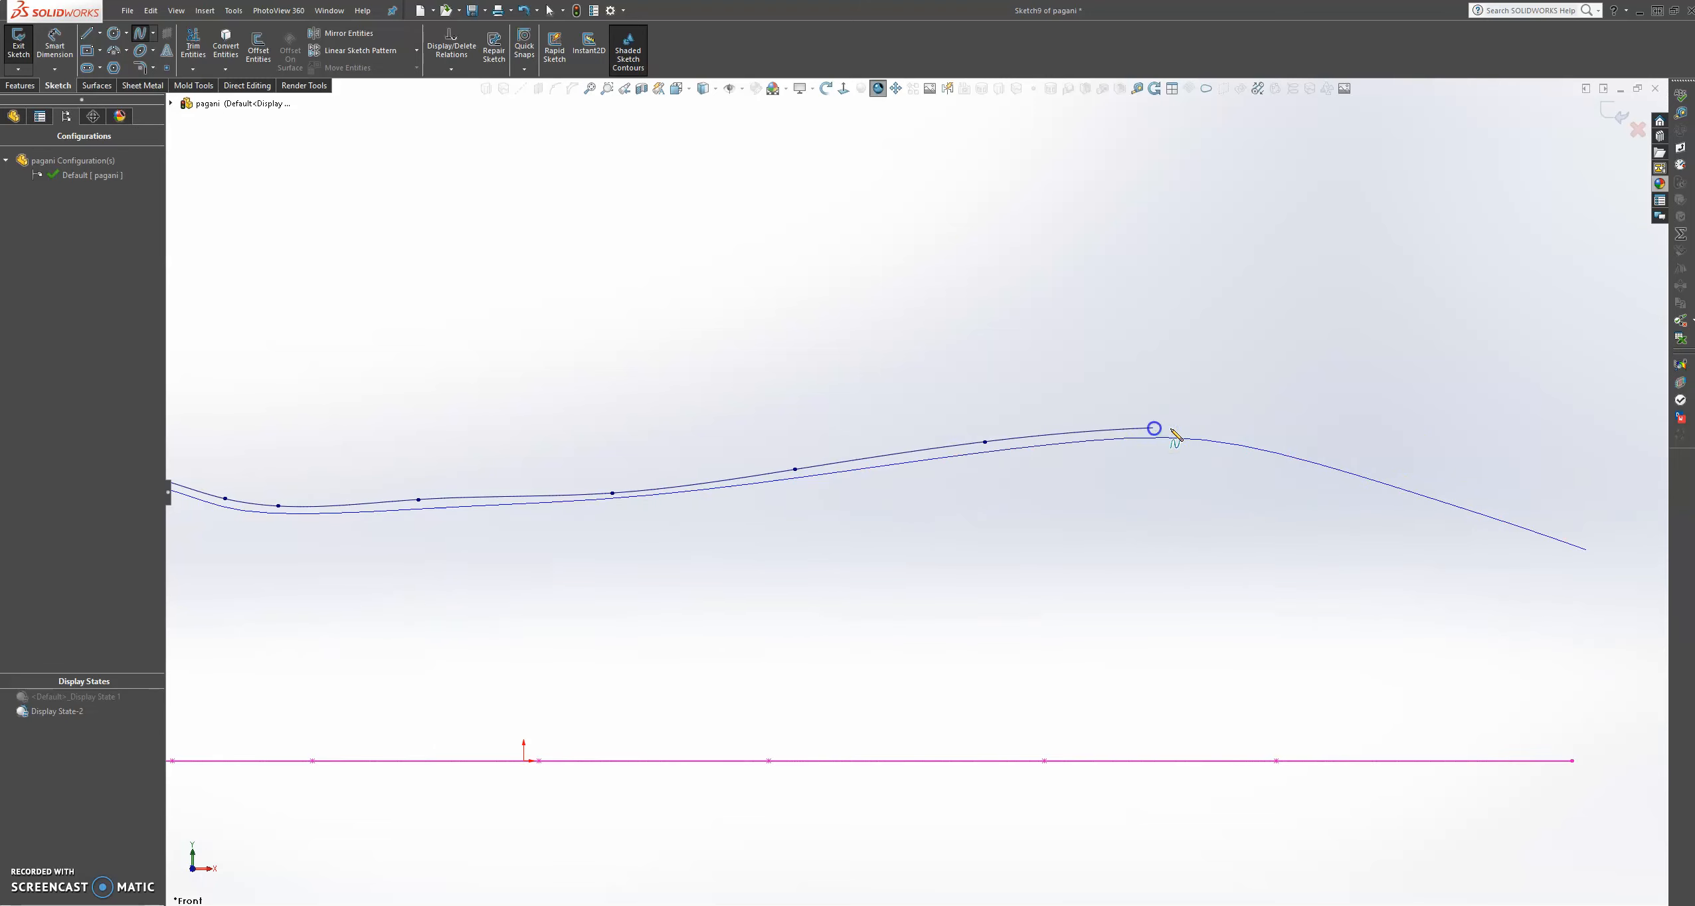
pyautogui.click(1329, 458)
pyautogui.click(1468, 498)
pyautogui.click(1589, 544)
pyautogui.scroll(2, 1590, 549)
pyautogui.click(1508, 577)
pyautogui.press('Escape')
pyautogui.scroll(3, 946, 566)
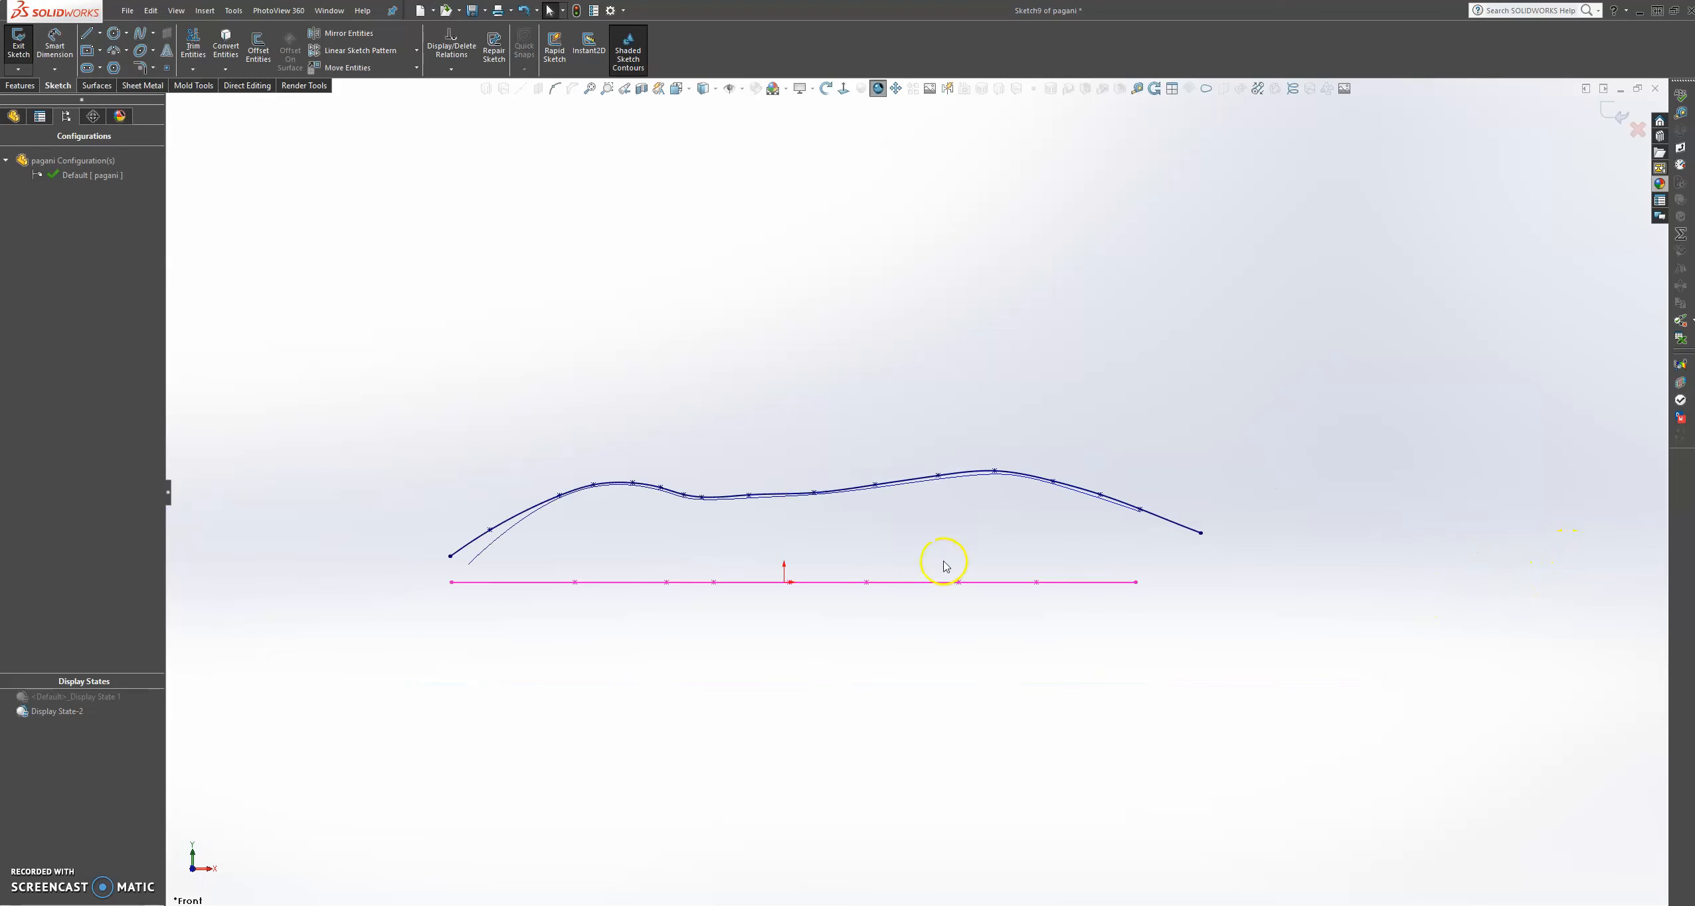
# Show the new spline's control polygon and bring back the side-view blueprint with <Default>_Display State 1
pyautogui.click(473, 540)
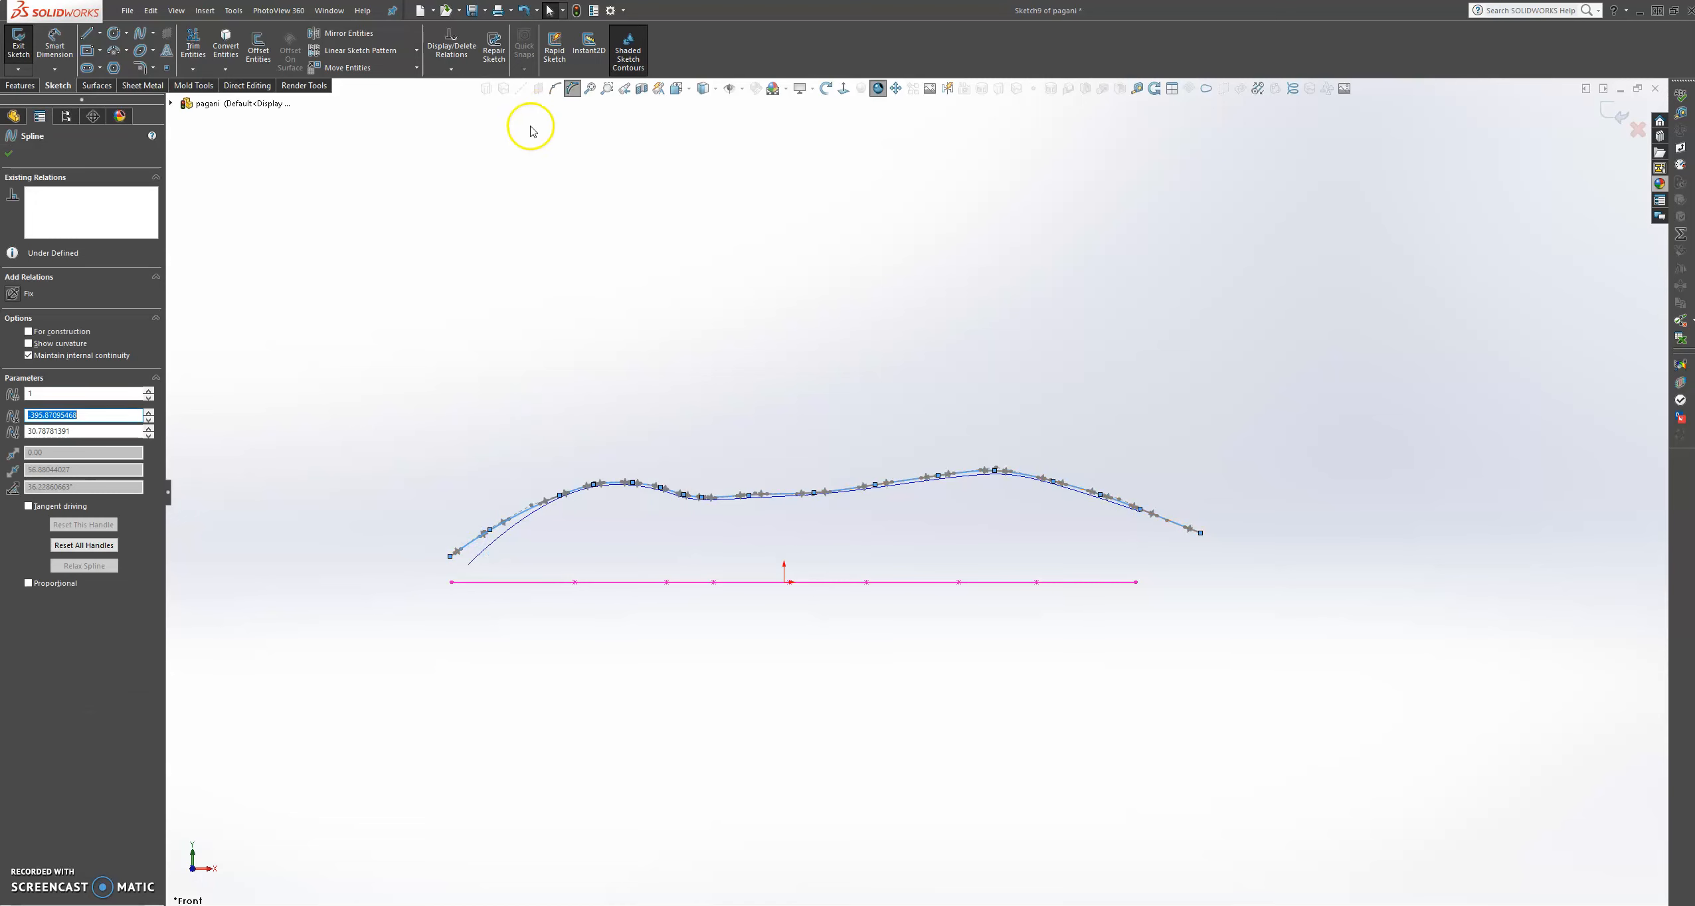
pyautogui.click(530, 508)
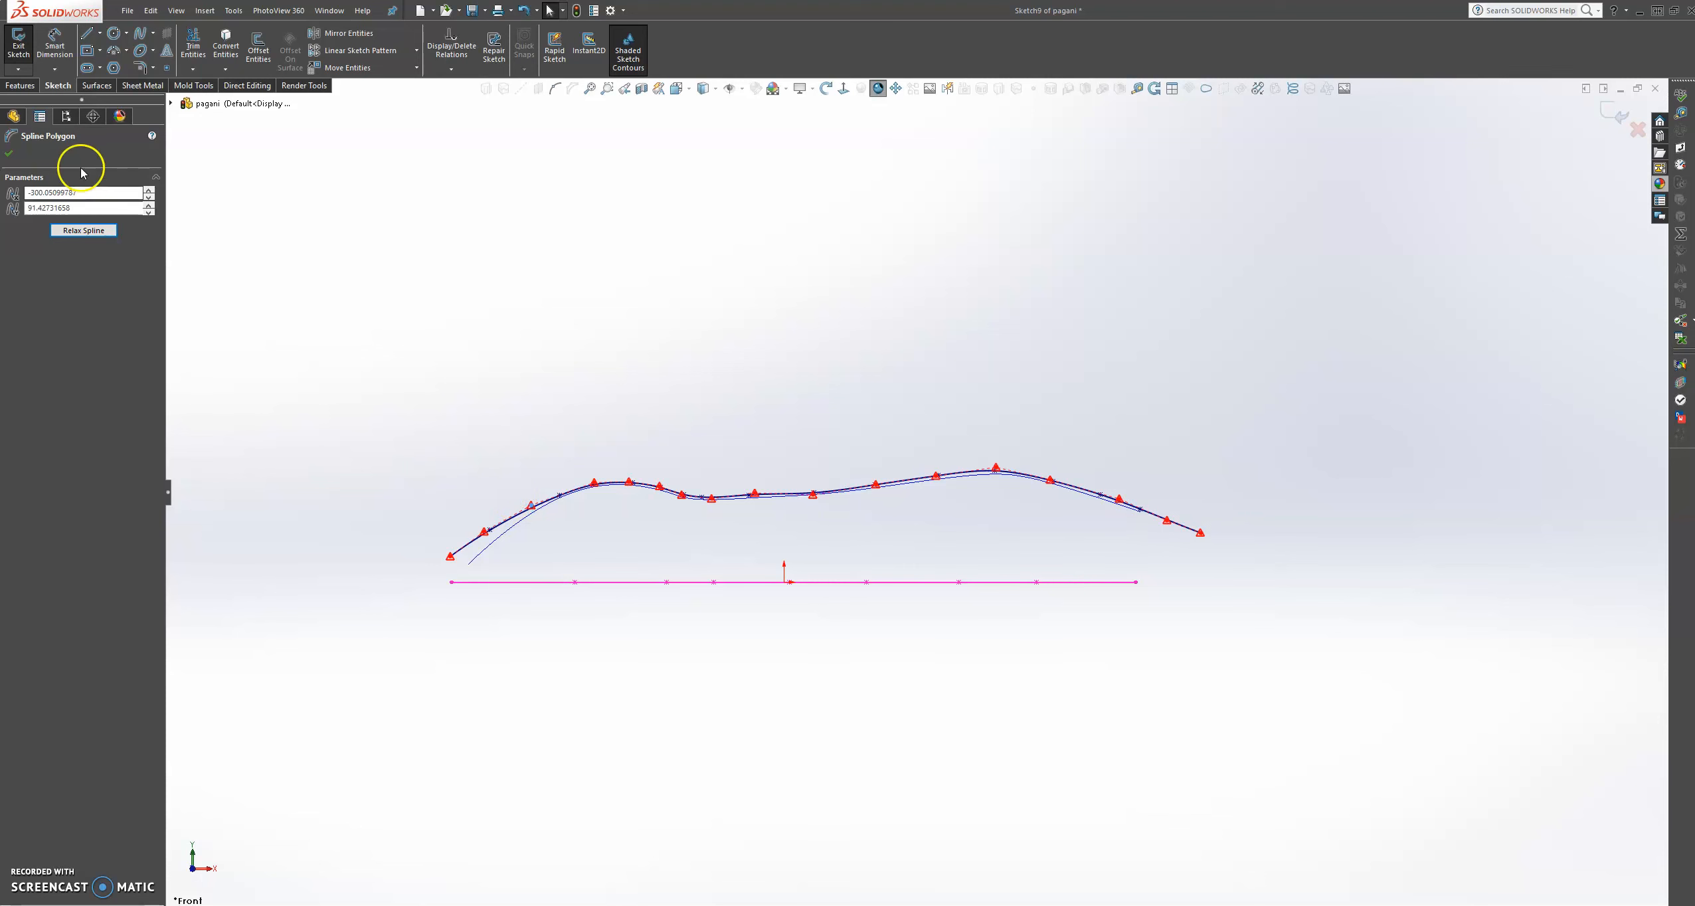
pyautogui.click(66, 116)
pyautogui.doubleClick(75, 696)
pyautogui.scroll(-3, 827, 421)
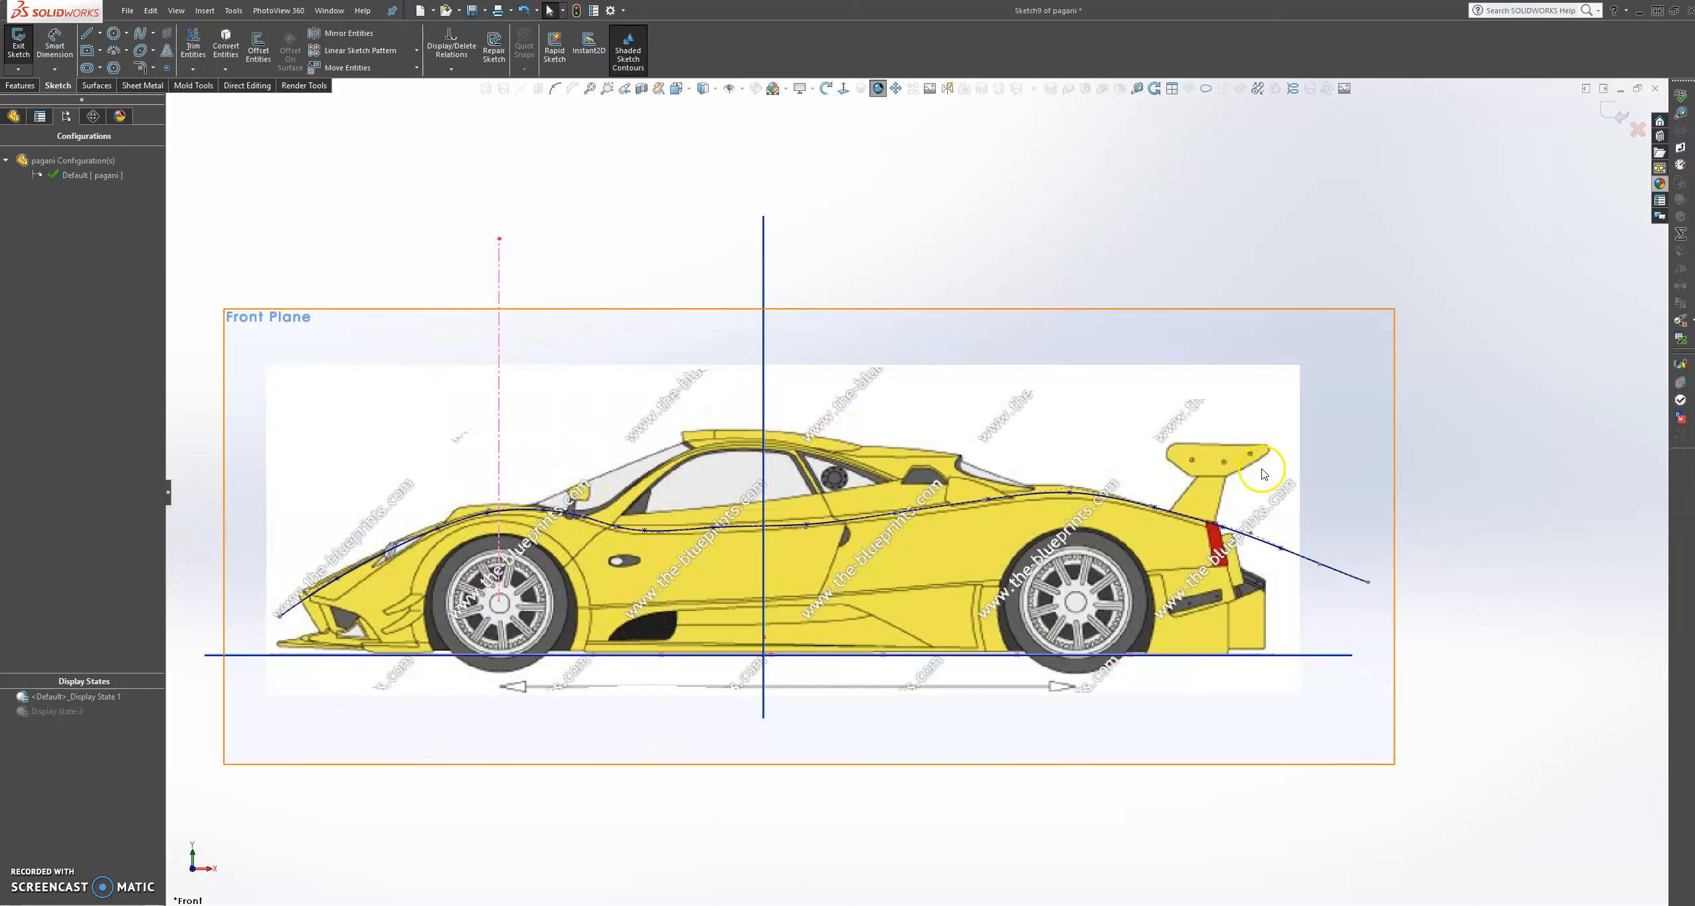
# Adjust the spline's control points above the rear wheel and along the door to follow the blueprint's body line
pyautogui.click(1073, 487)
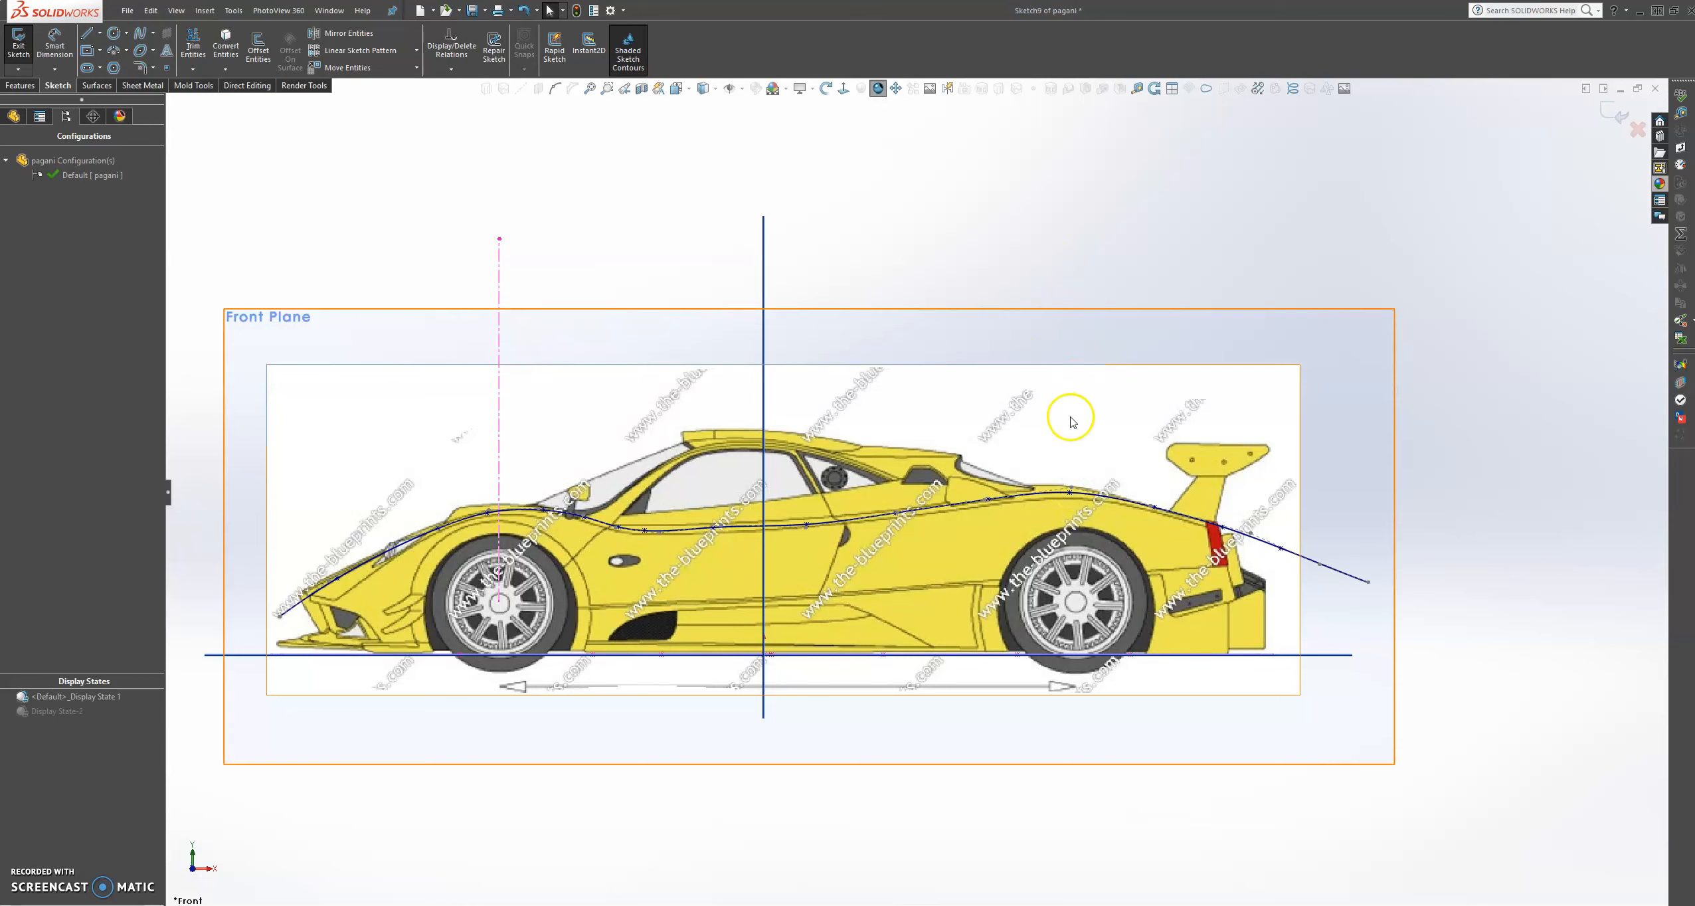
pyautogui.click(1074, 489)
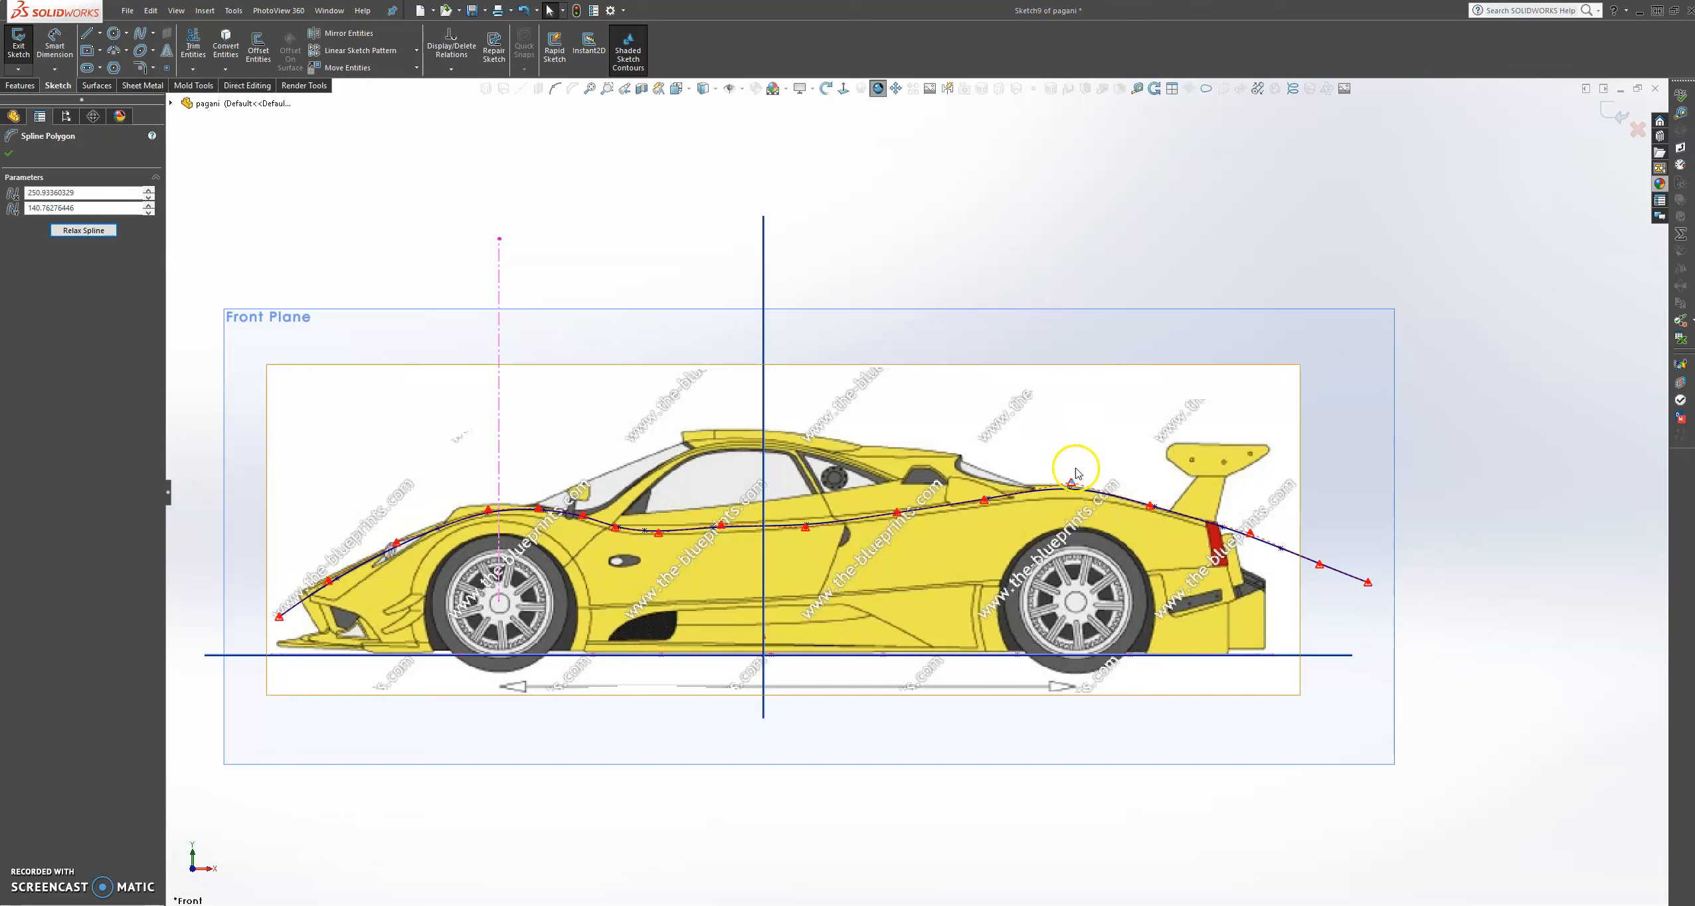
pyautogui.moveTo(1069, 481); pyautogui.dragTo(1078, 489)
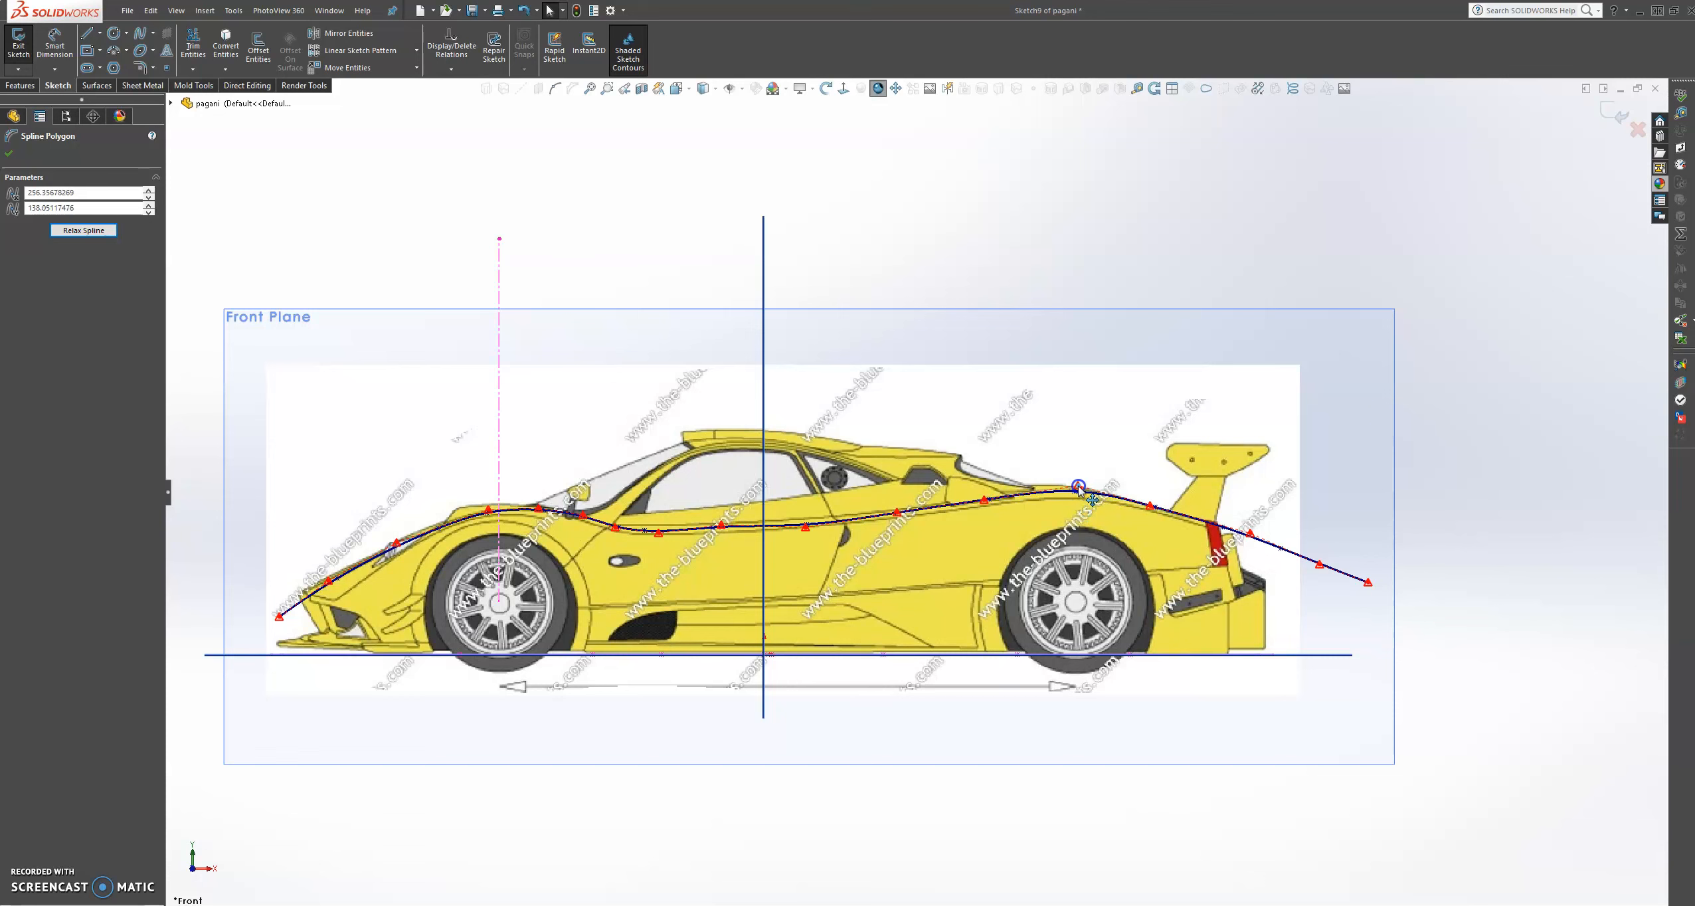
pyautogui.scroll(-2, 758, 522)
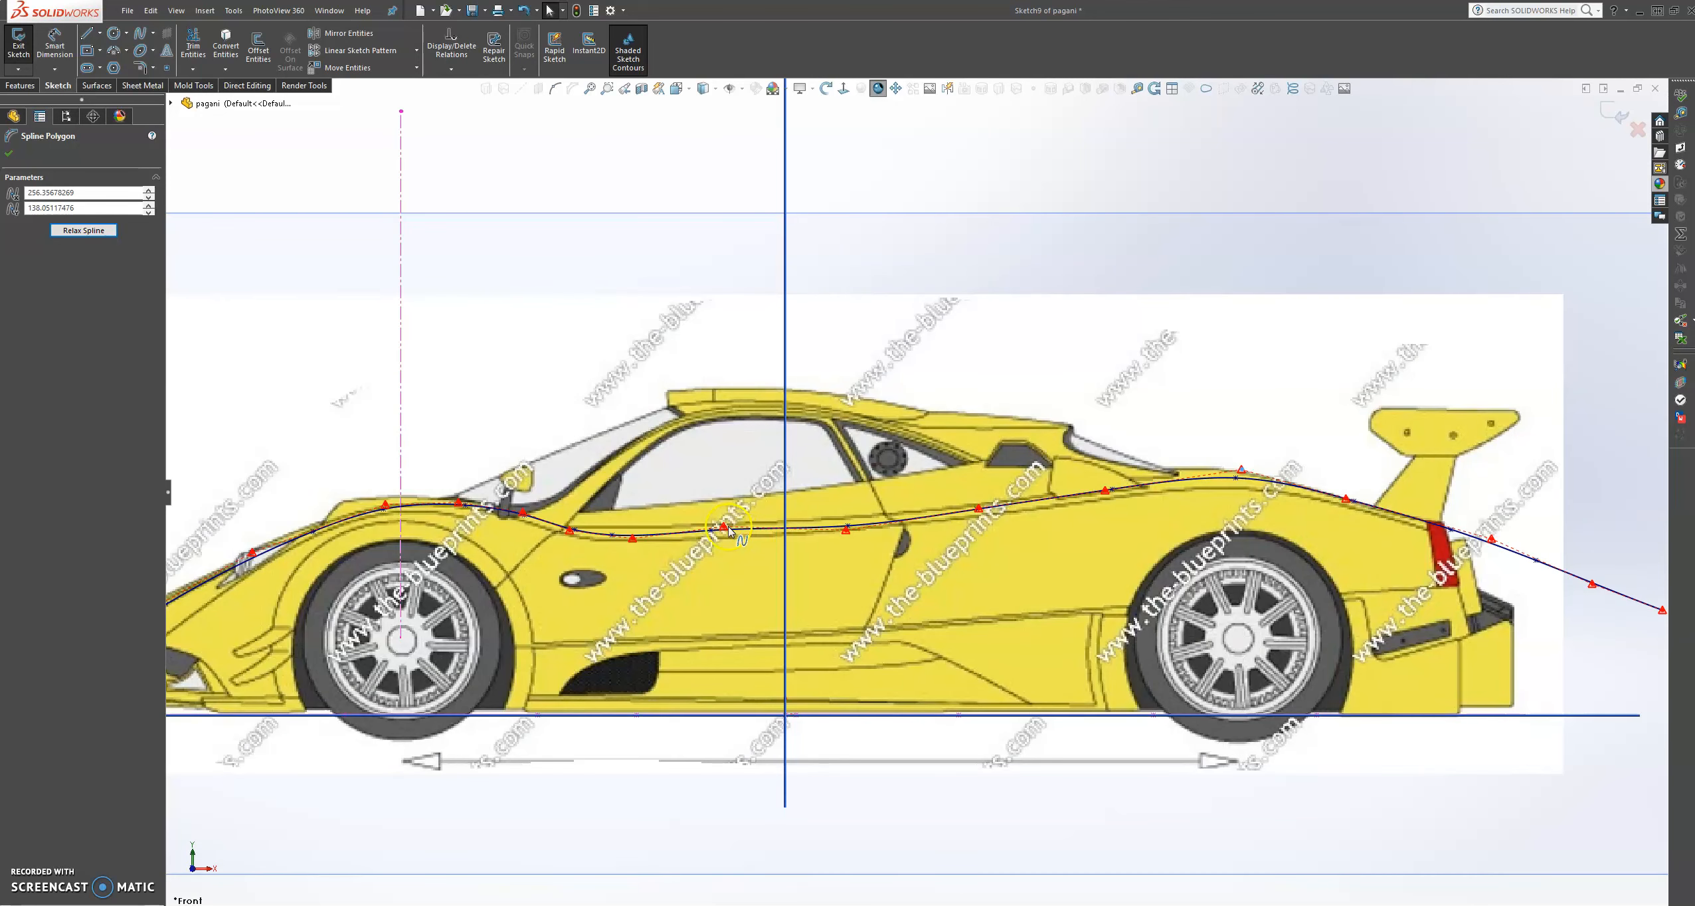
pyautogui.moveTo(726, 527); pyautogui.dragTo(727, 531)
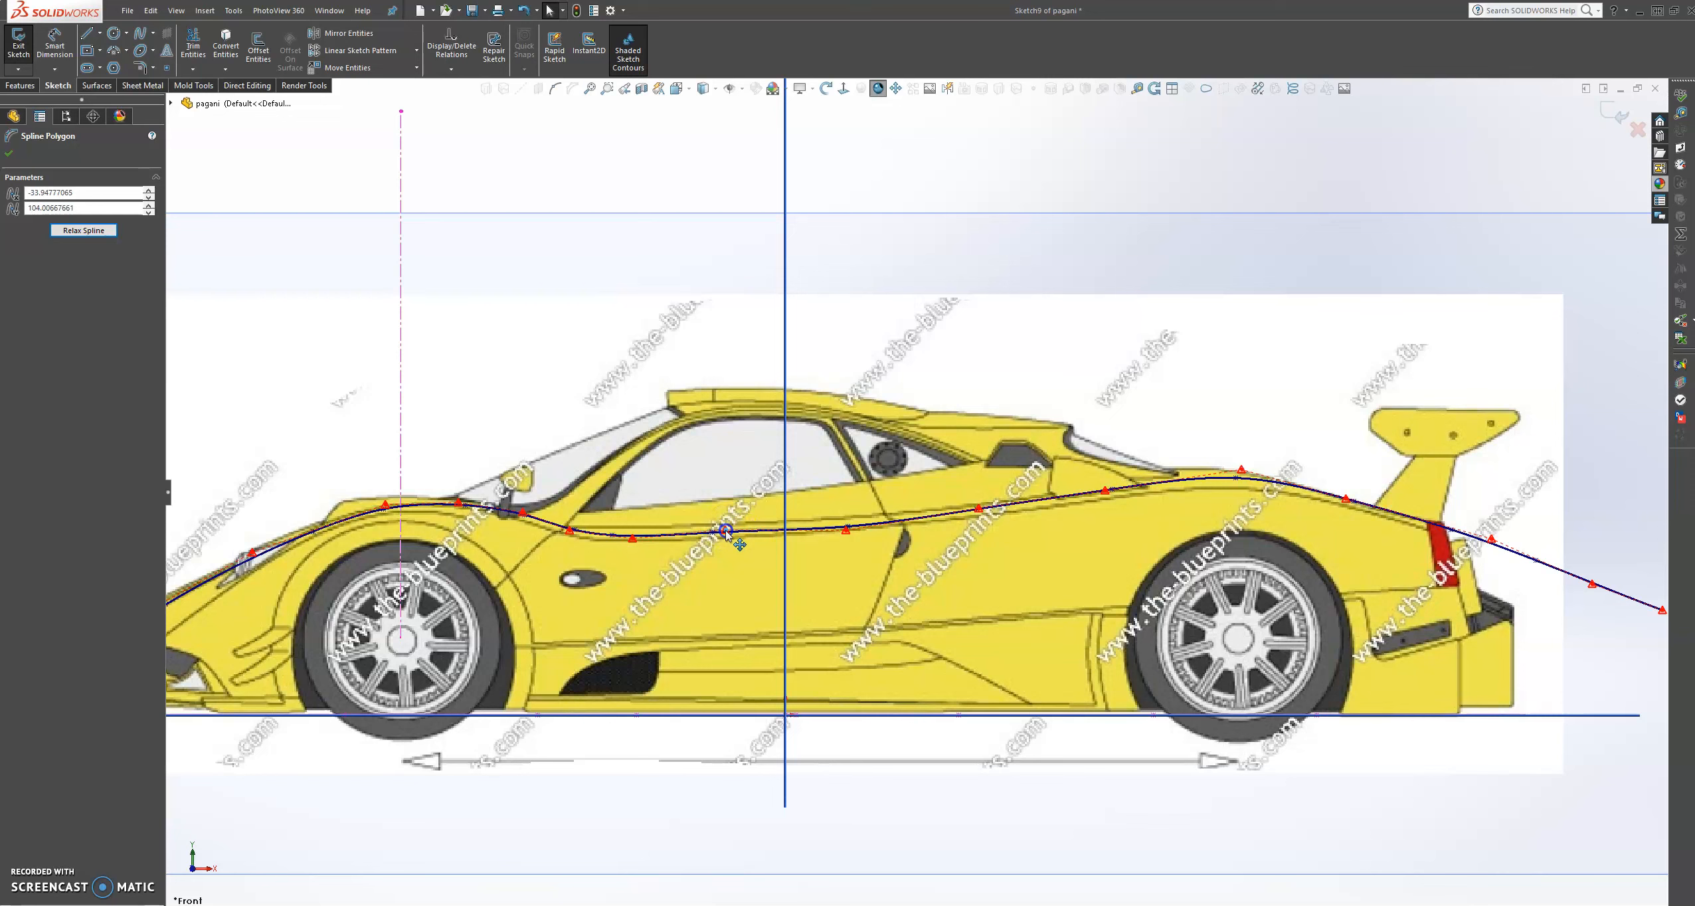
pyautogui.moveTo(846, 529); pyautogui.dragTo(846, 525)
pyautogui.scroll(2, 915, 494)
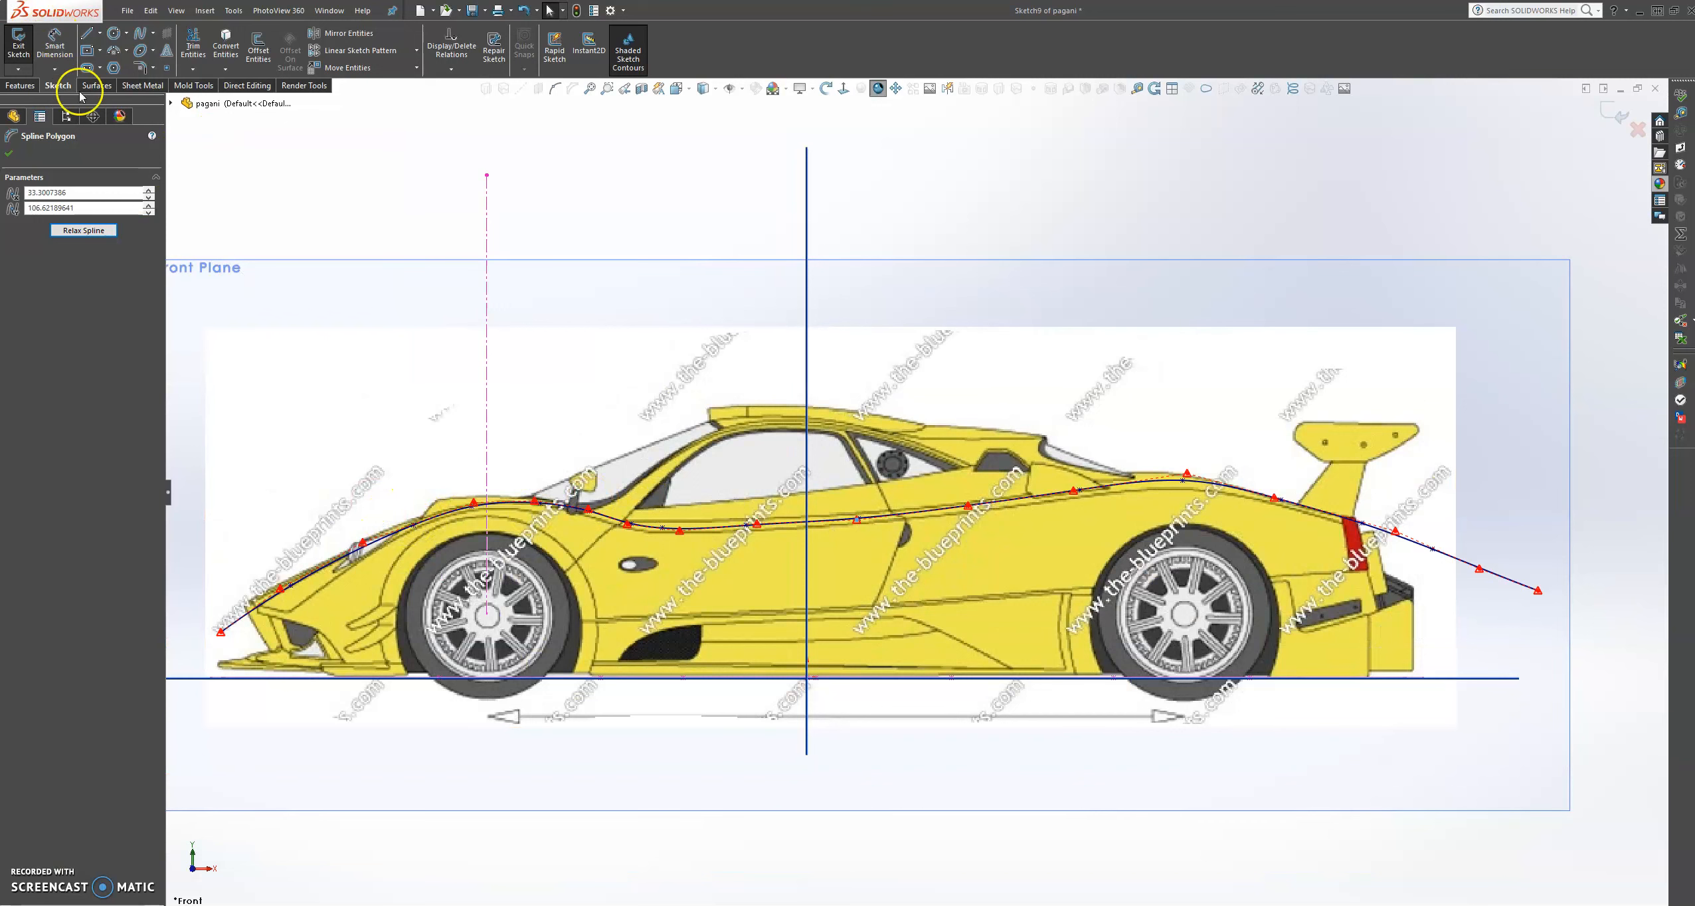
# Activate Display State-2 and move the control points over the front wheel and in the dip behind it closer to the existing curve
pyautogui.click(65, 116)
pyautogui.doubleClick(83, 715)
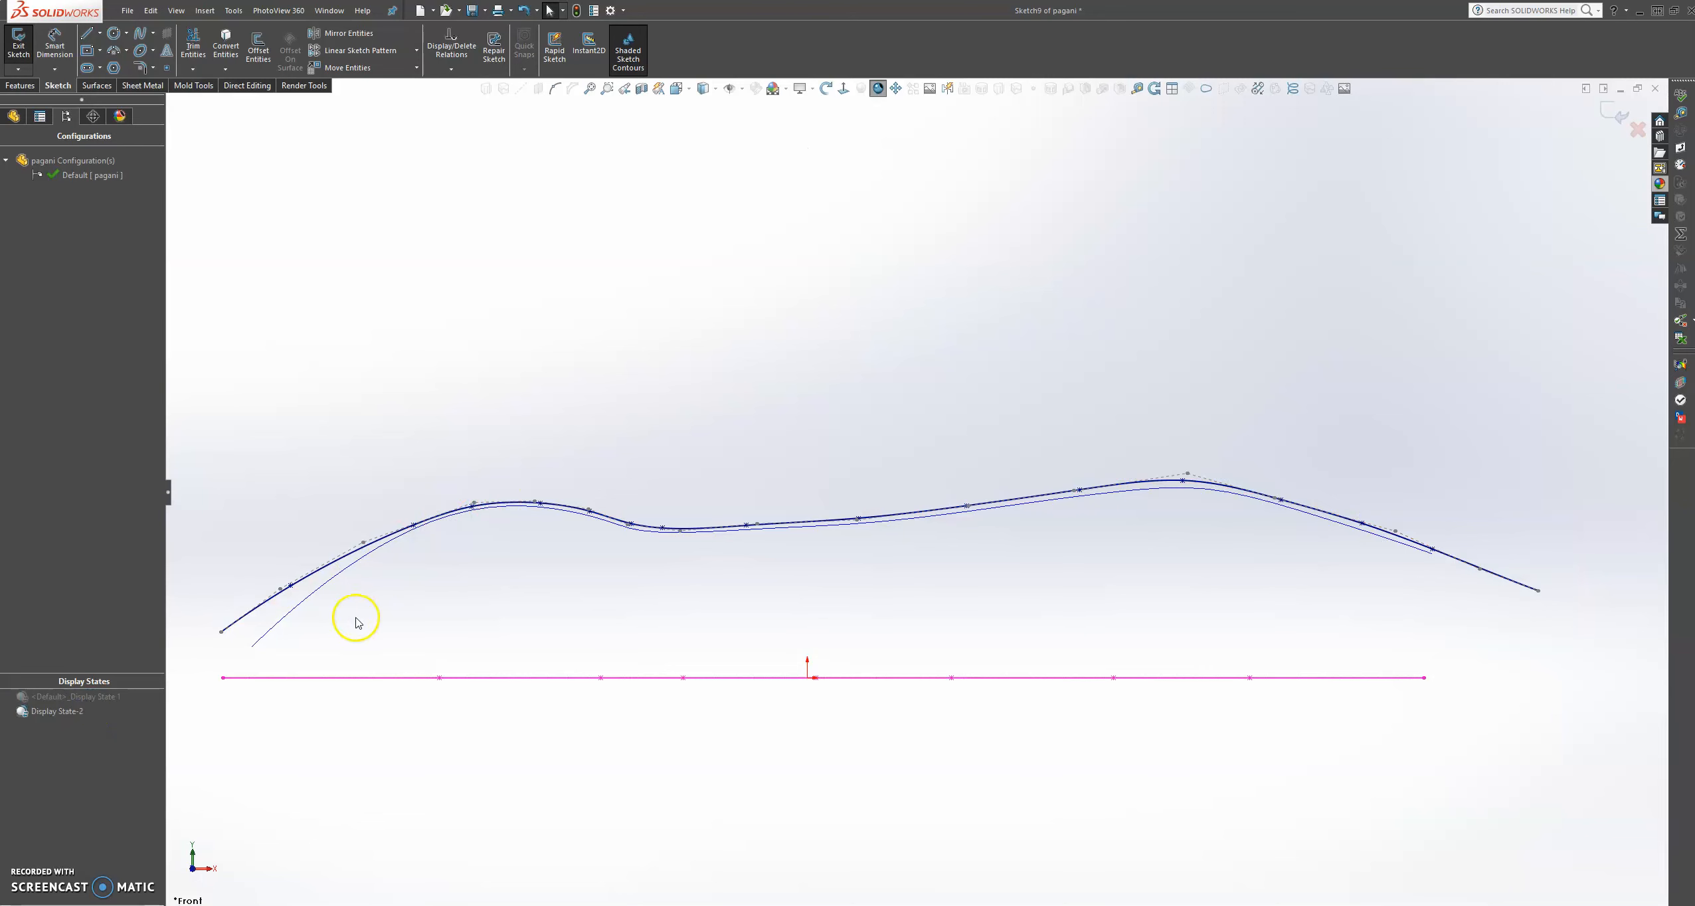
pyautogui.scroll(-3, 357, 621)
pyautogui.click(565, 455)
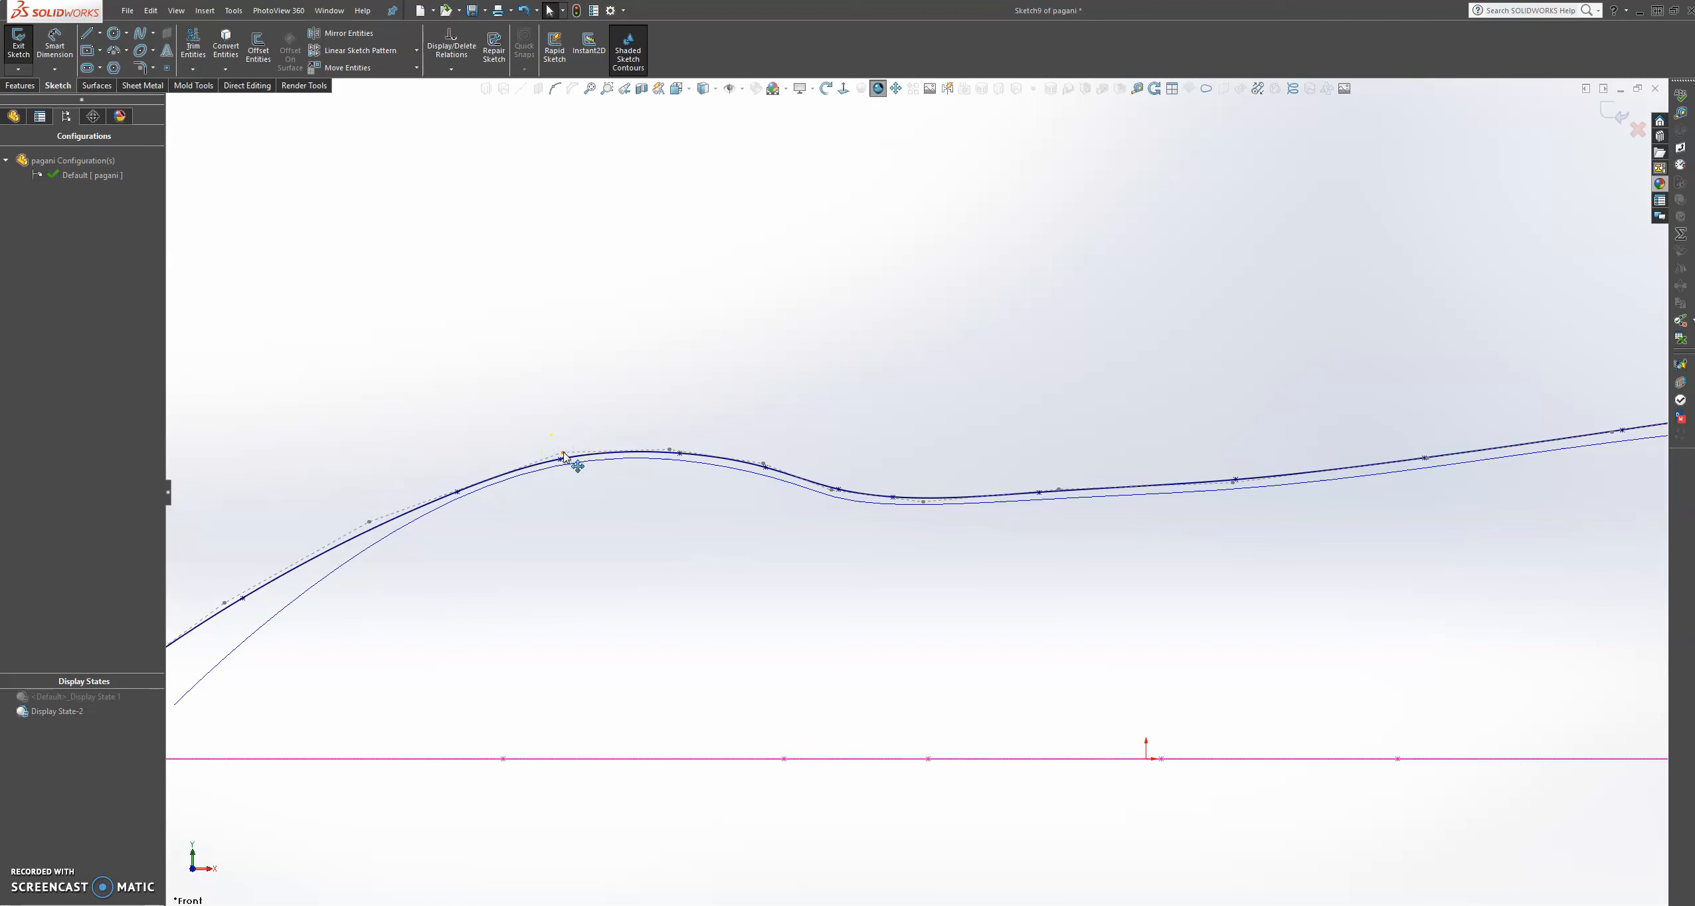
pyautogui.click(561, 454)
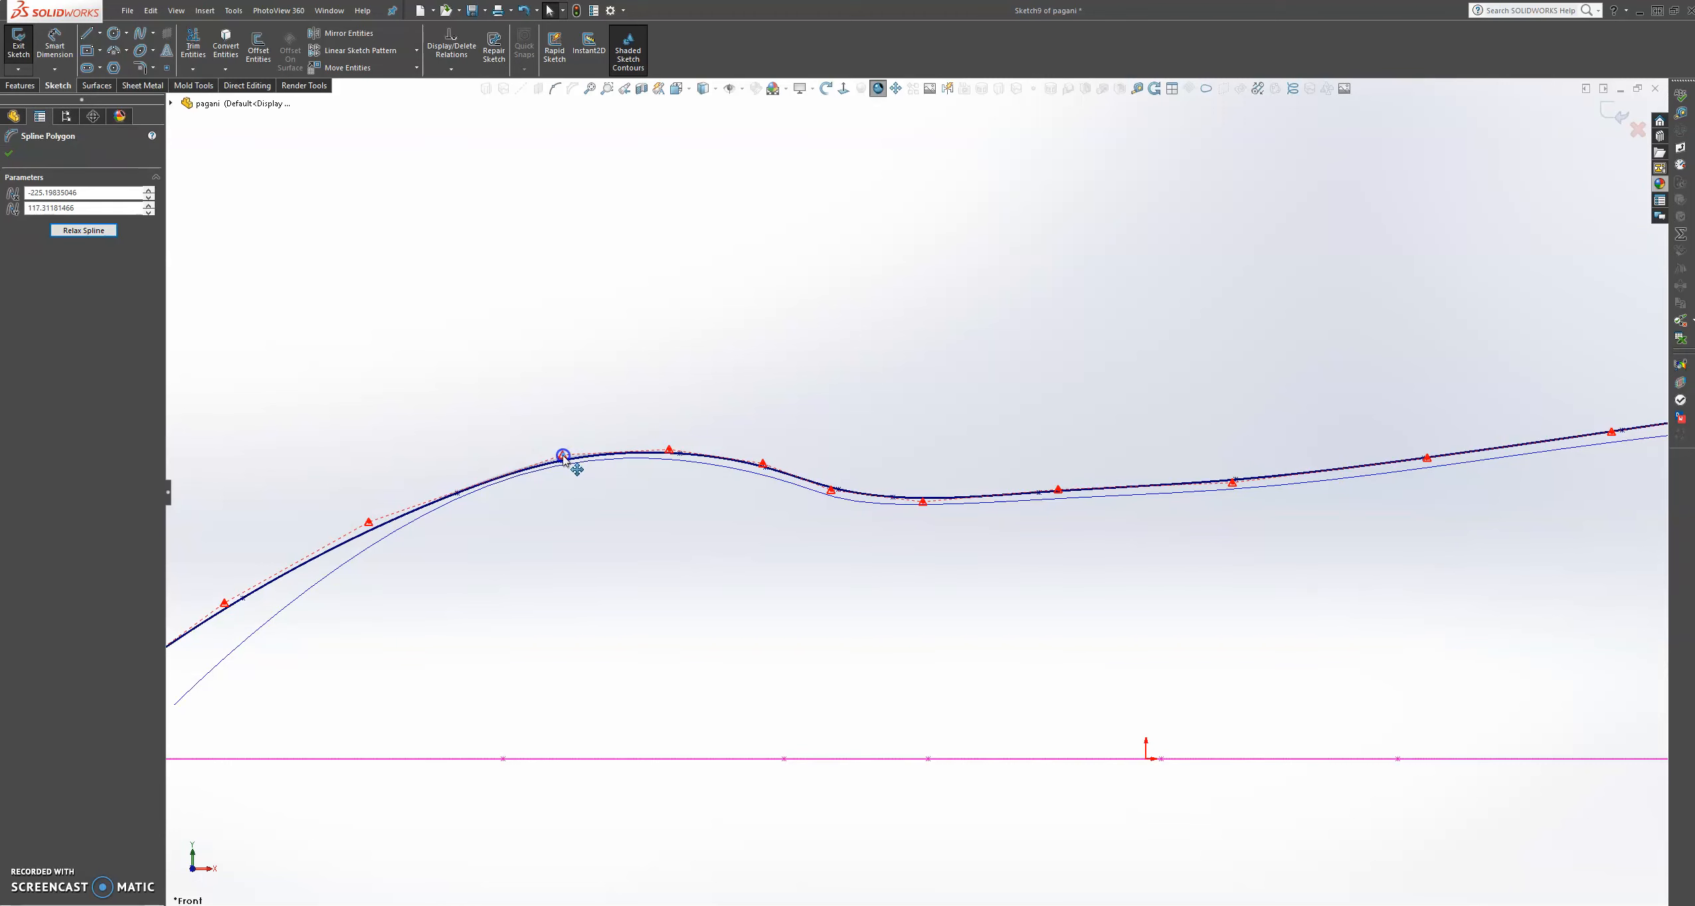
pyautogui.click(668, 453)
pyautogui.click(767, 469)
pyautogui.click(822, 489)
pyautogui.moveTo(831, 490); pyautogui.dragTo(923, 506)
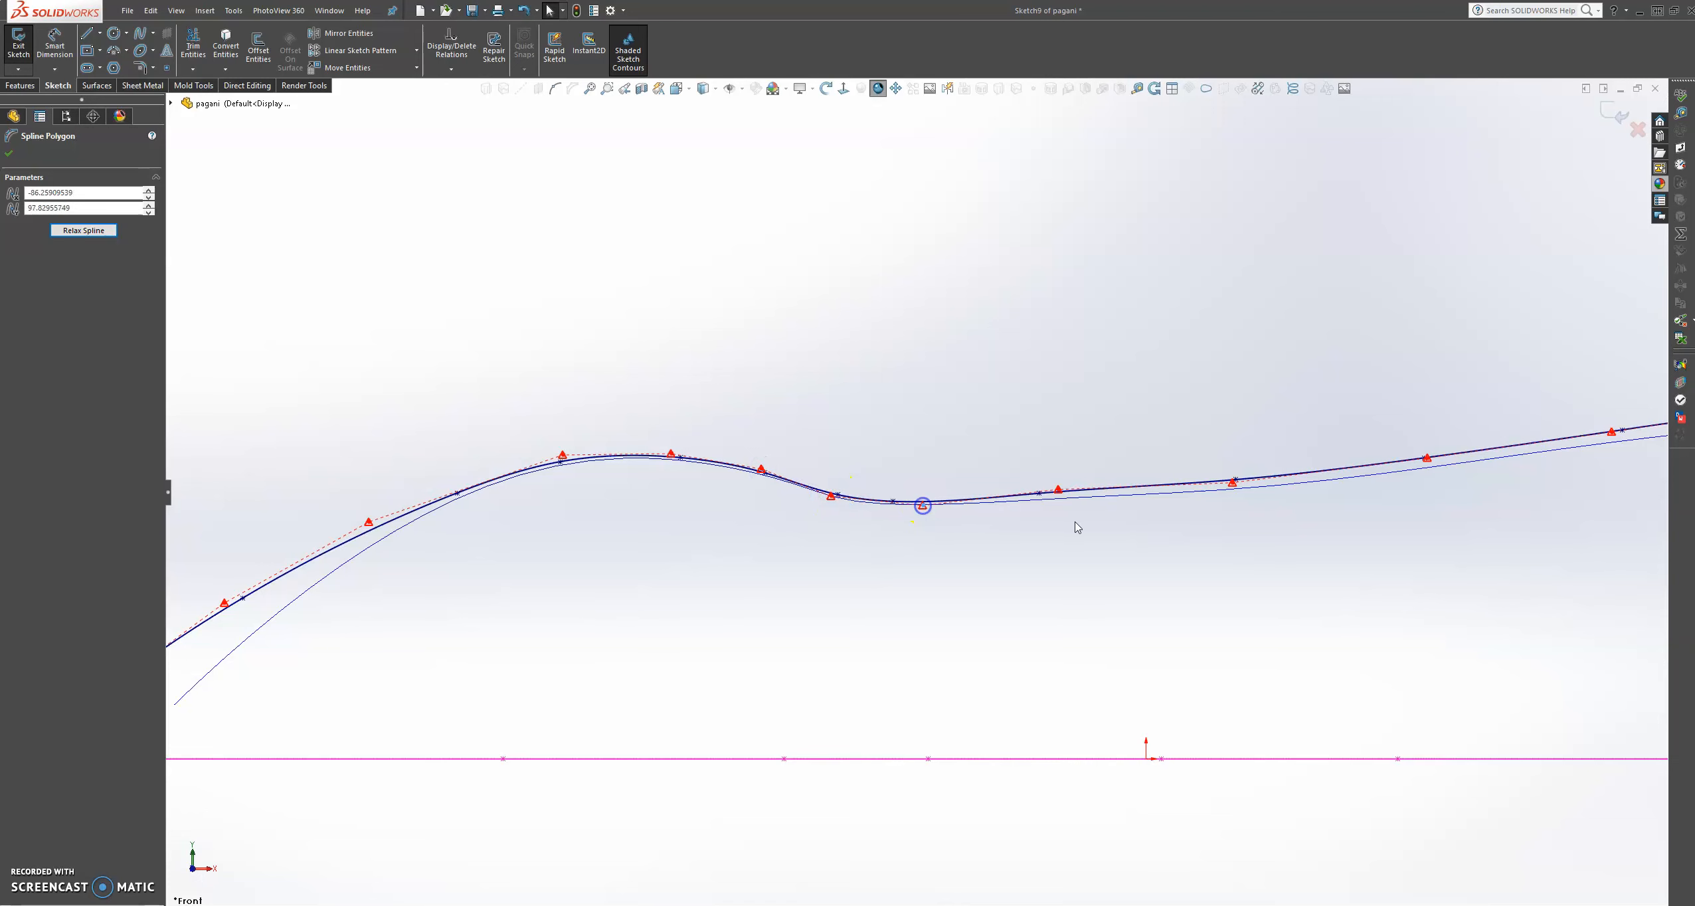
# Lower the three control points along the door section to bring the spline closer to the existing curve
pyautogui.moveTo(1059, 491); pyautogui.dragTo(1061, 496)
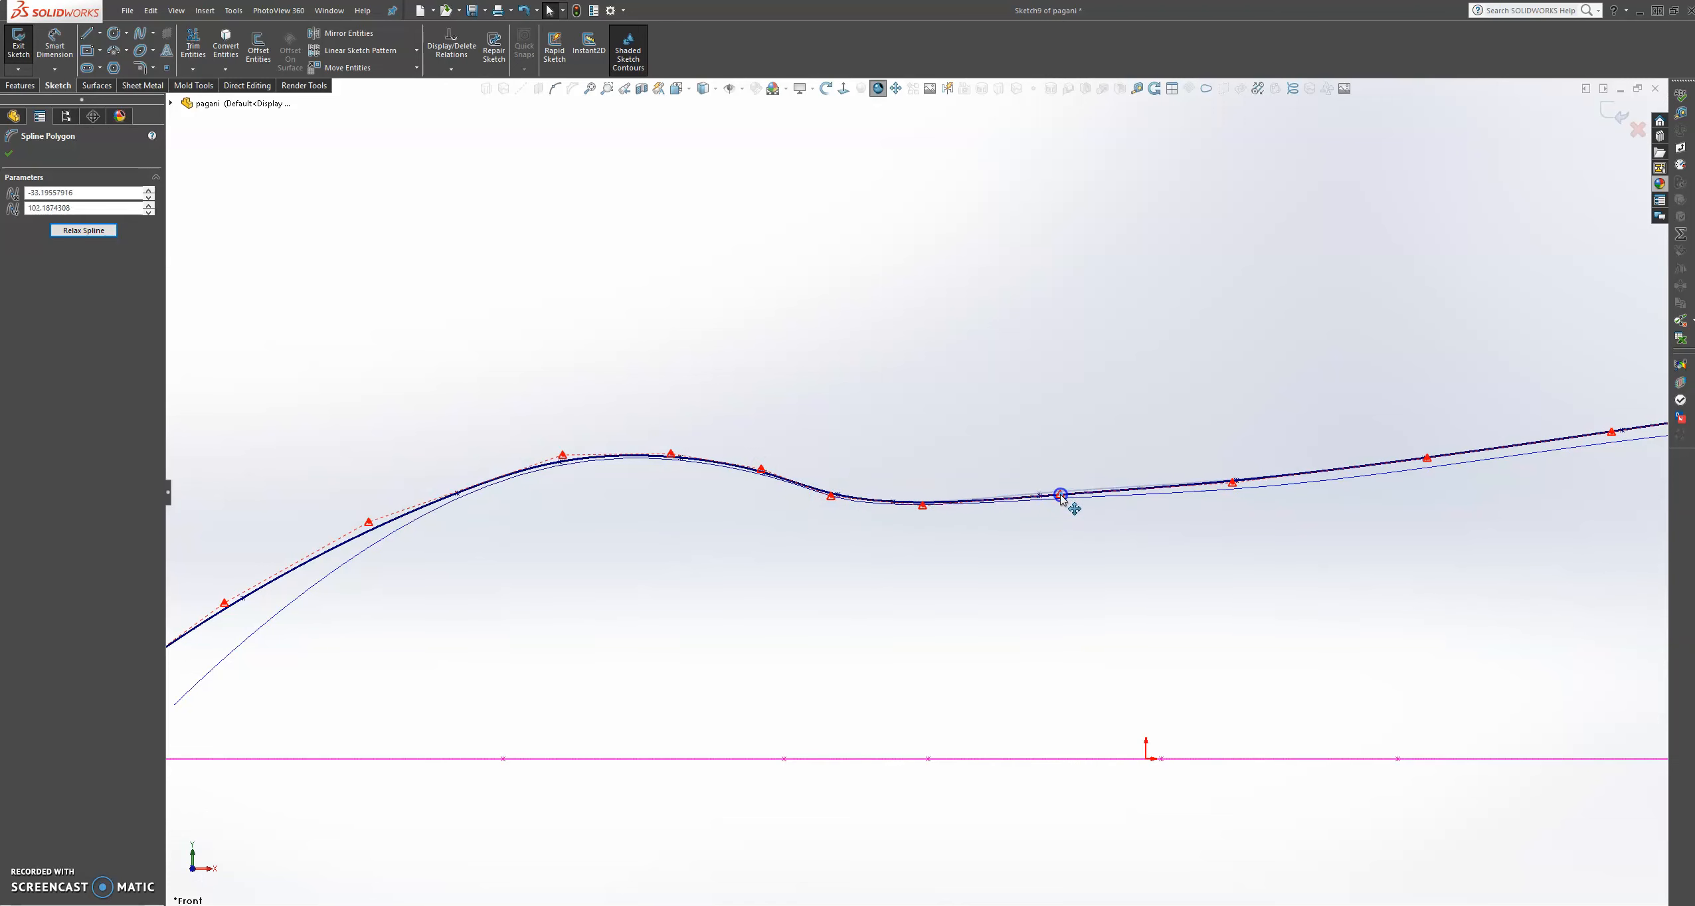
pyautogui.click(1232, 494)
pyautogui.moveTo(1231, 484); pyautogui.dragTo(1234, 489)
pyautogui.click(1414, 452)
pyautogui.moveTo(1429, 457); pyautogui.dragTo(1433, 464)
# Lower the control points at and just ahead of the rear fender crest toward the existing curve
pyautogui.scroll(5, 1429, 467)
pyautogui.scroll(-5, 1249, 492)
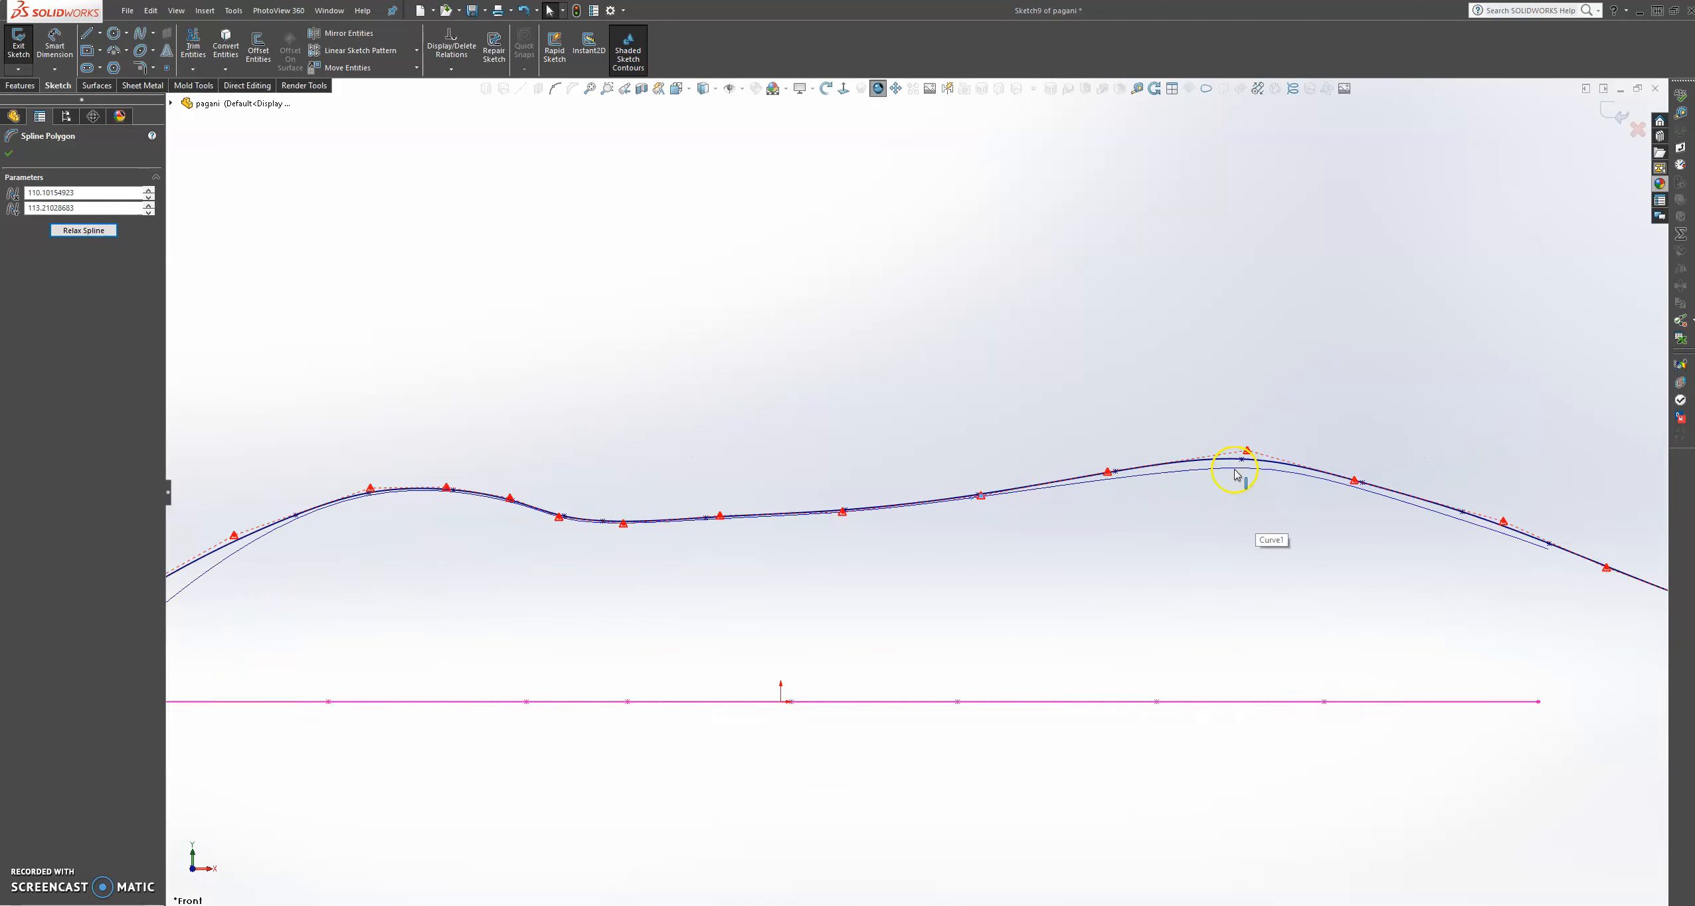
pyautogui.moveTo(1015, 475); pyautogui.dragTo(1016, 483)
pyautogui.moveTo(1221, 446); pyautogui.dragTo(1234, 459)
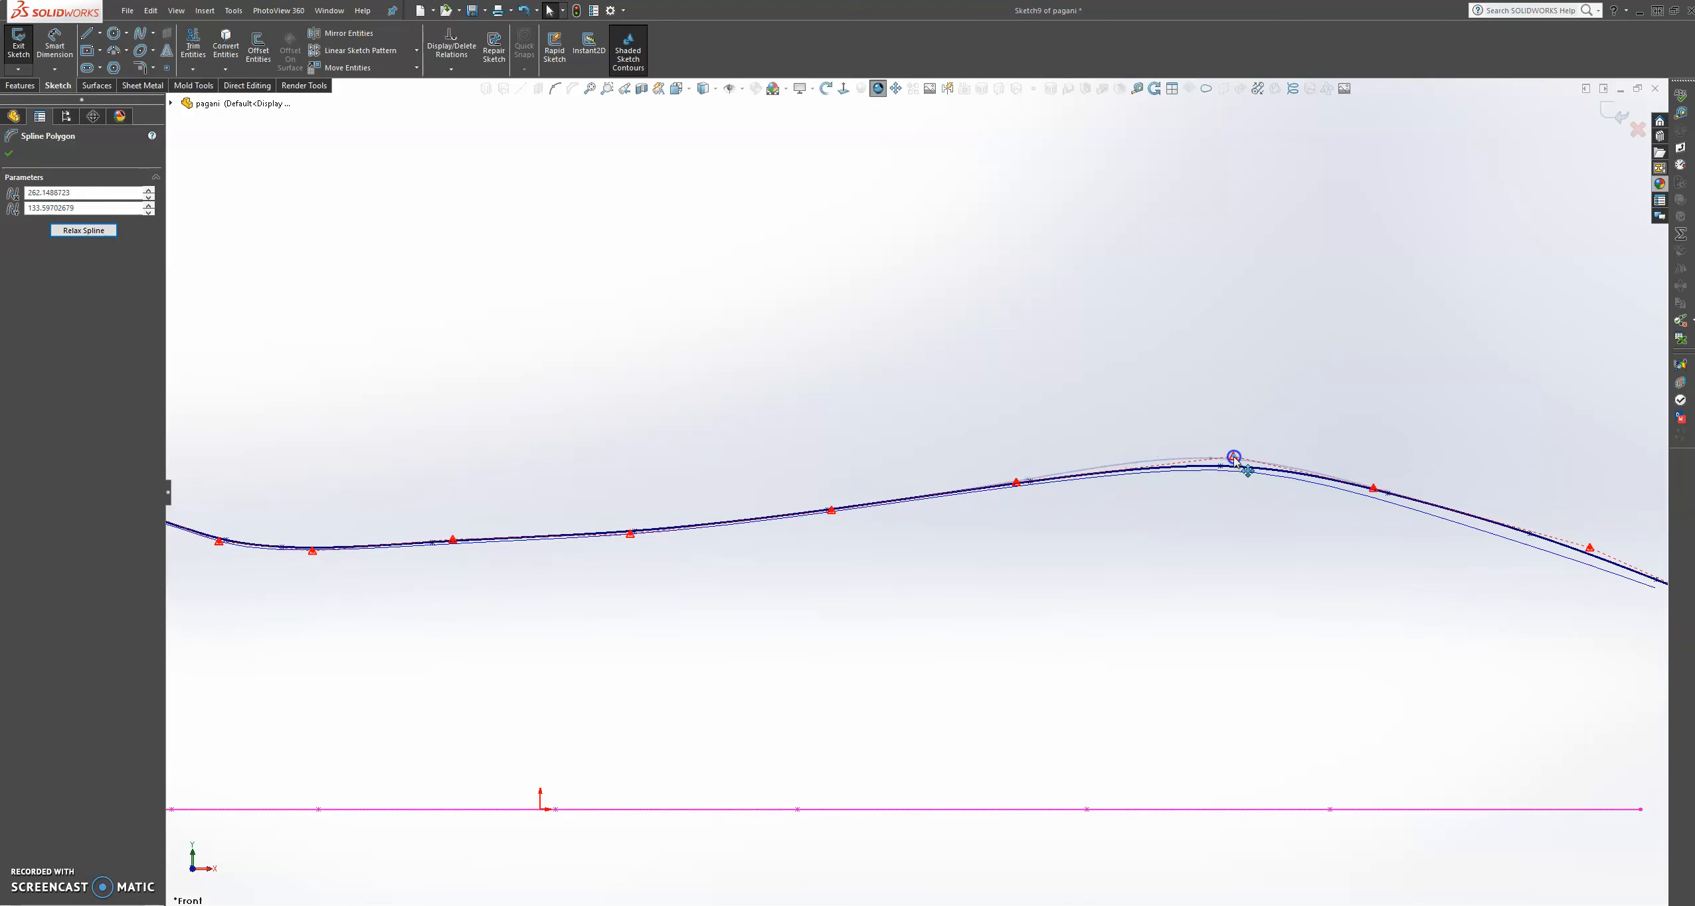
# Move the two control points on the slope behind the rear fender crest down onto the existing curve
pyautogui.scroll(3, 1380, 469)
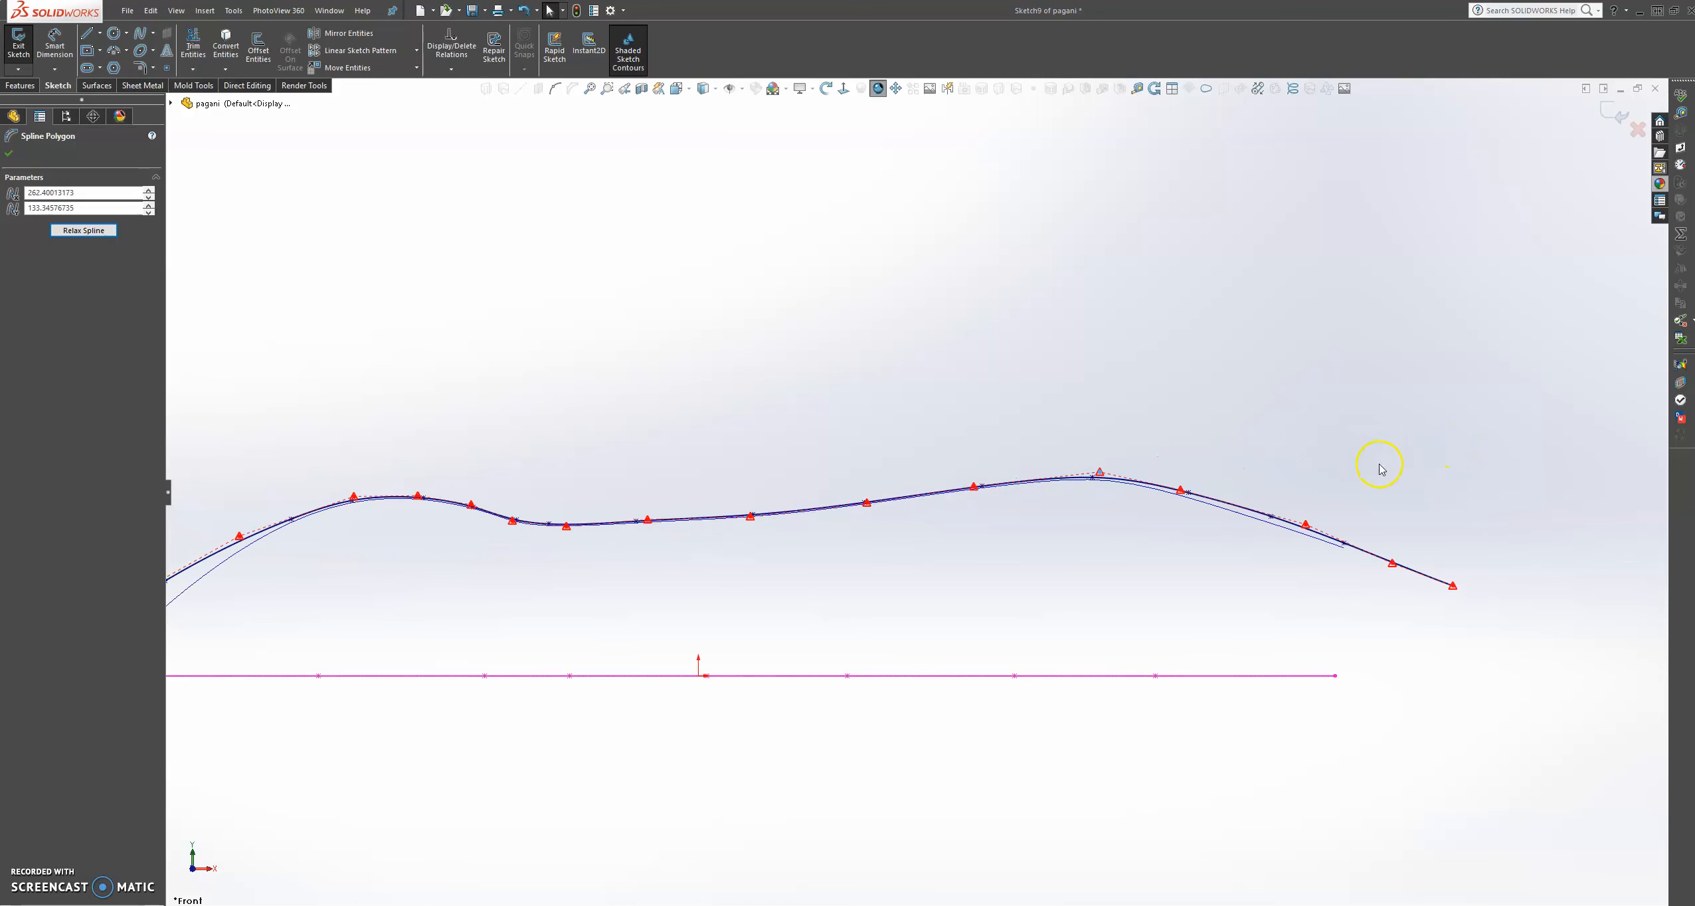
pyautogui.scroll(-2, 1139, 566)
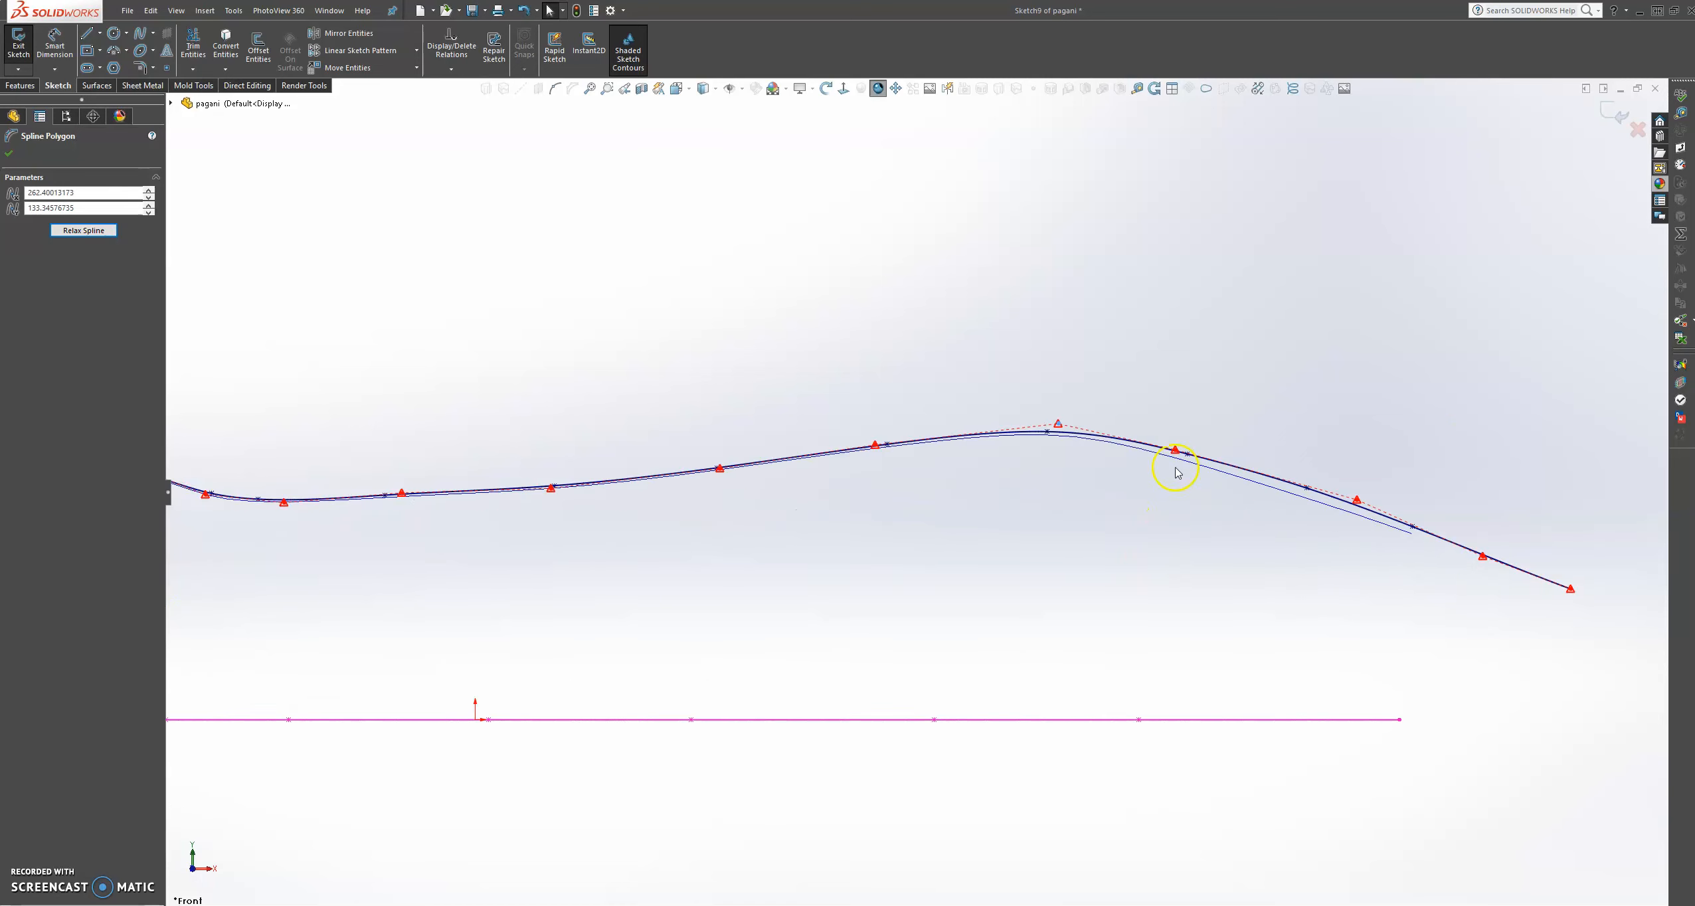
pyautogui.moveTo(1178, 451); pyautogui.dragTo(1171, 455)
pyautogui.click(1297, 461)
pyautogui.moveTo(1359, 505); pyautogui.dragTo(1349, 509)
pyautogui.click(1438, 519)
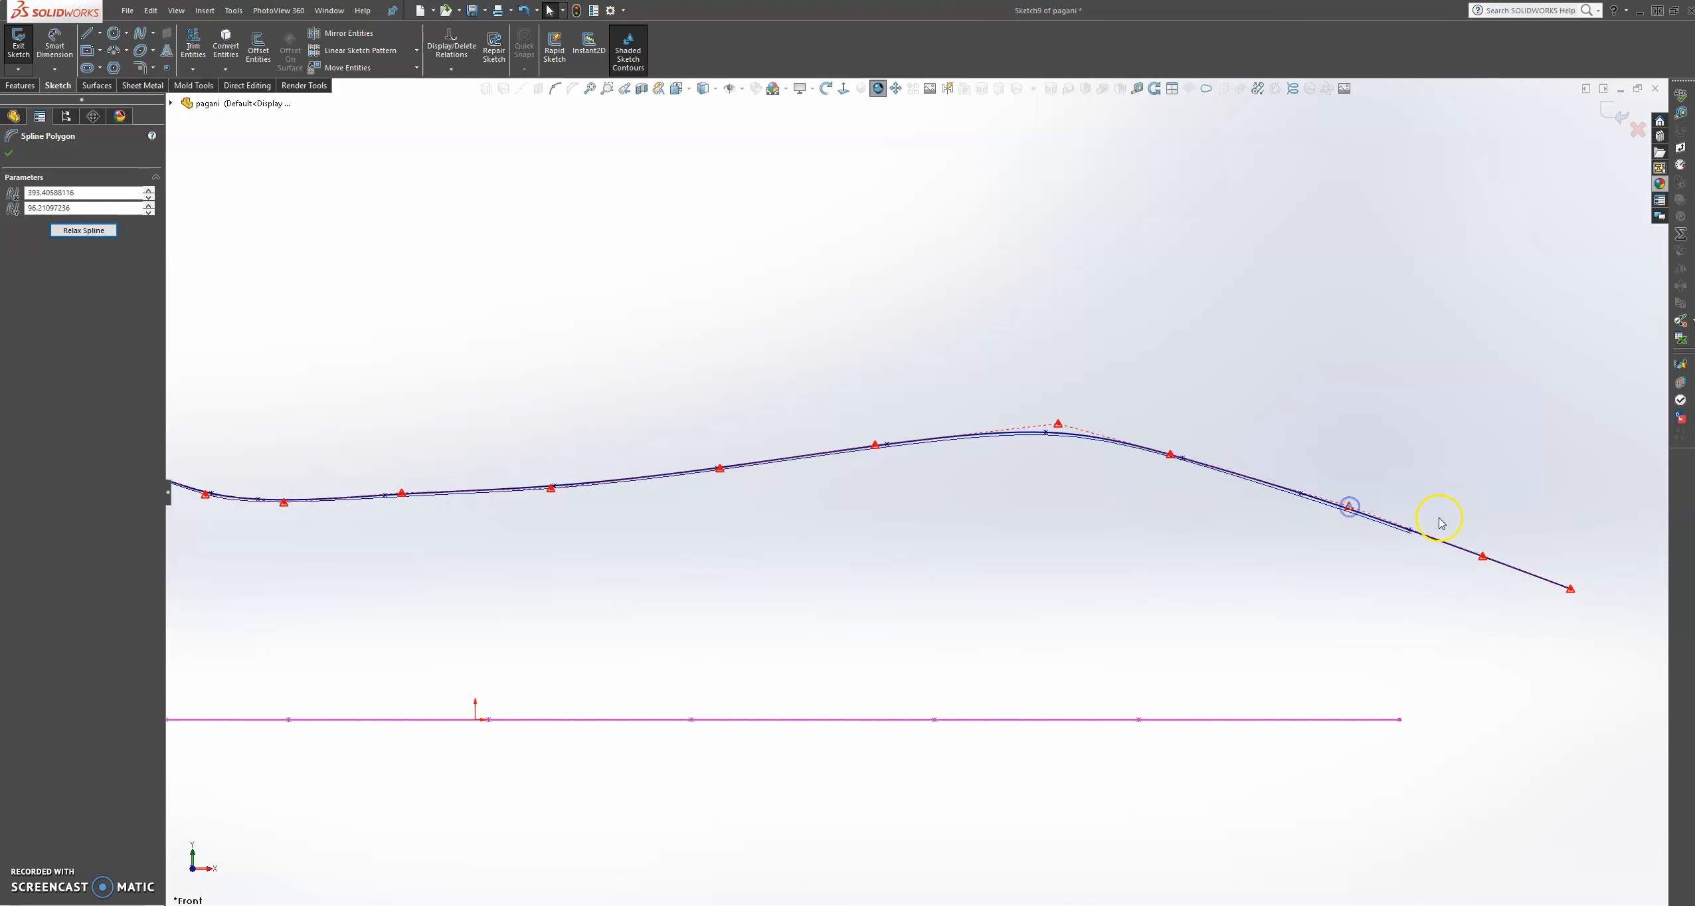
# Fine-tune the three control points along the slope behind the rear fender crest to keep the spline close to the existing curve
pyautogui.moveTo(1486, 563); pyautogui.dragTo(1482, 563)
pyautogui.moveTo(1171, 458); pyautogui.dragTo(1175, 457)
pyautogui.click(1313, 480)
pyautogui.moveTo(1349, 509); pyautogui.dragTo(1345, 506)
pyautogui.click(1421, 513)
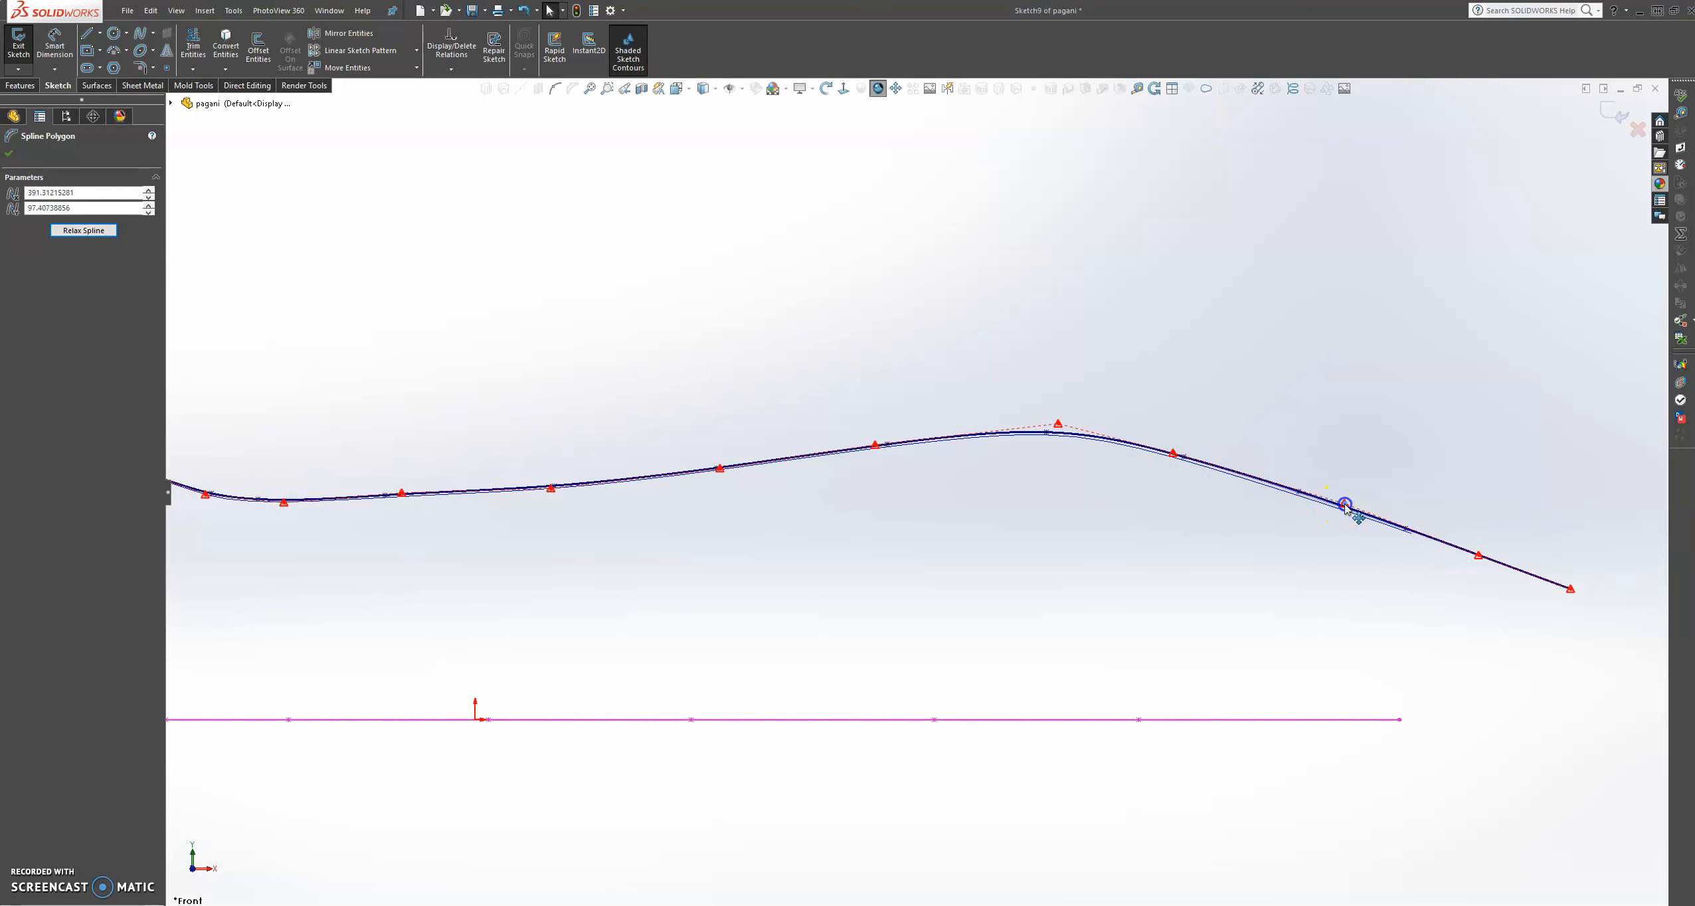
pyautogui.click(1204, 509)
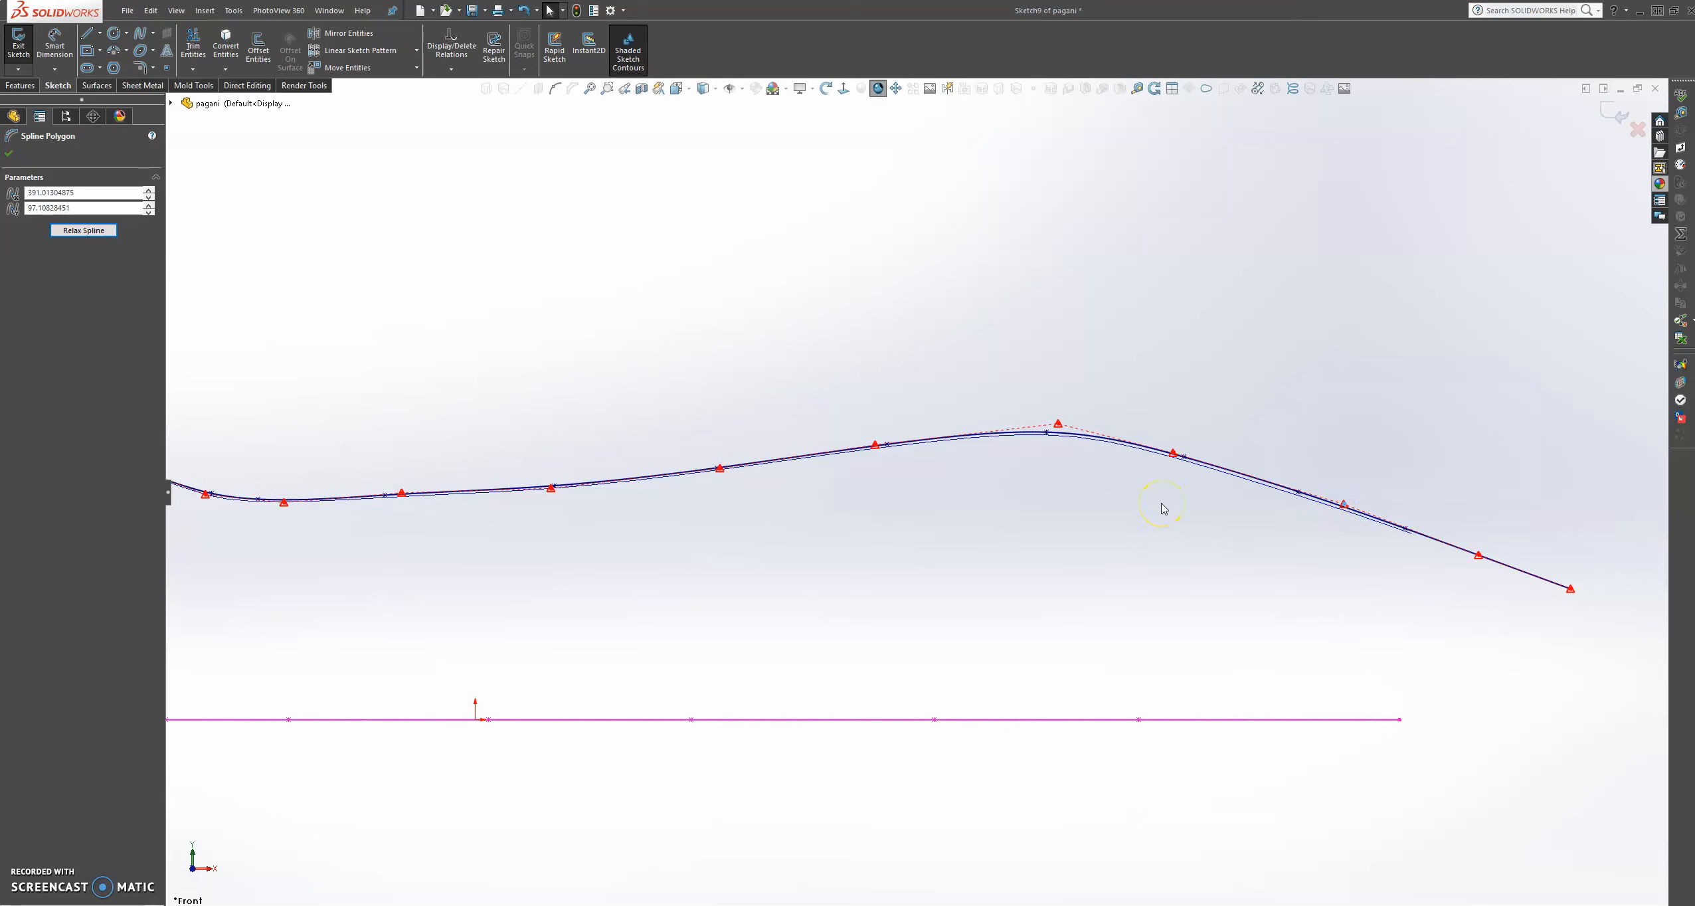
# Raise the mid-door control point slightly and shift the control point ahead of it a little rearward
pyautogui.click(720, 468)
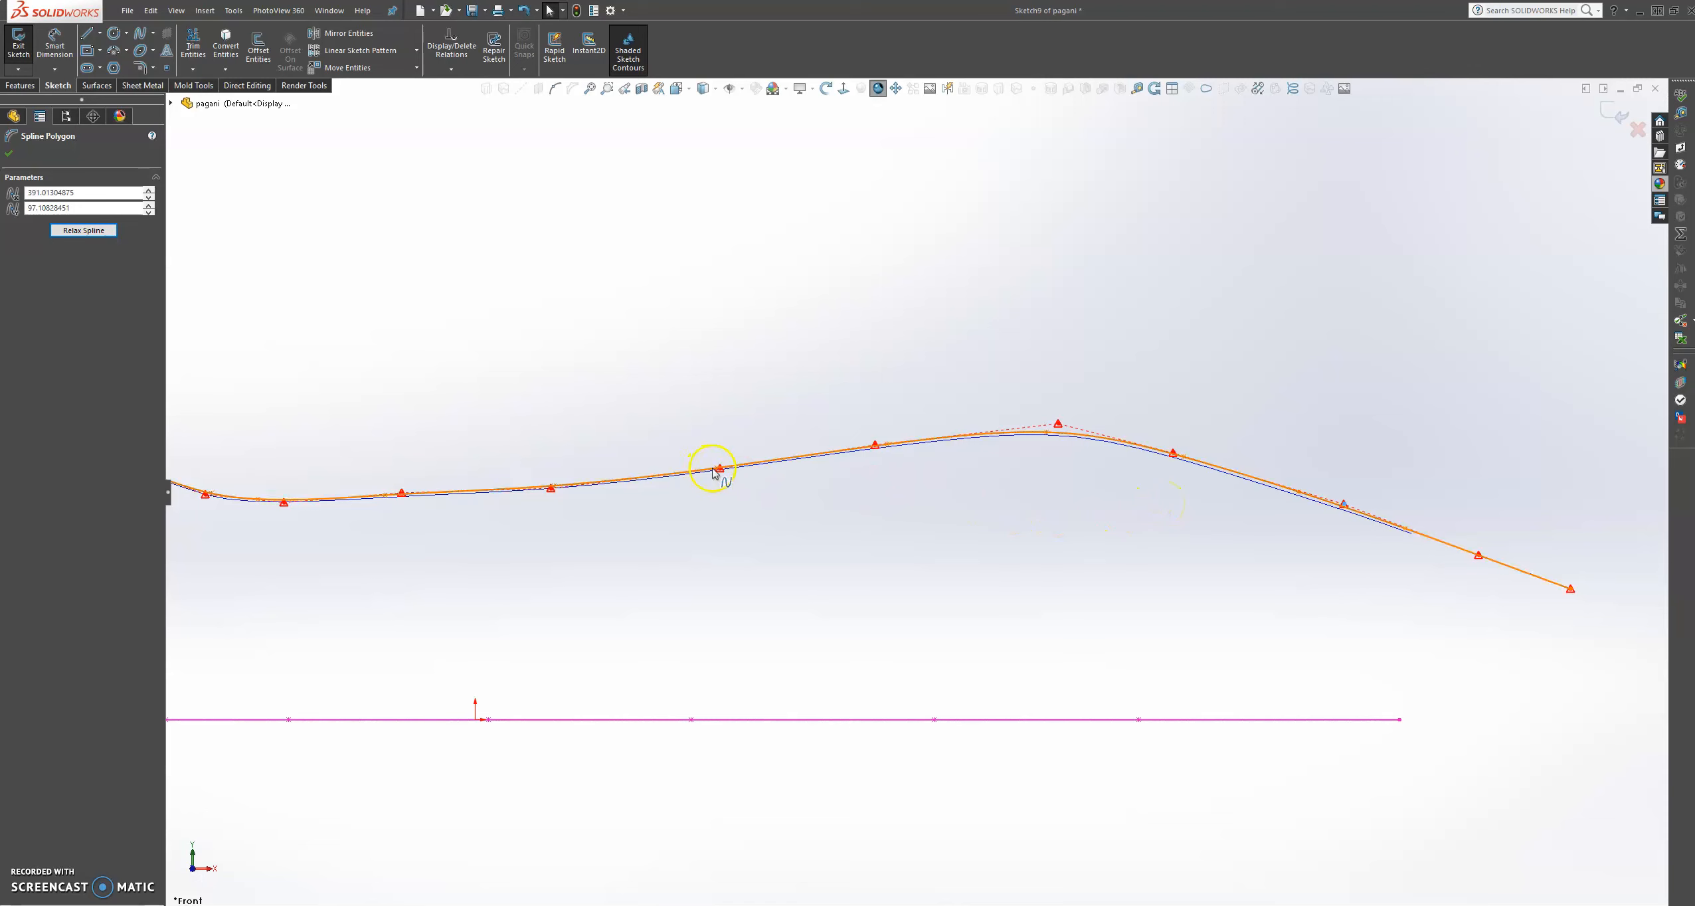
pyautogui.moveTo(719, 469); pyautogui.dragTo(719, 465)
pyautogui.click(550, 489)
pyautogui.moveTo(550, 489); pyautogui.dragTo(560, 489)
pyautogui.click(474, 504)
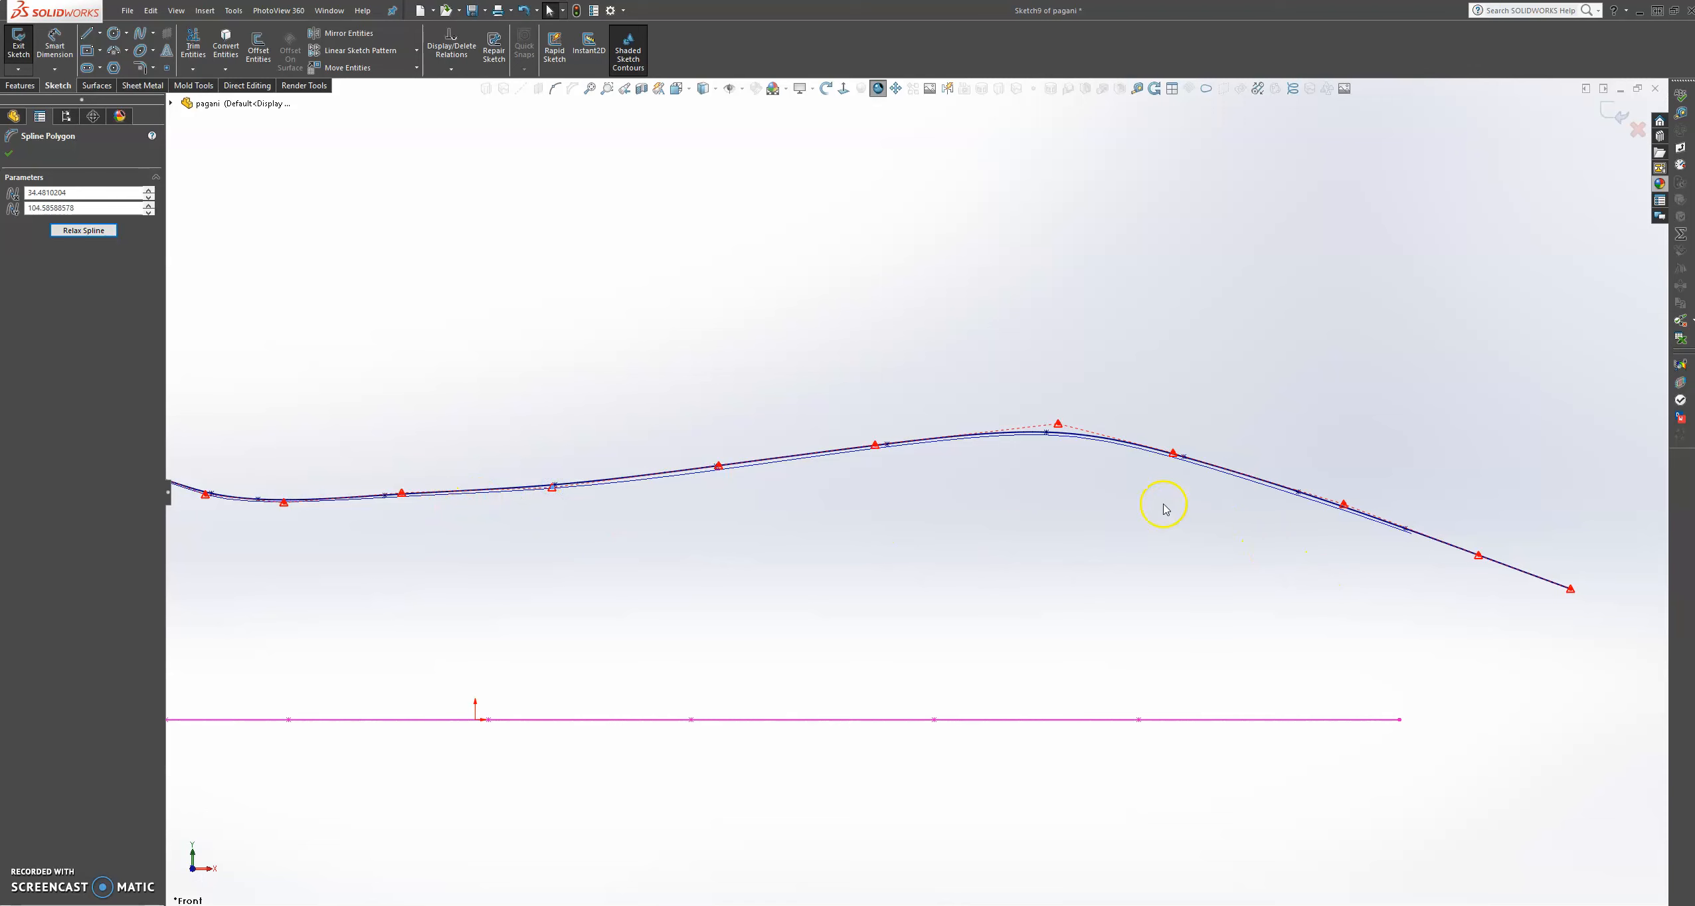
# Shift the control point entering the dip behind the front wheel rearward and fine-tune the one just ahead of the front fender crest
pyautogui.scroll(-2, 1019, 491)
pyautogui.scroll(2, 605, 504)
pyautogui.scroll(-3, 579, 511)
pyautogui.scroll(4, 575, 511)
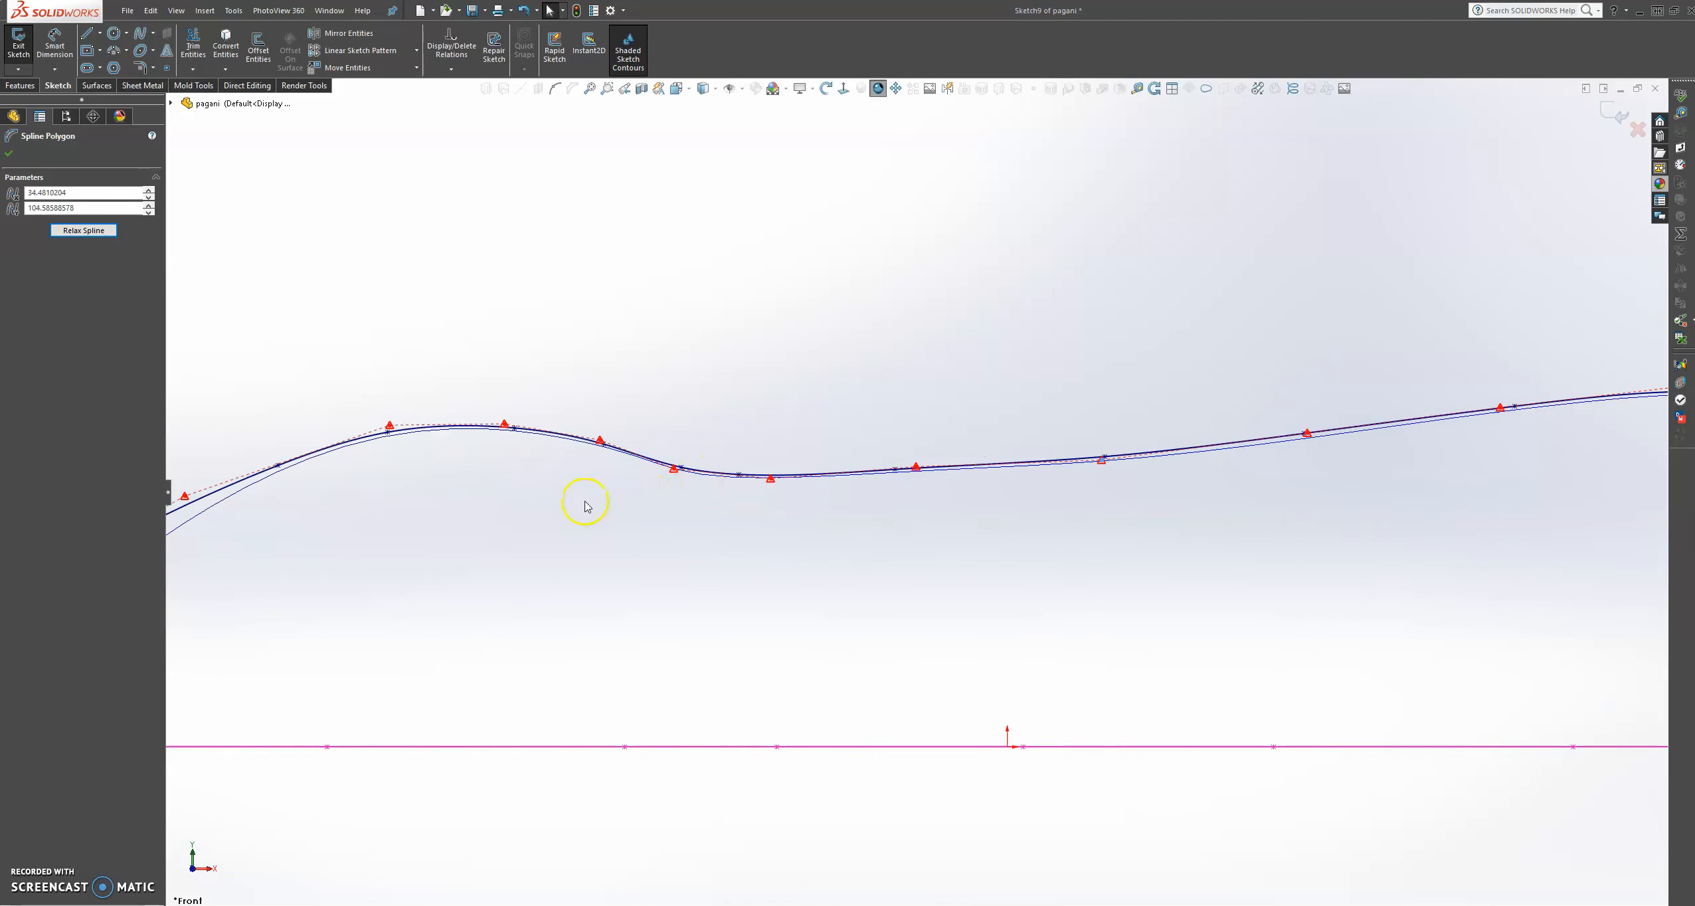
pyautogui.scroll(-2, 482, 522)
pyautogui.scroll(2, 628, 482)
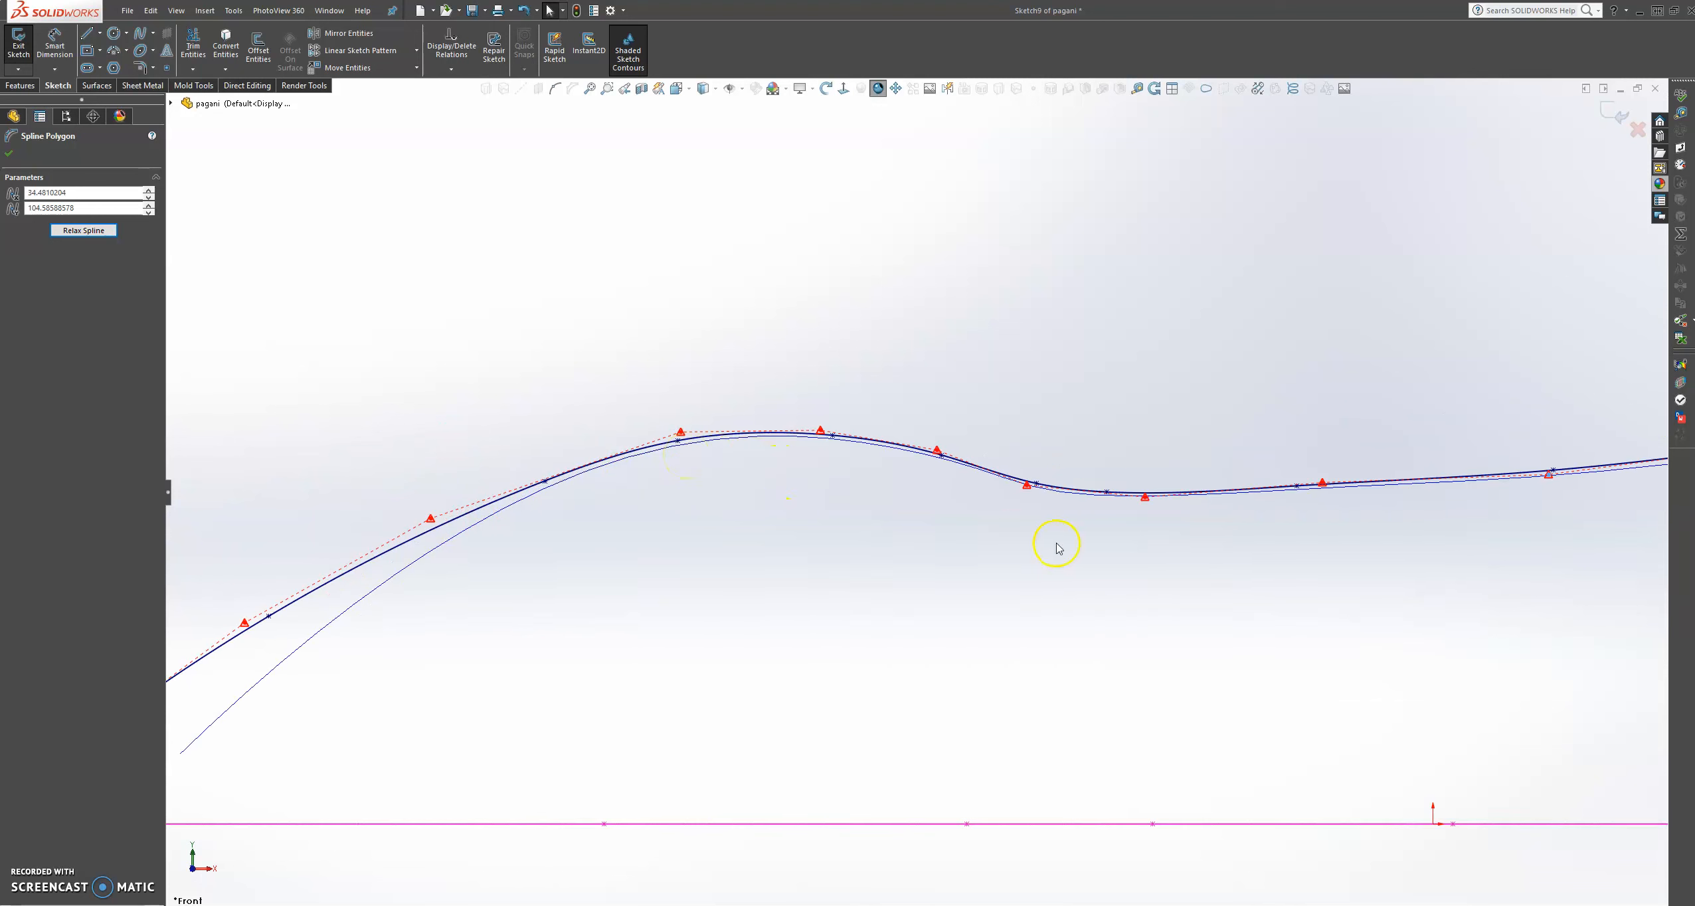
pyautogui.moveTo(1029, 486)
pyautogui.mouseDown()
pyautogui.moveTo(1052, 490)
pyautogui.moveTo(1037, 489)
pyautogui.mouseUp()
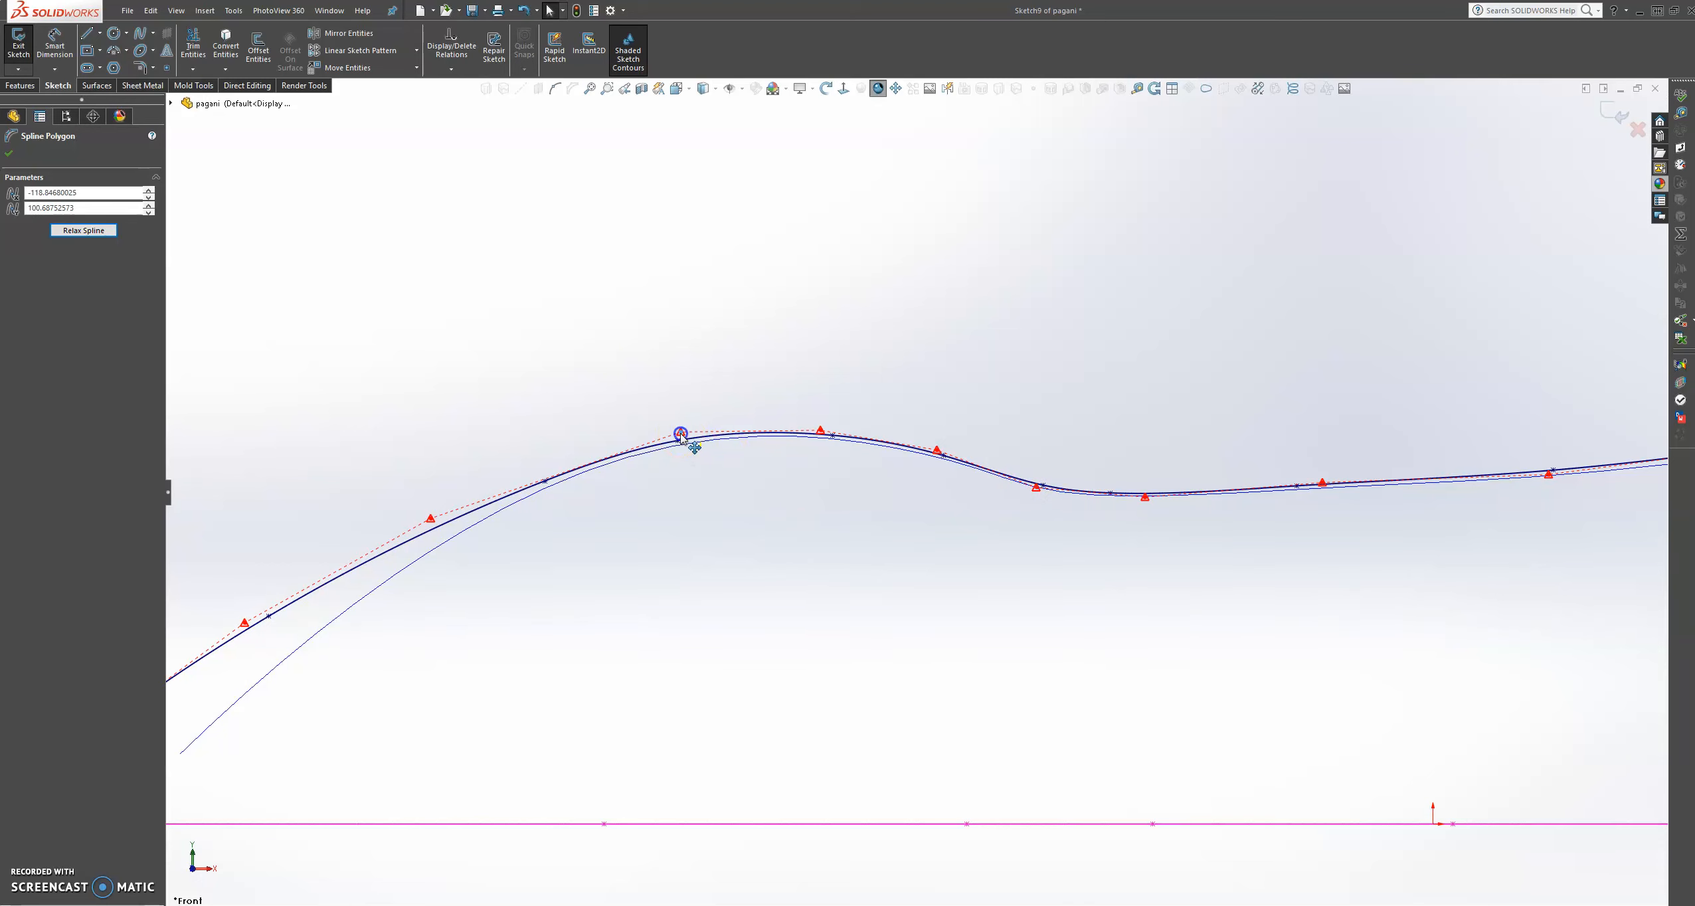
pyautogui.moveTo(681, 436); pyautogui.dragTo(683, 437)
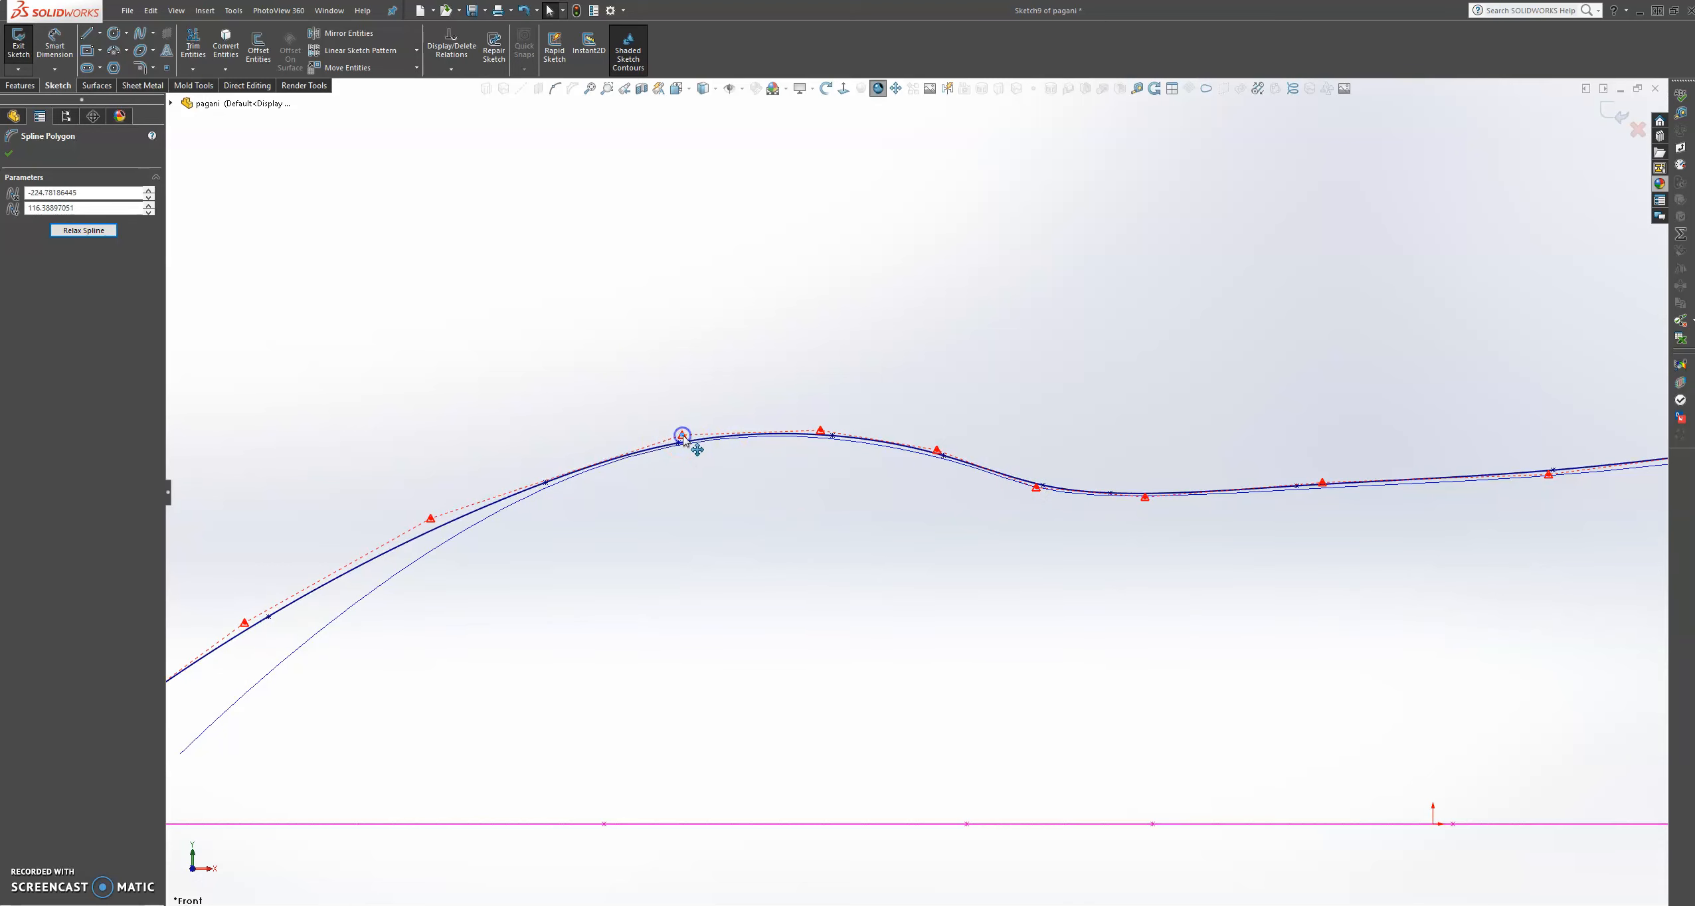
pyautogui.scroll(3, 518, 519)
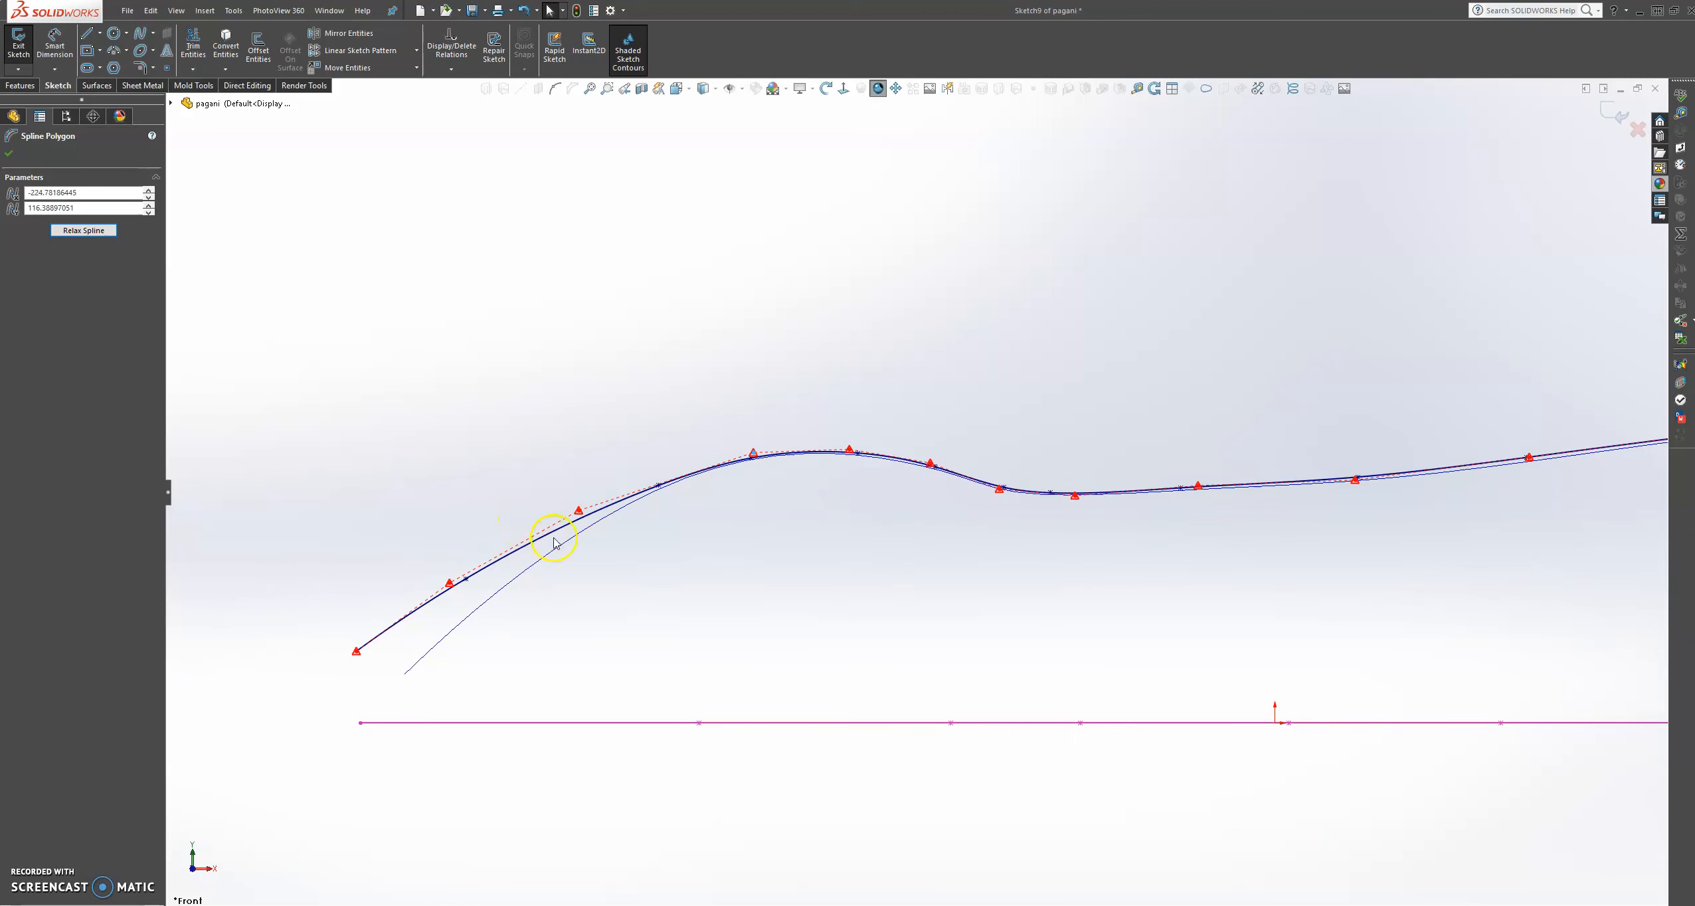
pyautogui.moveTo(753, 453); pyautogui.dragTo(754, 453)
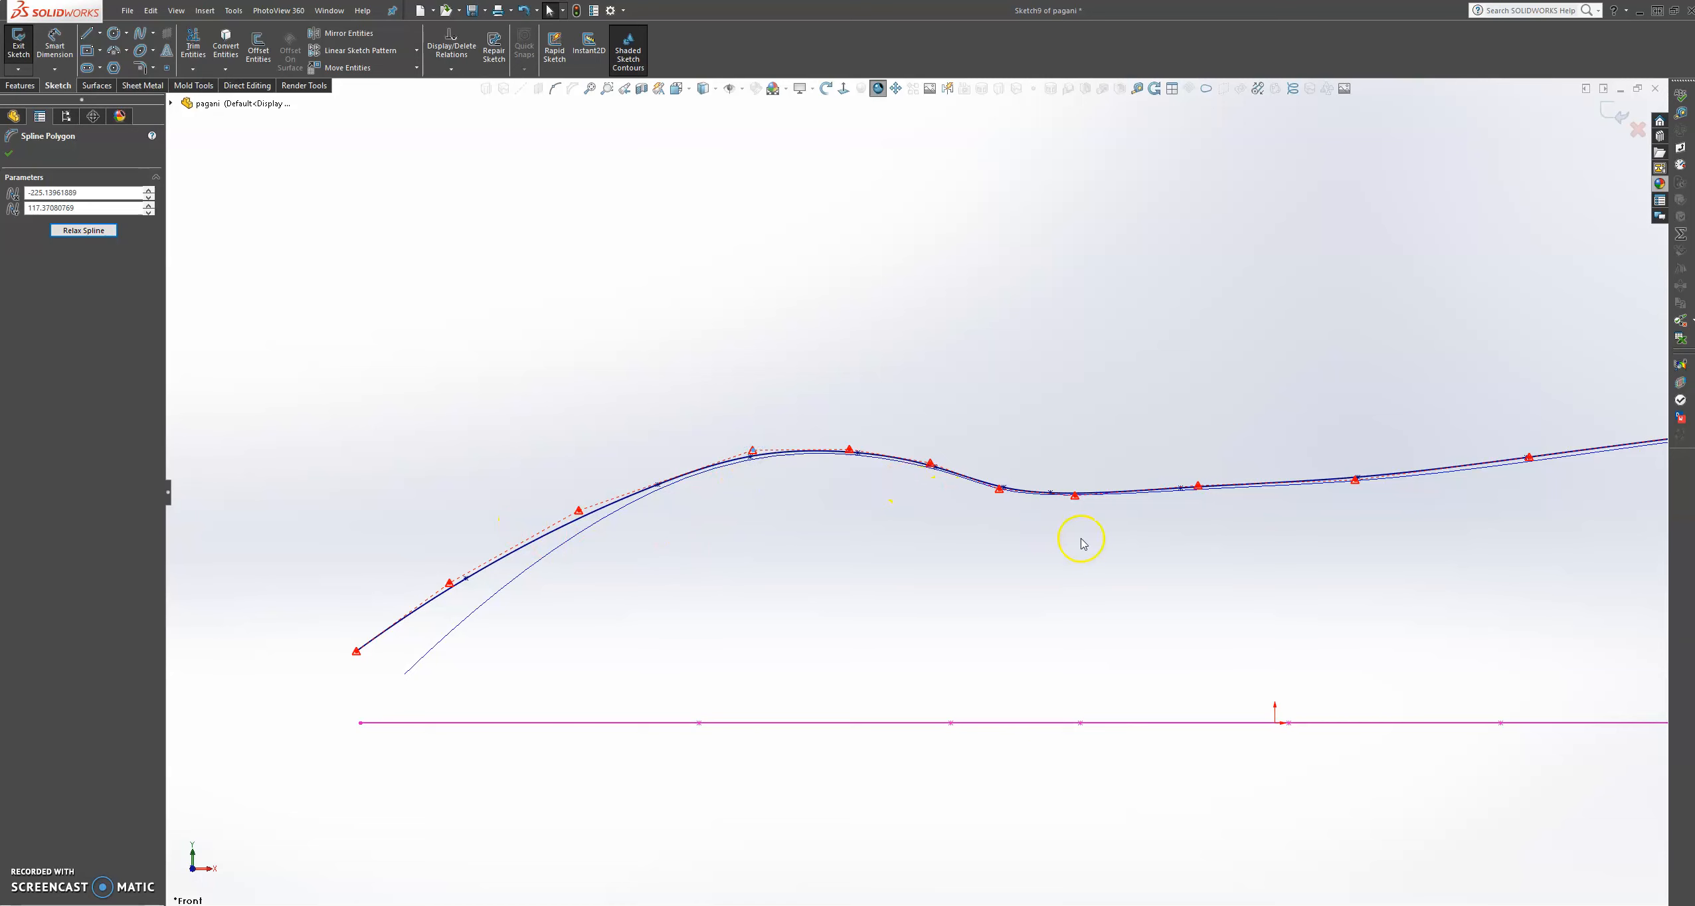
# Check the spline along its full length against the existing curve and exit the side-view sketch
pyautogui.scroll(2, 1078, 538)
pyautogui.scroll(-3, 1106, 547)
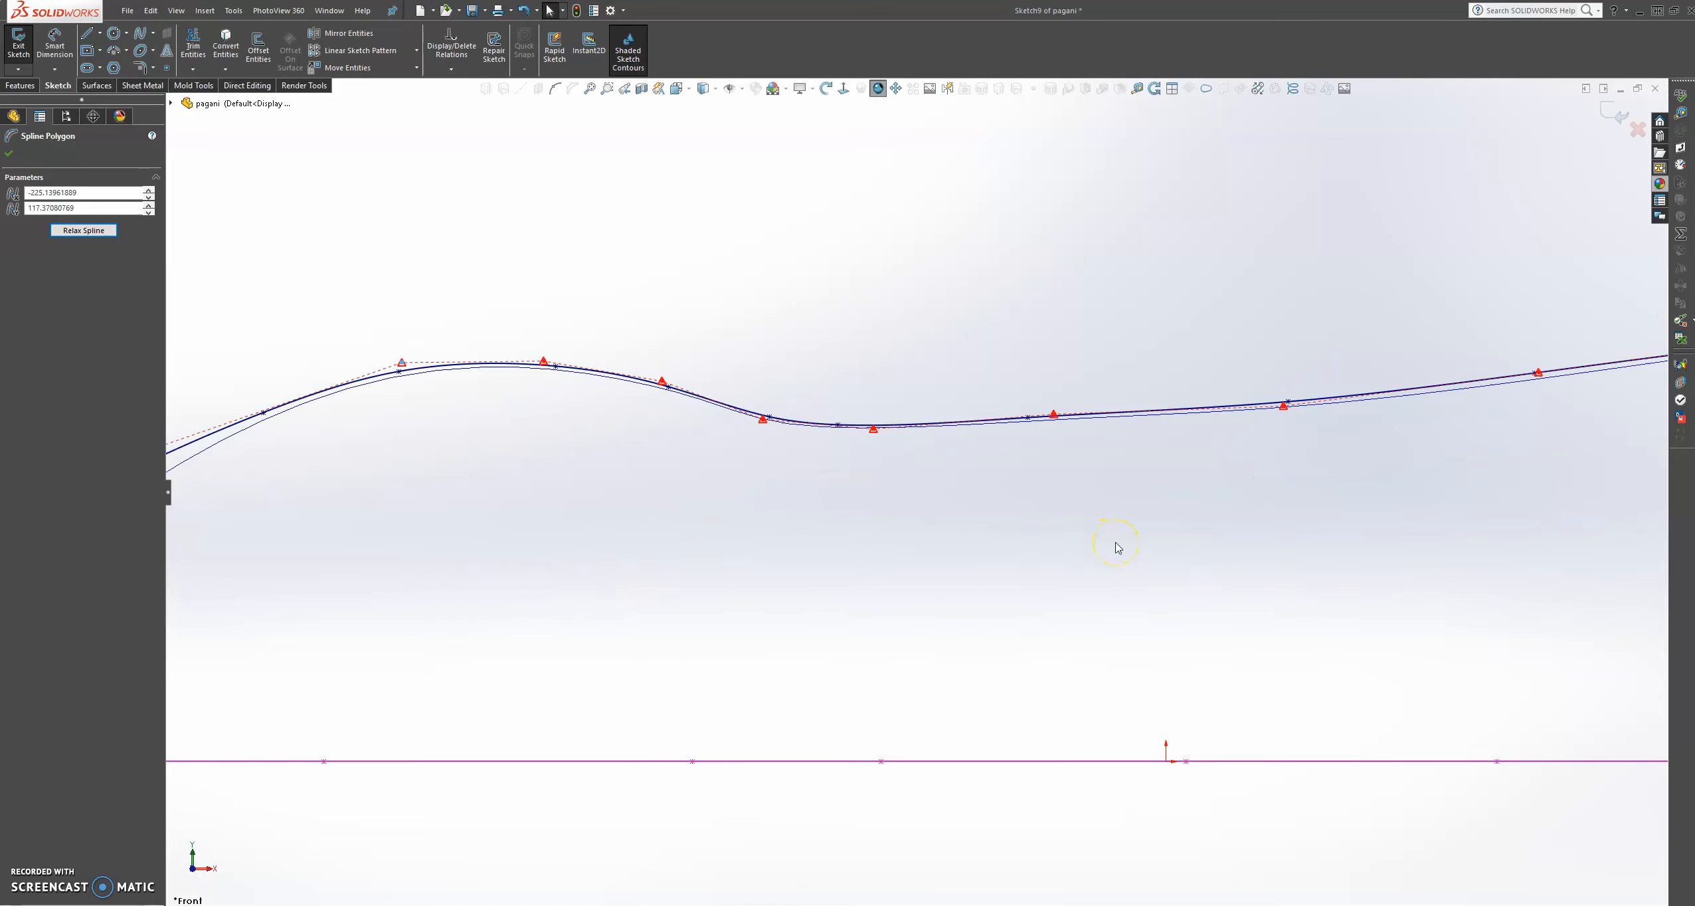
pyautogui.scroll(3, 1273, 531)
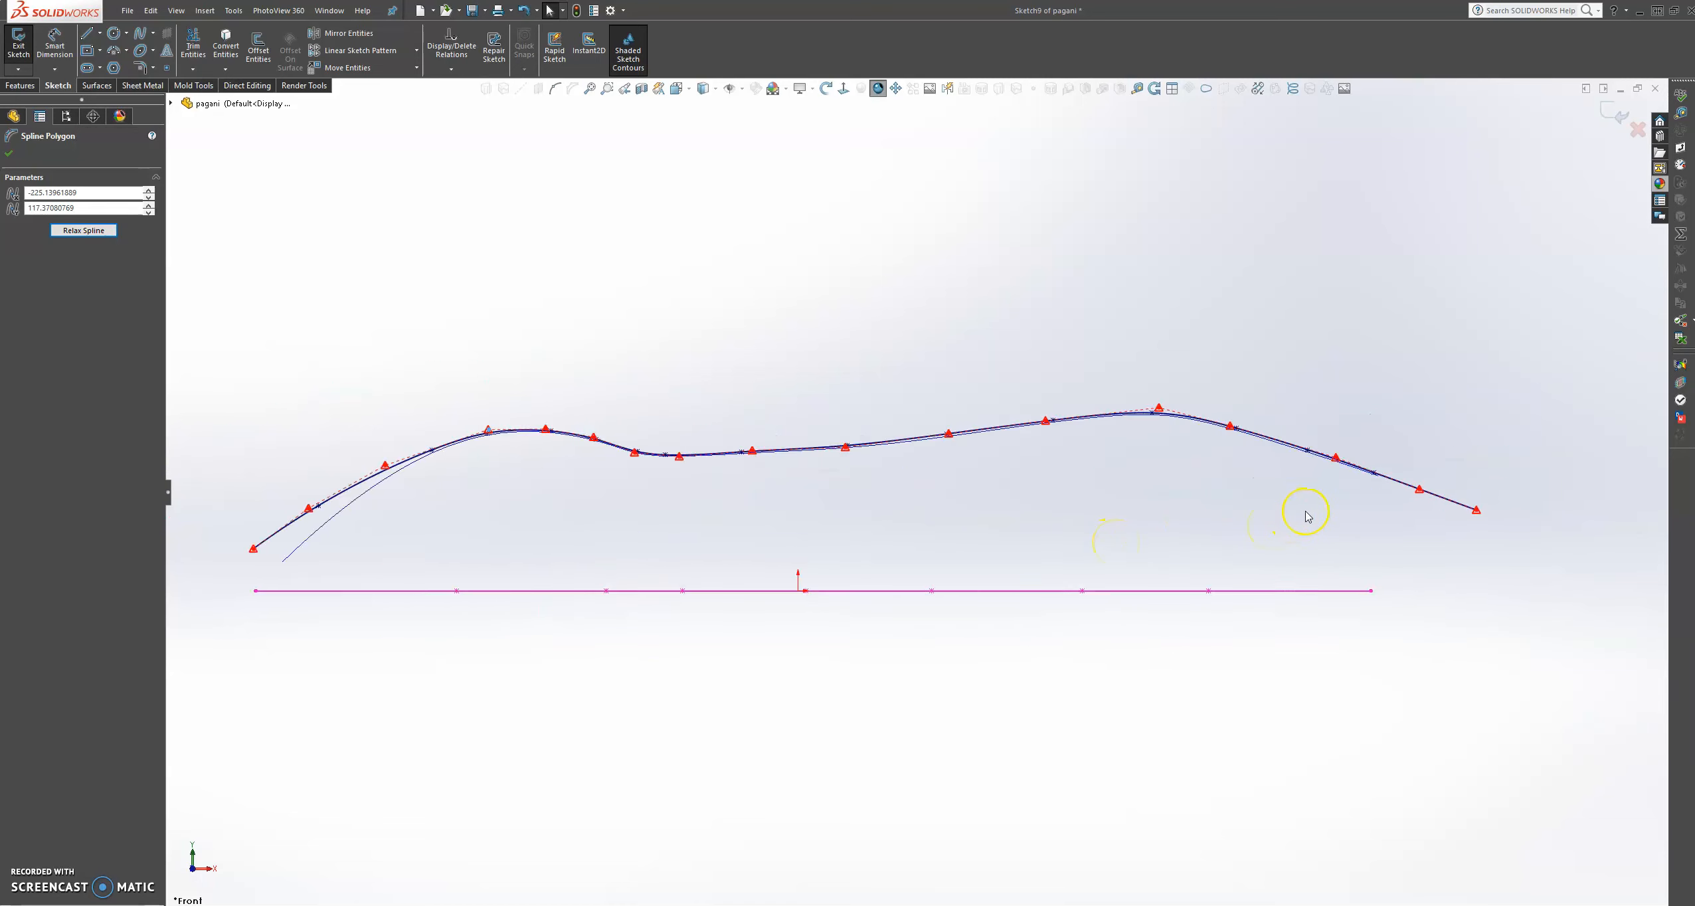
pyautogui.scroll(-2, 1303, 508)
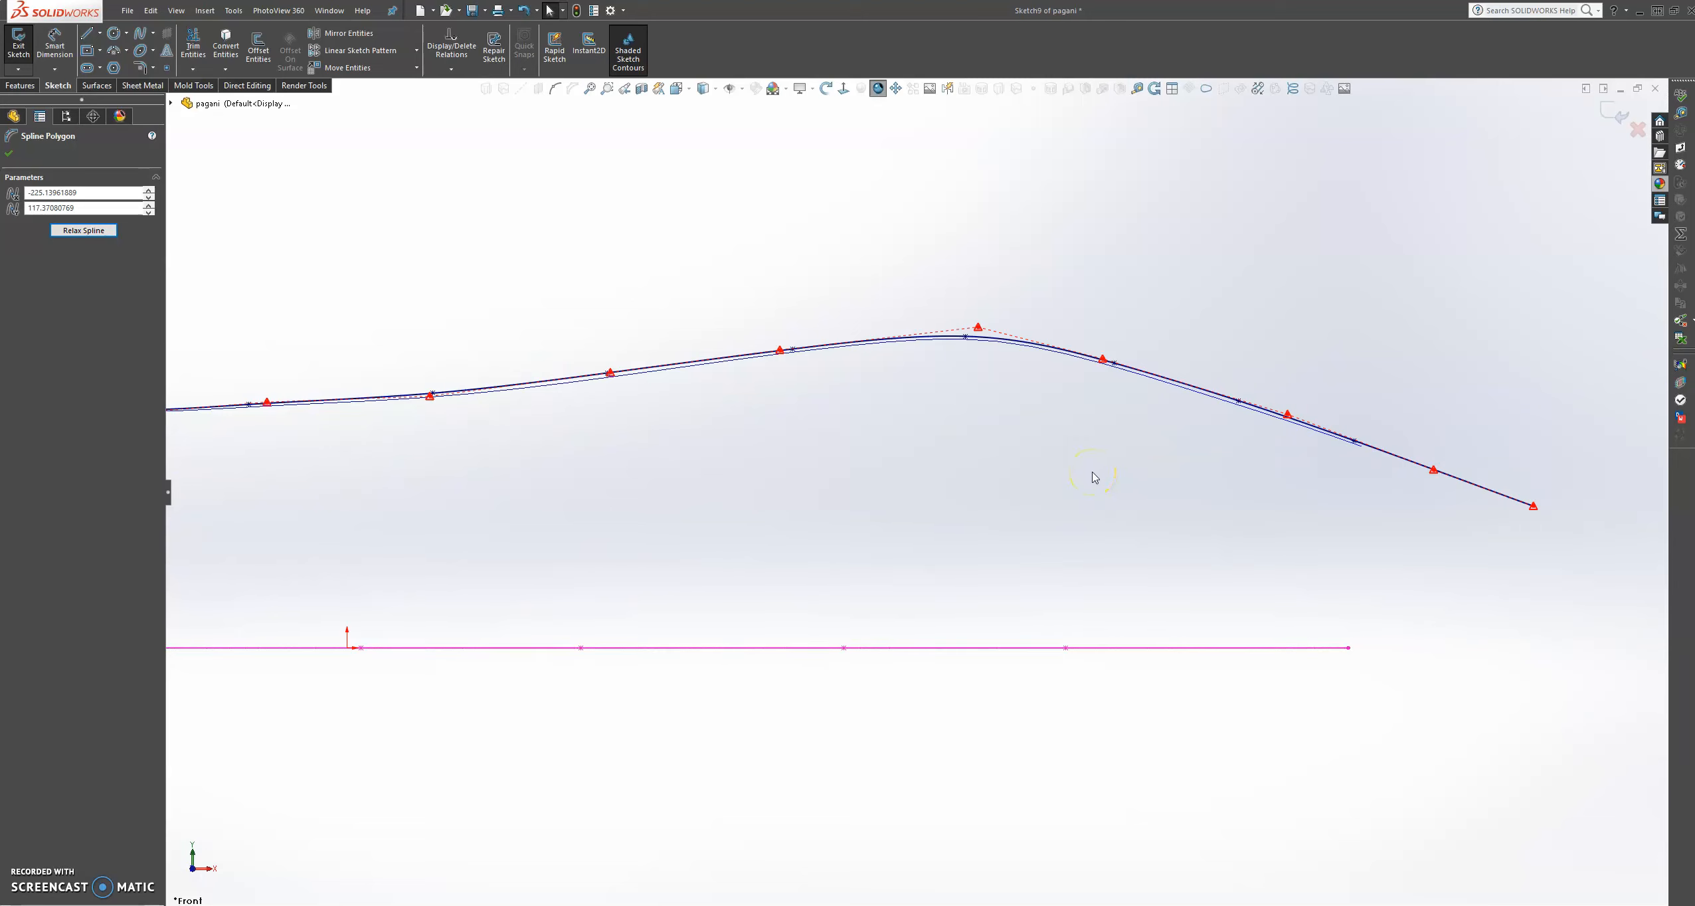
pyautogui.scroll(4, 1095, 477)
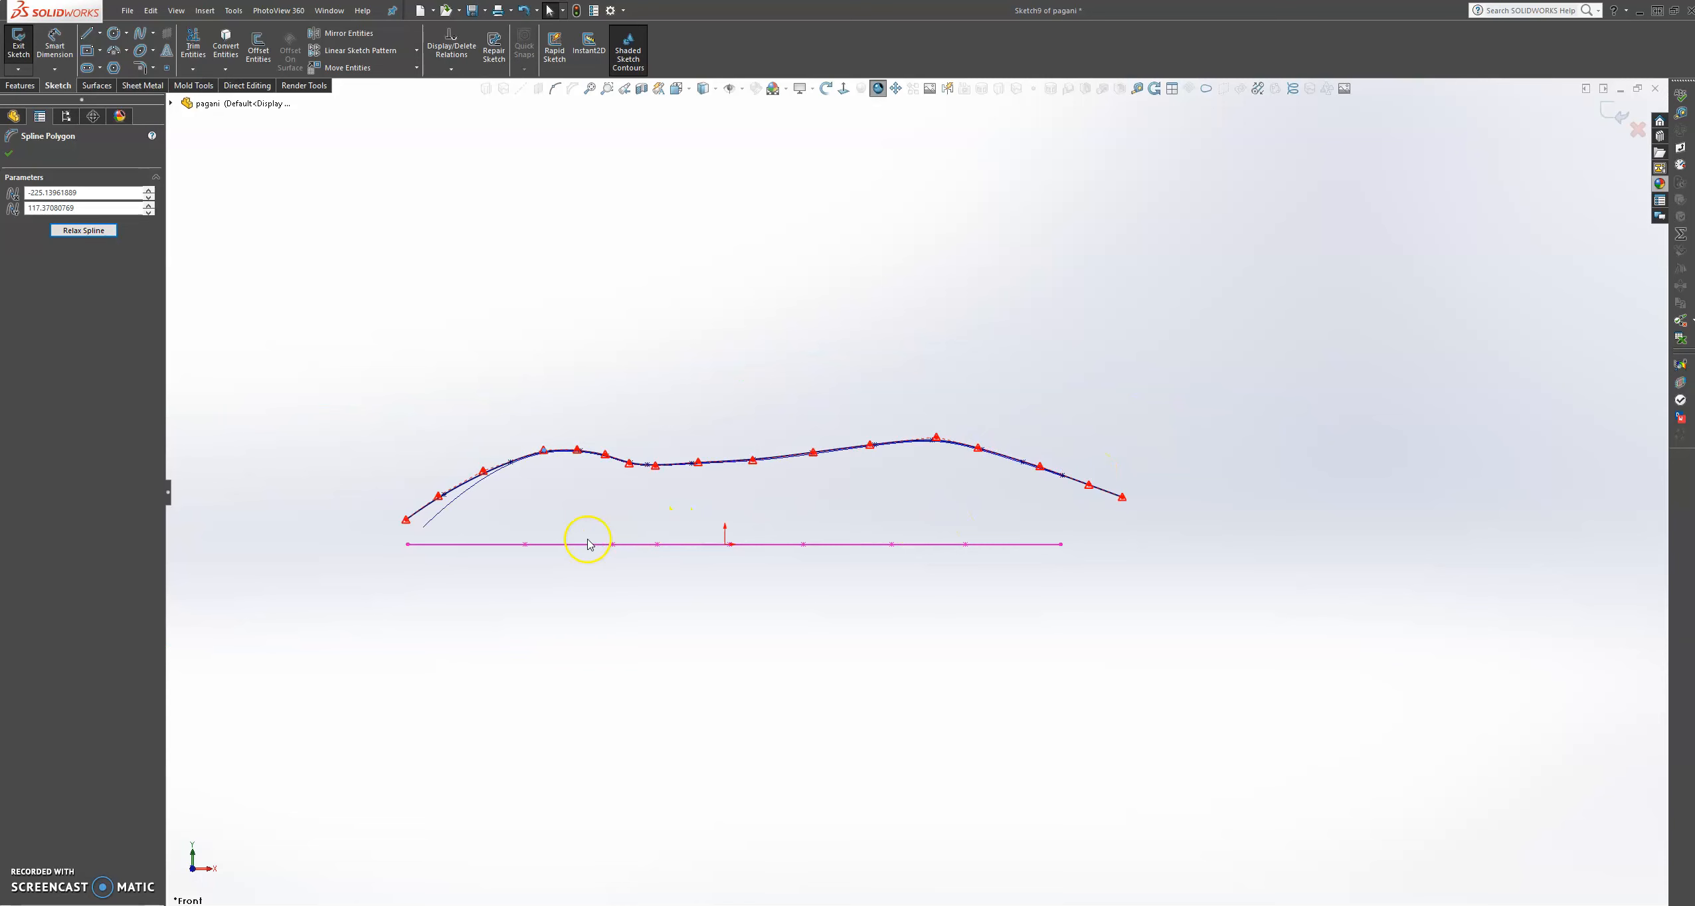
pyautogui.scroll(-2, 602, 520)
pyautogui.scroll(1, 631, 495)
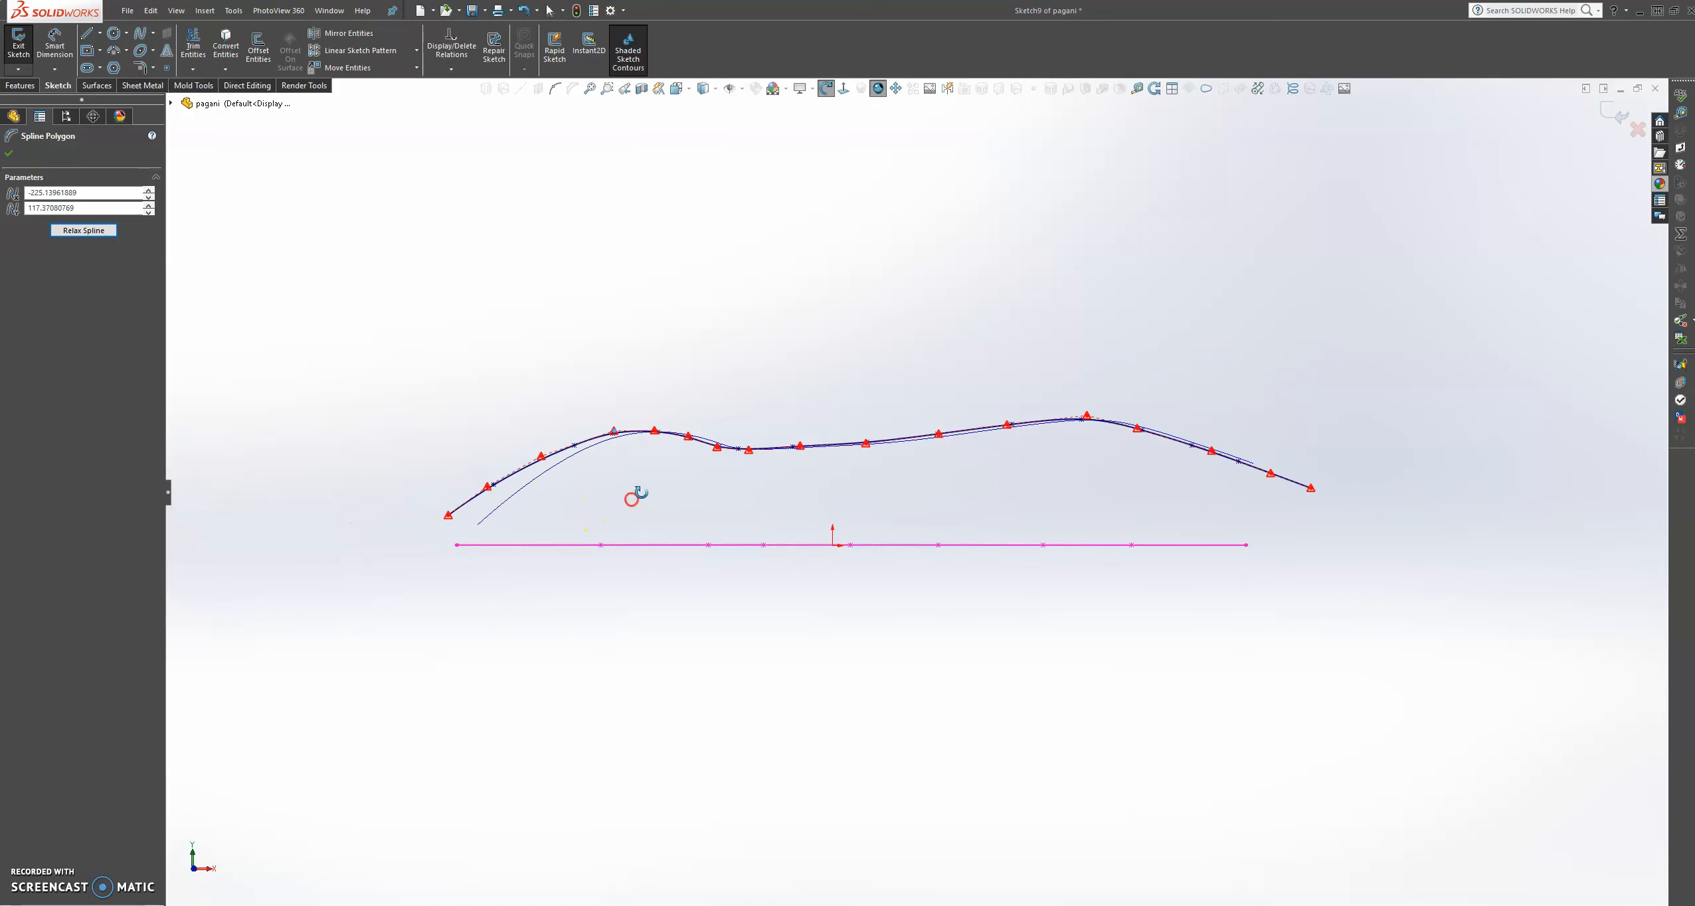
pyautogui.click(1606, 111)
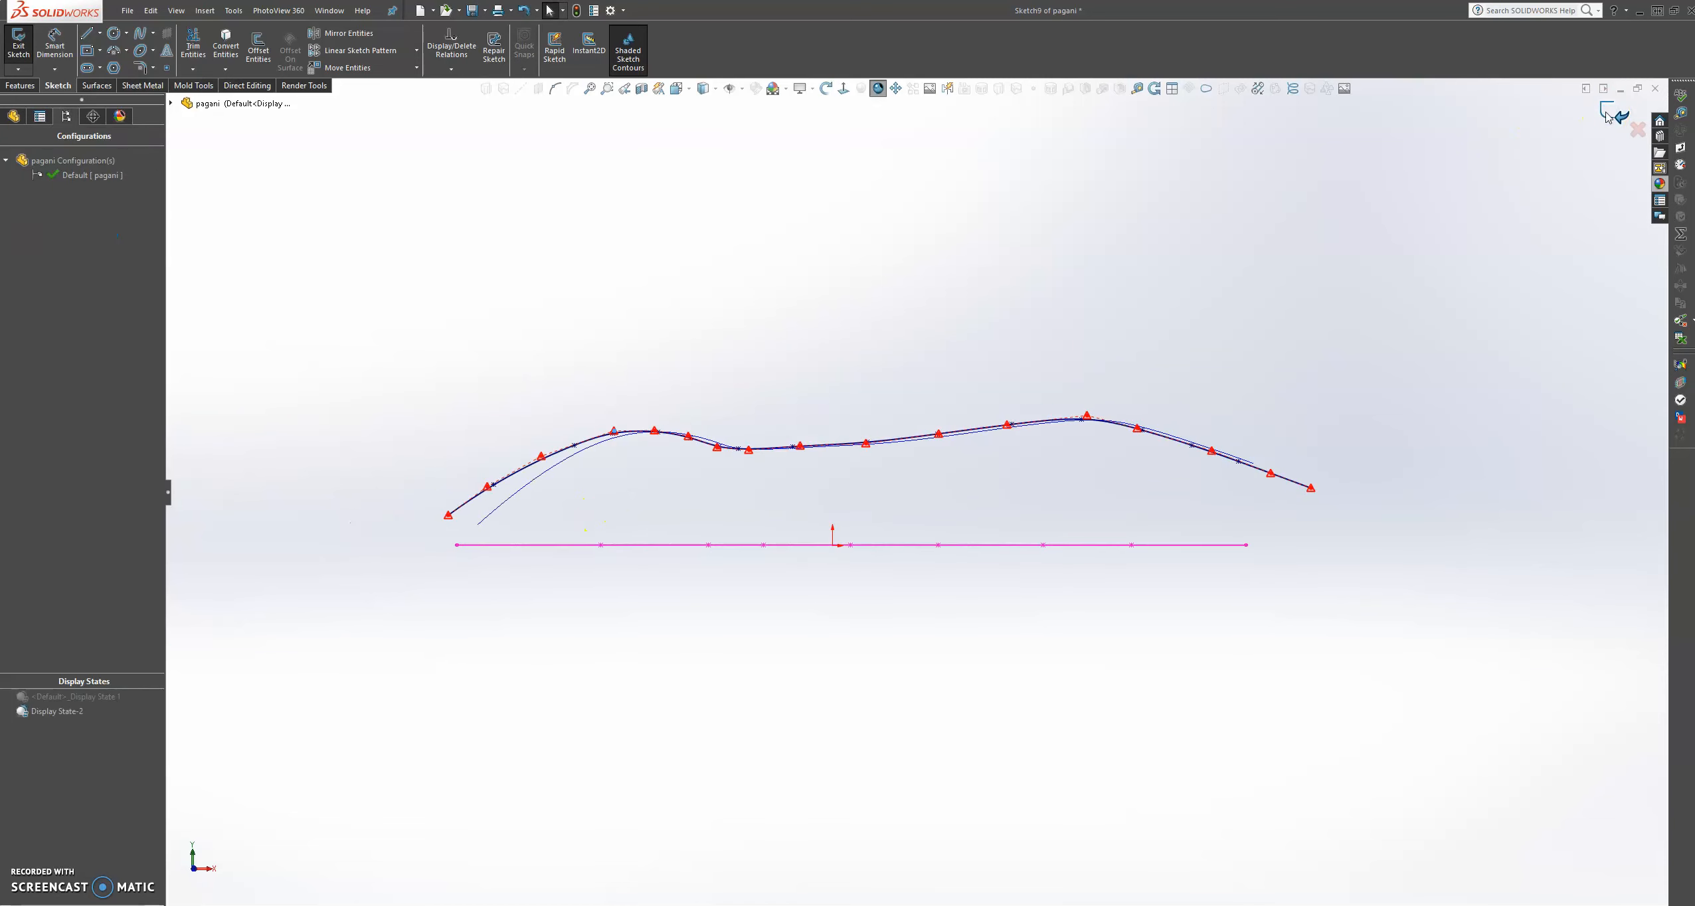
pyautogui.click(1606, 114)
# Create a sketch-on-sketch projected curve from the side-view spline Sketch9 and the top-view spline Sketch8
pyautogui.scroll(2, 1235, 258)
pyautogui.moveTo(955, 319); pyautogui.dragTo(1133, 292, button='middle')
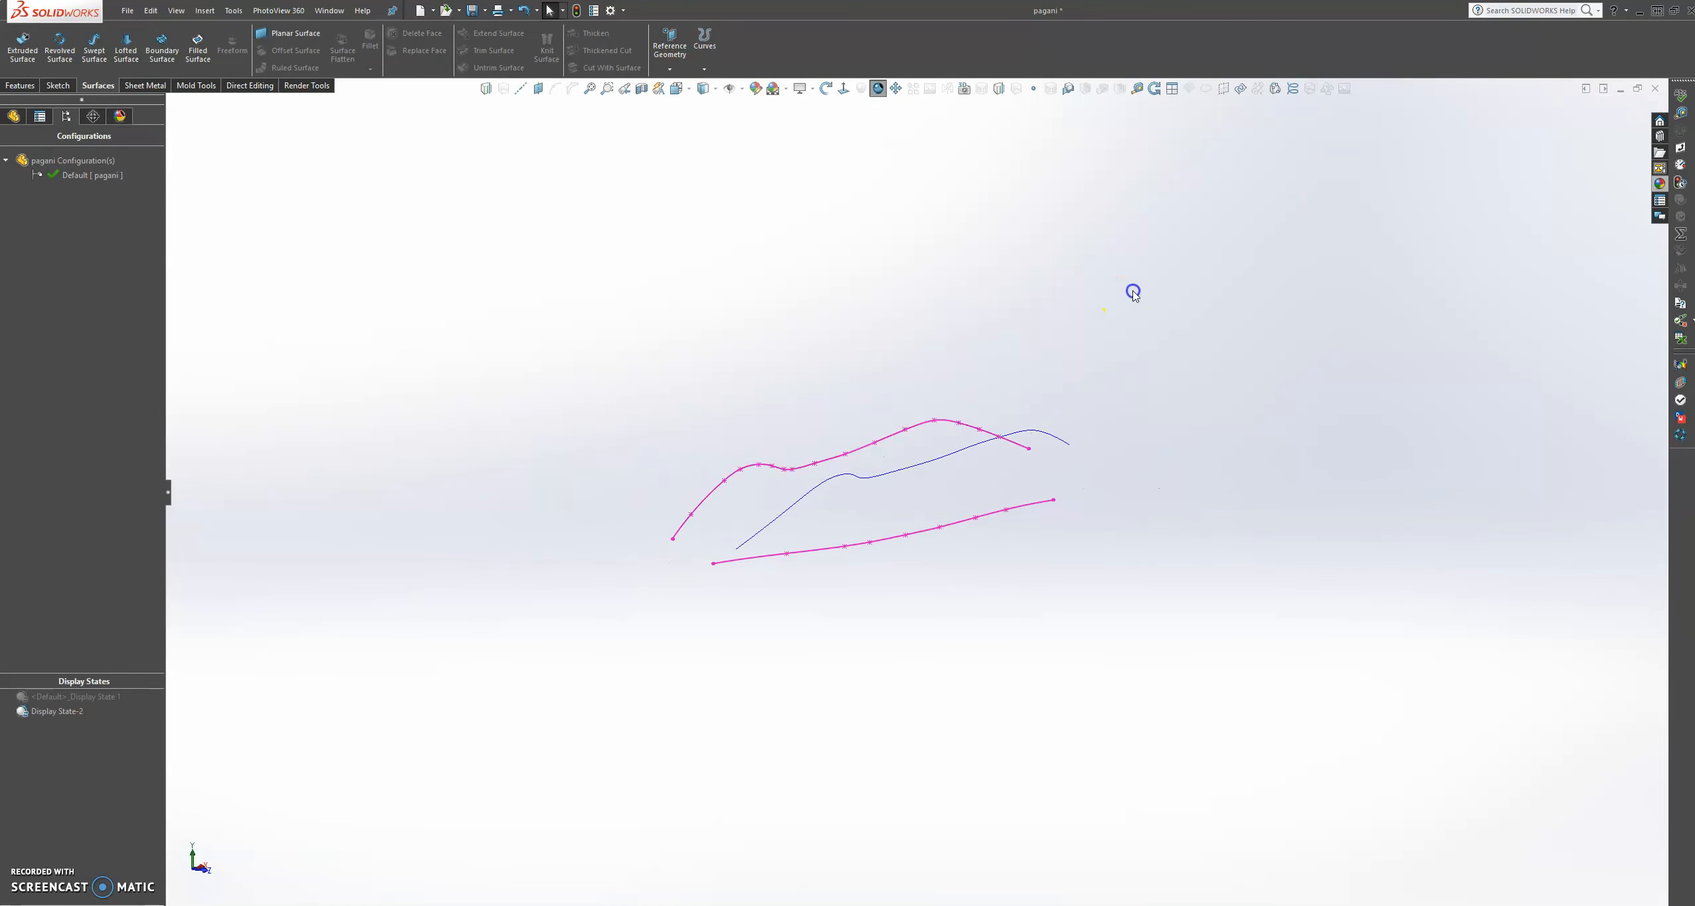
pyautogui.click(486, 89)
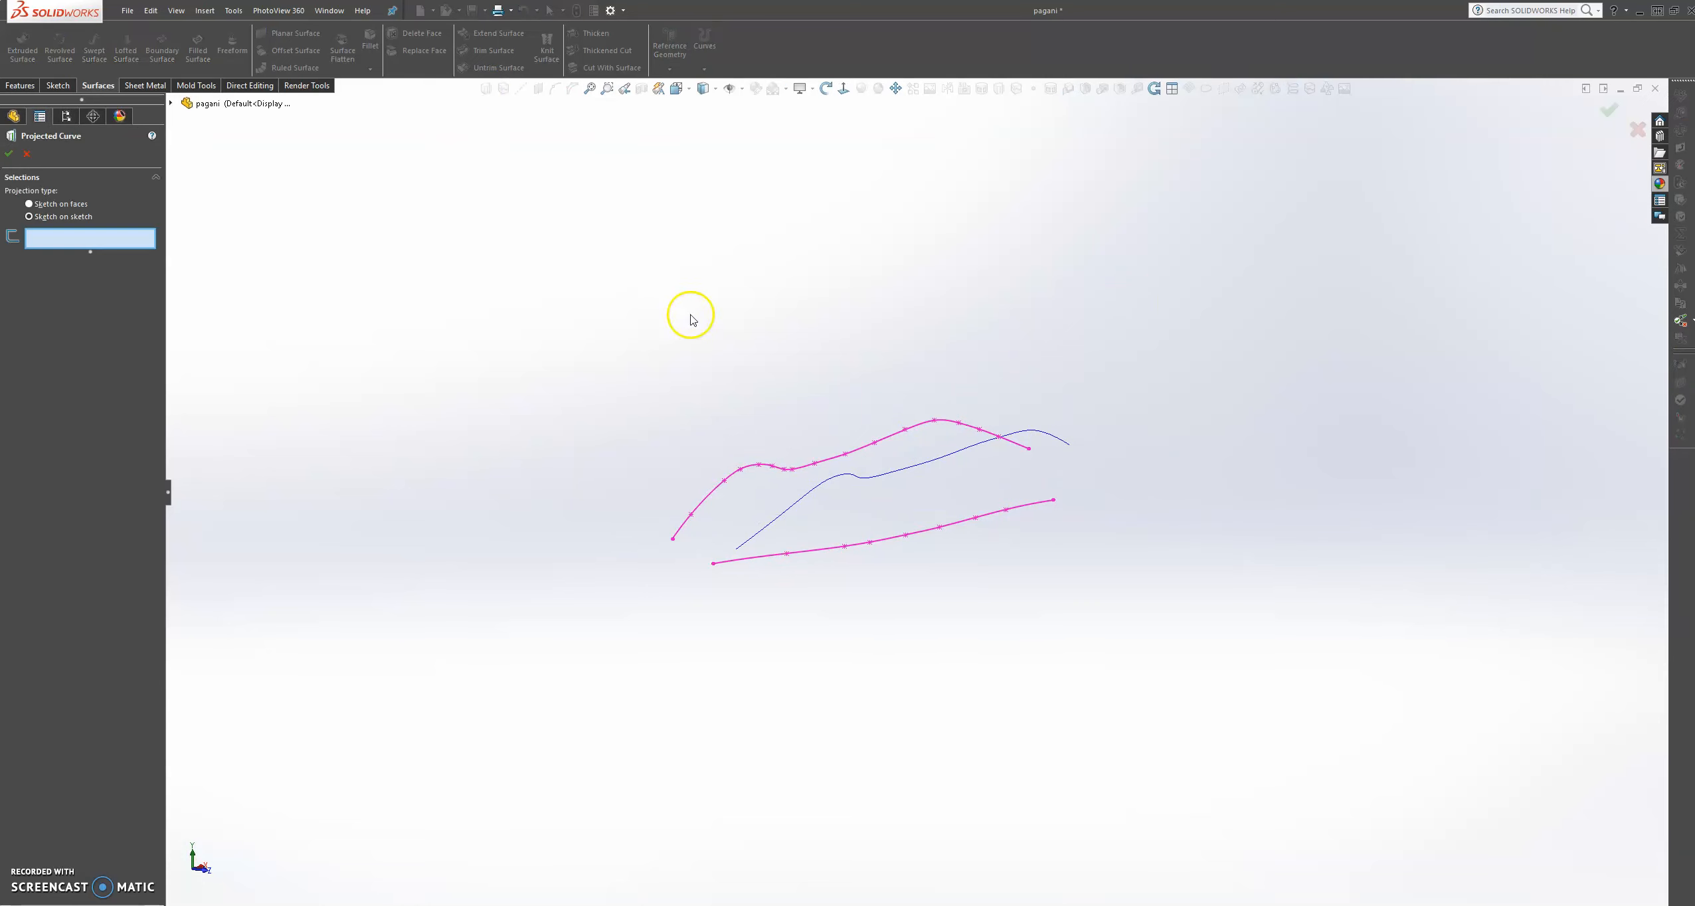
pyautogui.click(866, 450)
pyautogui.click(895, 538)
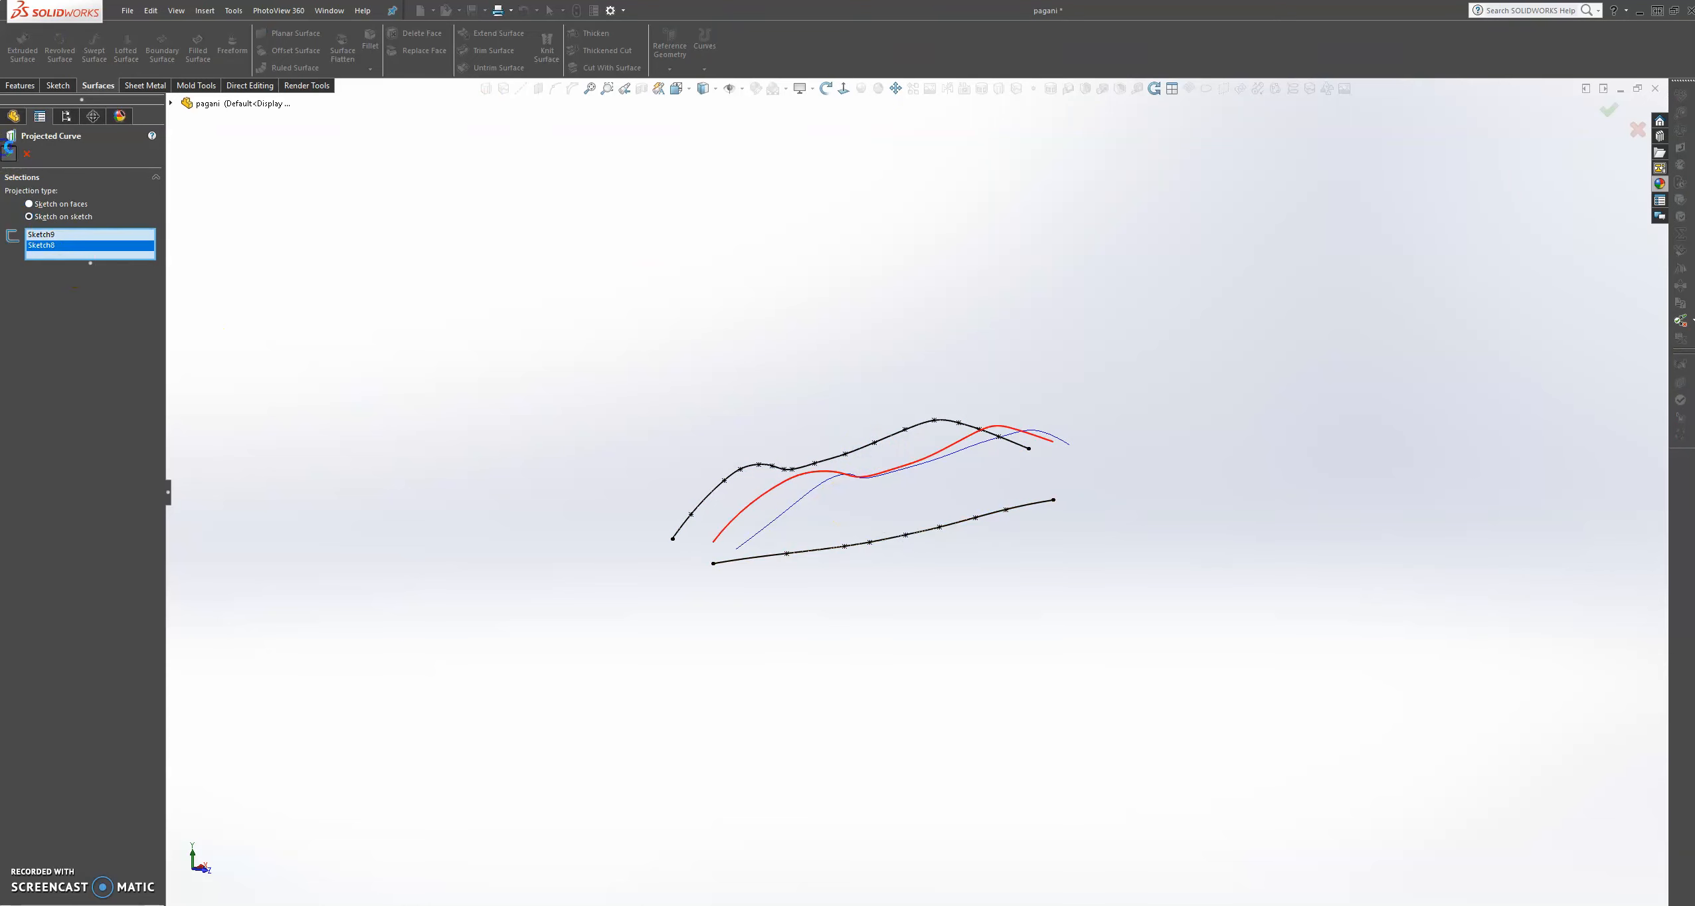
pyautogui.click(775, 262)
# Compare the new projected curve with the existing one from several angles and activate Display State 1 to show the blueprints
pyautogui.moveTo(828, 341)
pyautogui.mouseDown(button='middle')
pyautogui.moveTo(934, 341)
pyautogui.moveTo(927, 304)
pyautogui.moveTo(861, 320)
pyautogui.moveTo(807, 378)
pyautogui.moveTo(802, 421)
pyautogui.moveTo(863, 469)
pyautogui.moveTo(832, 417)
pyautogui.mouseUp(button='middle')
pyautogui.scroll(-10, 870, 493)
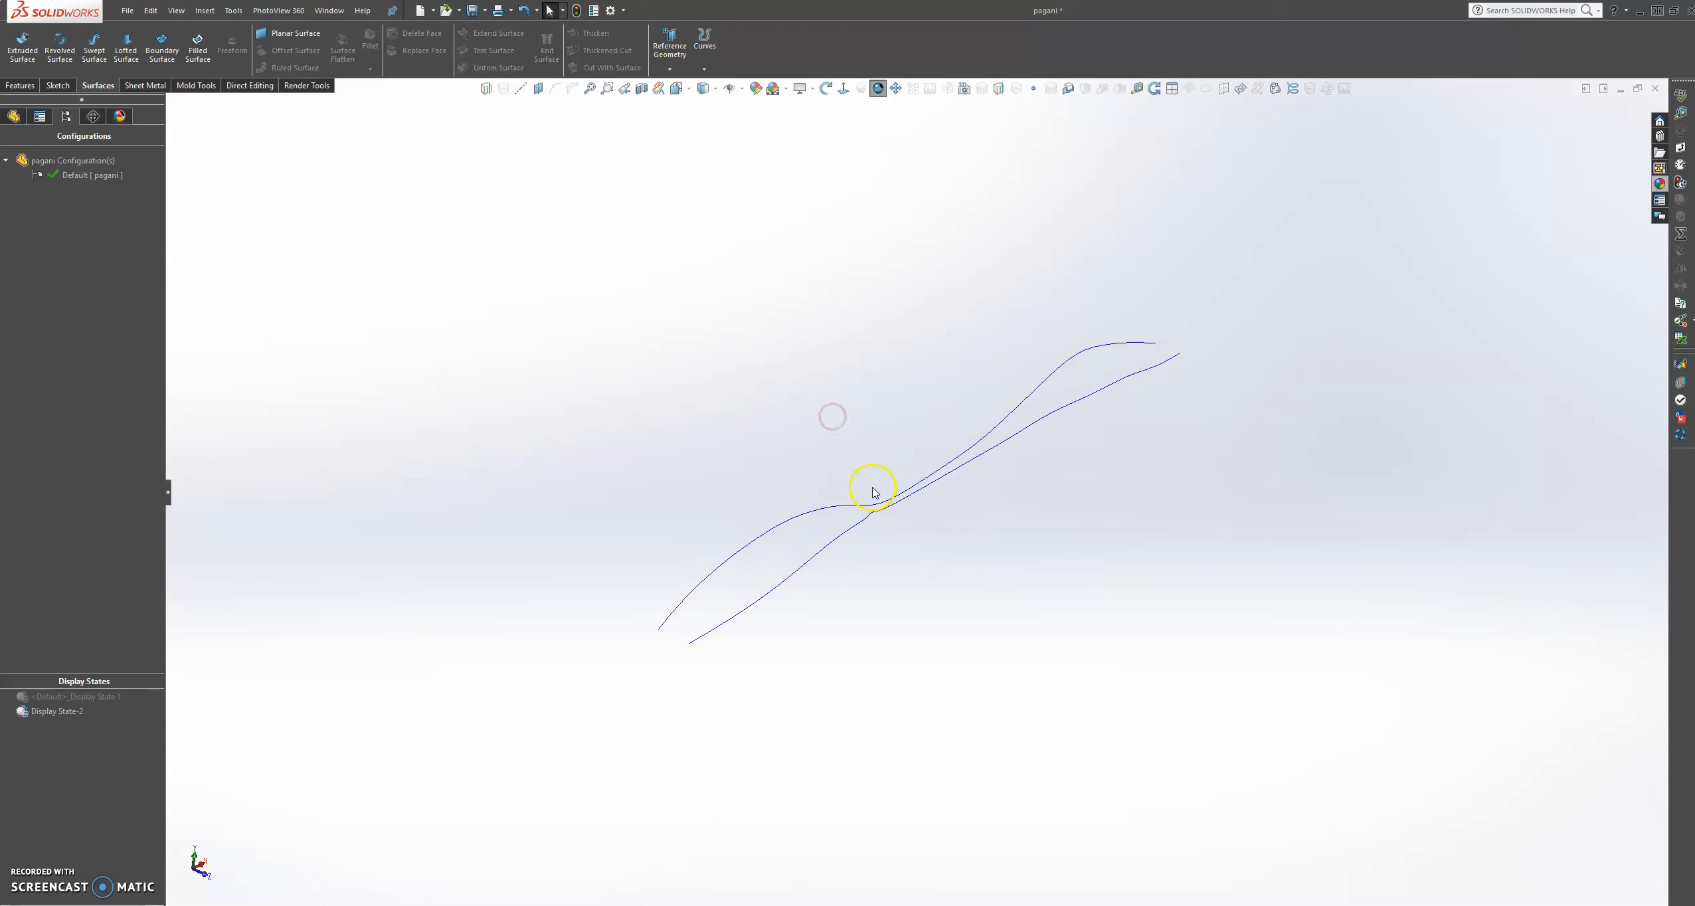
pyautogui.moveTo(769, 524)
pyautogui.mouseDown(button='middle')
pyautogui.moveTo(798, 477)
pyautogui.moveTo(848, 474)
pyautogui.moveTo(720, 498)
pyautogui.moveTo(818, 508)
pyautogui.moveTo(809, 425)
pyautogui.mouseUp(button='middle')
pyautogui.scroll(7, 817, 511)
pyautogui.moveTo(810, 425); pyautogui.dragTo(794, 481)
pyautogui.press('Escape')
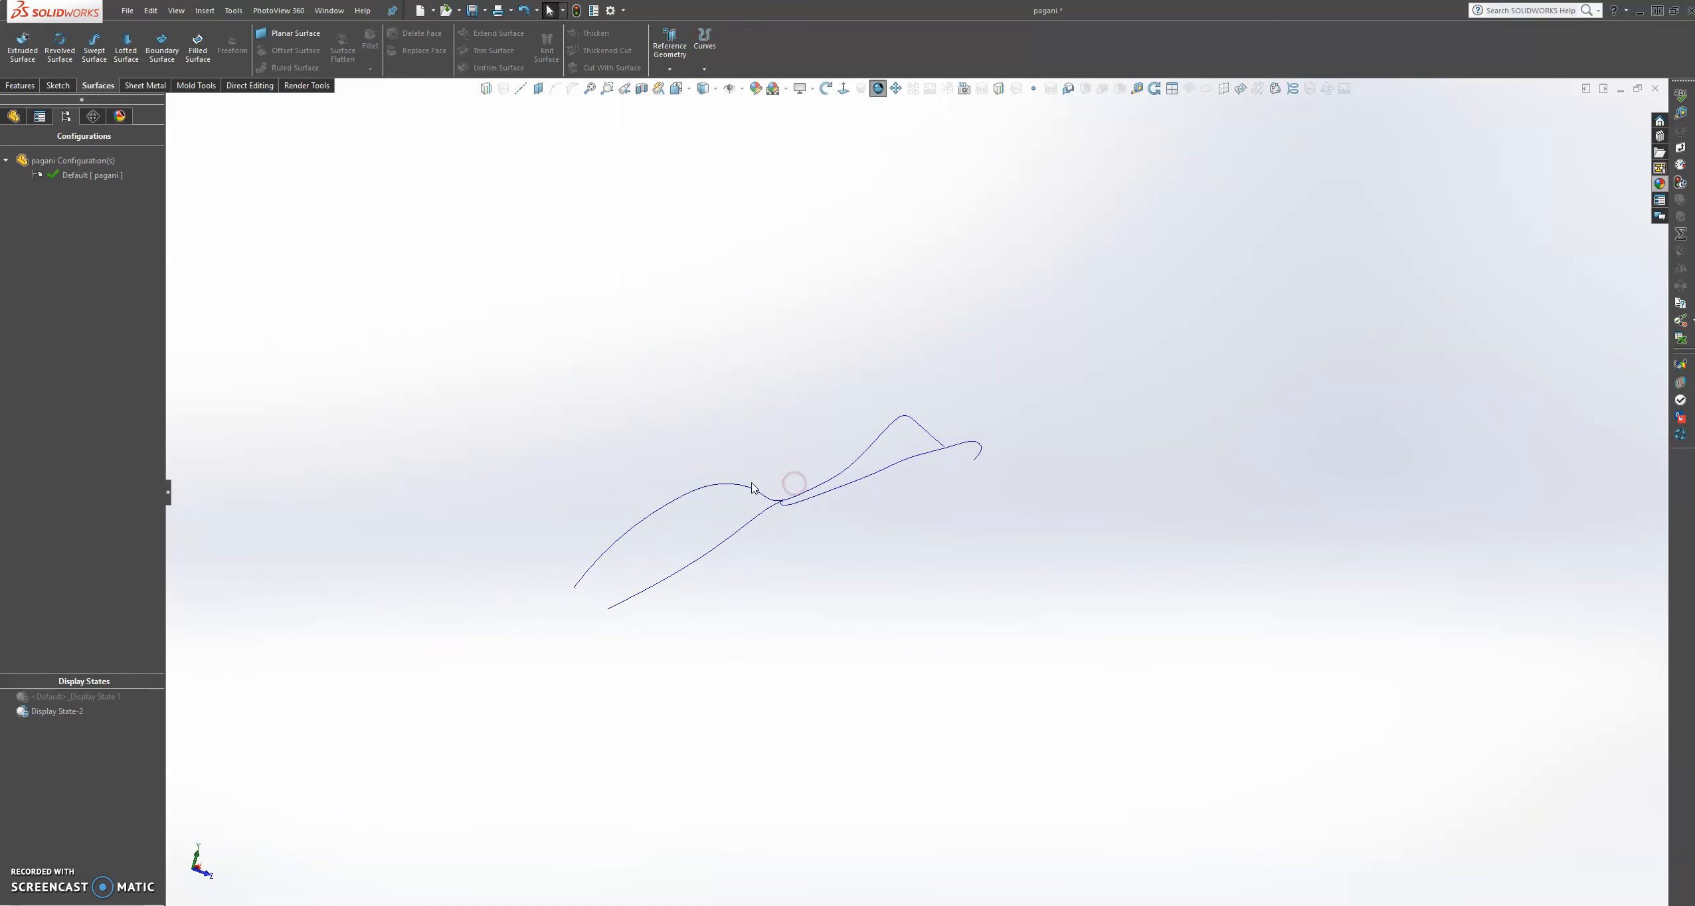
pyautogui.doubleClick(105, 700)
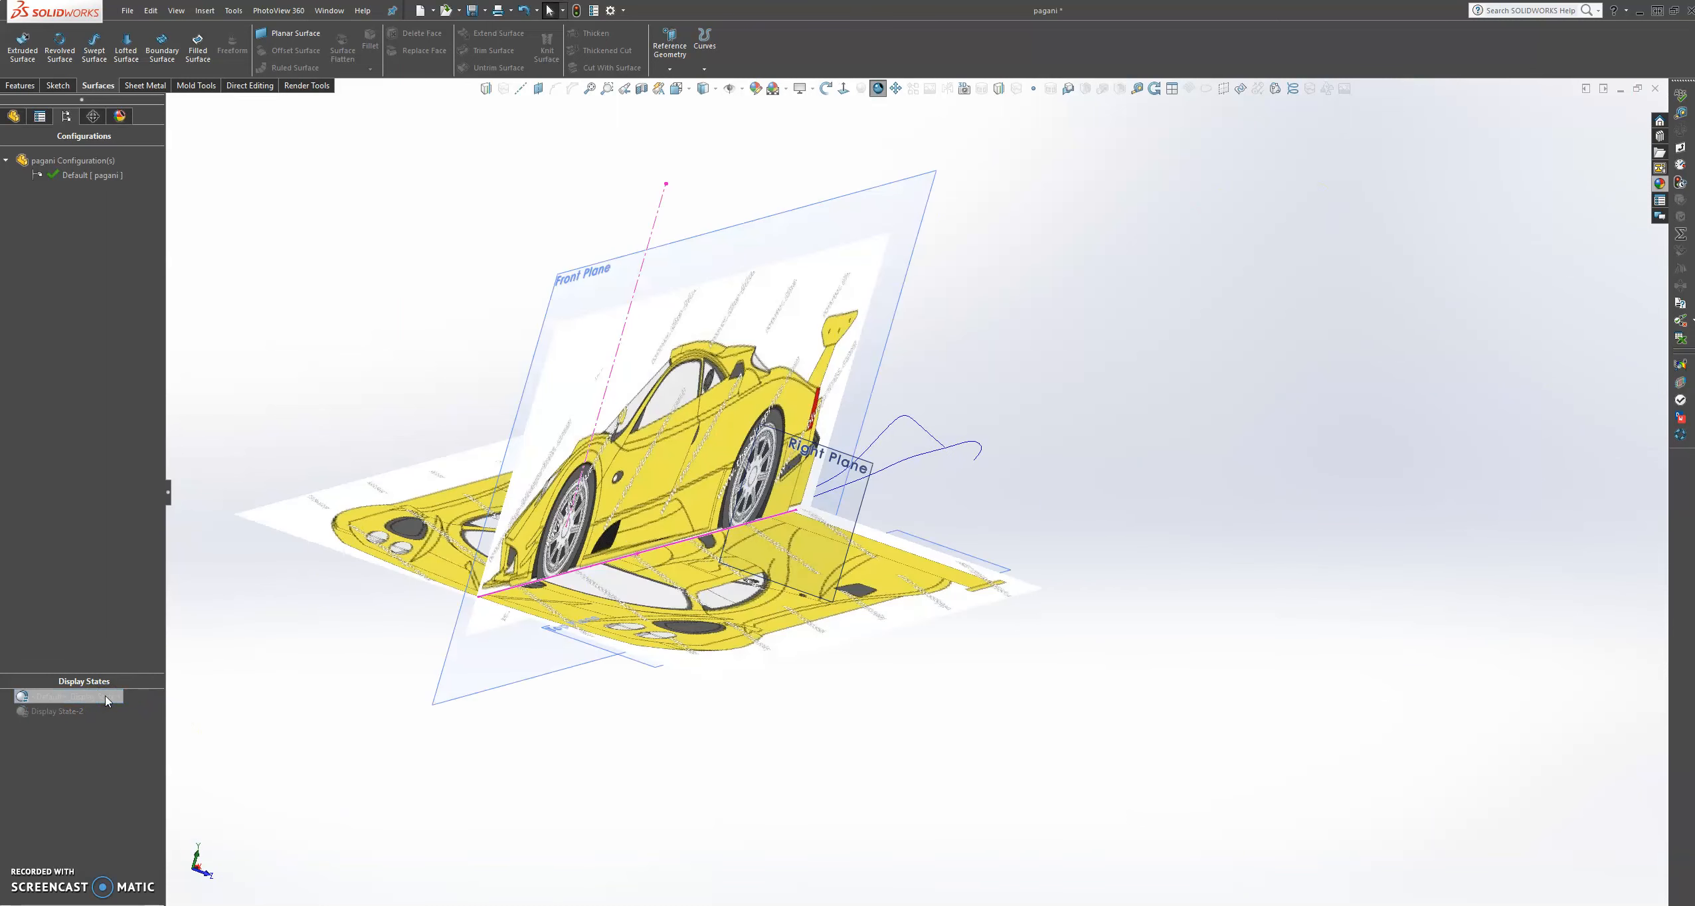
pyautogui.moveTo(978, 487)
pyautogui.mouseDown(button='middle')
pyautogui.moveTo(936, 503)
pyautogui.moveTo(980, 473)
pyautogui.moveTo(955, 508)
pyautogui.mouseUp(button='middle')
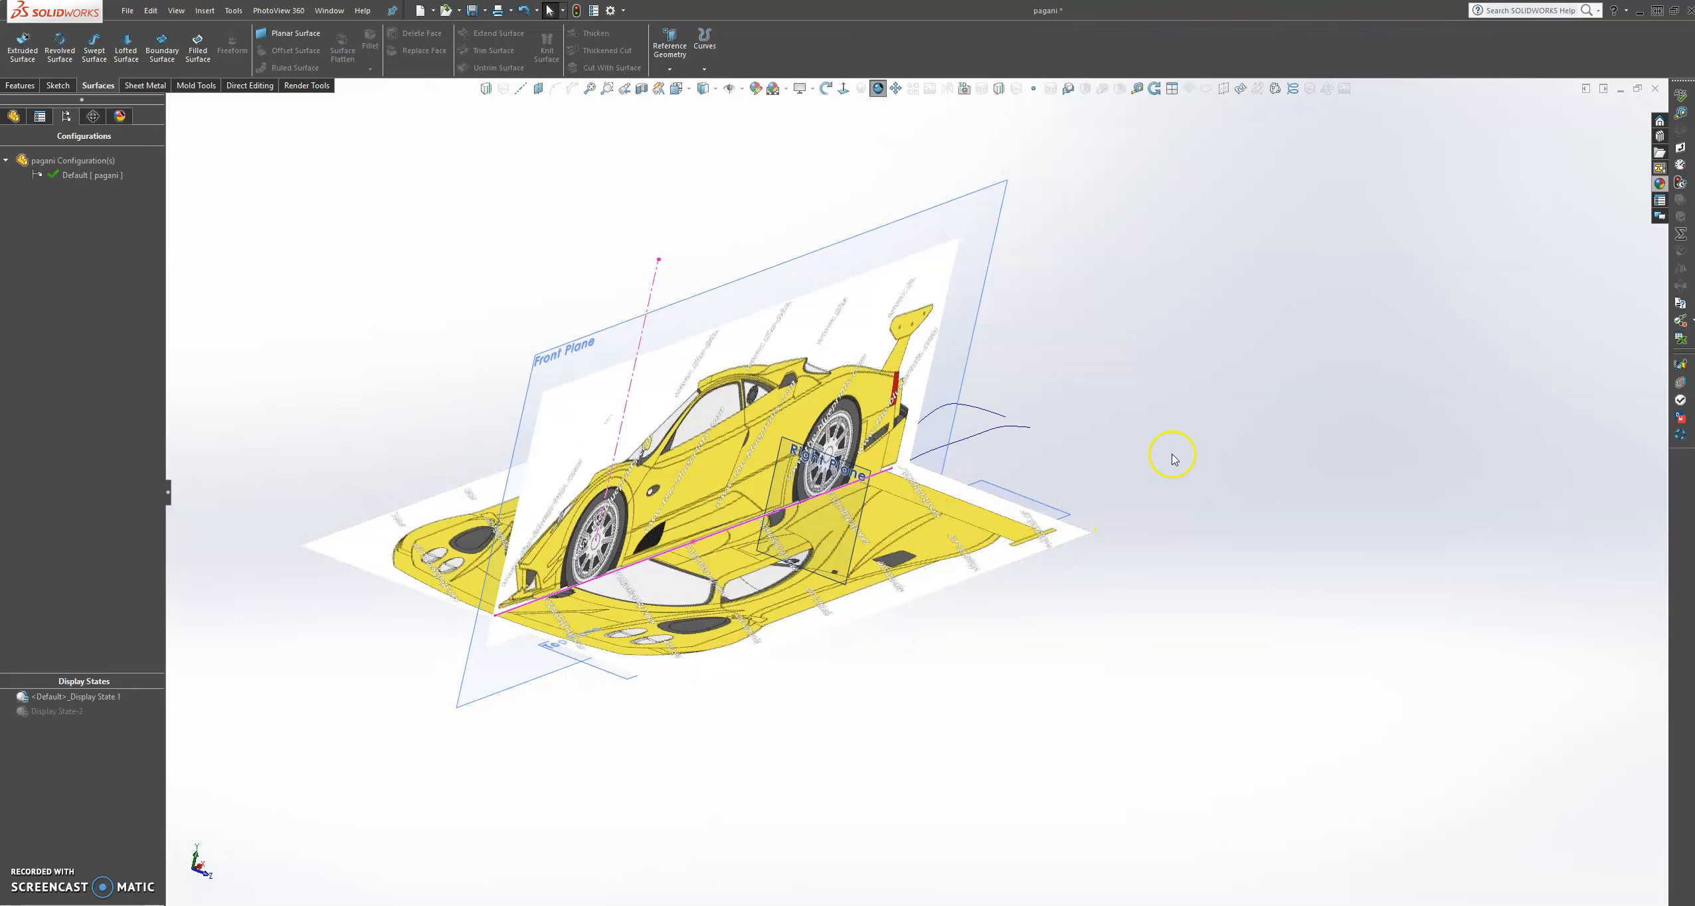
# Start a new sketch on the Top Plane and view it face-on over the top-view blueprint
pyautogui.click(1069, 513)
pyautogui.click(1112, 469)
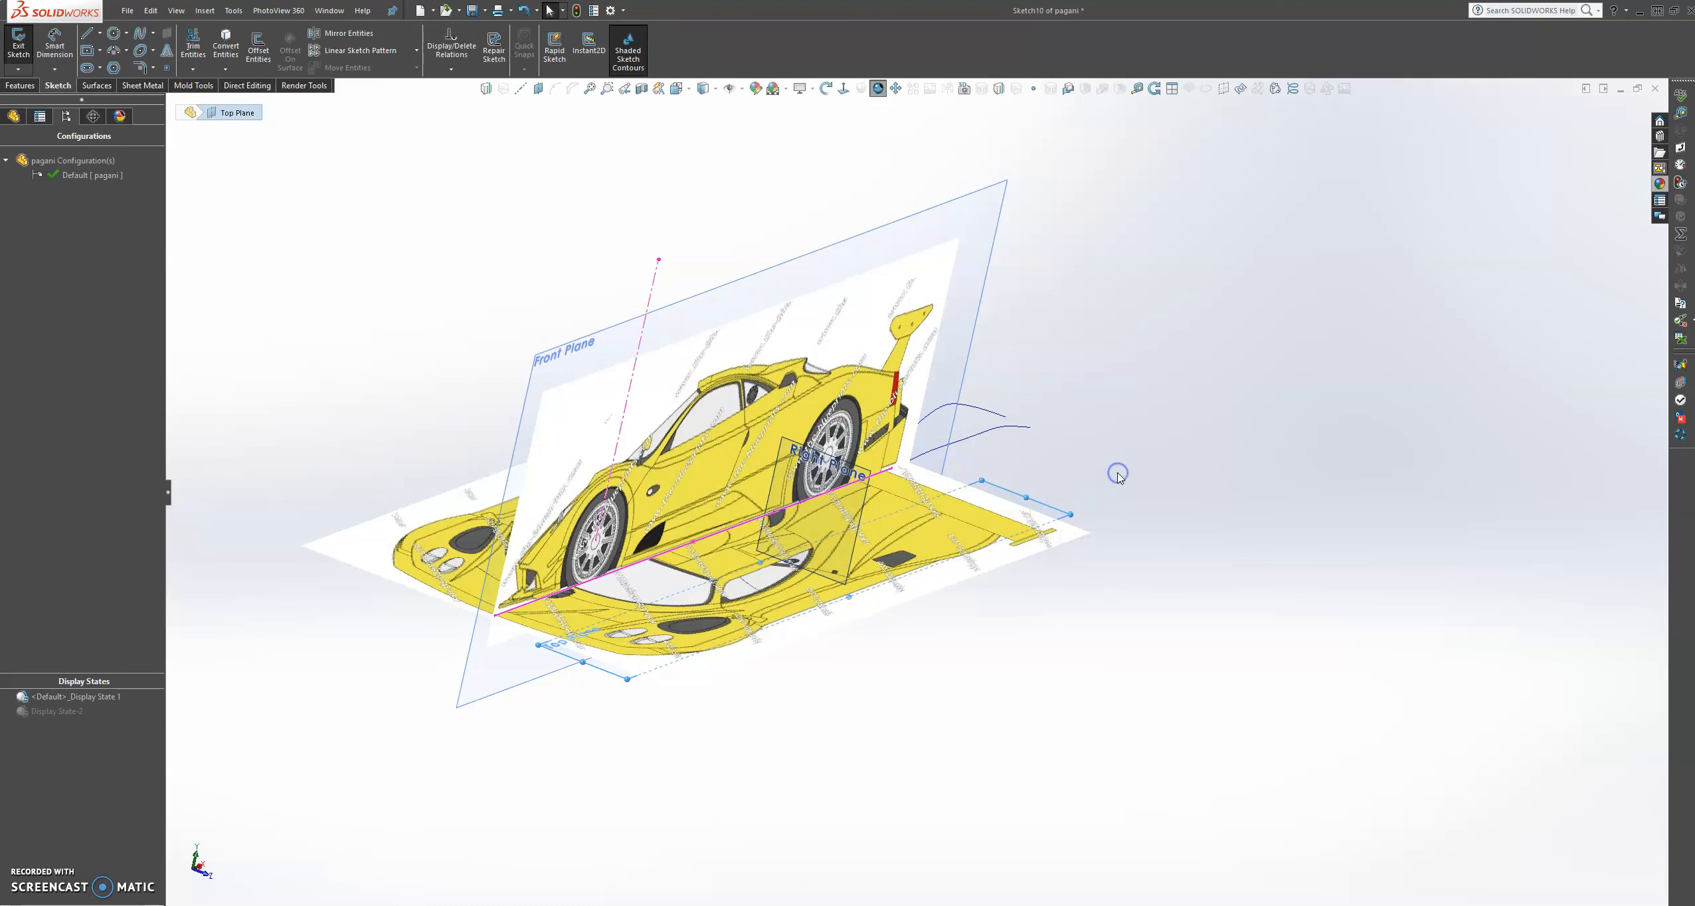
pyautogui.click(843, 88)
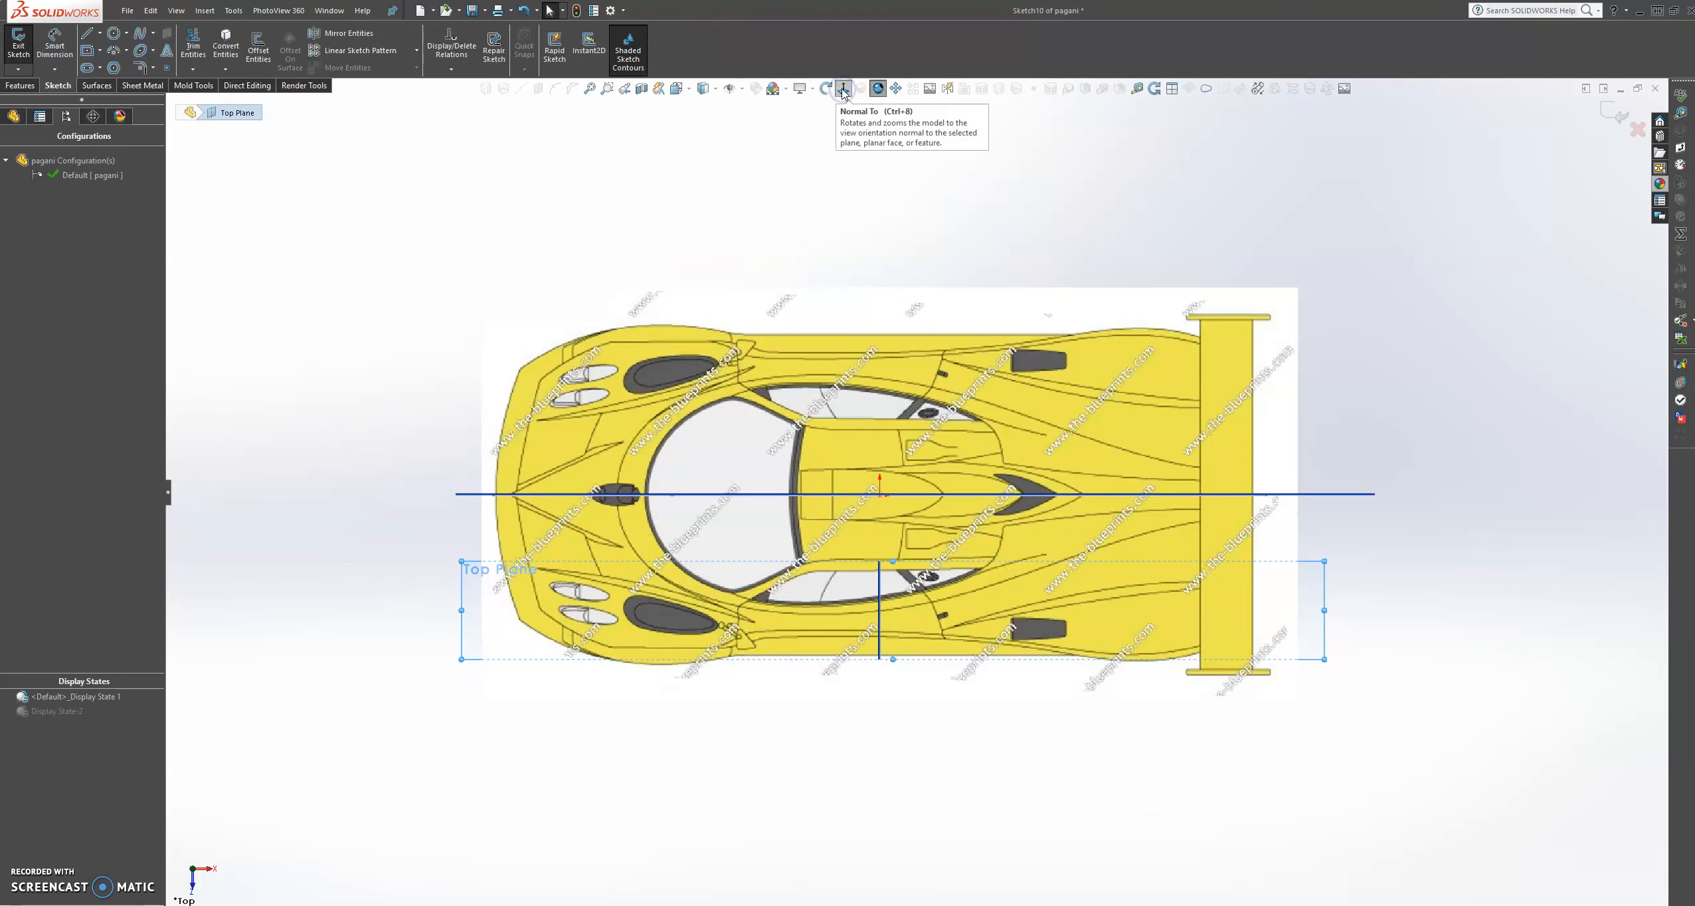
pyautogui.scroll(-1, 1040, 756)
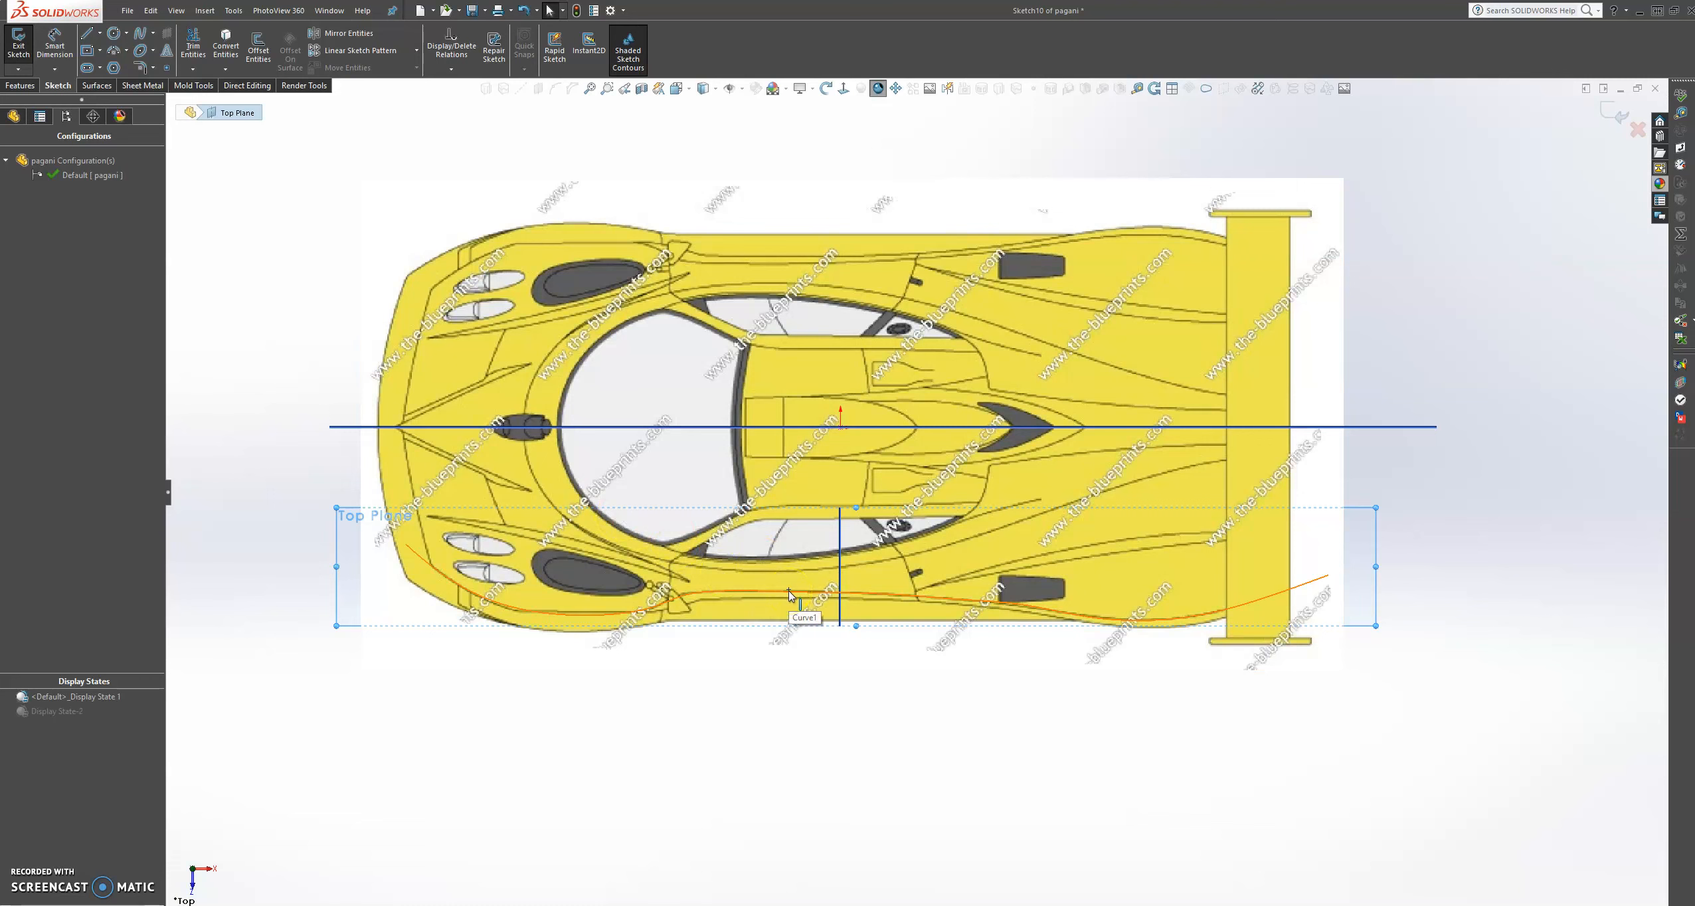
# Convert the projected Curve1 into a sketch entity on the Top Plane and exit the sketch
pyautogui.click(232, 51)
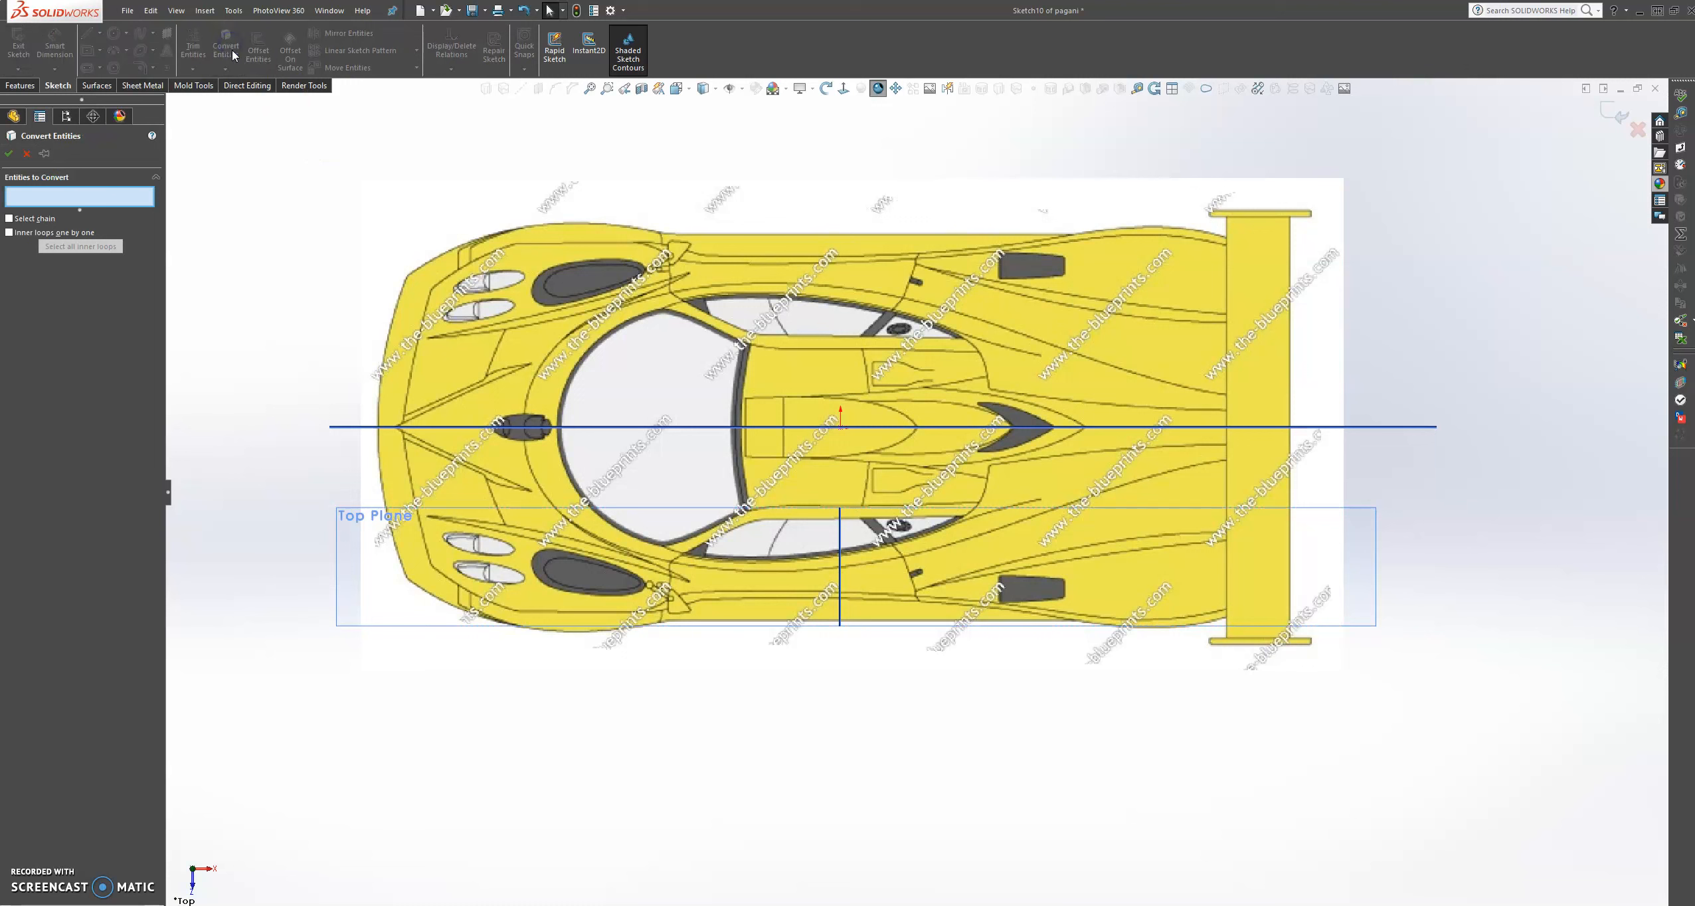
pyautogui.click(758, 604)
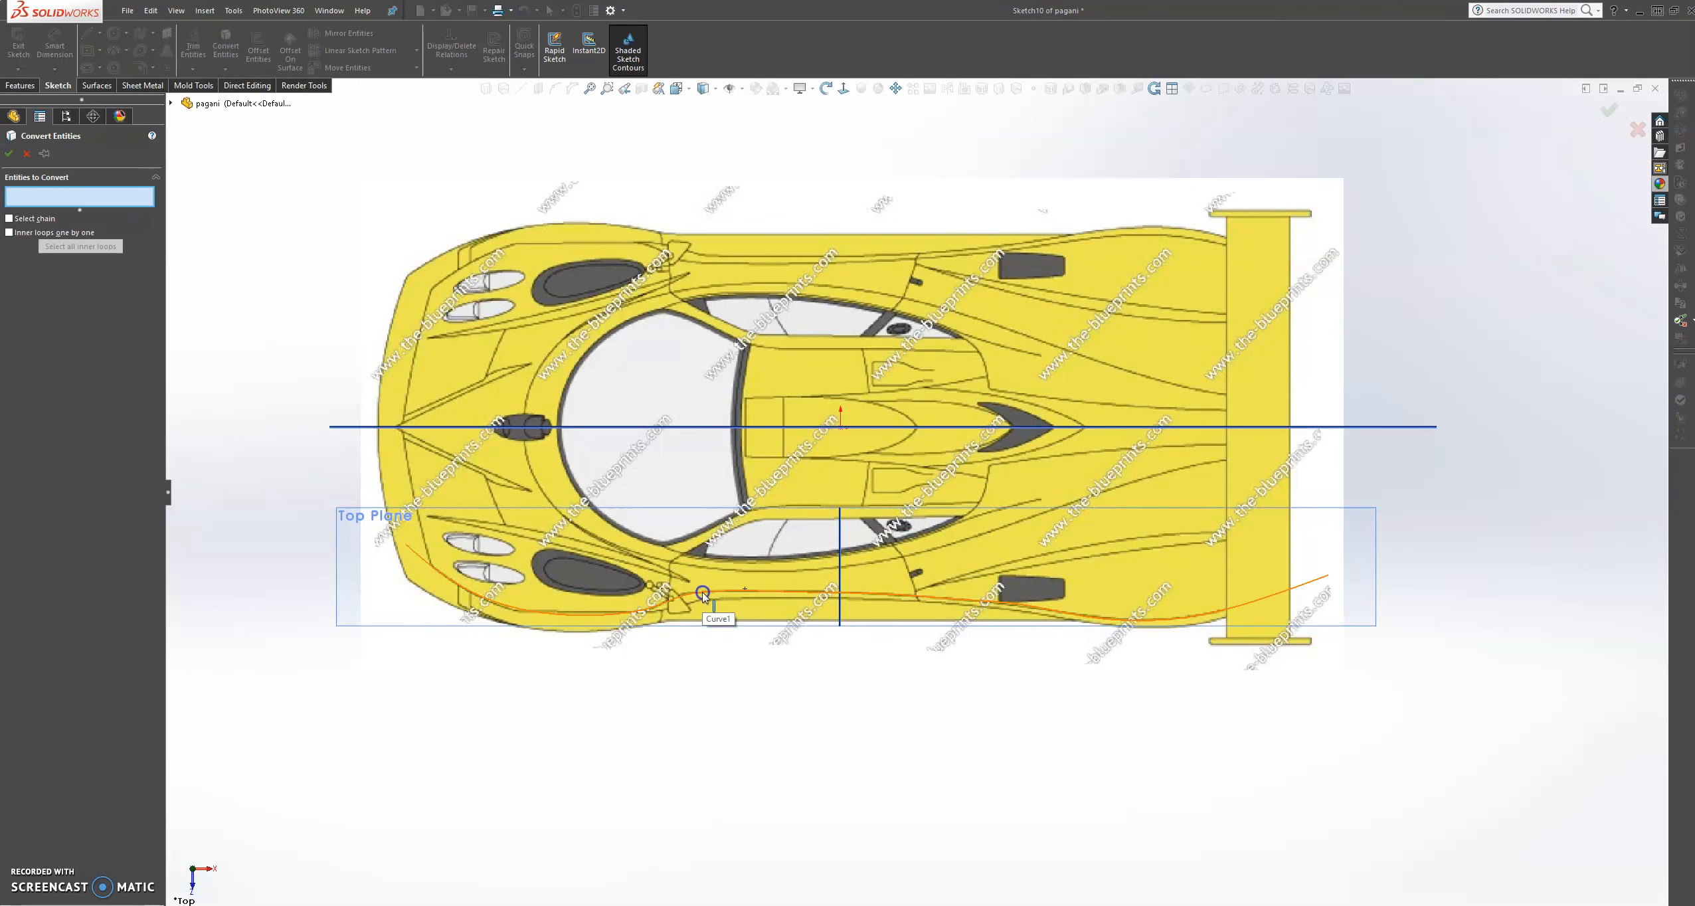
pyautogui.click(702, 592)
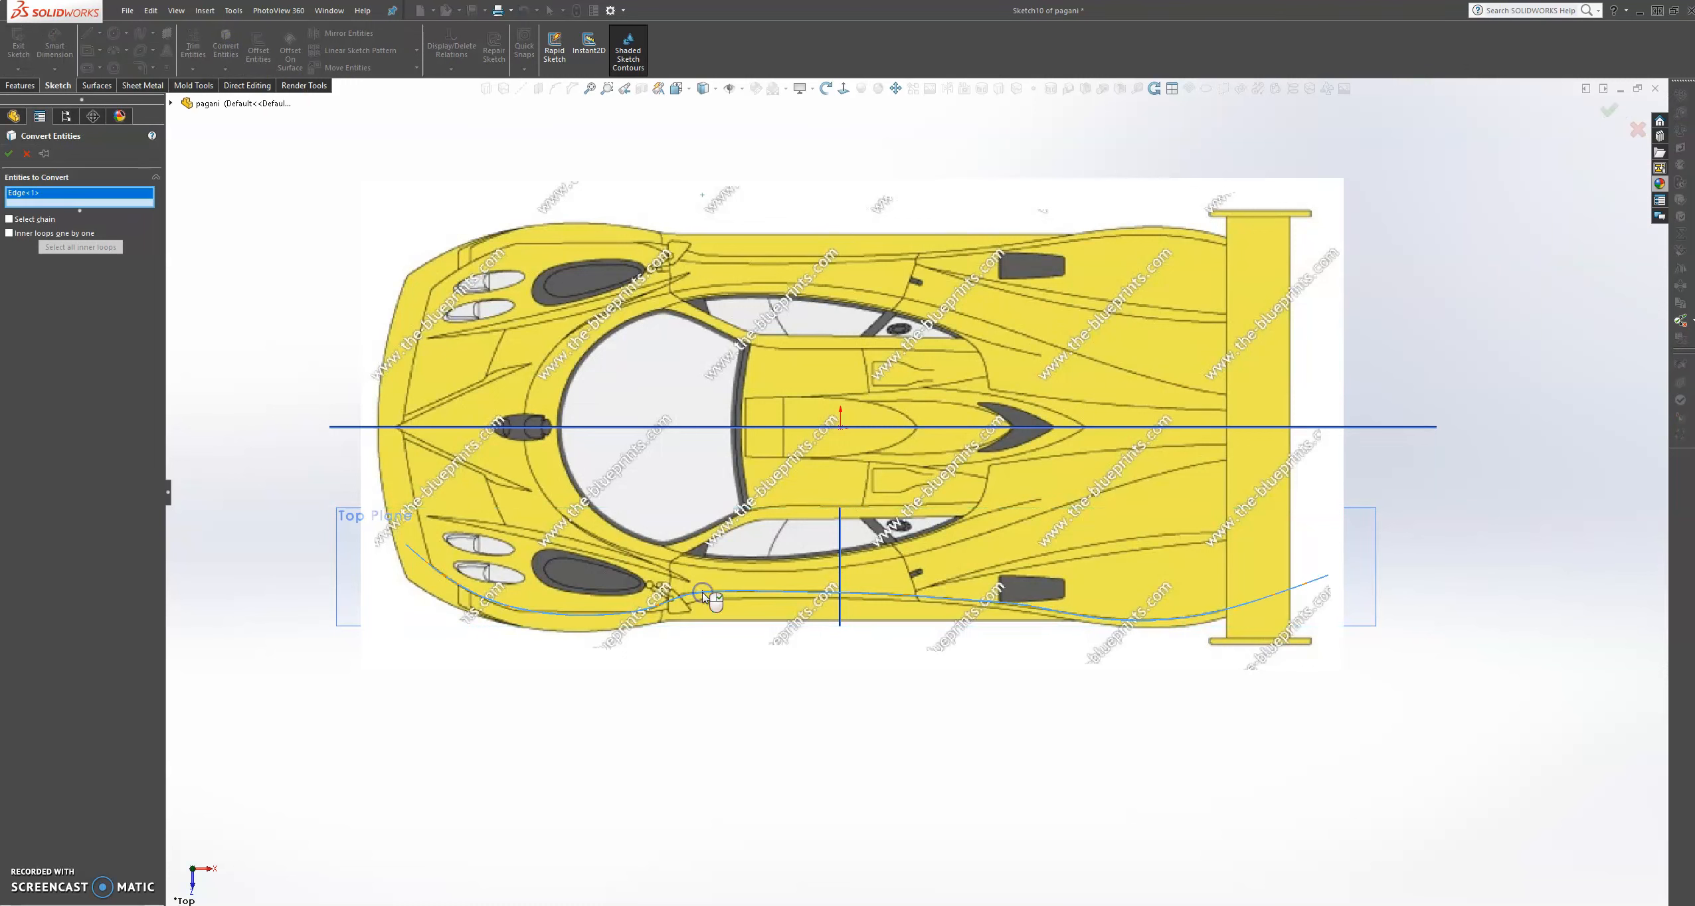
pyautogui.click(7, 153)
pyautogui.click(1456, 351)
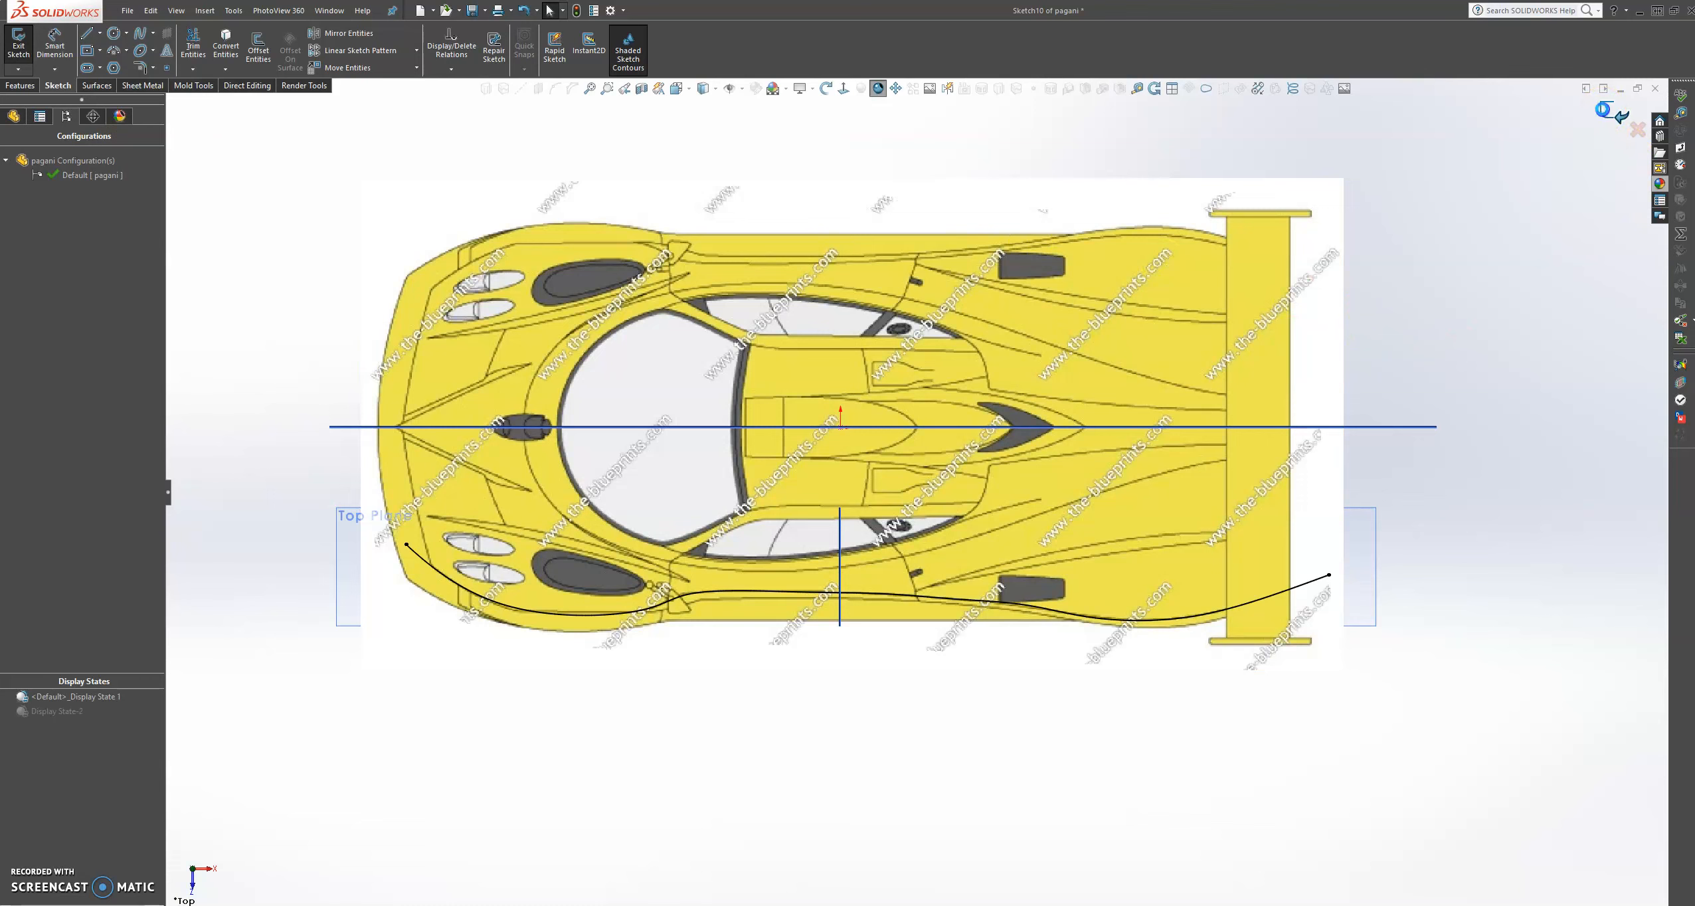
pyautogui.click(1603, 110)
# Activate Display State-2 to hide the blueprints and view the curves with the converted sketch at an angle
pyautogui.moveTo(1449, 600)
pyautogui.mouseDown(button='middle')
pyautogui.moveTo(1086, 652)
pyautogui.moveTo(1076, 501)
pyautogui.moveTo(1132, 413)
pyautogui.mouseUp(button='middle')
pyautogui.rightClick(58, 712)
pyautogui.doubleClick(58, 712)
pyautogui.moveTo(740, 798); pyautogui.dragTo(824, 778, button='middle')
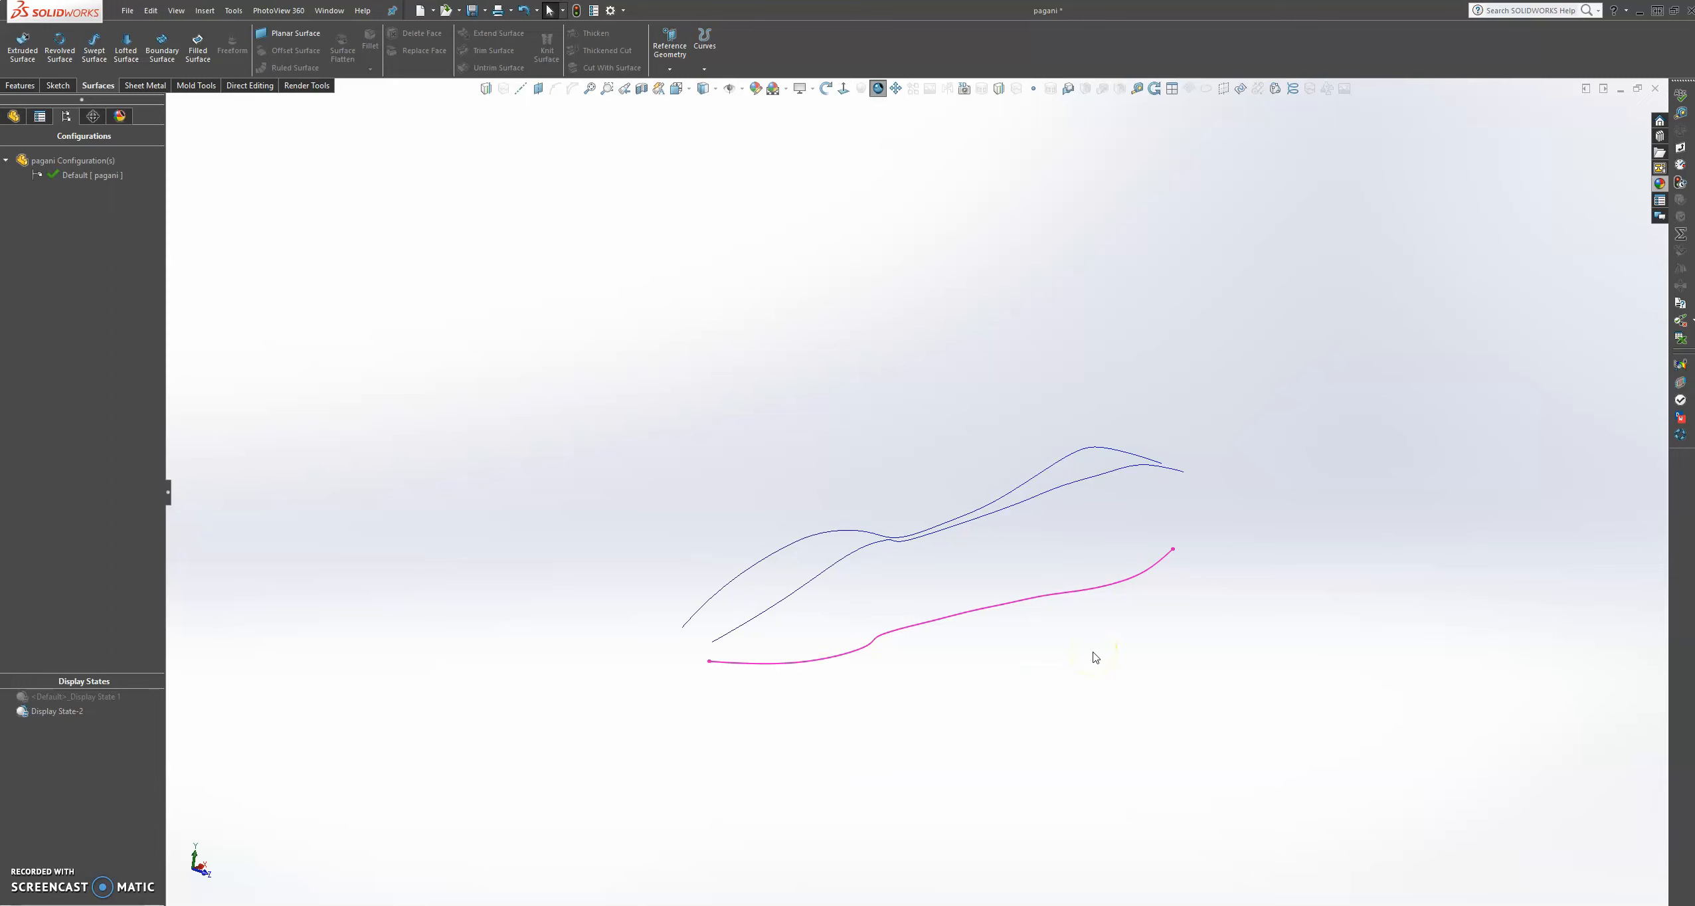